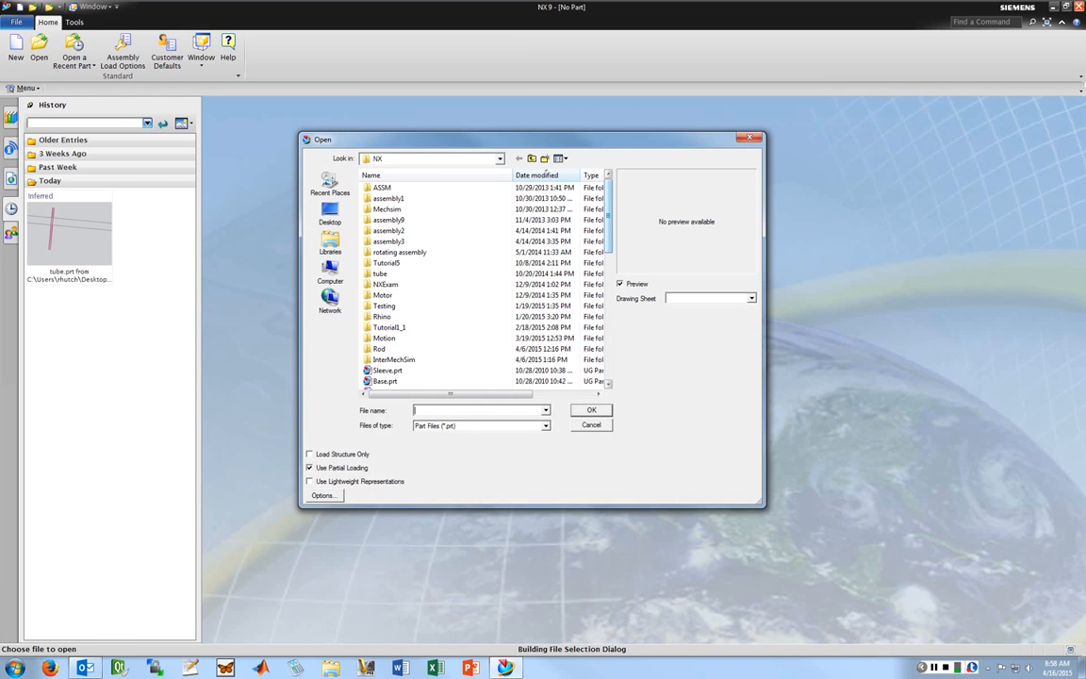
pyautogui.moveTo(608, 215); pyautogui.dragTo(608, 228)
pyautogui.doubleClick(389, 327)
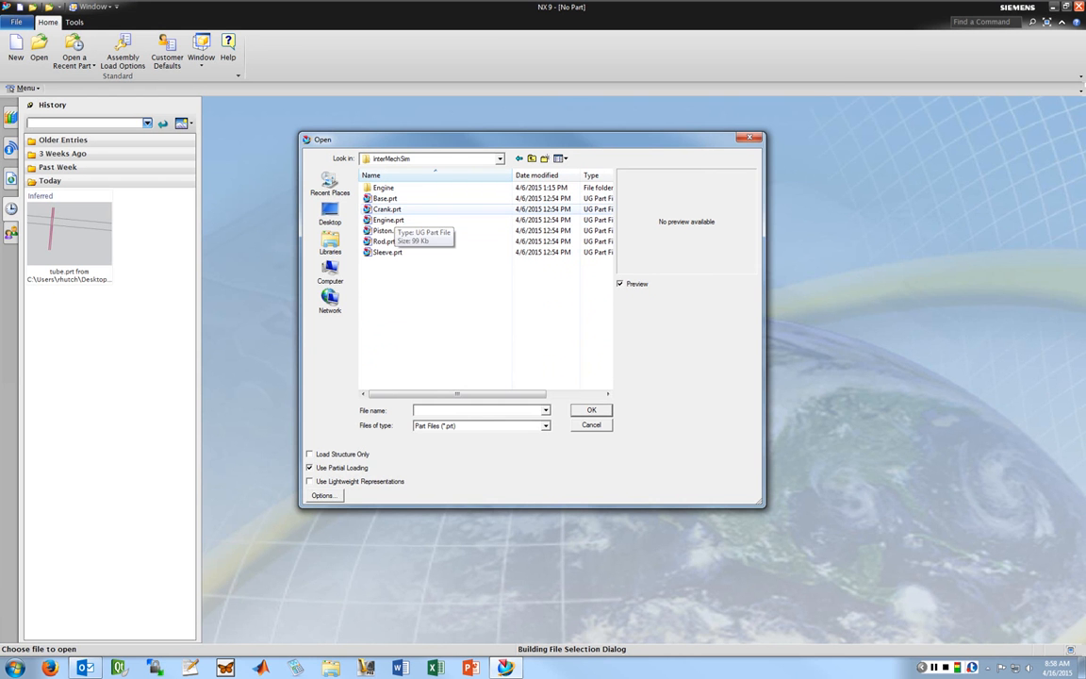
pyautogui.press('Escape')
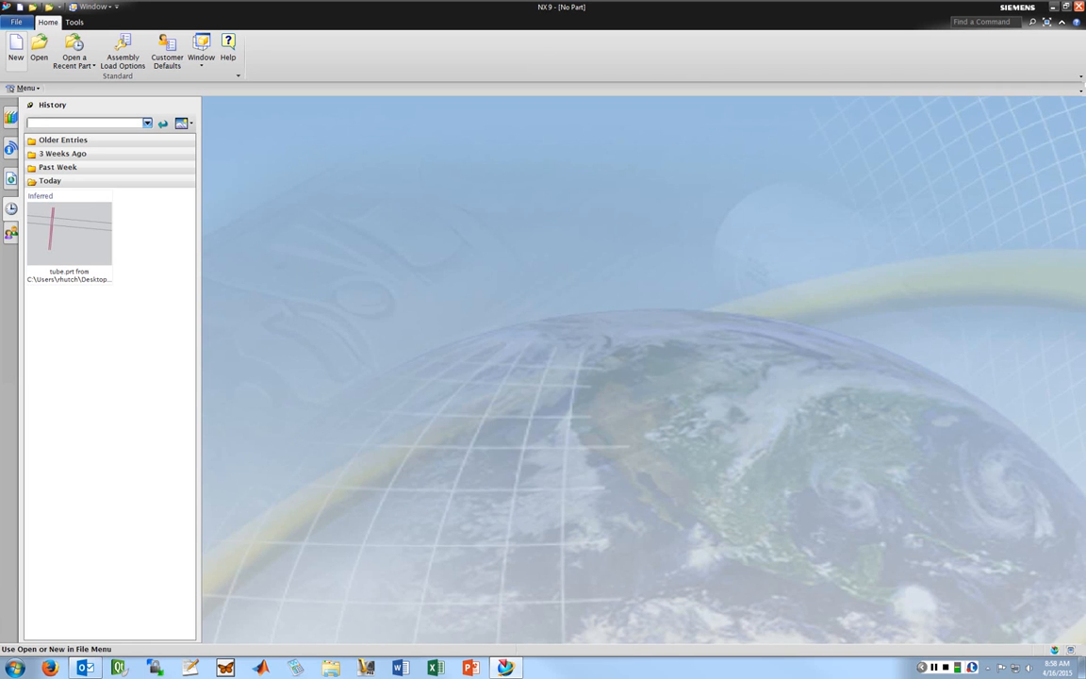
# Start a new file and set its save folder to InterMechSim
pyautogui.hotkey('ctrl', 'n')
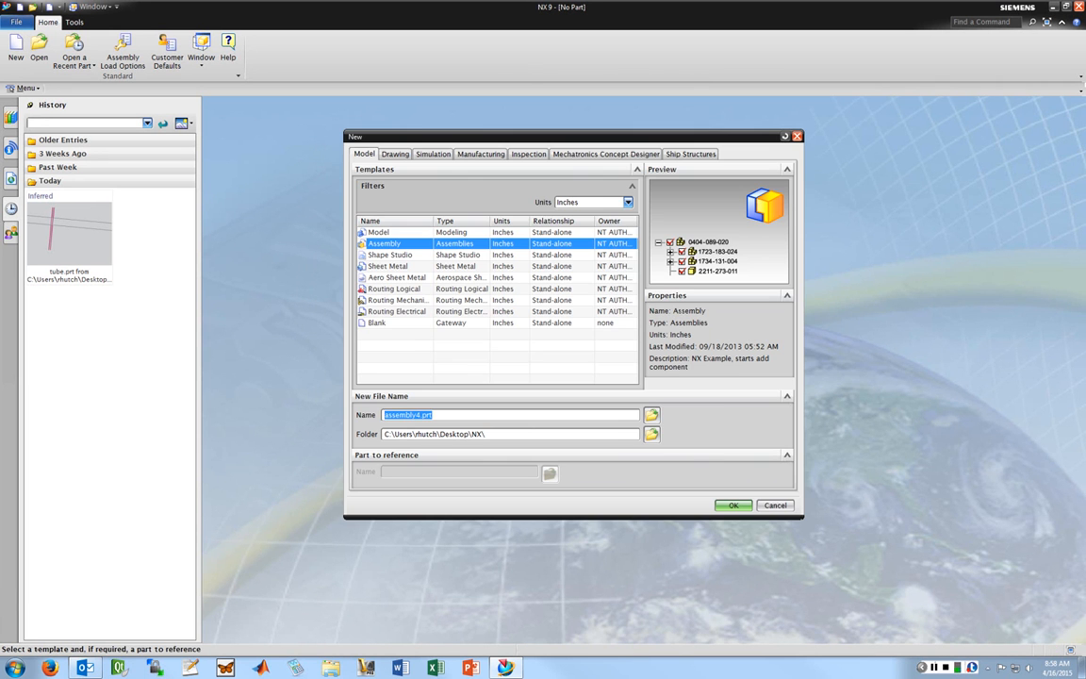
pyautogui.click(651, 433)
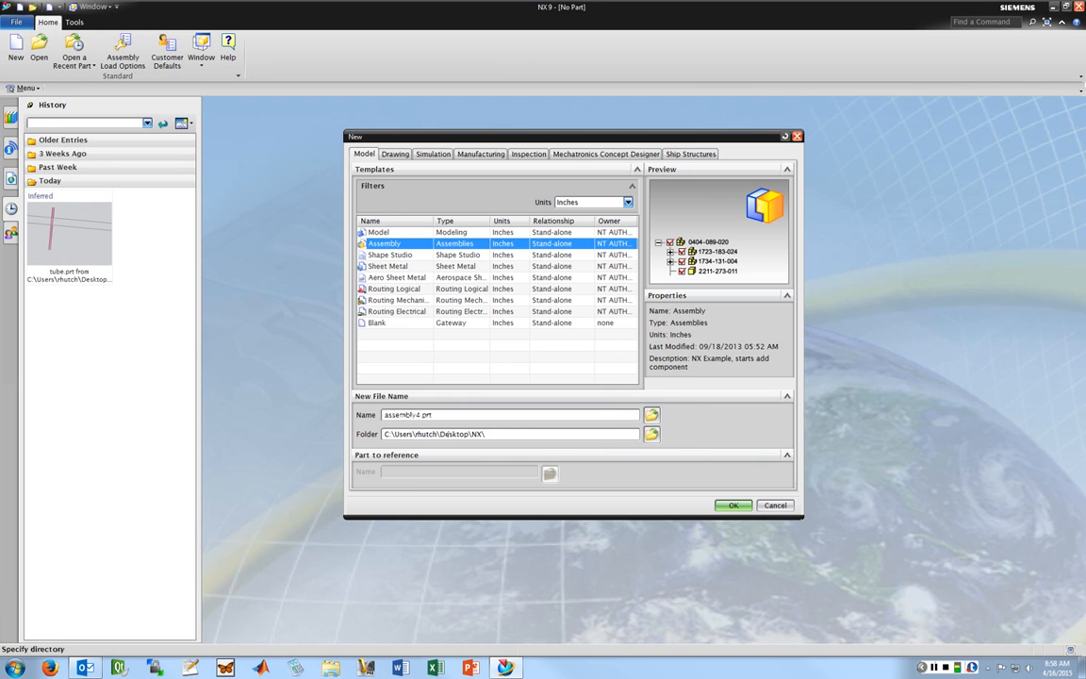
pyautogui.doubleClick(714, 508)
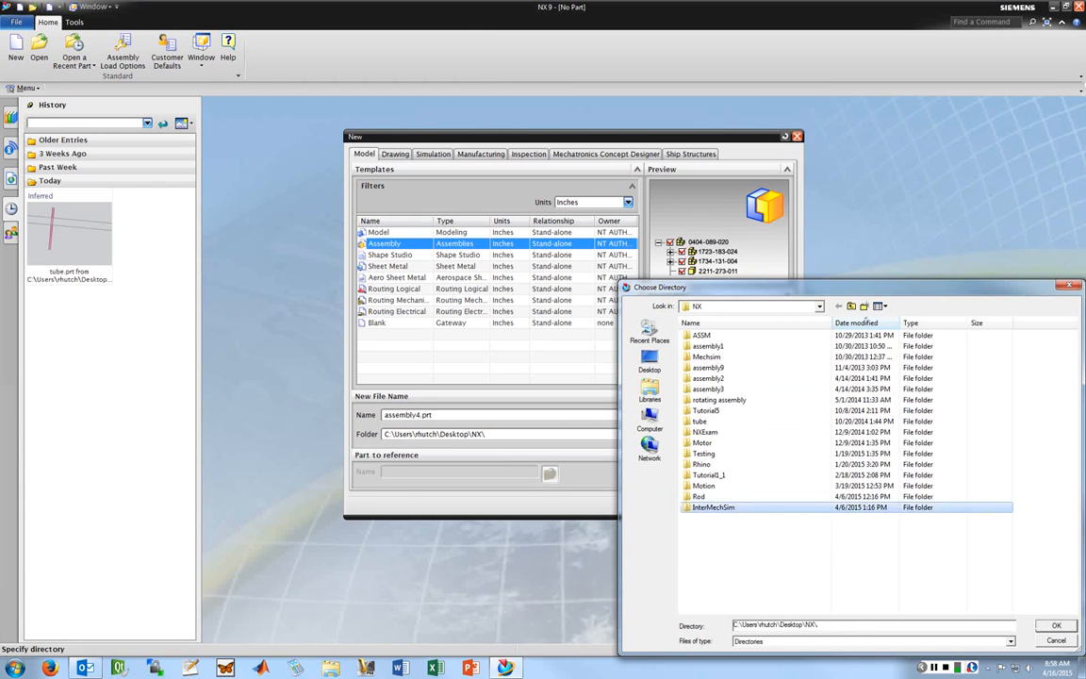
pyautogui.press('Return')
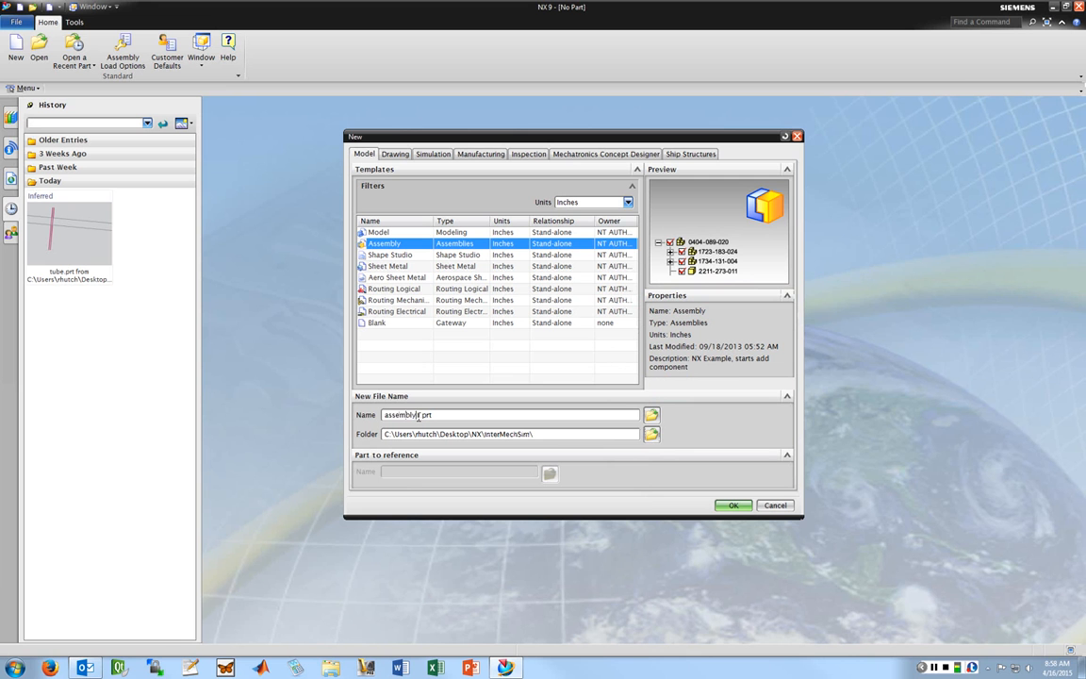
# Name the new file Engine2 and switch it to the Assembly template in Millimeters
pyautogui.moveTo(419, 415); pyautogui.dragTo(384, 415)
pyautogui.write('engine')
pyautogui.click(575, 202)
pyautogui.click(565, 211)
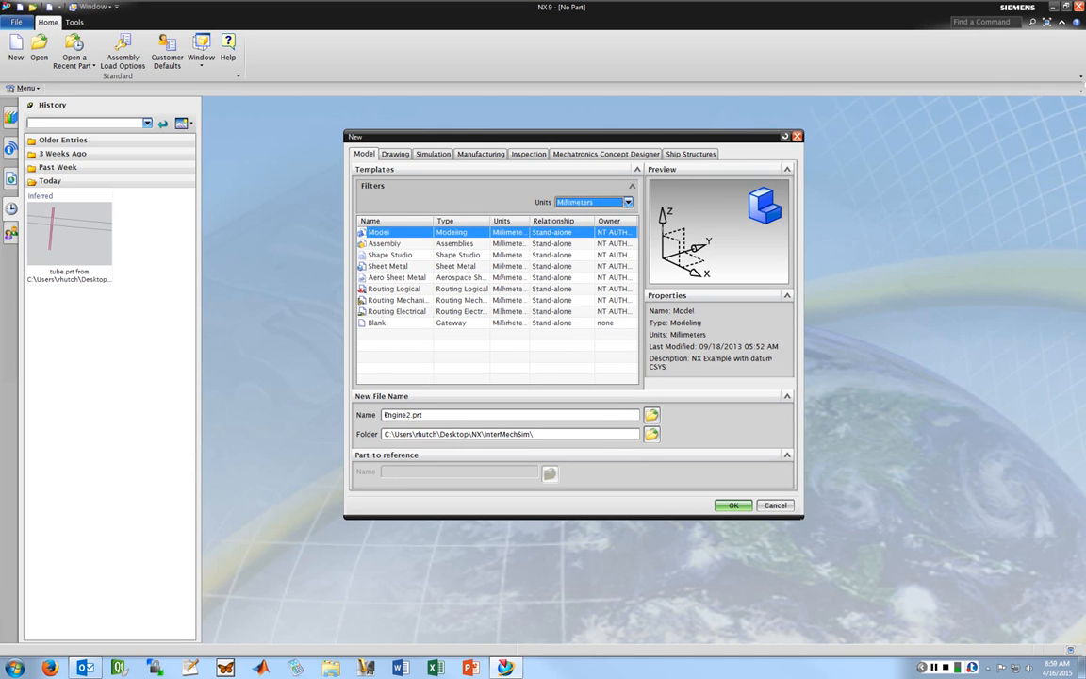
pyautogui.click(512, 242)
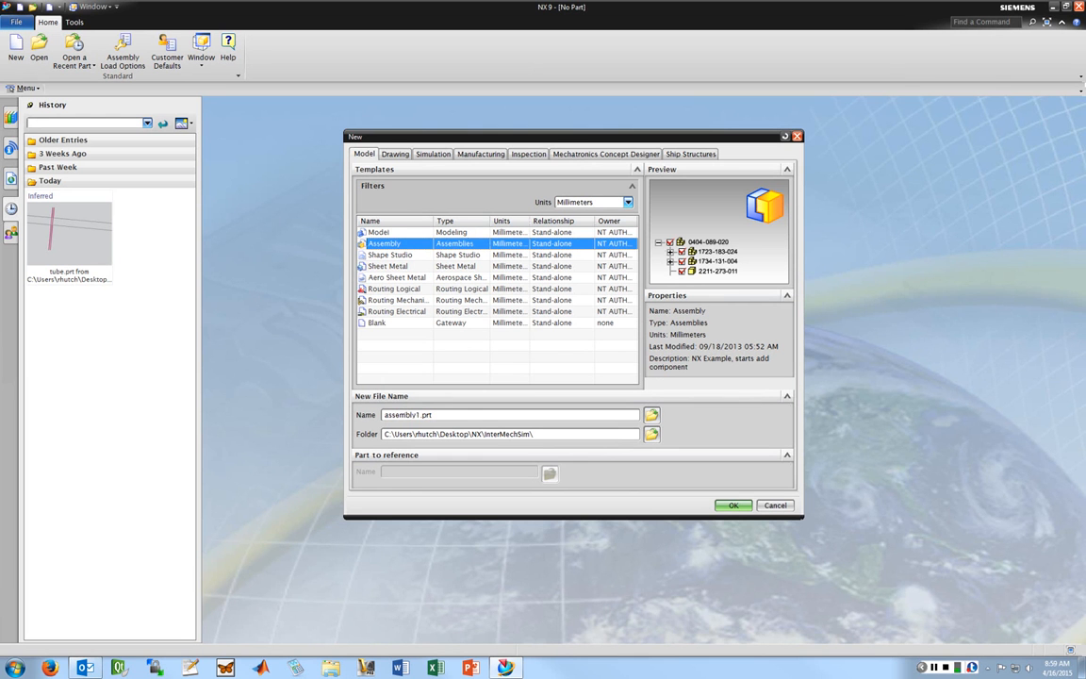
# Replace the default file name with Engine2 and create the assembly
pyautogui.doubleClick(419, 416)
pyautogui.write('Engine')
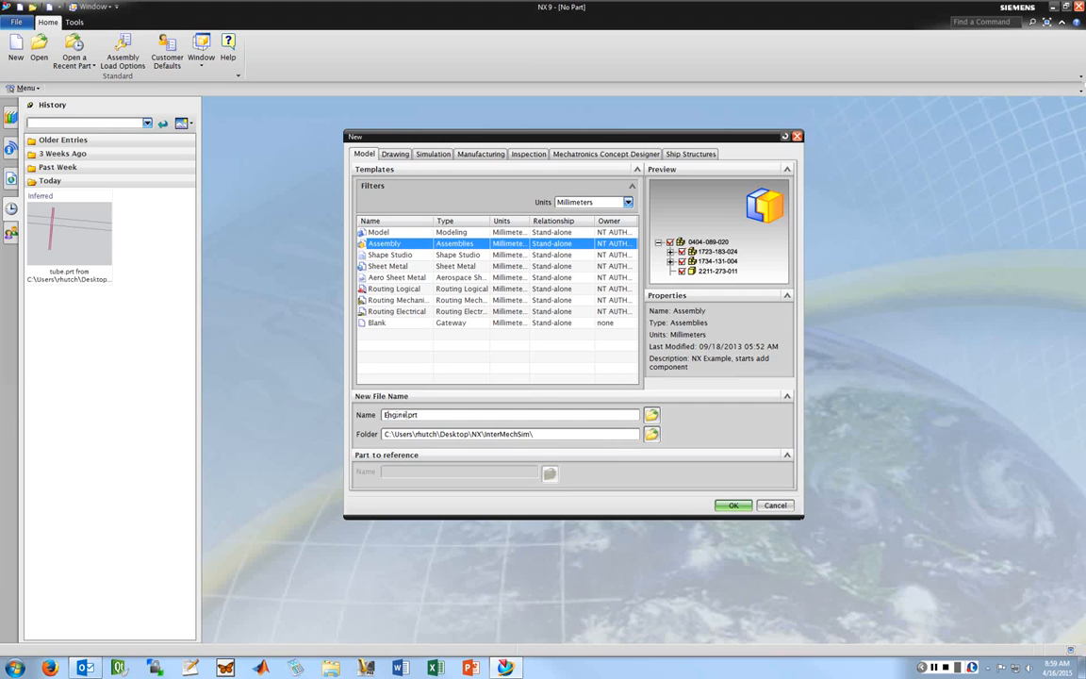
pyautogui.write('2')
pyautogui.press('Return')
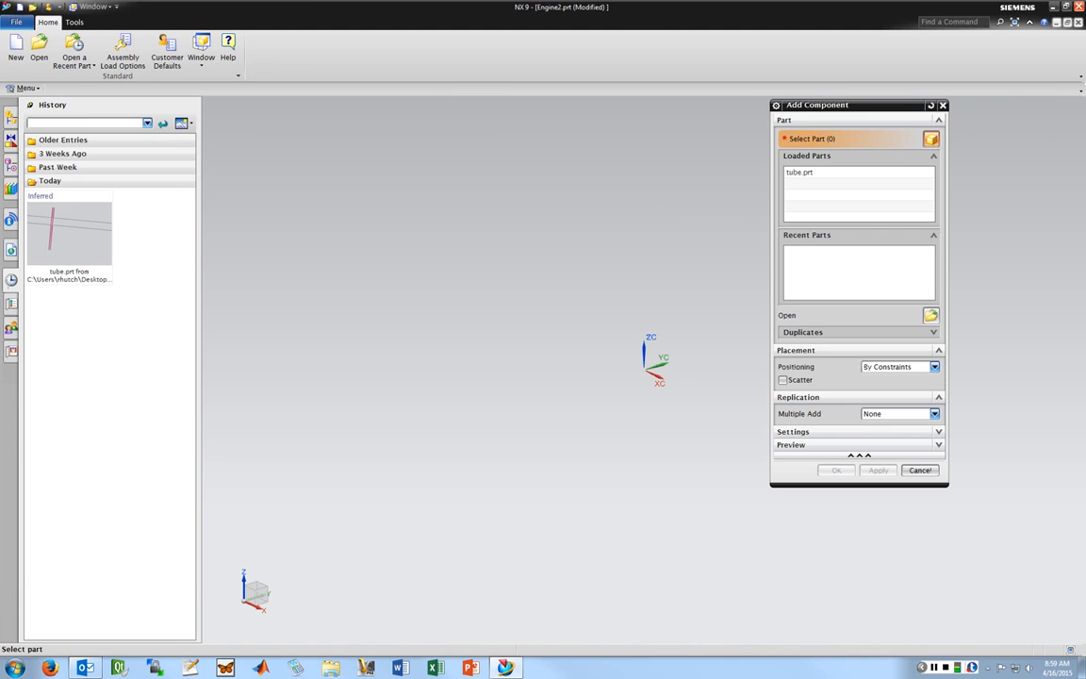
# Load Base.prt, Crank.prt, Piston.prt, Rod.prt and Sleeve.prt from the InterMechSim folder as the components to add
pyautogui.moveTo(830, 104); pyautogui.dragTo(725, 120)
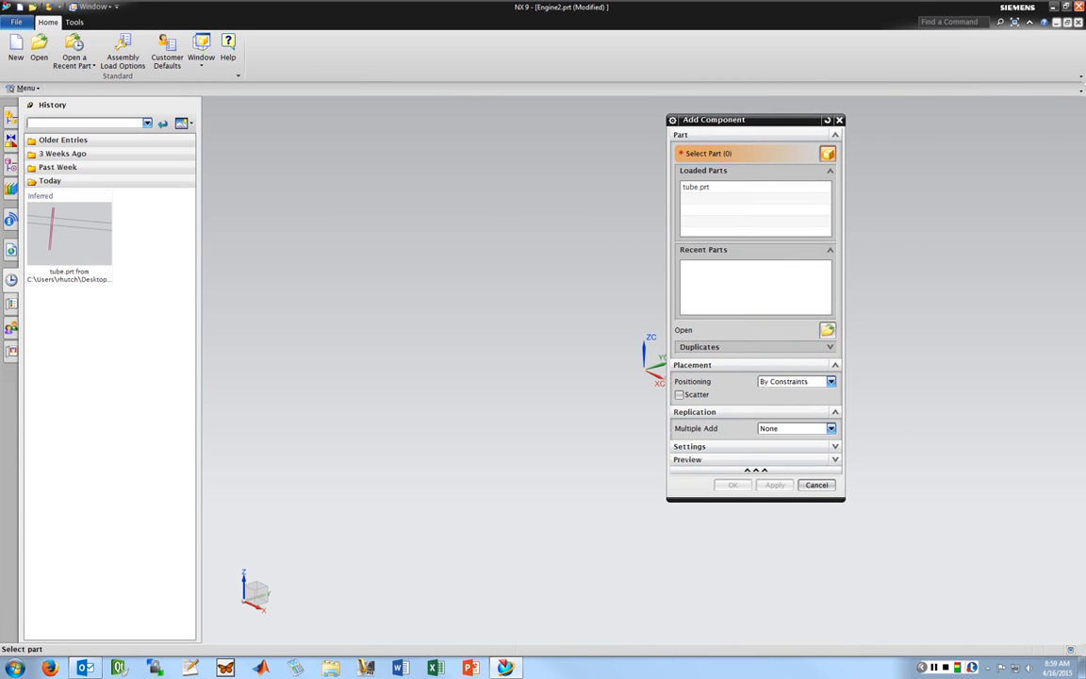
pyautogui.click(827, 329)
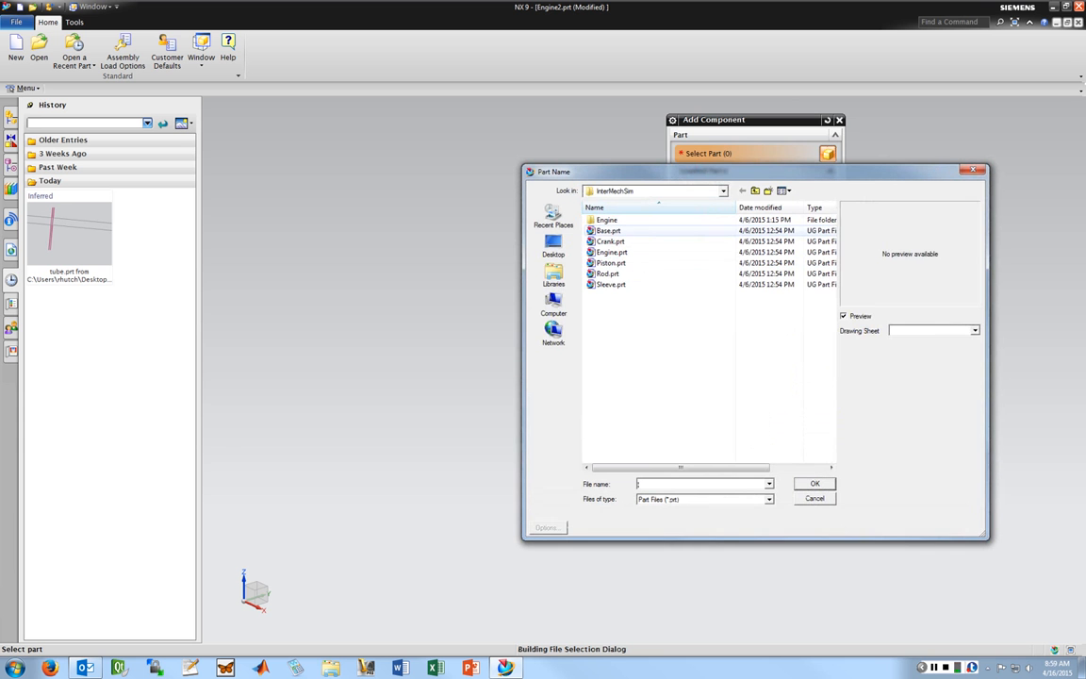
pyautogui.click(608, 230)
pyautogui.keyDown('ctrl'); pyautogui.click(610, 241); pyautogui.keyUp('ctrl')
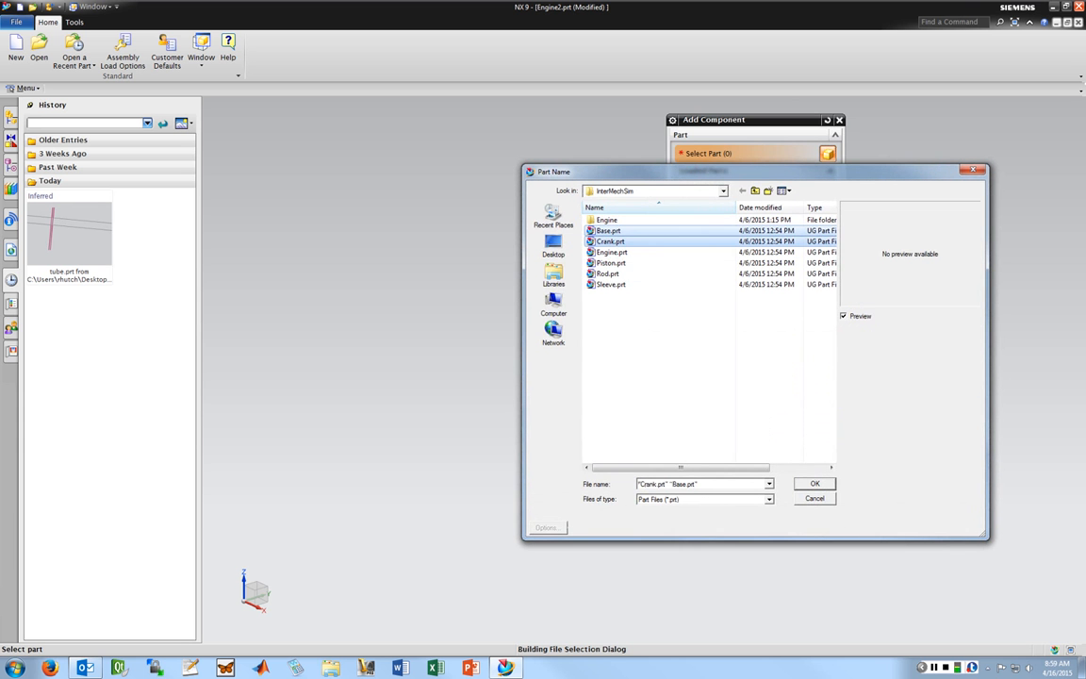
pyautogui.keyDown('ctrl'); pyautogui.click(608, 241); pyautogui.keyUp('ctrl')
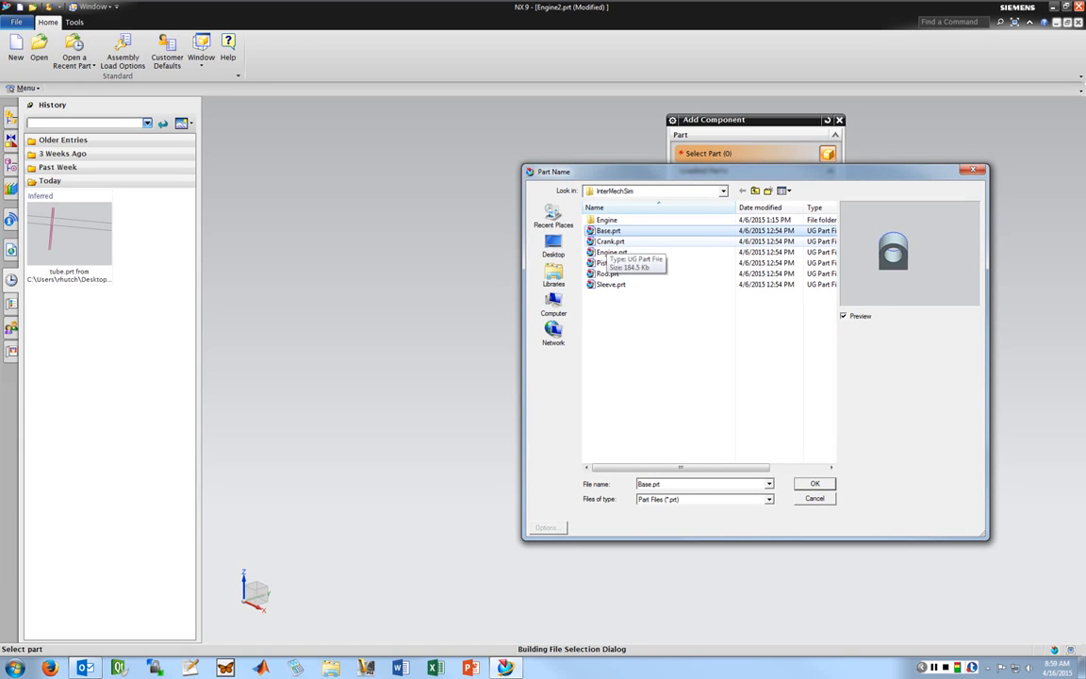
pyautogui.keyDown('ctrl'); pyautogui.click(608, 241); pyautogui.keyUp('ctrl')
pyautogui.keyDown('ctrl'); pyautogui.click(610, 263); pyautogui.keyUp('ctrl')
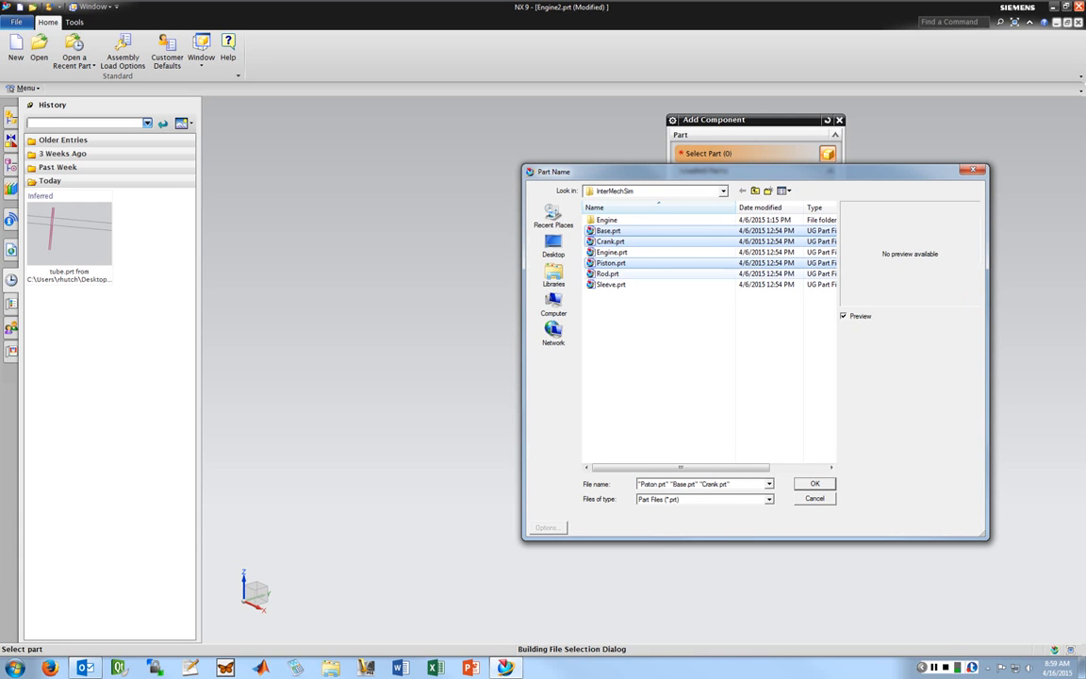
pyautogui.keyDown('ctrl'); pyautogui.click(609, 273); pyautogui.keyUp('ctrl')
pyautogui.keyDown('ctrl'); pyautogui.click(611, 284); pyautogui.keyUp('ctrl')
pyautogui.click(814, 484)
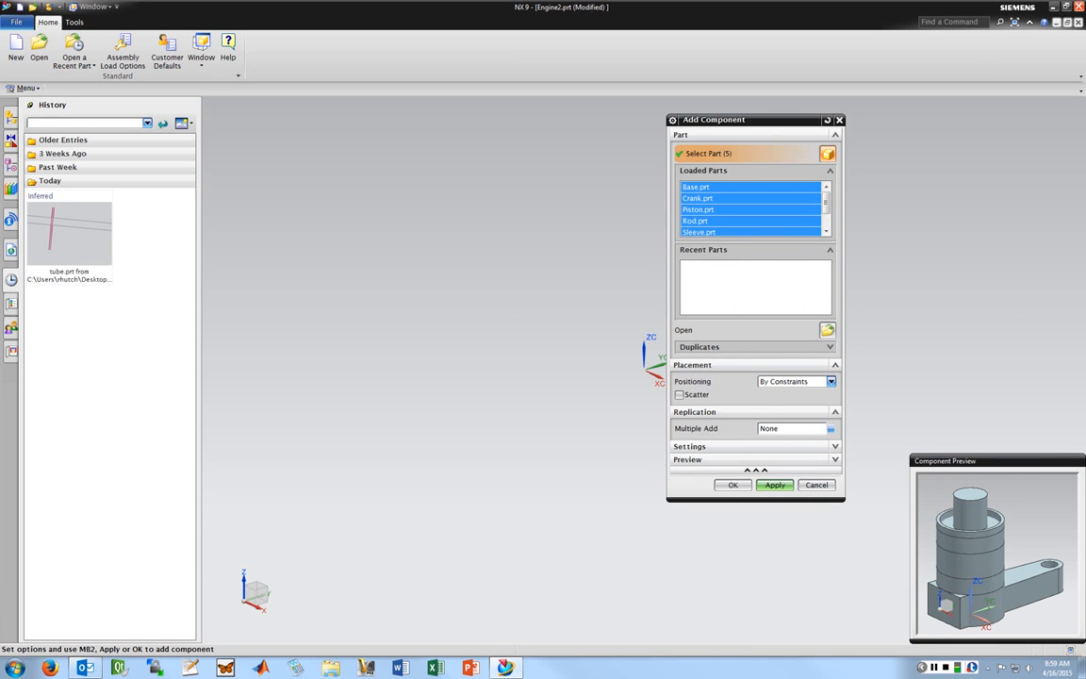
# Set the positioning to Absolute Origin and add the five parts to the assembly
pyautogui.click(830, 381)
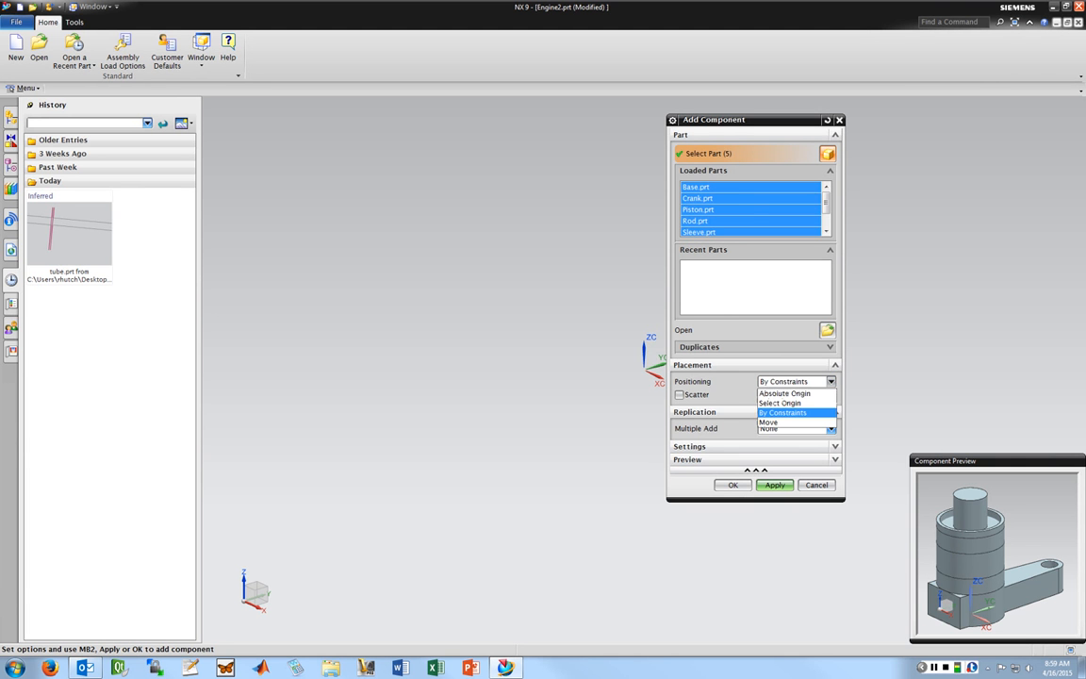
pyautogui.click(787, 392)
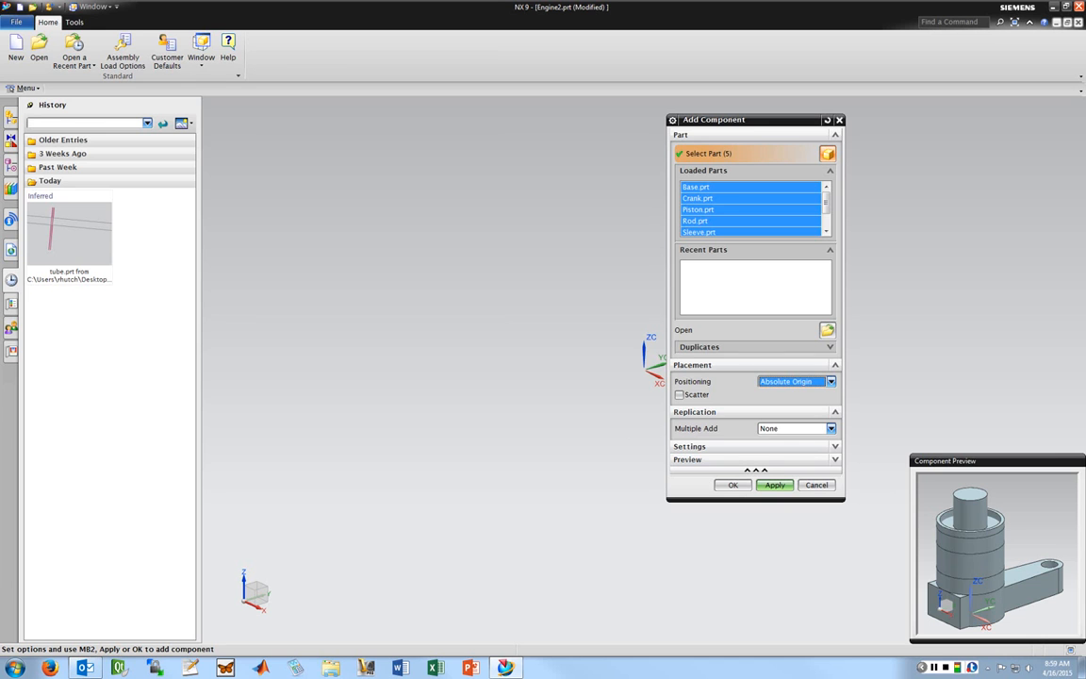
pyautogui.click(734, 485)
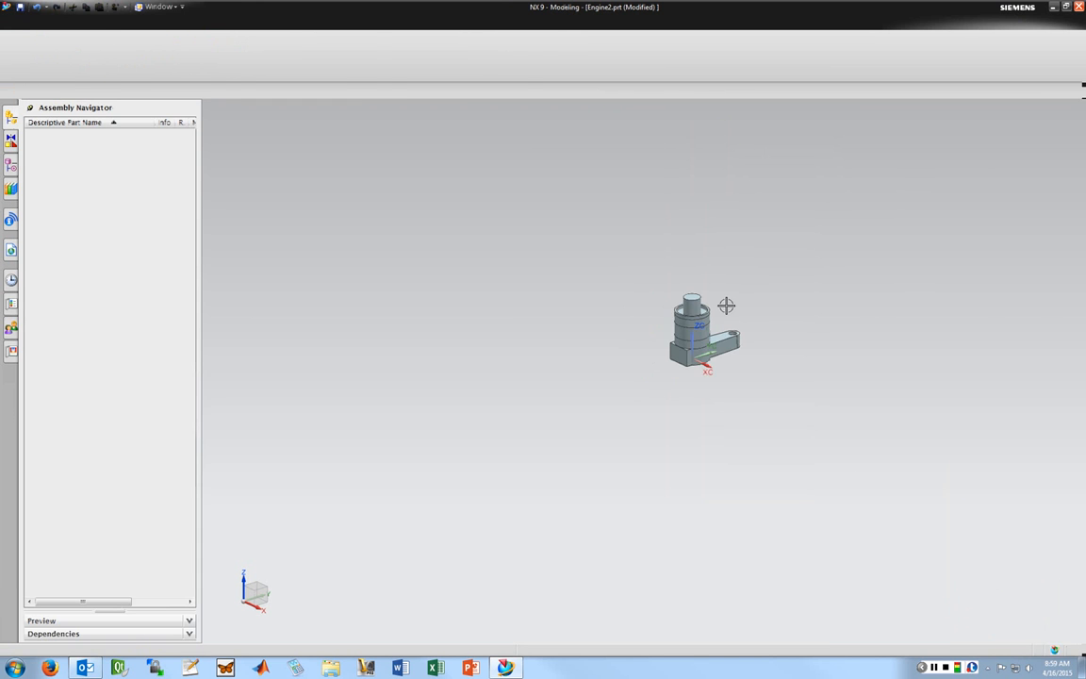
# Move the Crank straight up along Z, clear of the other parts, to about Z 114 mm
pyautogui.scroll(2, 811, 299)
pyautogui.scroll(2, 818, 301)
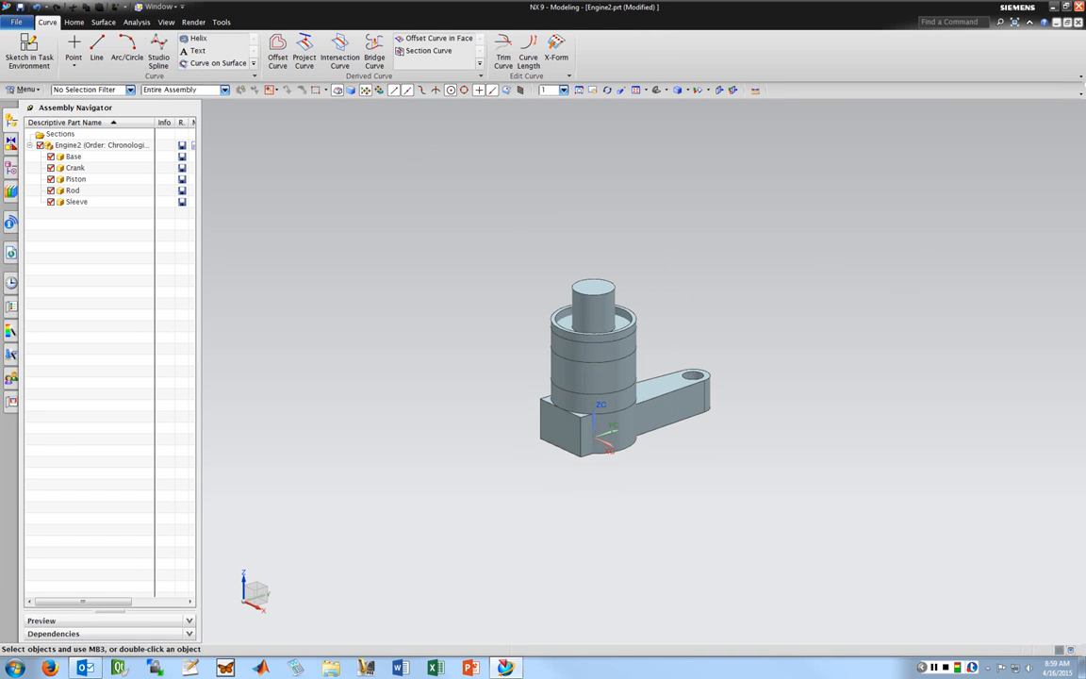
pyautogui.click(73, 22)
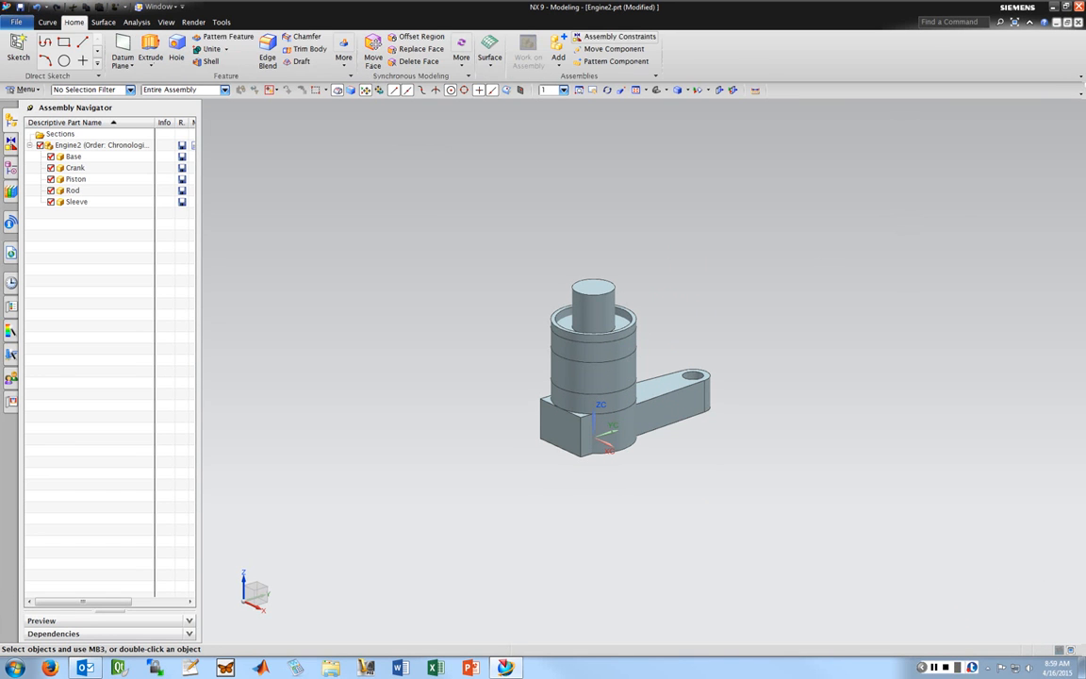
pyautogui.click(618, 36)
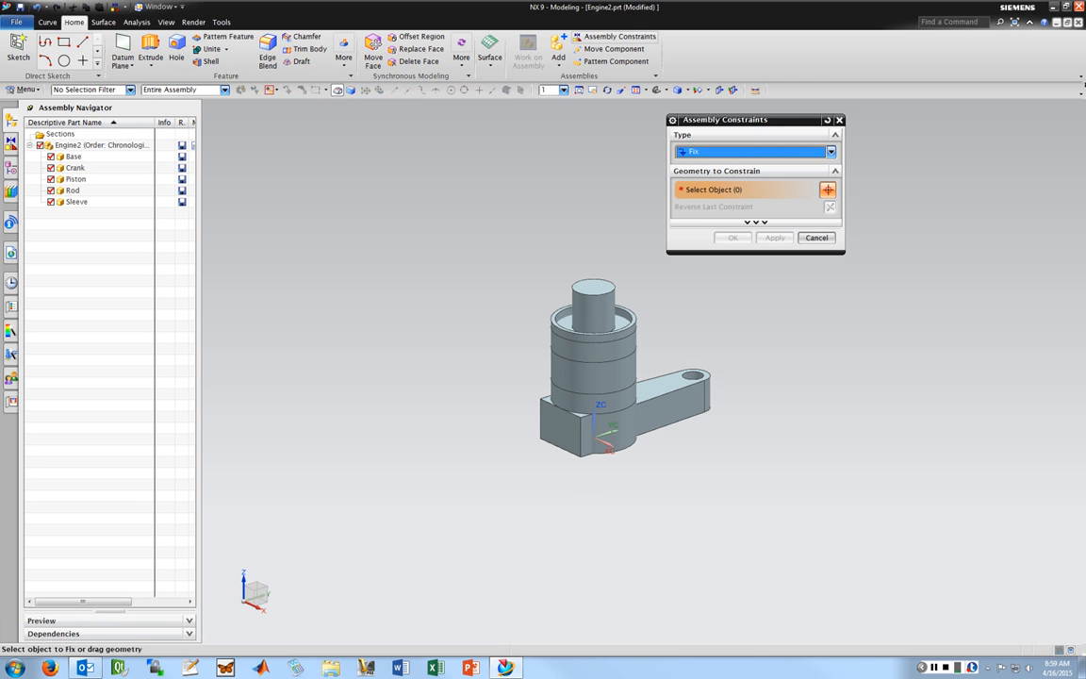
pyautogui.click(817, 237)
pyautogui.click(614, 49)
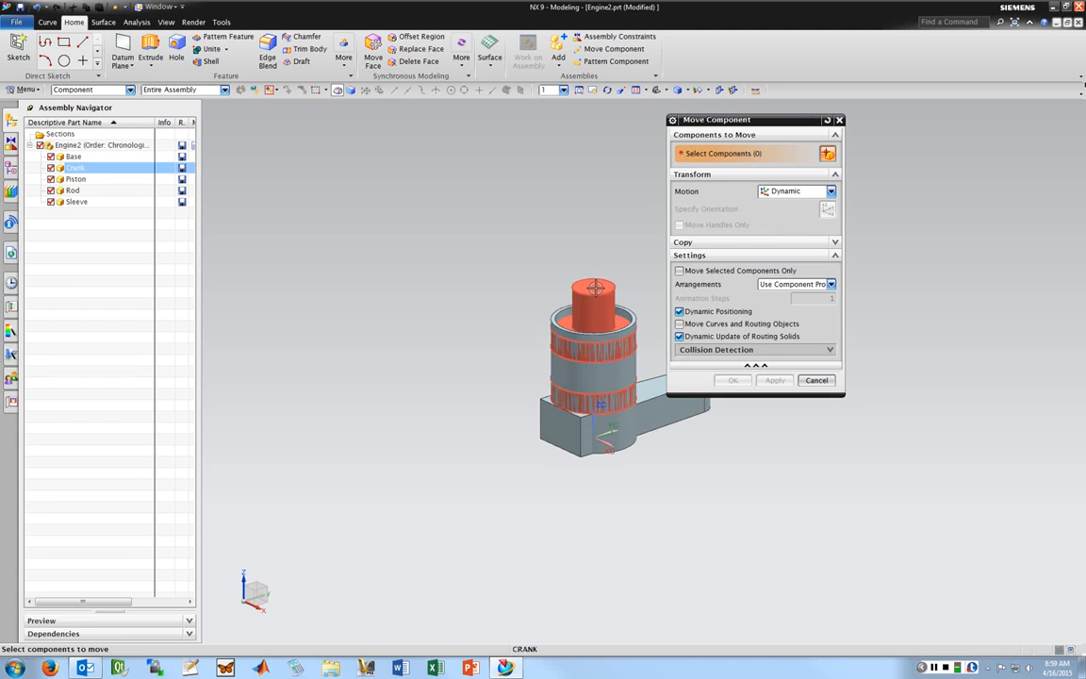
pyautogui.click(589, 302)
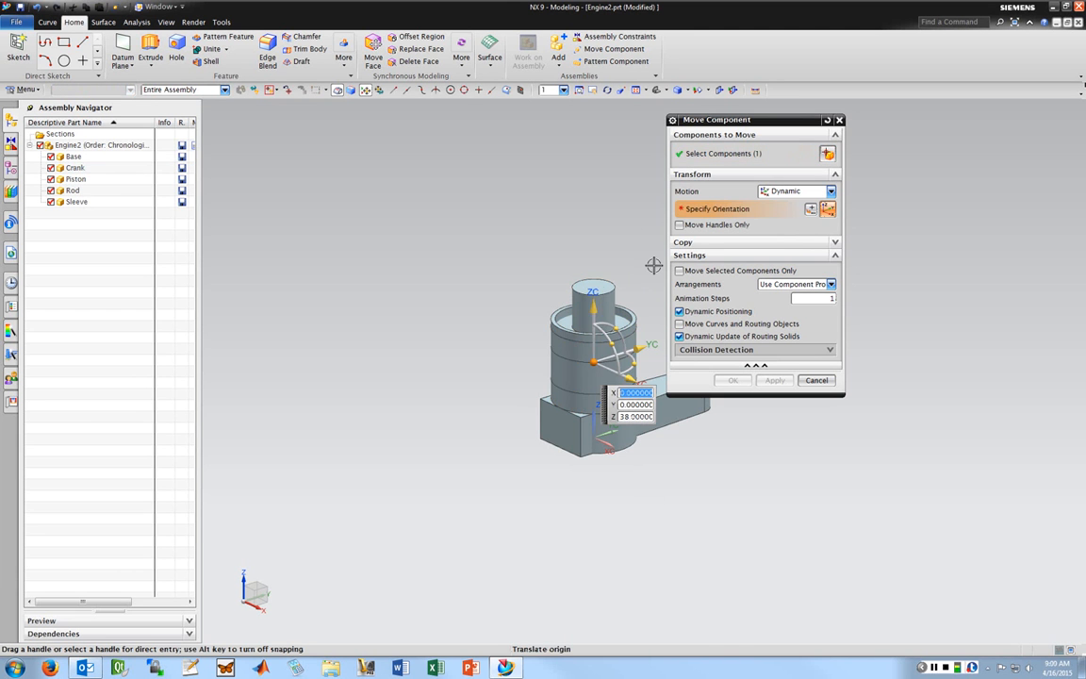
pyautogui.moveTo(594, 307); pyautogui.dragTo(601, 160)
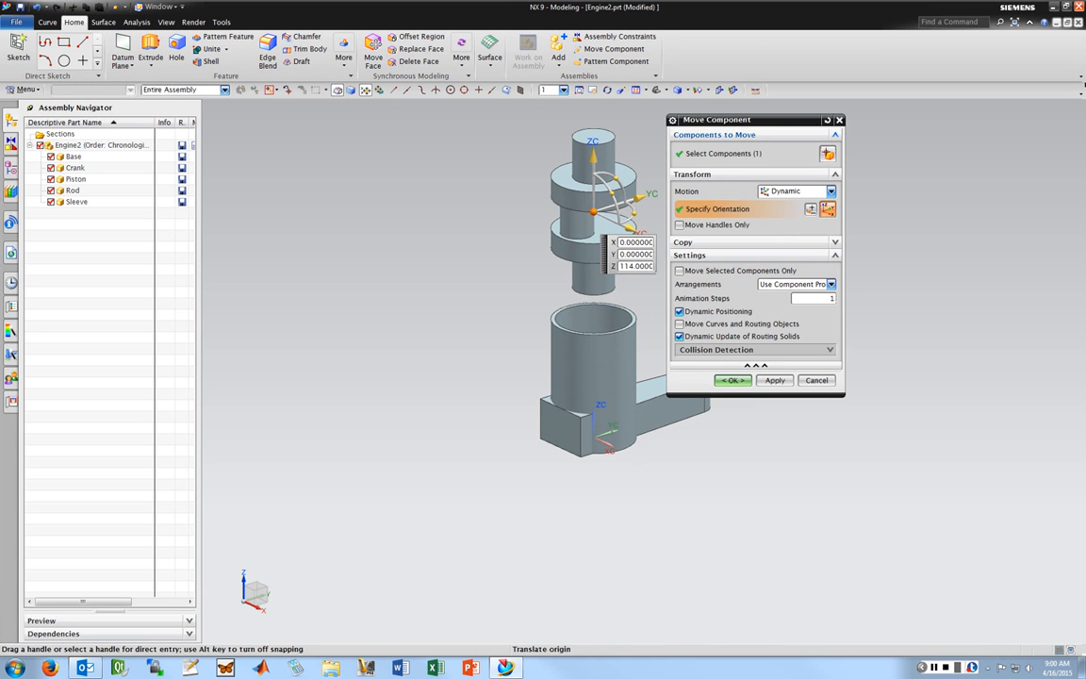
pyautogui.moveTo(717, 120); pyautogui.dragTo(359, 130)
pyautogui.click(375, 391)
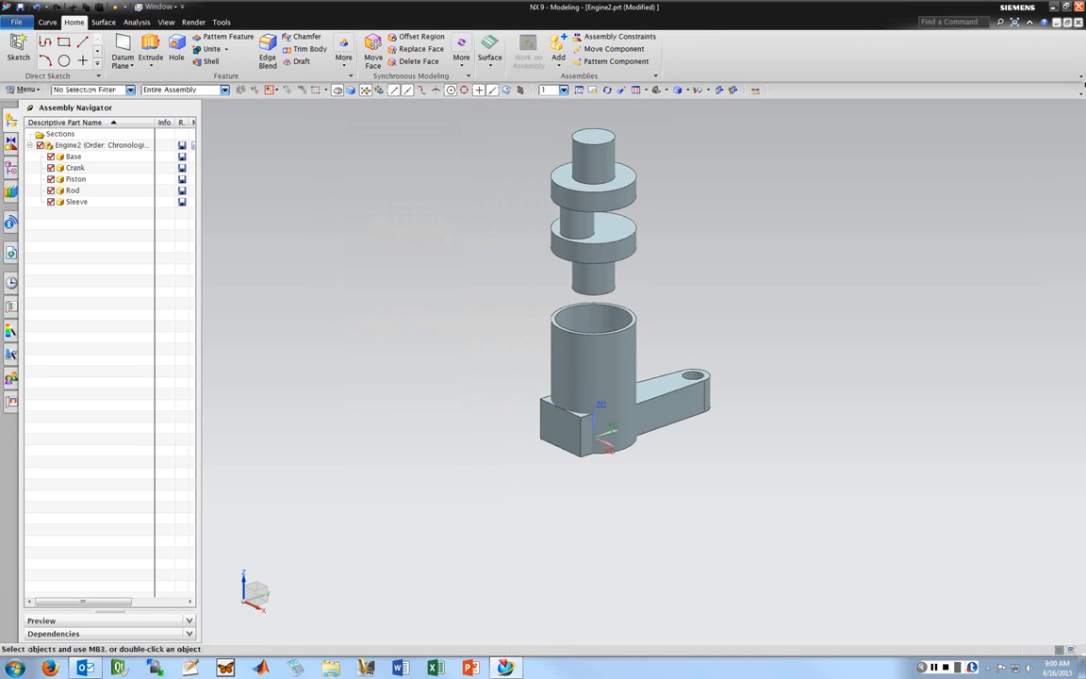
# Rotate the Sleeve so its axis lies horizontally along Y, and move it along Y beyond the rod's small end
pyautogui.click(614, 49)
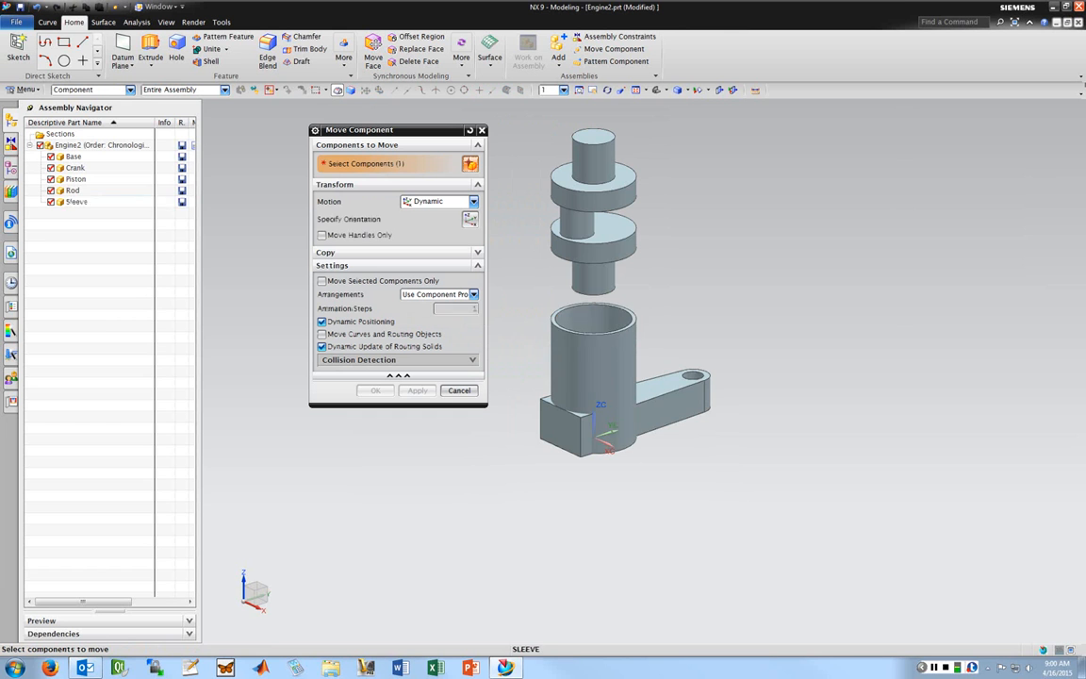
pyautogui.click(623, 332)
pyautogui.click(470, 220)
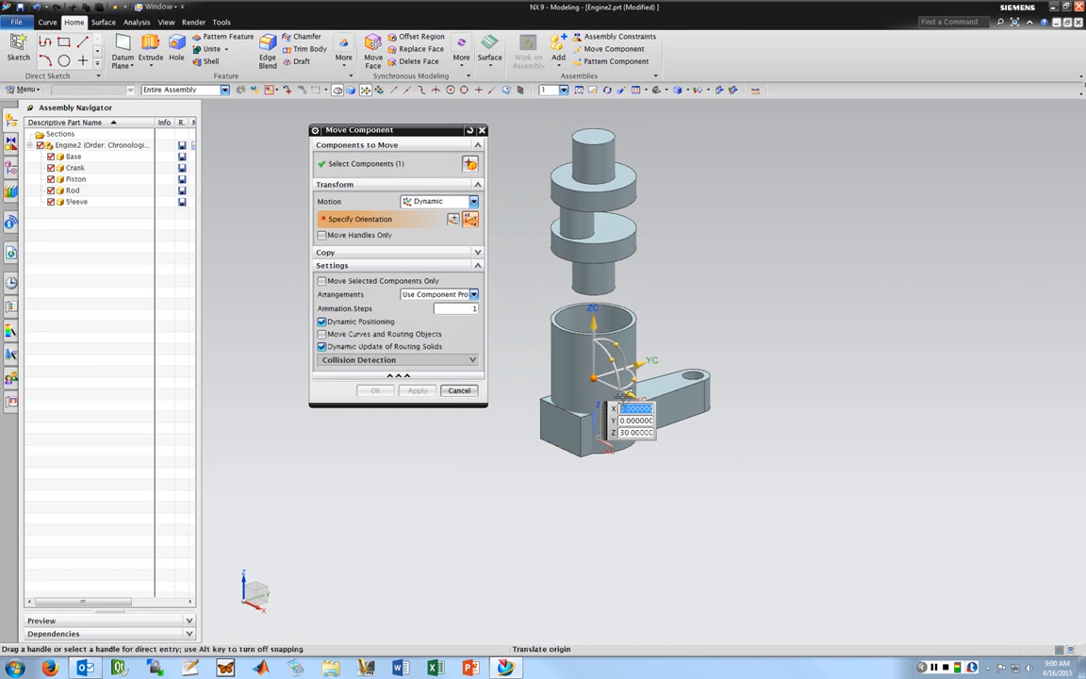
pyautogui.moveTo(618, 342); pyautogui.dragTo(679, 439)
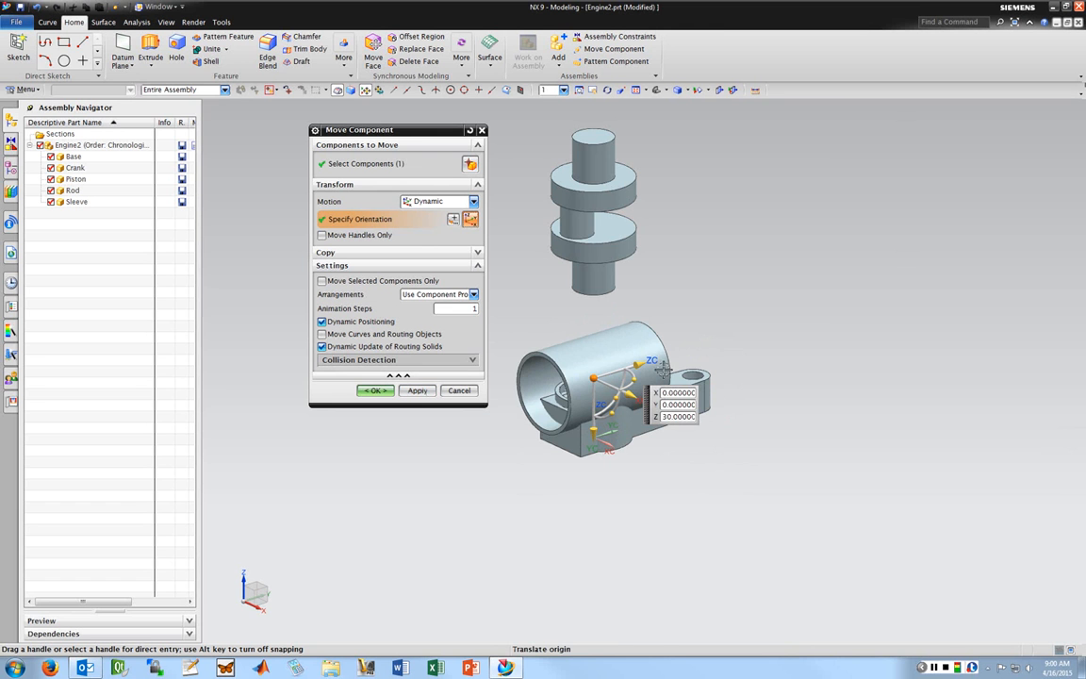
pyautogui.moveTo(663, 366); pyautogui.dragTo(866, 304)
pyautogui.click(375, 390)
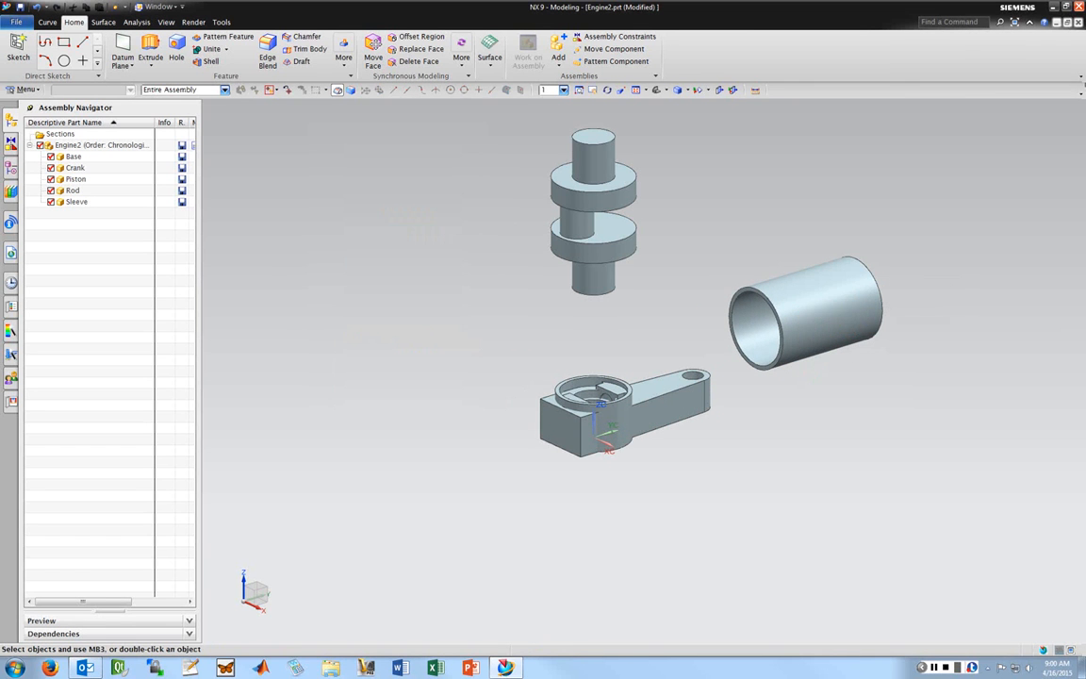
# Rotate the Piston 90 degrees onto the Y direction and move it beyond the rod's small end to about Y 98 mm
pyautogui.click(574, 379)
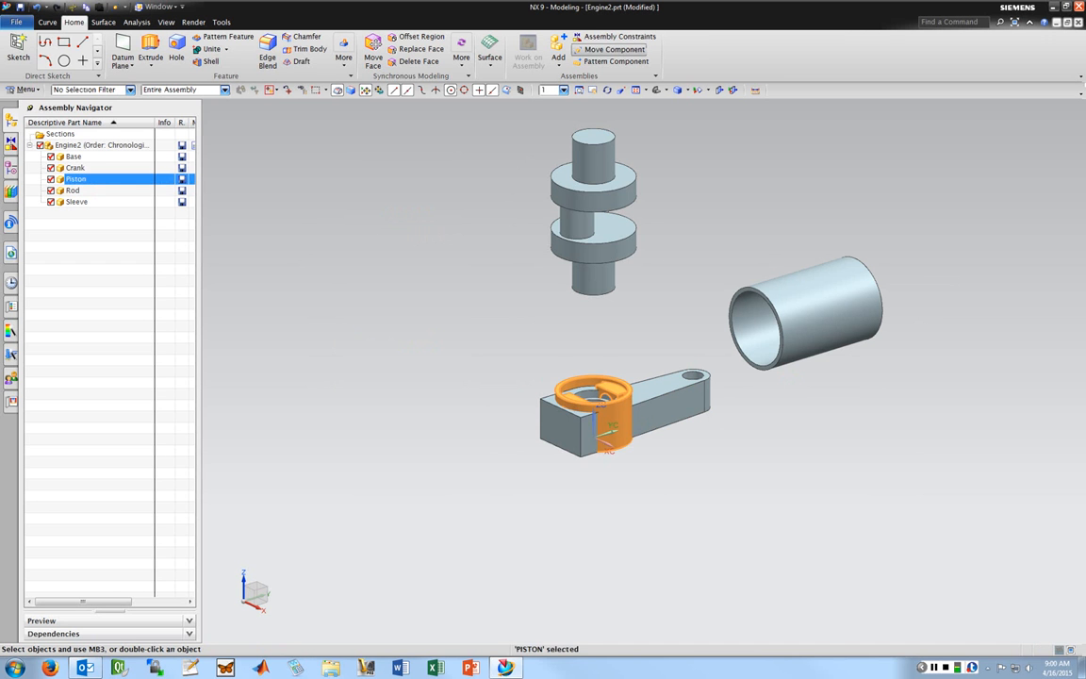
pyautogui.hotkey('ctrl', 't')
pyautogui.moveTo(624, 380); pyautogui.dragTo(567, 385)
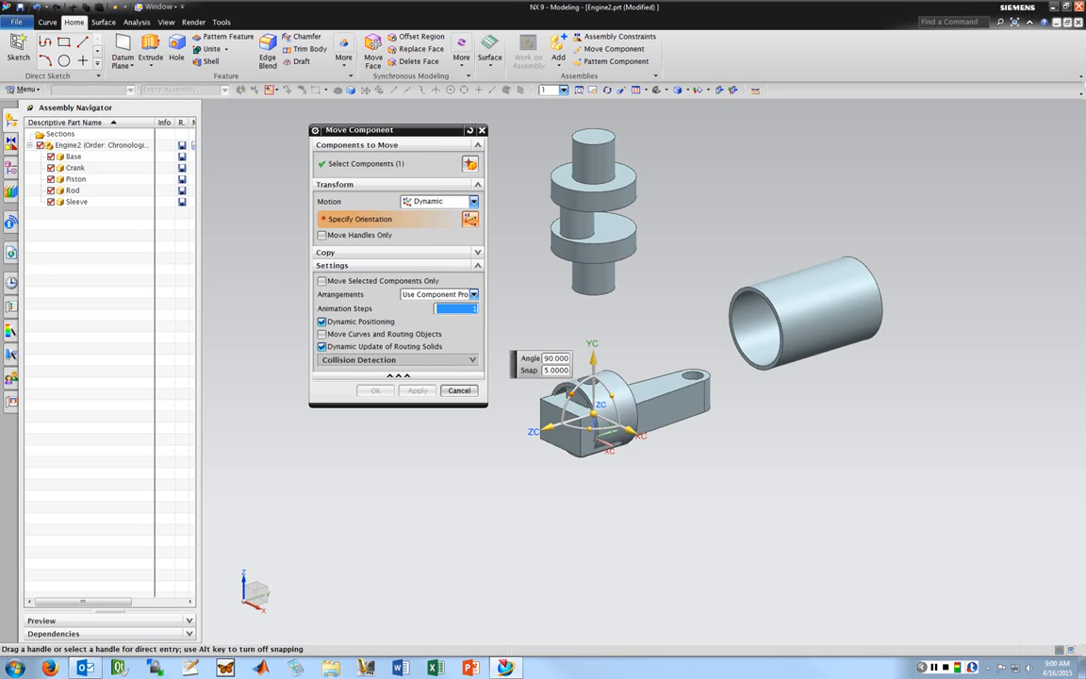
pyautogui.moveTo(546, 430); pyautogui.dragTo(721, 401)
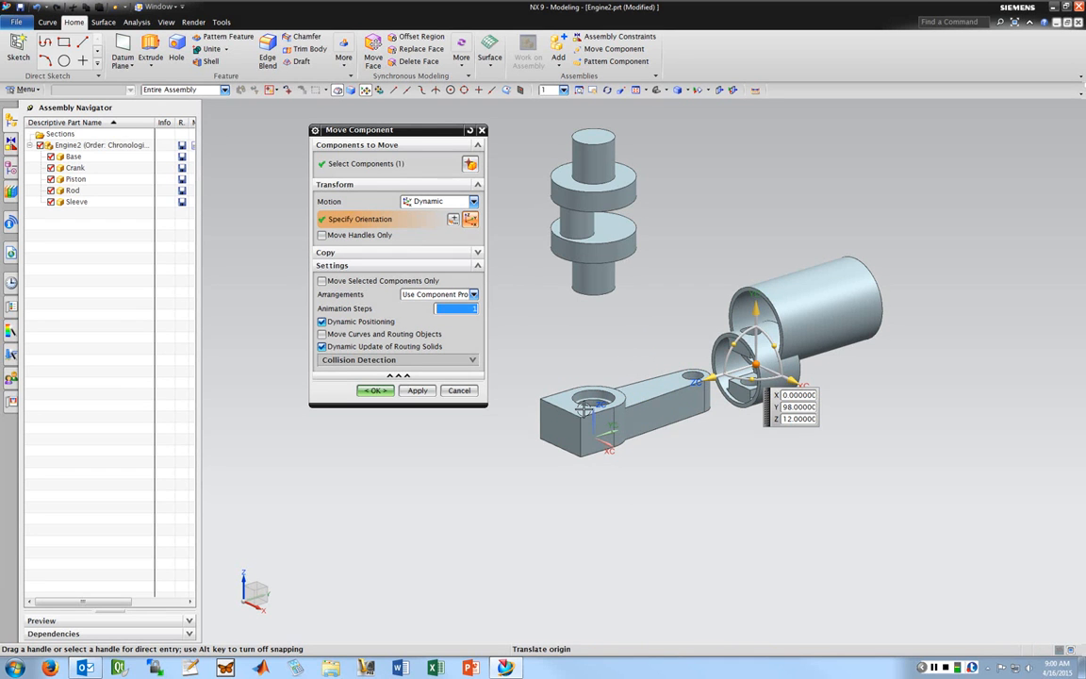
pyautogui.click(376, 390)
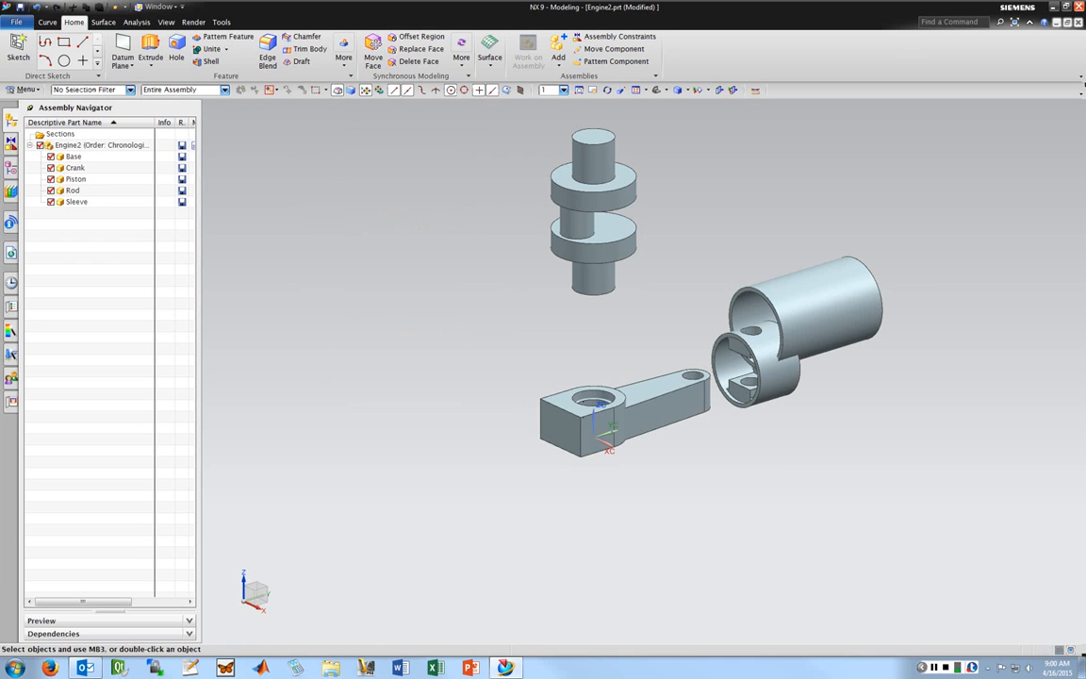
# Move the Rod up along Z and outward along Y, clear of the Base, to about Y 64 mm and Z 44 mm
pyautogui.click(603, 48)
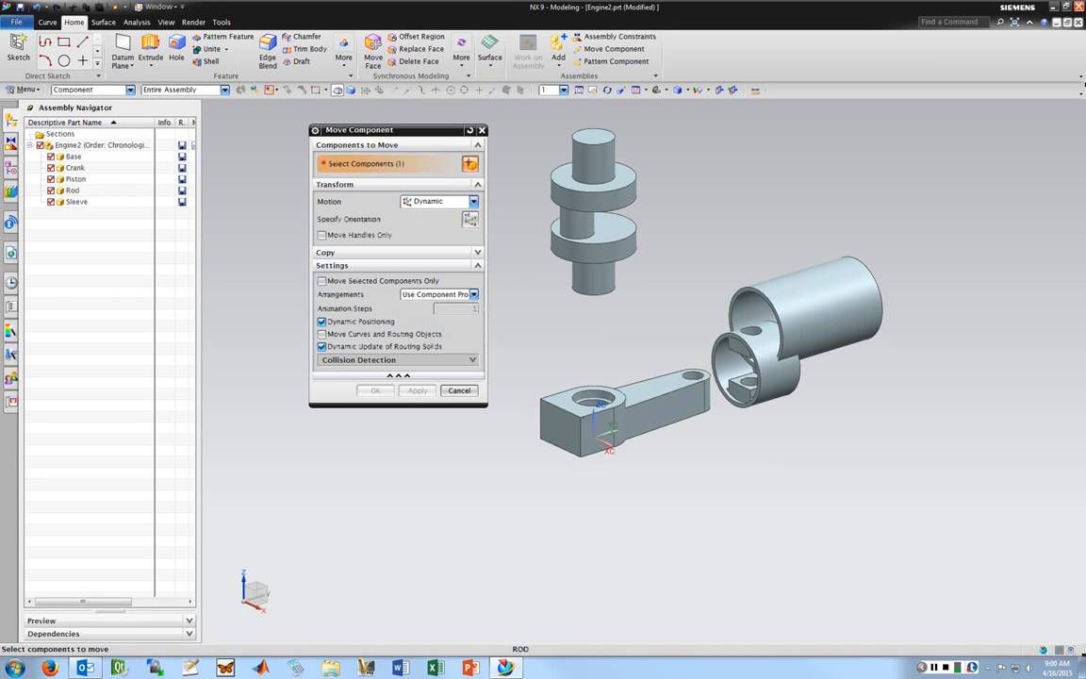
pyautogui.click(627, 394)
pyautogui.middleClick(622, 396)
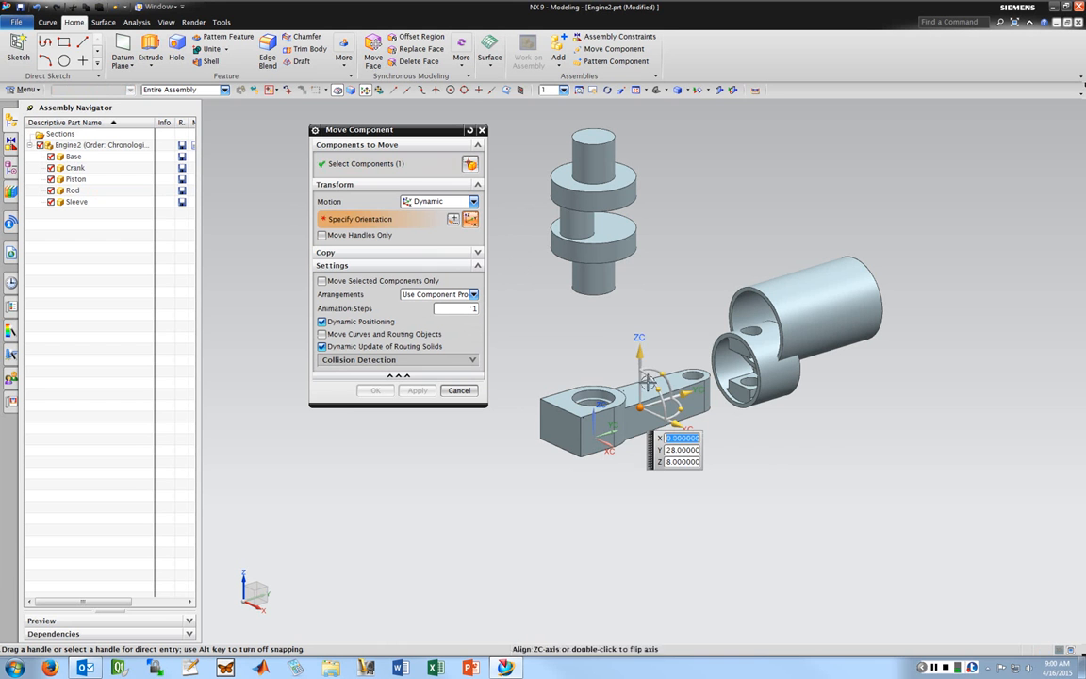
pyautogui.moveTo(637, 349); pyautogui.dragTo(638, 229)
pyautogui.moveTo(692, 321); pyautogui.dragTo(750, 300)
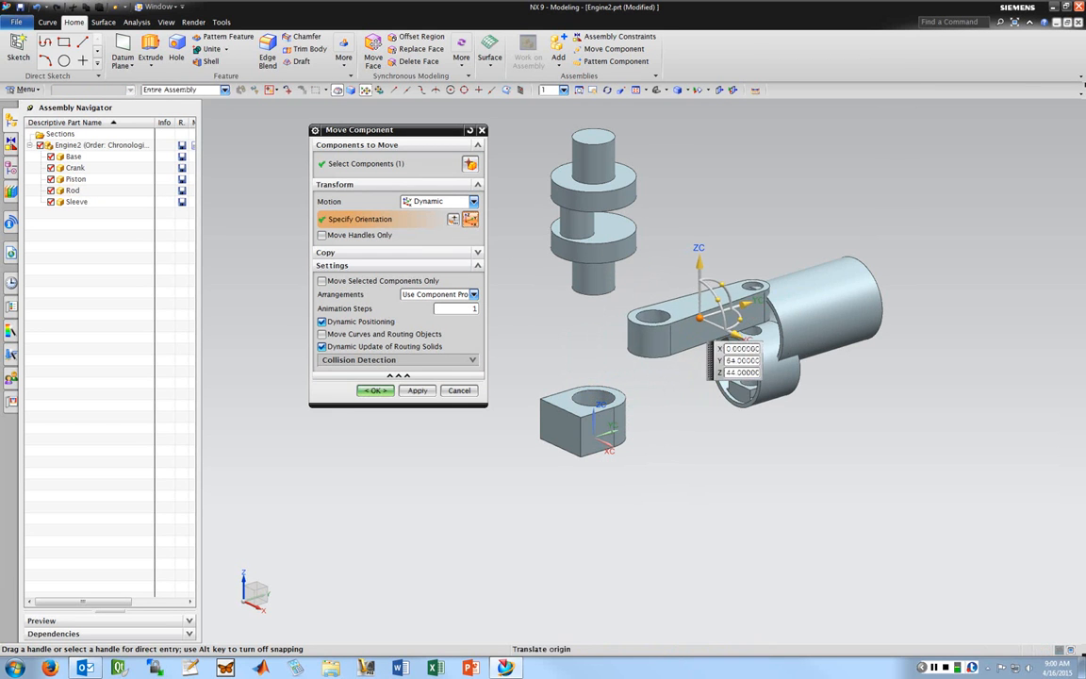
pyautogui.click(368, 389)
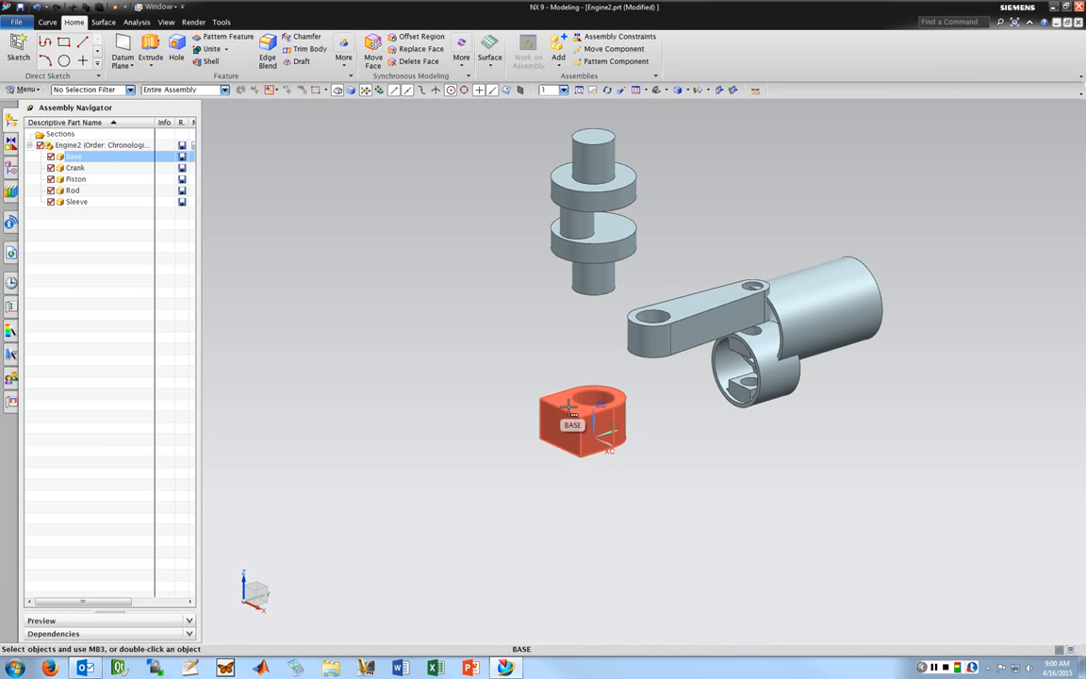
# Apply a Fix assembly constraint to the Base
pyautogui.click(585, 36)
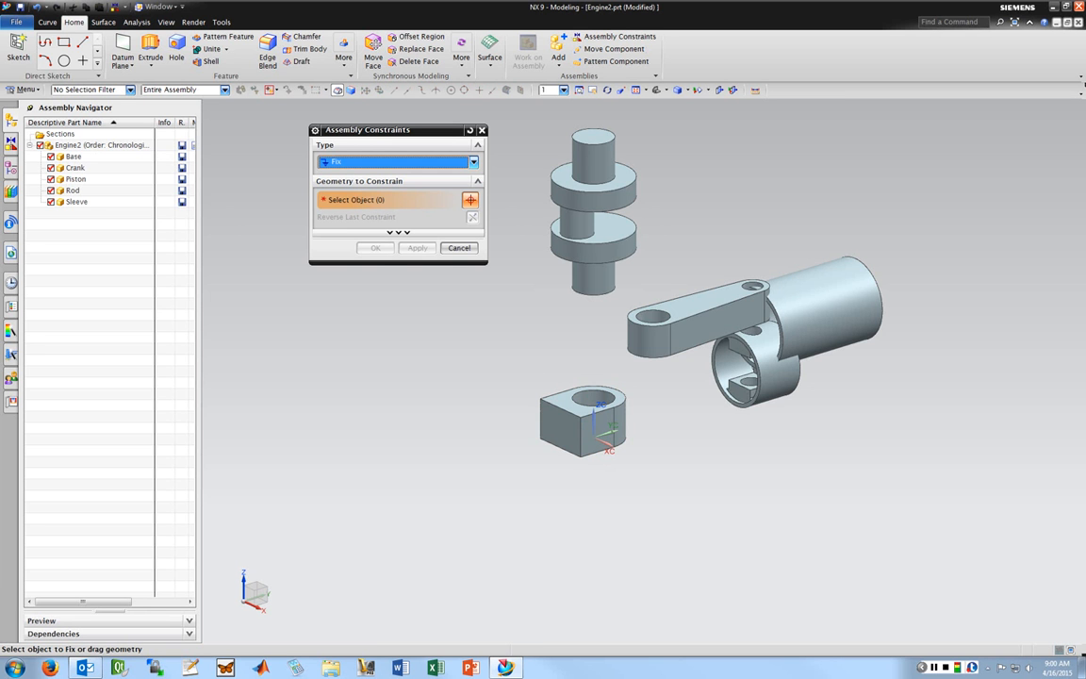
pyautogui.click(561, 405)
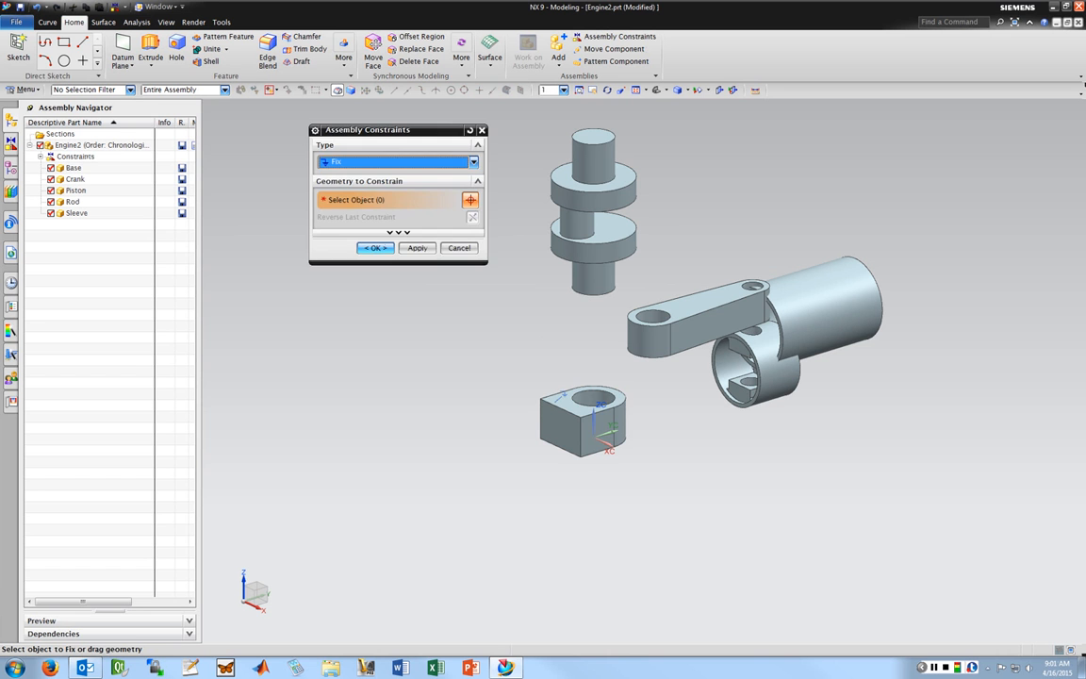
pyautogui.click(373, 248)
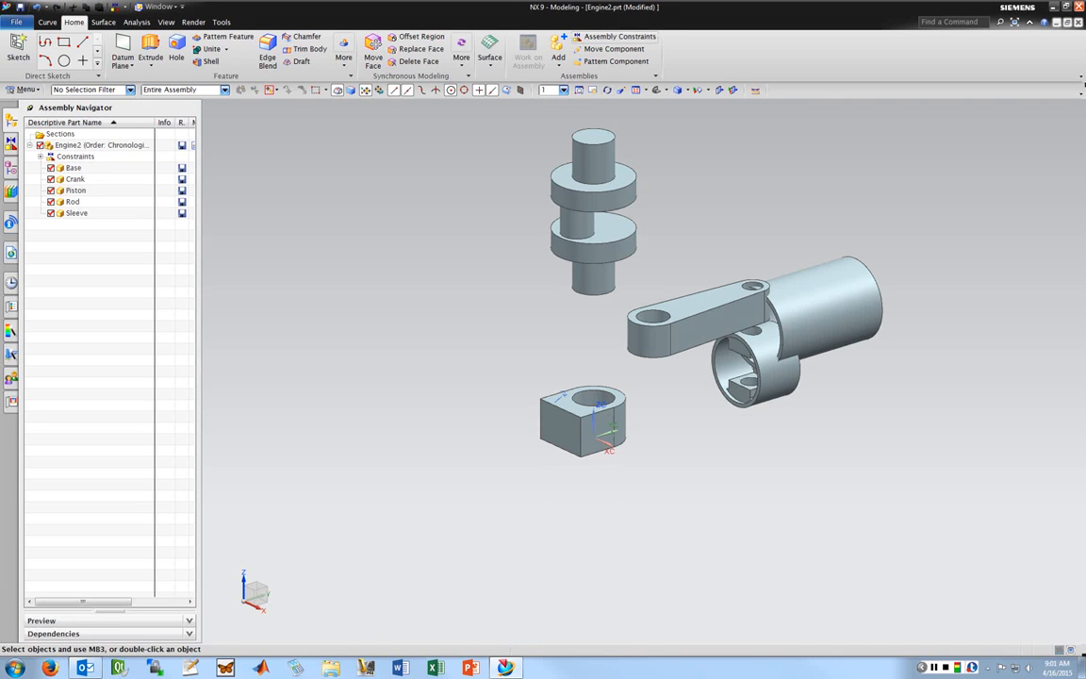
# Add a Concentric constraint between the Crank's lower journal edge at the web and the top edge of the Base's hole
pyautogui.click(604, 37)
pyautogui.moveTo(569, 336); pyautogui.dragTo(564, 284, button='middle')
pyautogui.click(396, 161)
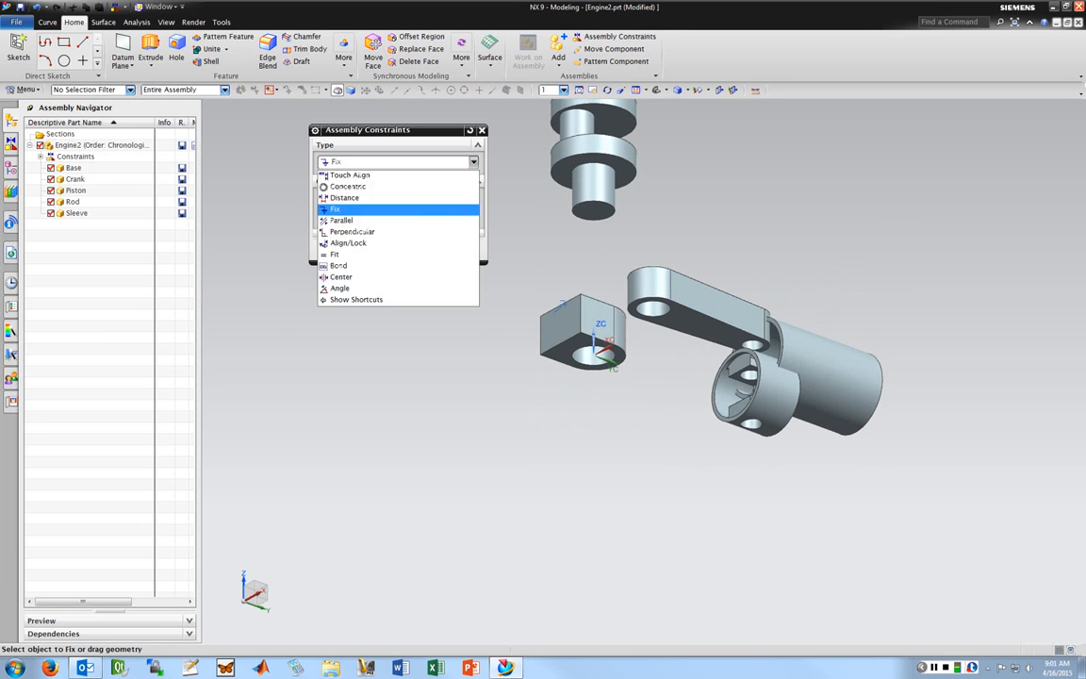
pyautogui.click(349, 185)
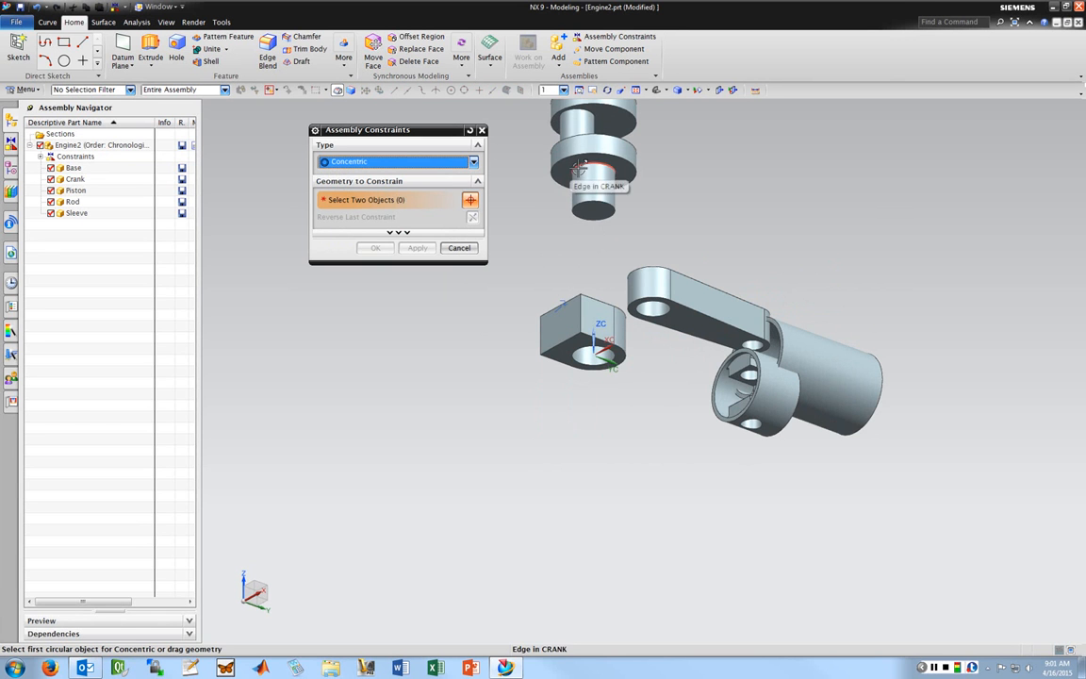
pyautogui.click(565, 166)
pyautogui.click(577, 346)
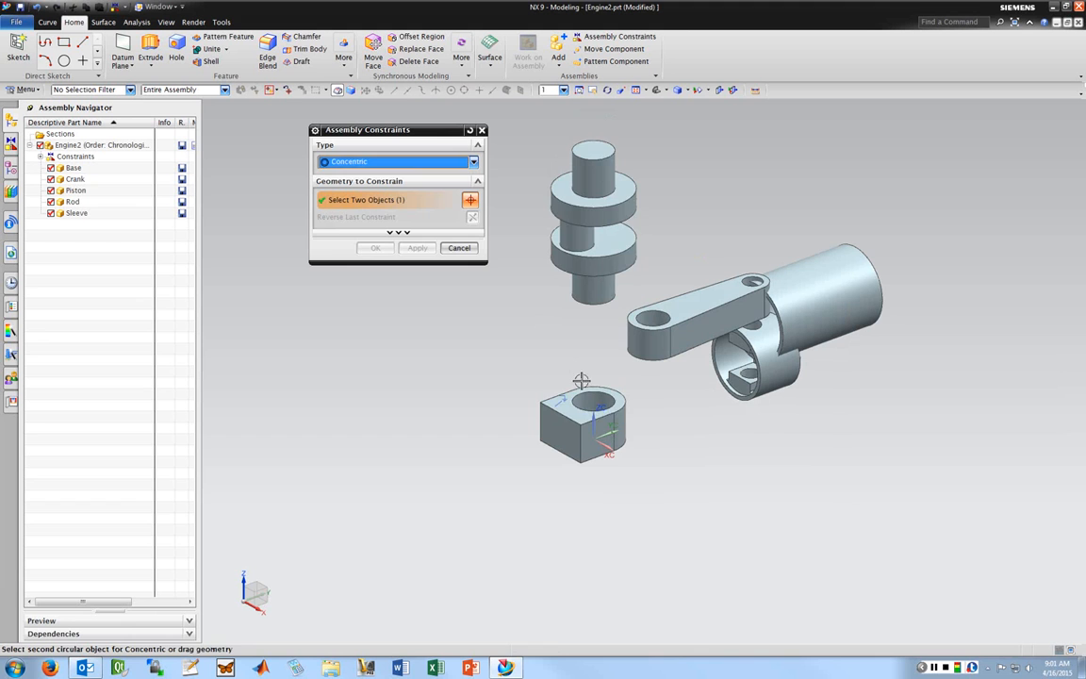
pyautogui.click(375, 247)
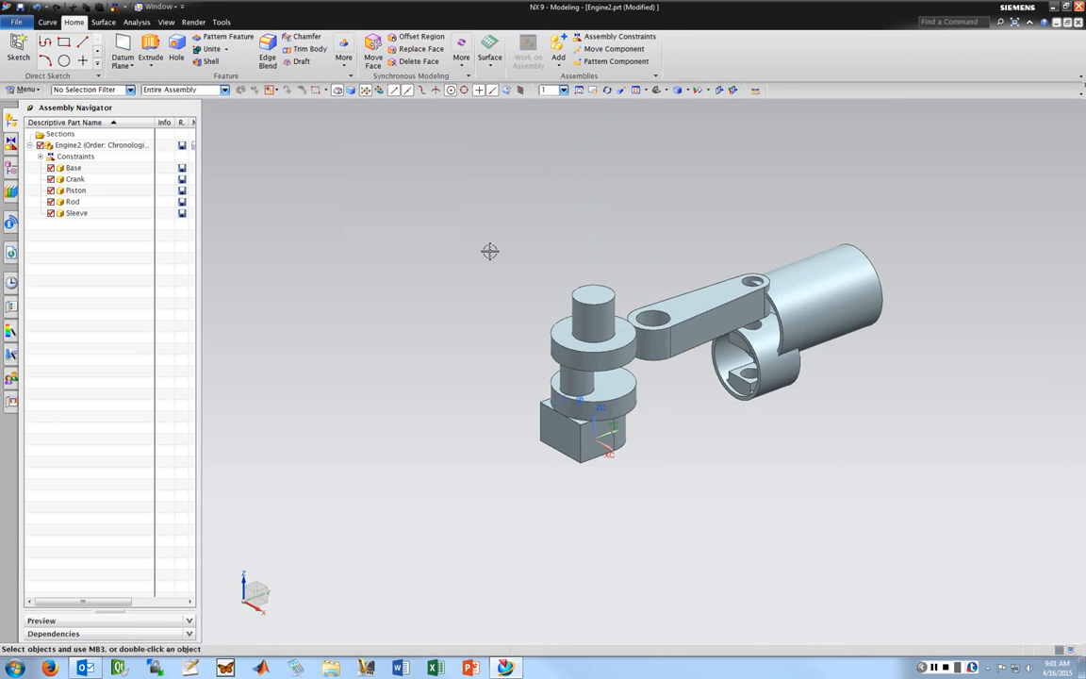
# Add a Concentric constraint between the top edge of the Rod's large hole and the crankpin edge under the Crank's upper web
pyautogui.moveTo(489, 250)
pyautogui.mouseDown(button='middle')
pyautogui.moveTo(541, 221)
pyautogui.moveTo(504, 230)
pyautogui.moveTo(446, 283)
pyautogui.moveTo(451, 320)
pyautogui.moveTo(490, 321)
pyautogui.moveTo(470, 286)
pyautogui.moveTo(469, 243)
pyautogui.mouseUp(button='middle')
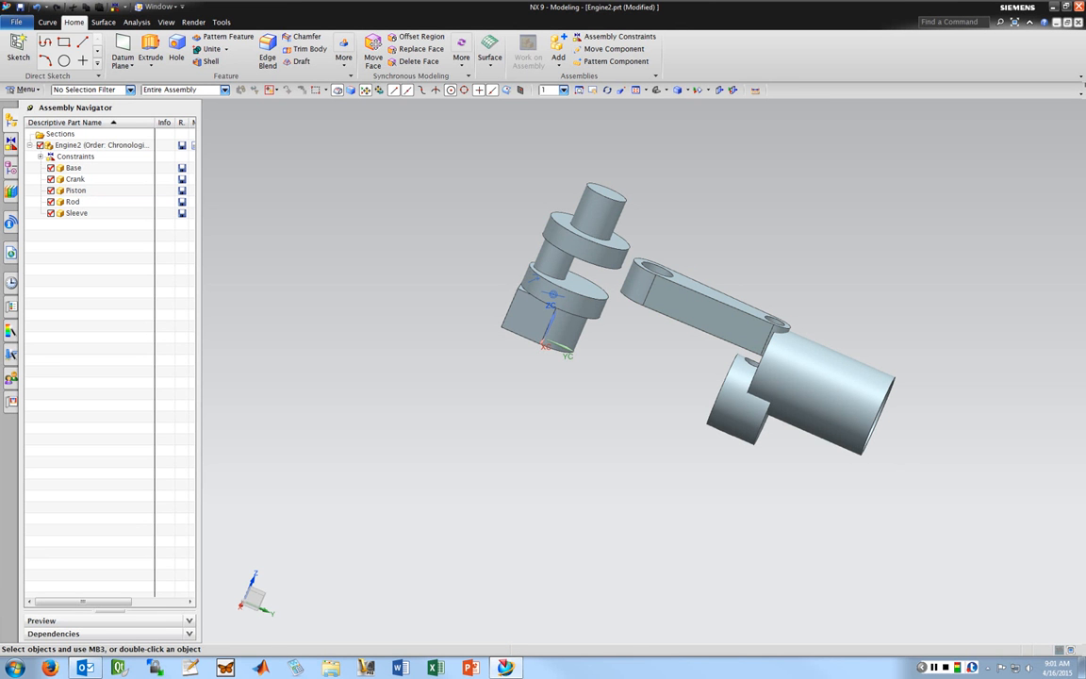
pyautogui.click(618, 37)
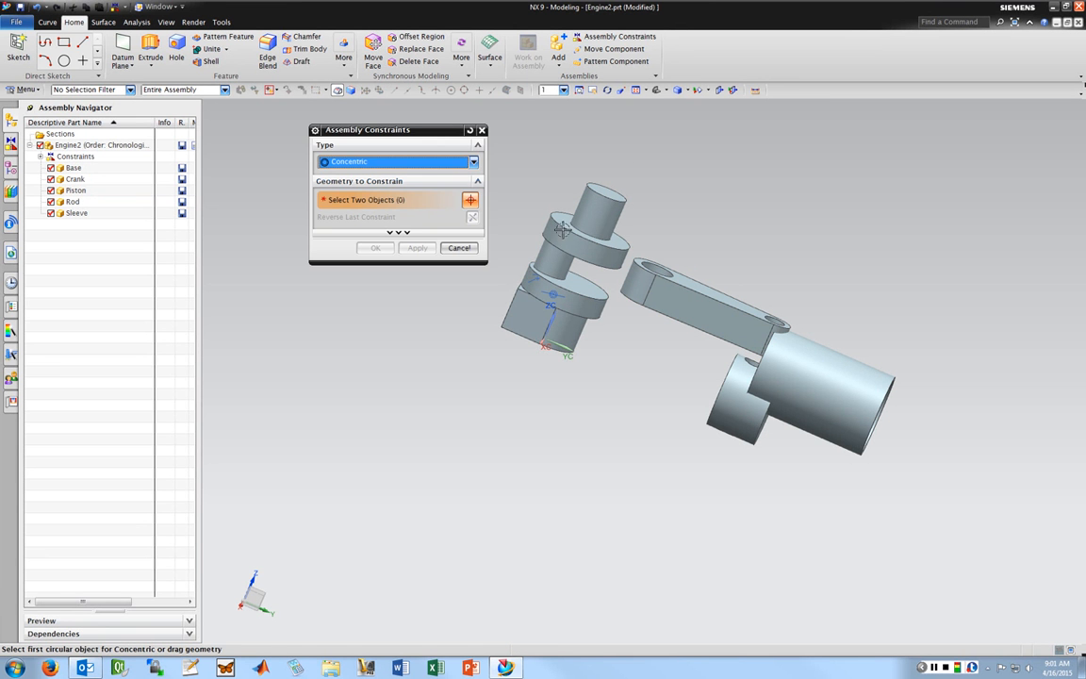
pyautogui.click(650, 259)
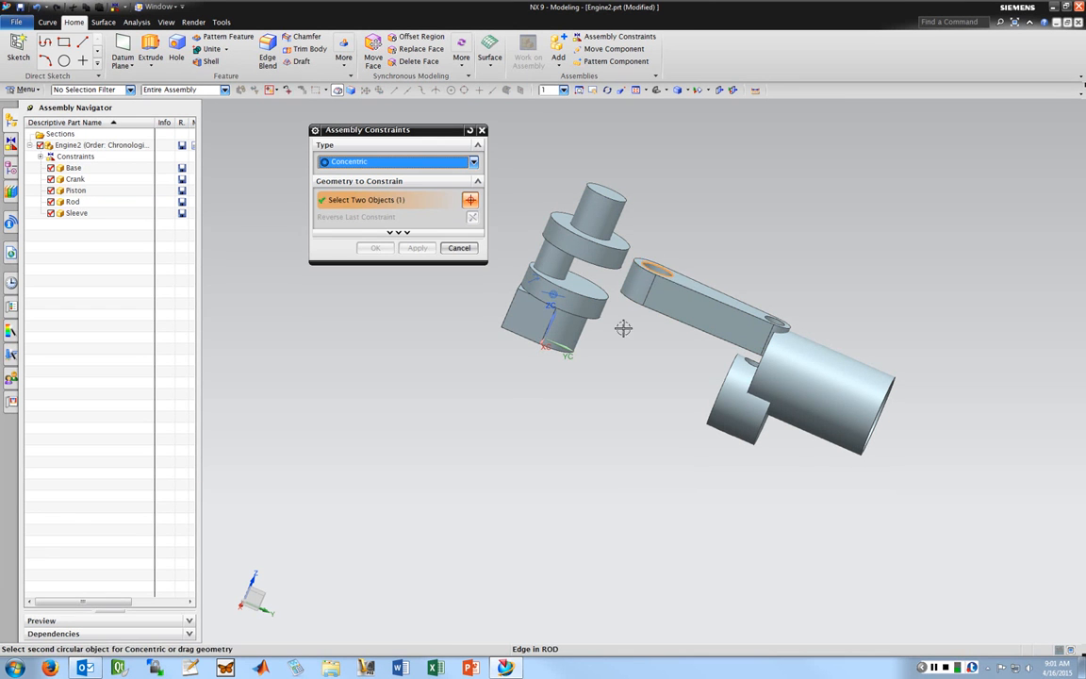
pyautogui.click(621, 300)
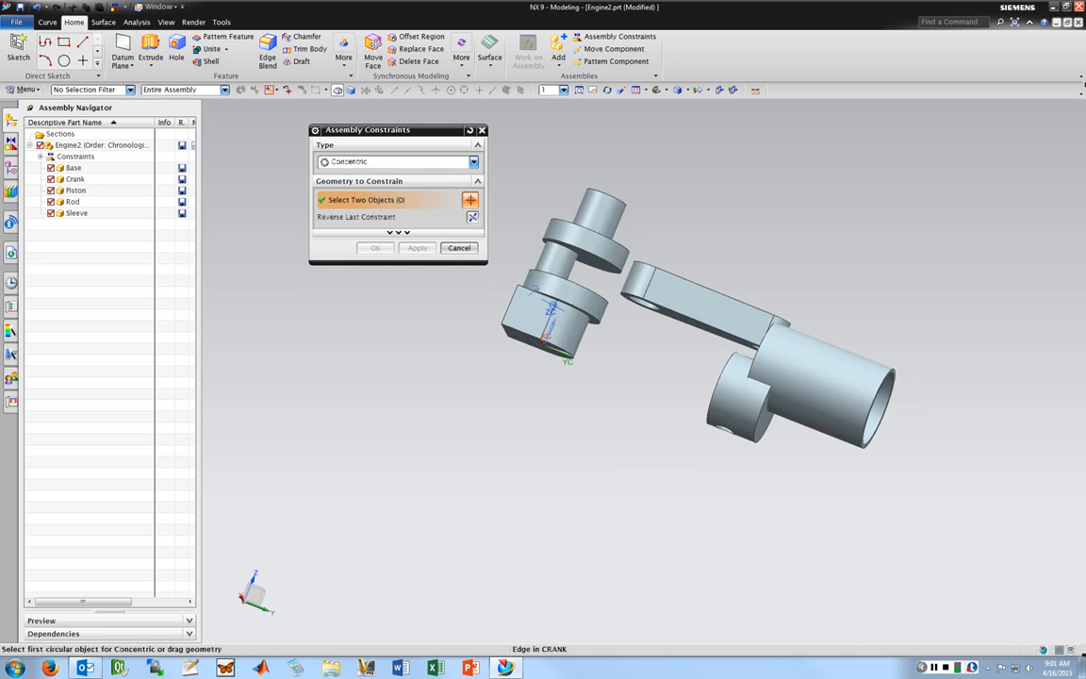
pyautogui.click(598, 272)
pyautogui.moveTo(686, 235); pyautogui.dragTo(649, 267, button='middle')
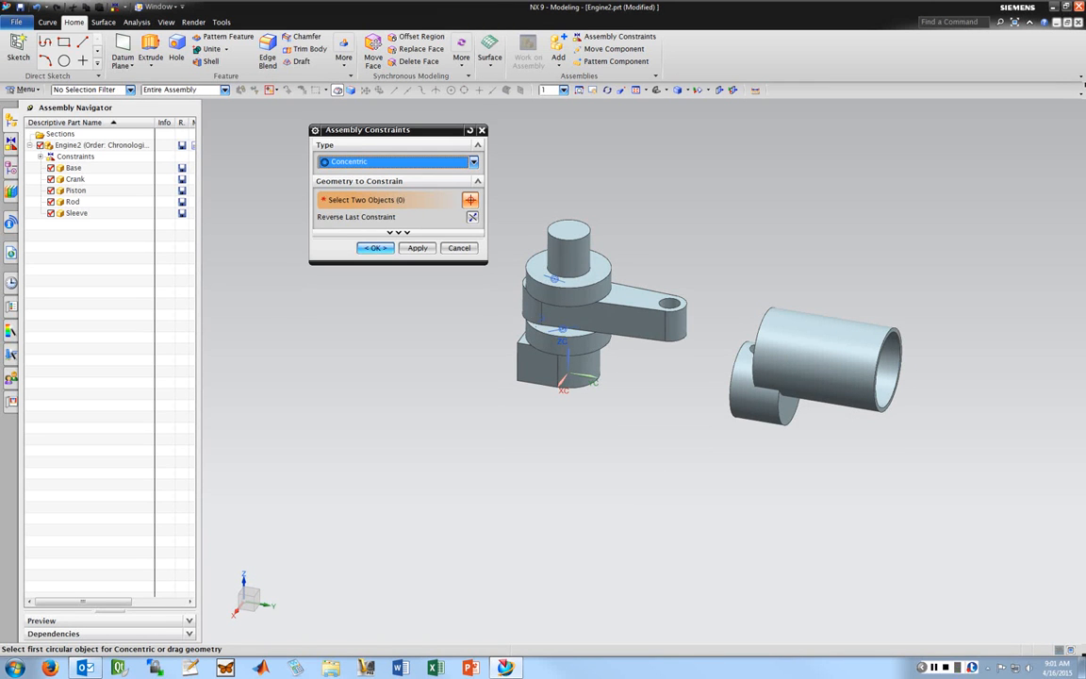
pyautogui.click(374, 247)
# Add a Concentric constraint between the Piston's inner pin-hole edge and the top edge of the Rod's small-end hole
pyautogui.moveTo(635, 211); pyautogui.dragTo(697, 158, button='middle')
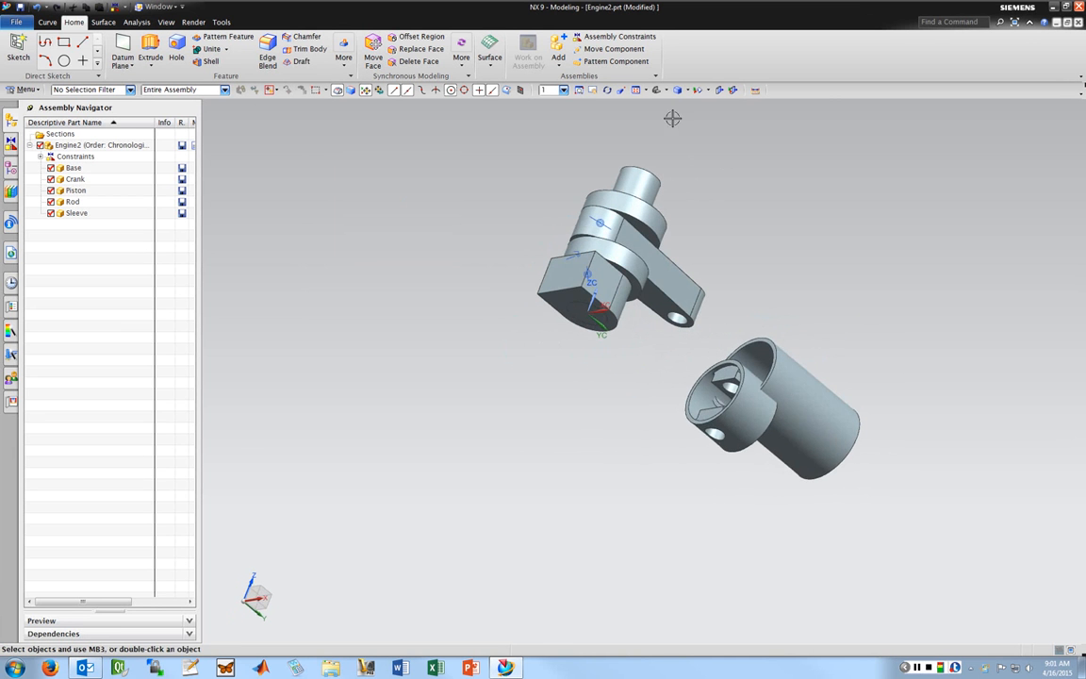
pyautogui.click(577, 38)
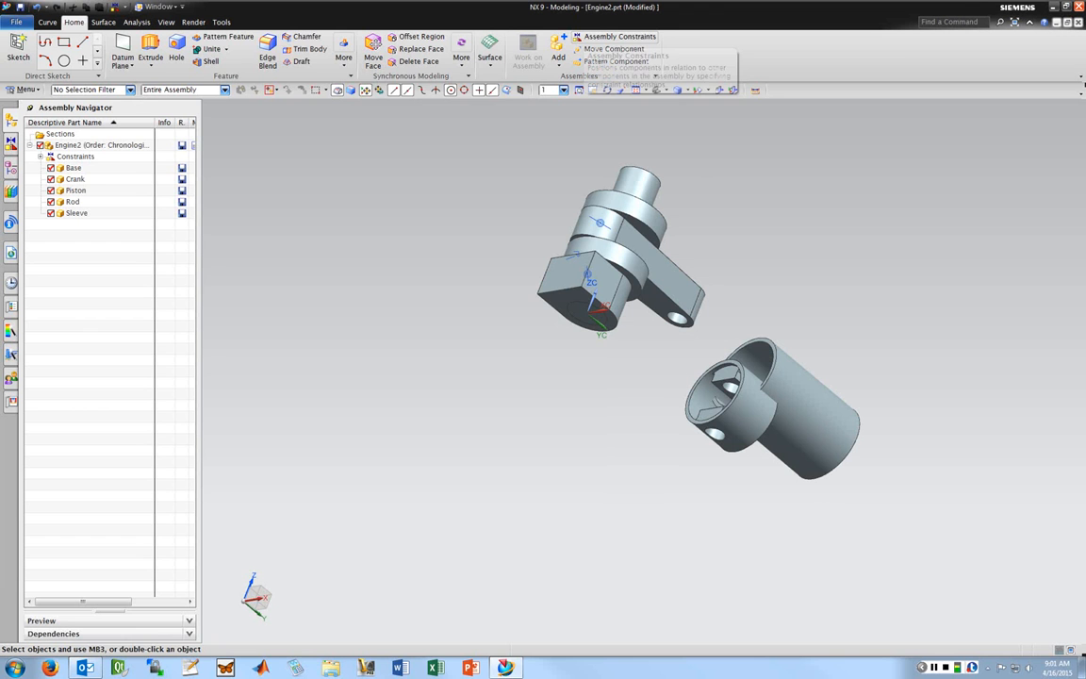
pyautogui.click(726, 402)
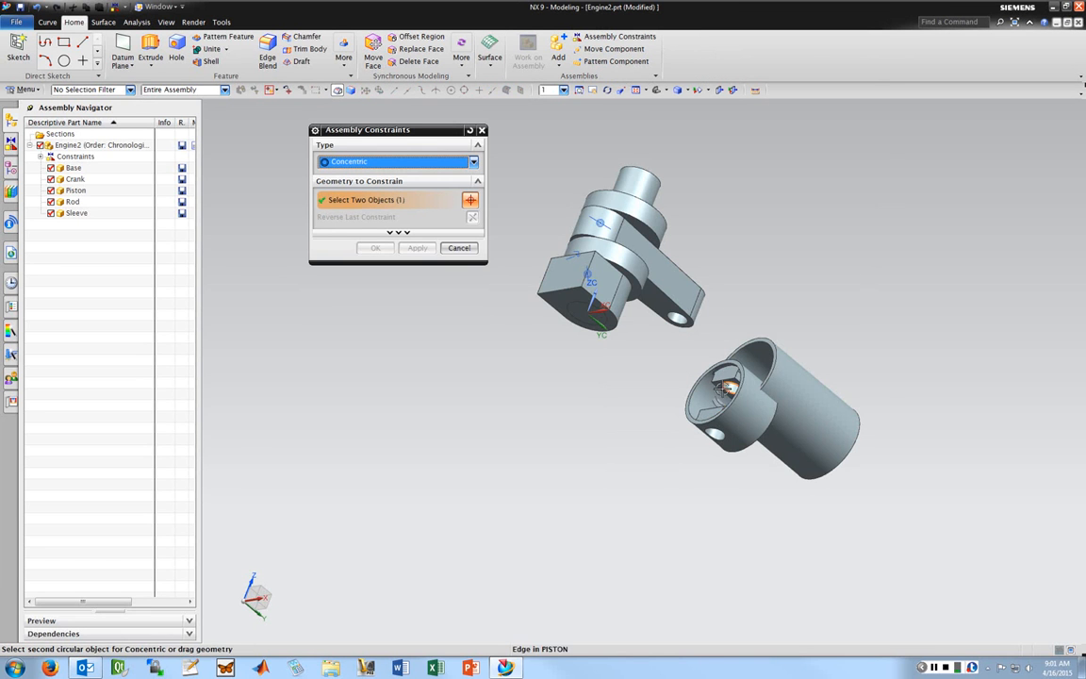
pyautogui.moveTo(712, 303); pyautogui.dragTo(672, 298, button='middle')
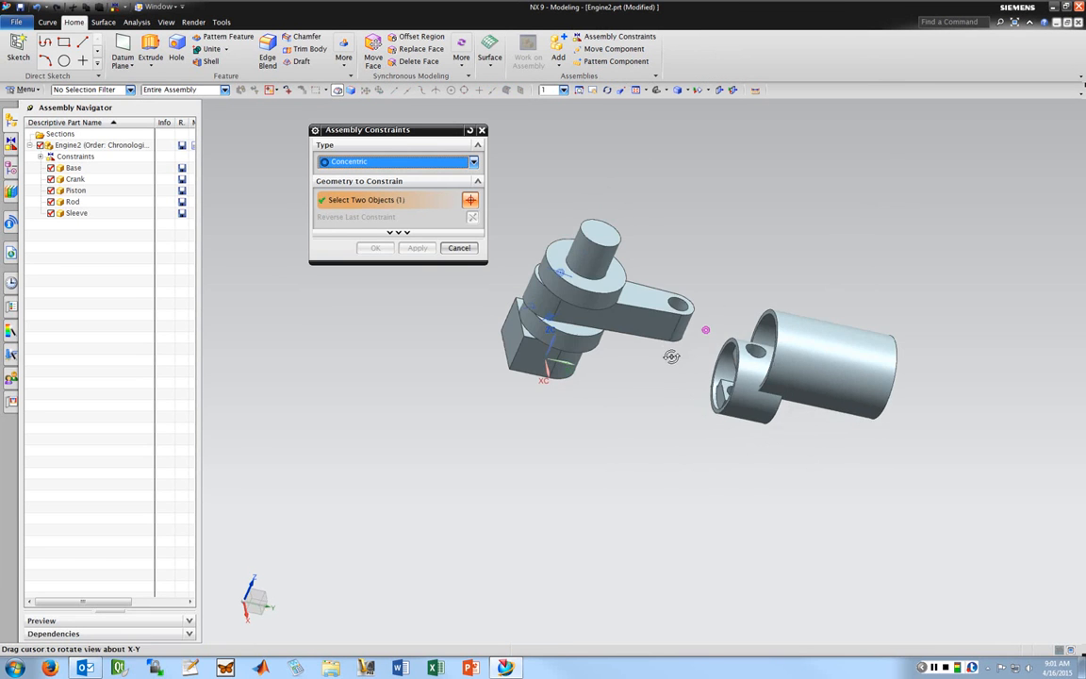
pyautogui.click(671, 298)
pyautogui.moveTo(640, 415); pyautogui.dragTo(610, 470, button='middle')
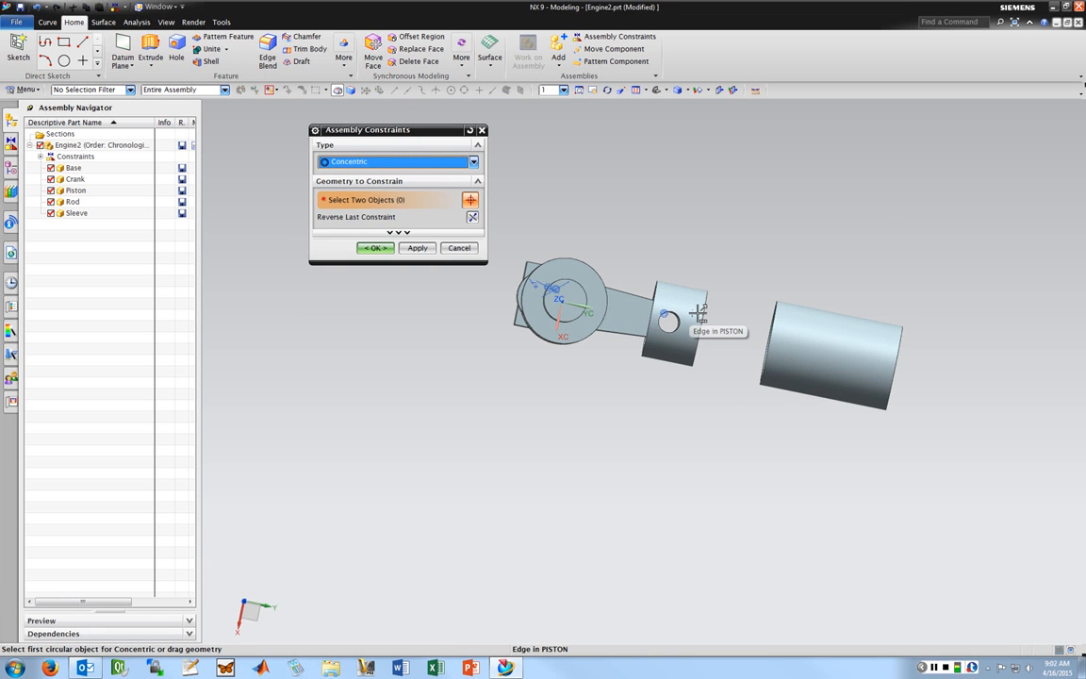
pyautogui.click(375, 247)
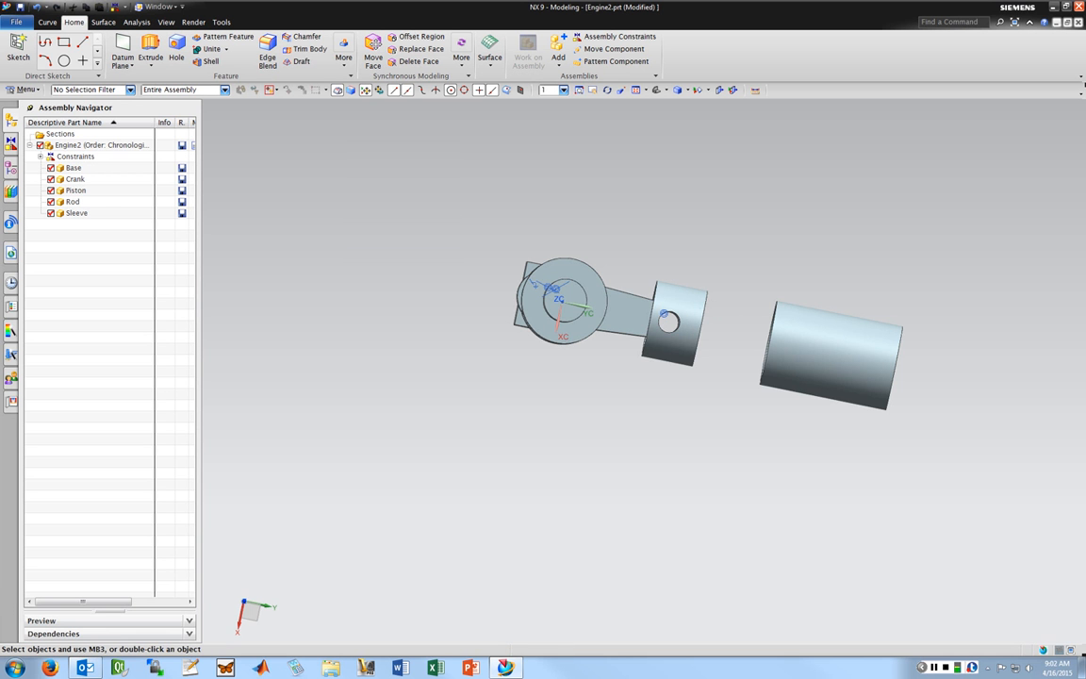
# Add a Concentric constraint between the Sleeve's far end edge and the Piston's closed end edge to align the Sleeve
pyautogui.moveTo(504, 199); pyautogui.dragTo(505, 276, button='middle')
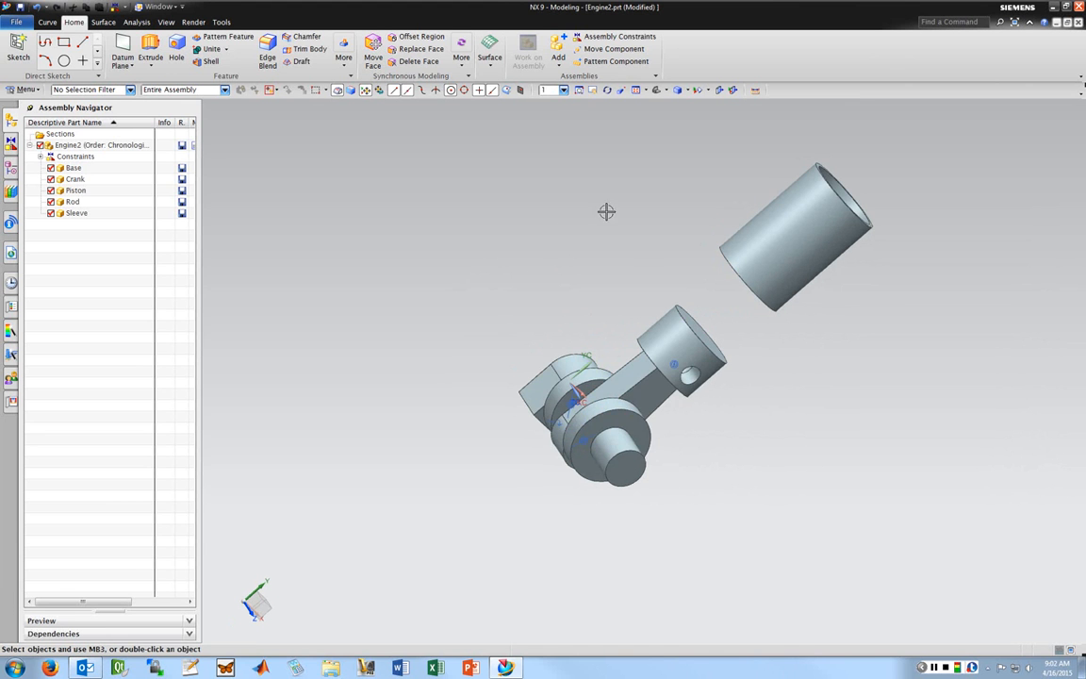
pyautogui.moveTo(555, 234)
pyautogui.mouseDown(button='middle')
pyautogui.moveTo(598, 222)
pyautogui.moveTo(563, 218)
pyautogui.moveTo(553, 230)
pyautogui.mouseUp(button='middle')
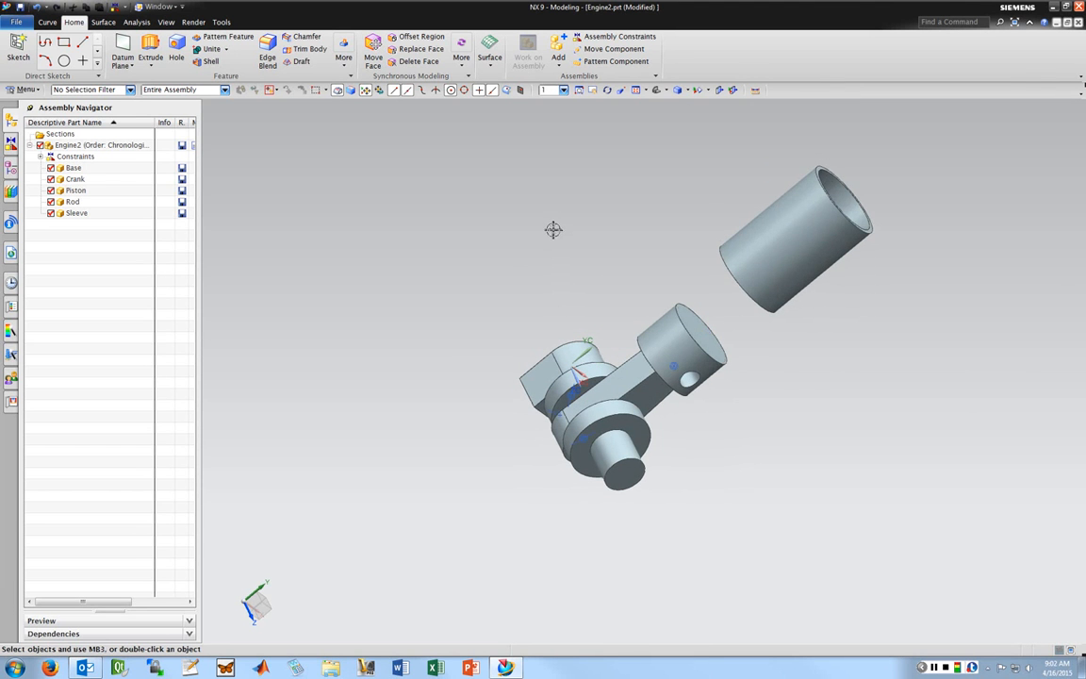
pyautogui.click(818, 179)
pyautogui.click(619, 37)
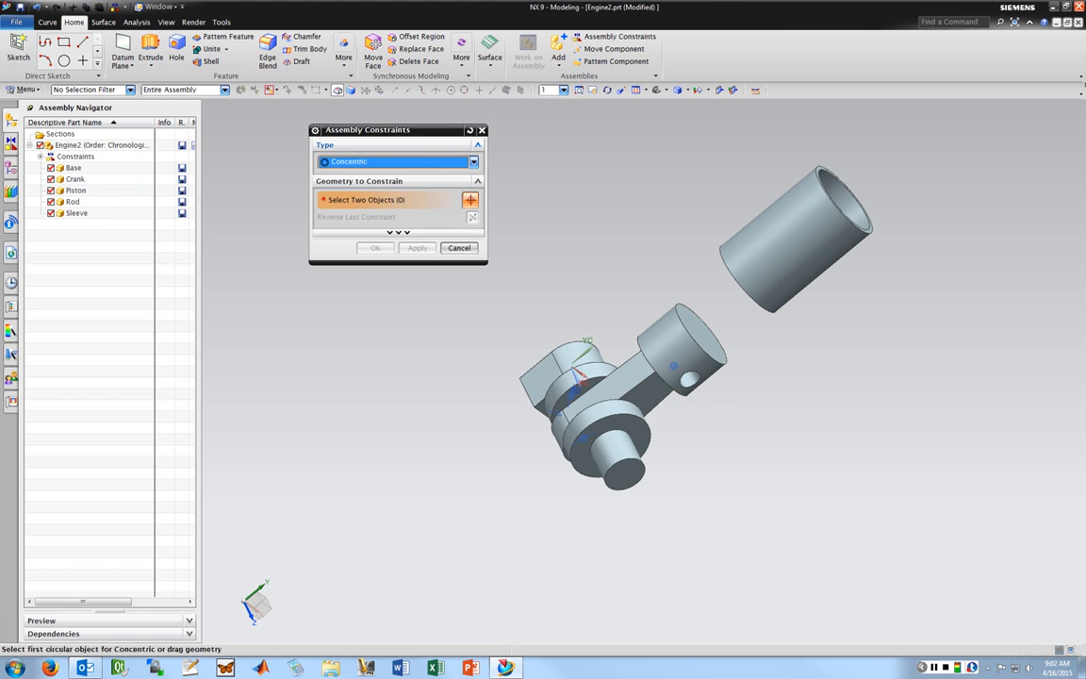
pyautogui.click(762, 176)
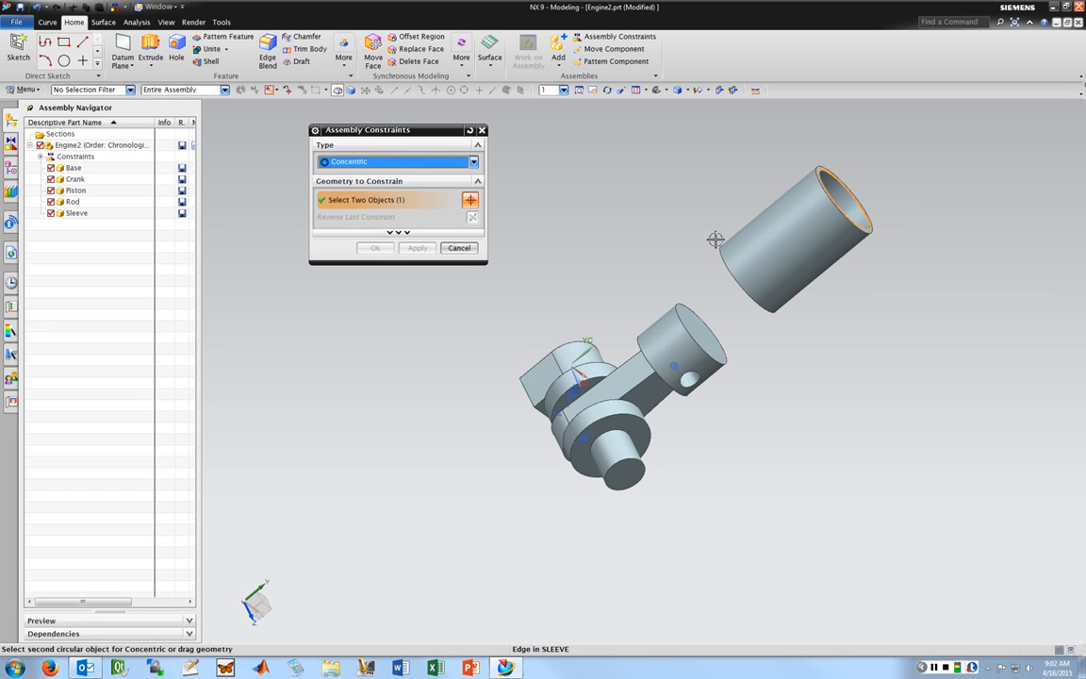
pyautogui.click(675, 308)
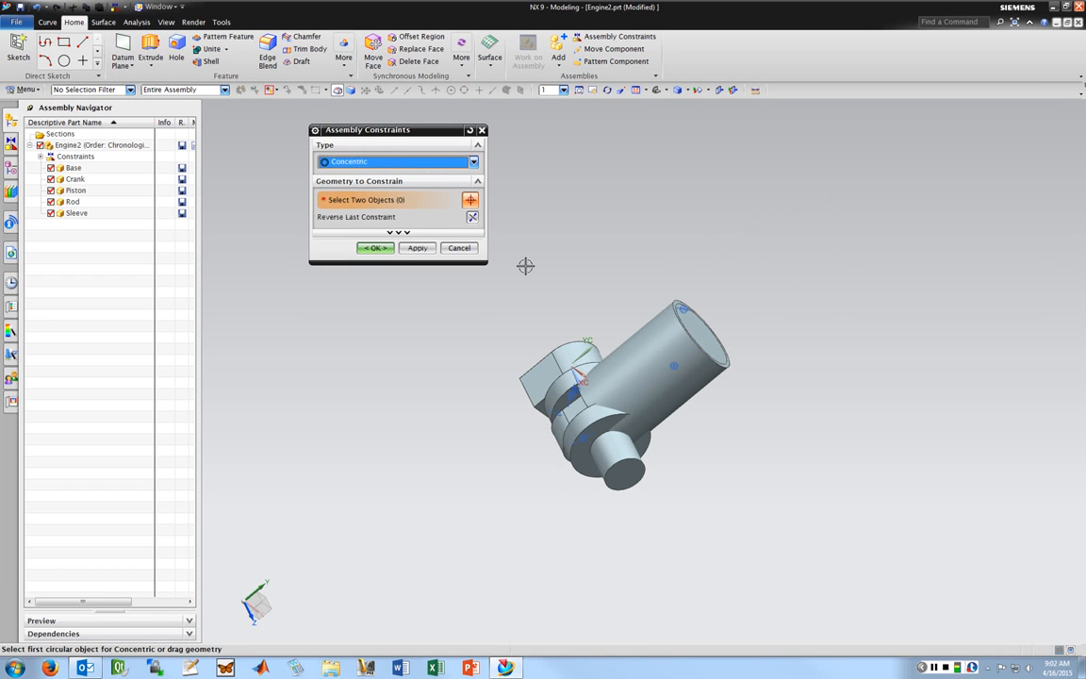
pyautogui.click(377, 247)
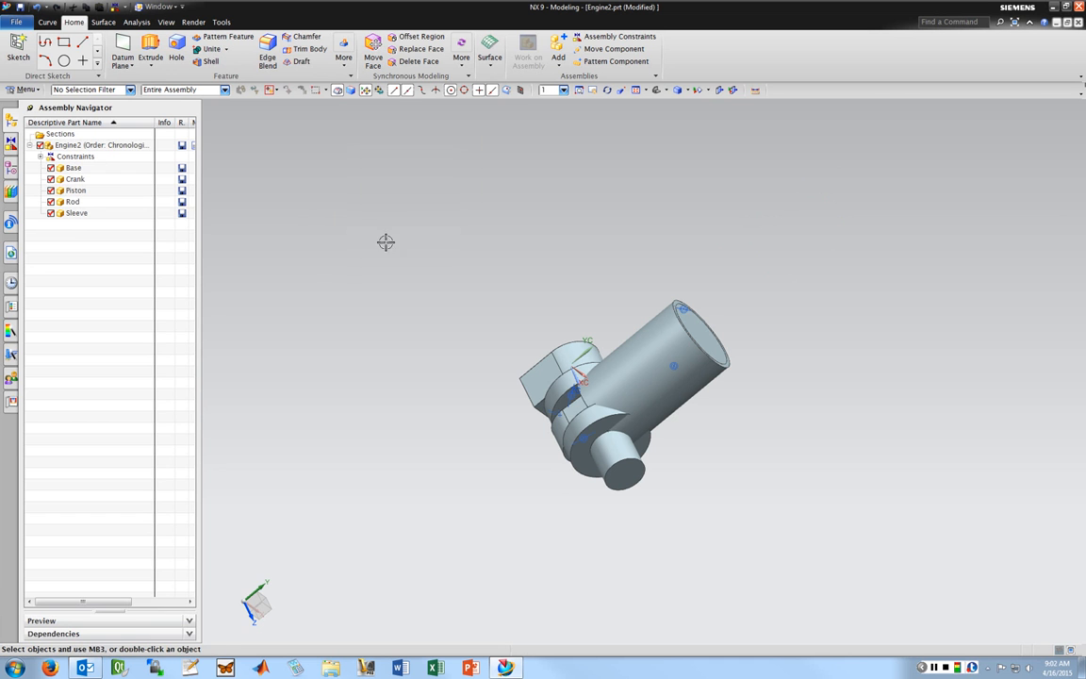
# Delete the Concentric constraint between the Sleeve and the Piston from the assembly's constraints
pyautogui.click(40, 157)
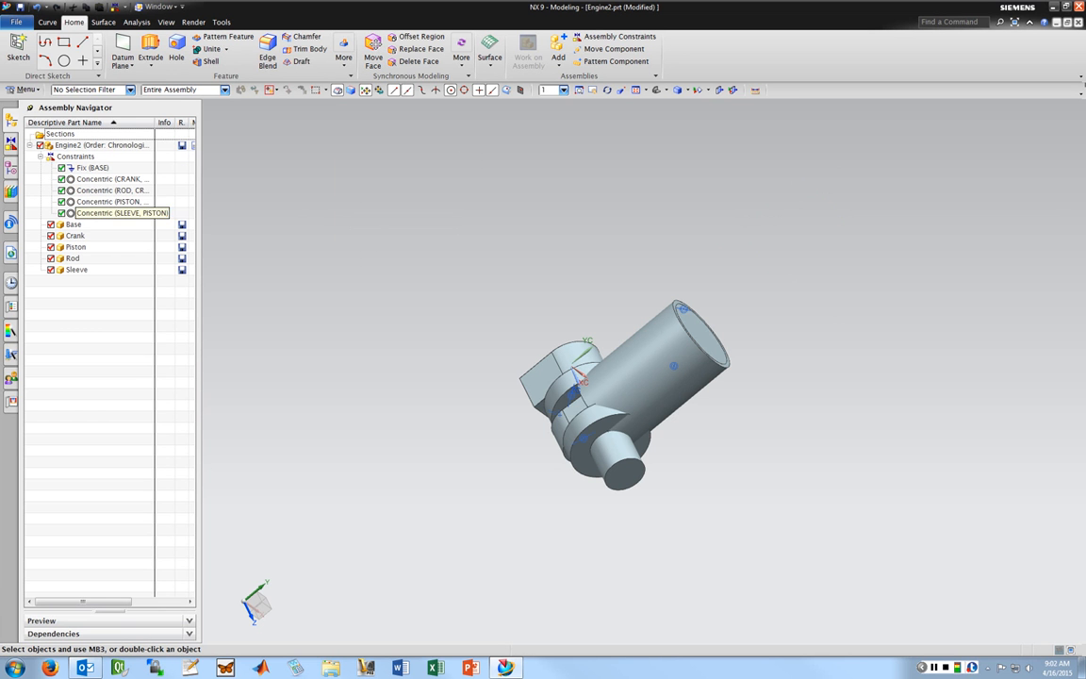
pyautogui.click(87, 213)
pyautogui.rightClick(86, 213)
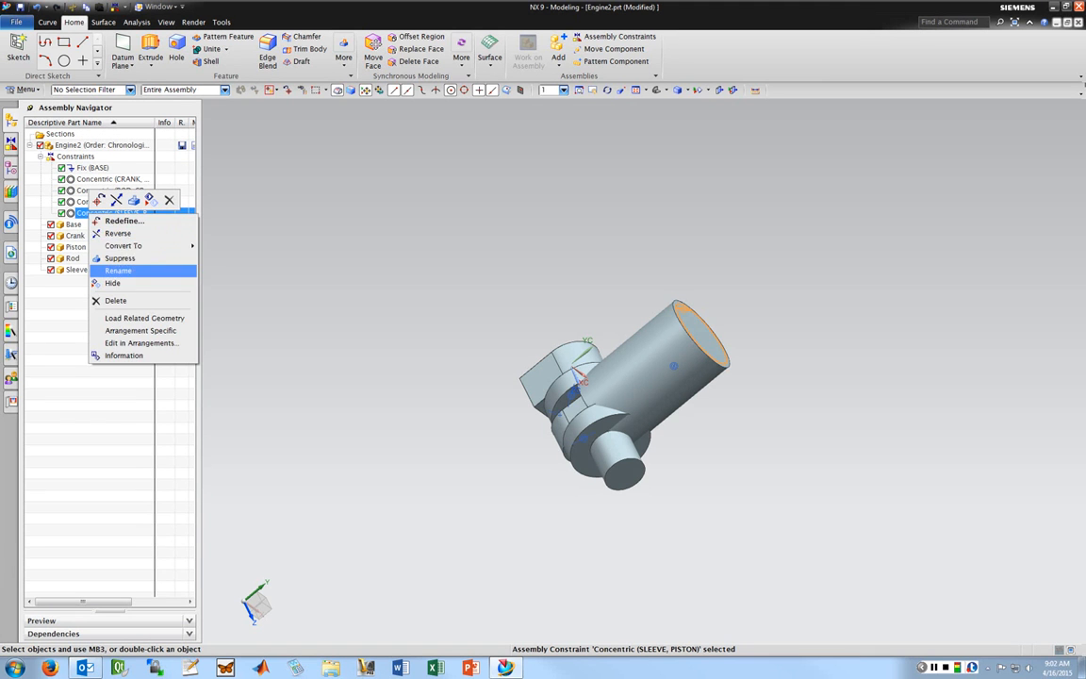
pyautogui.click(113, 301)
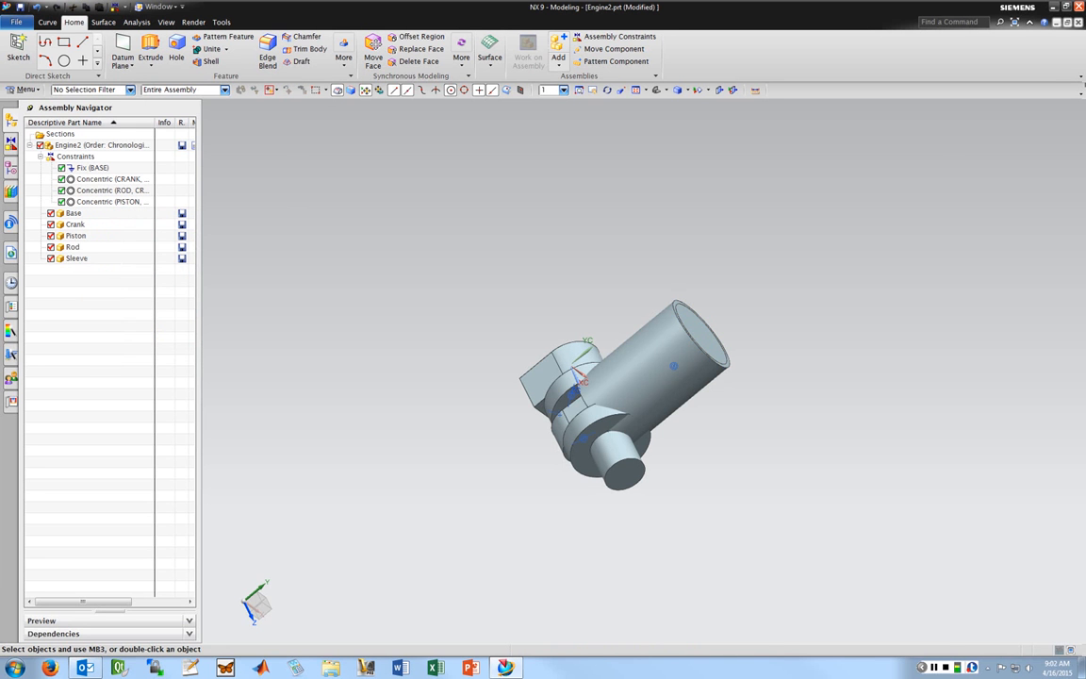
# Move the Sleeve along its axis away from the Crank to about Y 67, exposing the Rod and the Piston's open end
pyautogui.click(613, 49)
pyautogui.click(651, 326)
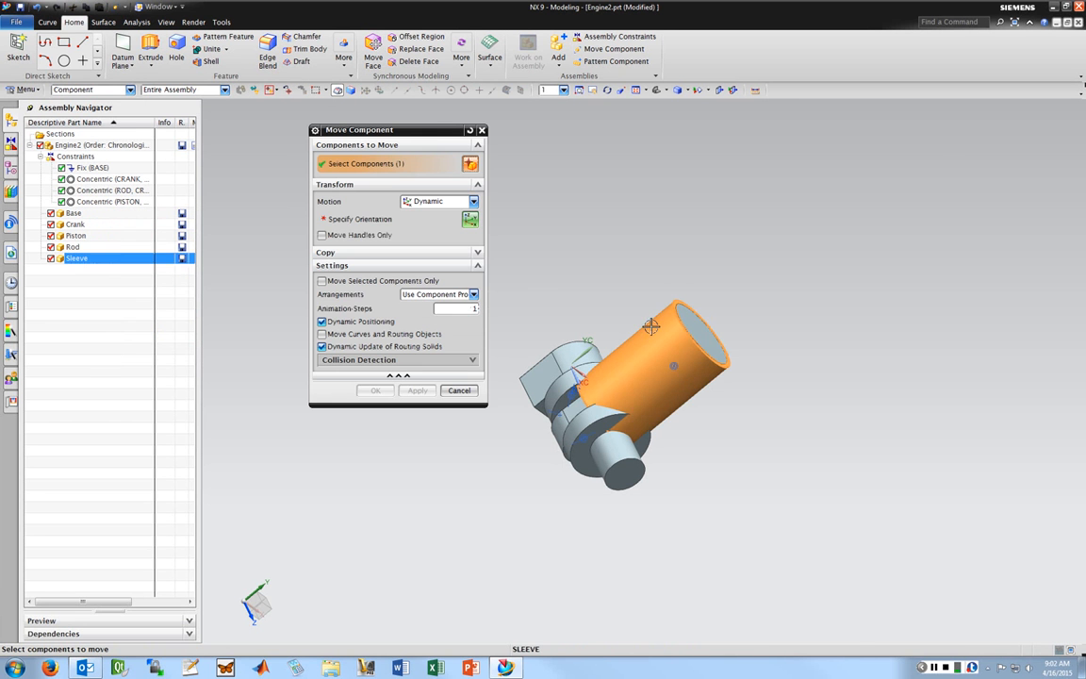
pyautogui.click(470, 218)
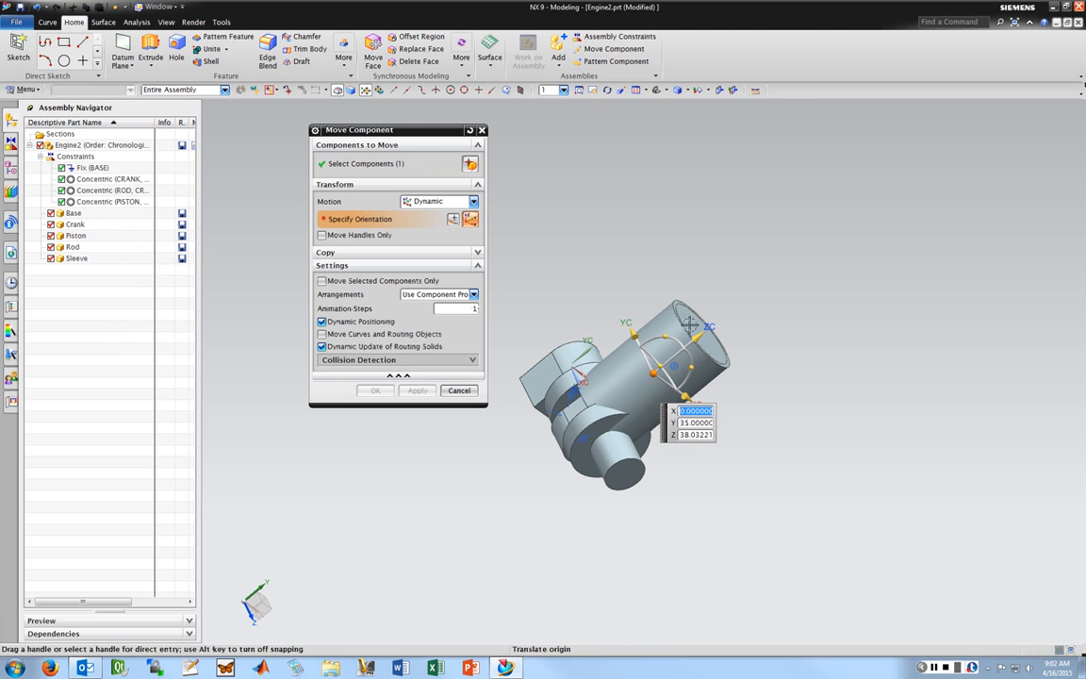
pyautogui.moveTo(700, 341); pyautogui.dragTo(764, 312)
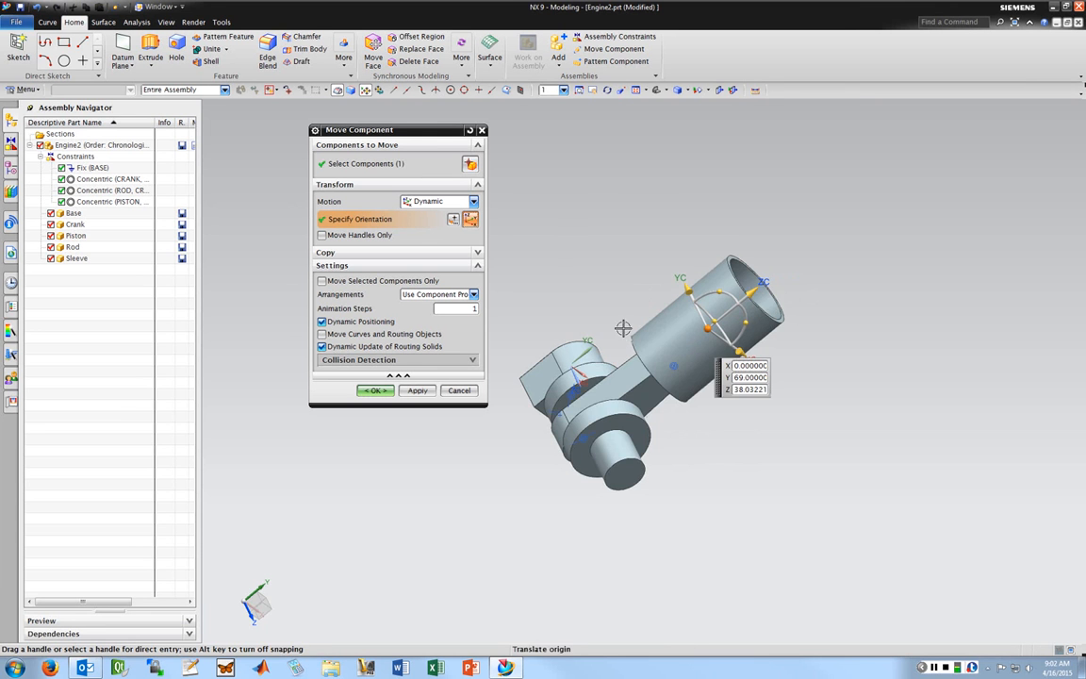
pyautogui.moveTo(623, 327); pyautogui.dragTo(674, 254, button='middle')
pyautogui.moveTo(746, 279)
pyautogui.mouseDown()
pyautogui.moveTo(737, 295)
pyautogui.moveTo(736, 285)
pyautogui.mouseUp()
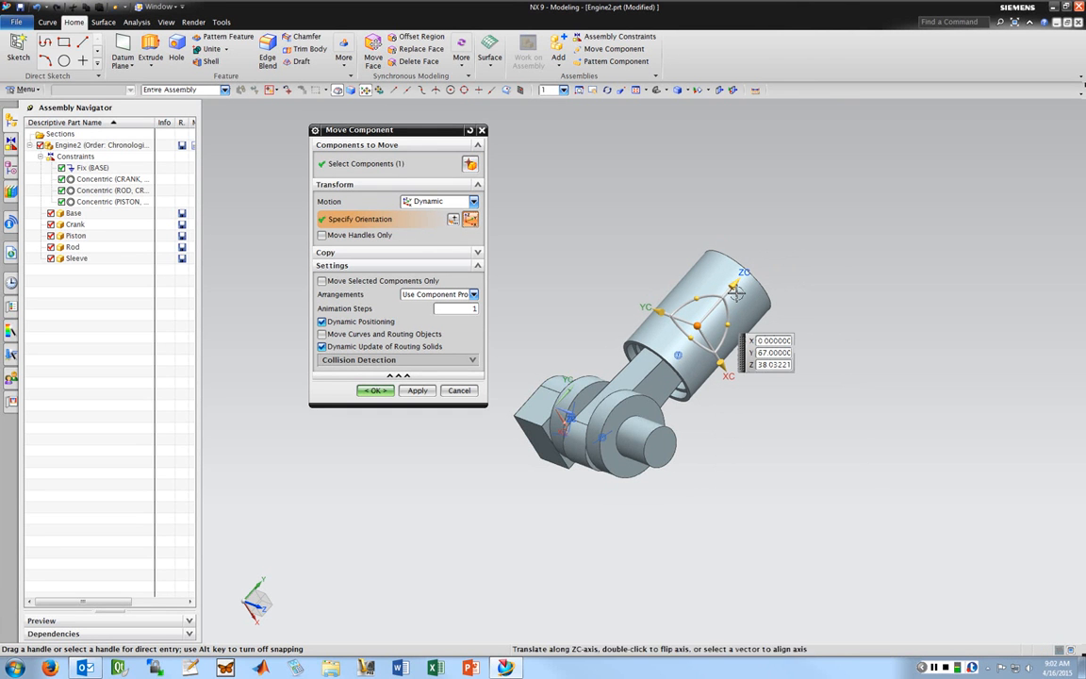
pyautogui.middleClick(599, 296)
pyautogui.moveTo(600, 296); pyautogui.dragTo(642, 243, button='middle')
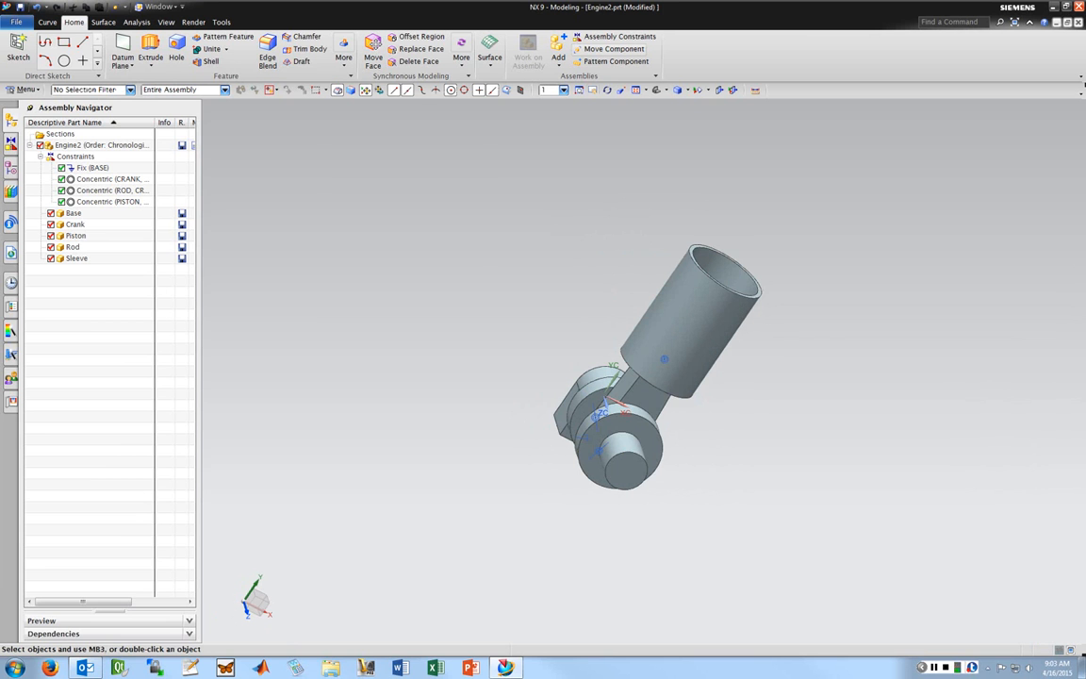
# Add a Fit constraint between the Sleeve's inner cylindrical face and the Piston's outer cylindrical face
pyautogui.click(618, 37)
pyautogui.click(398, 162)
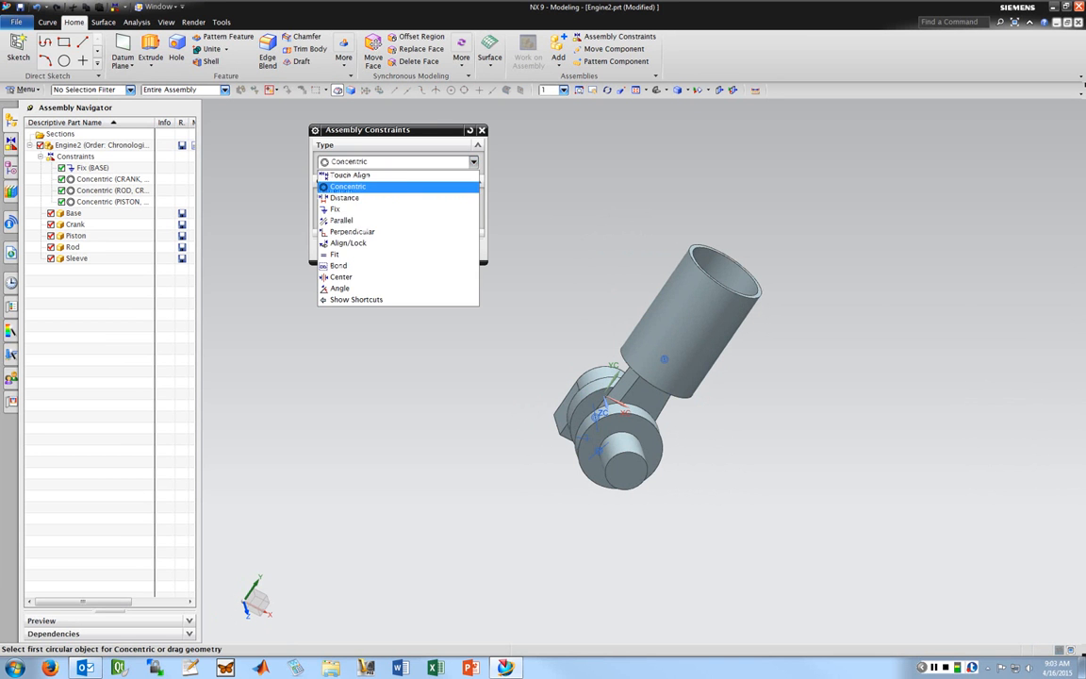
pyautogui.click(336, 254)
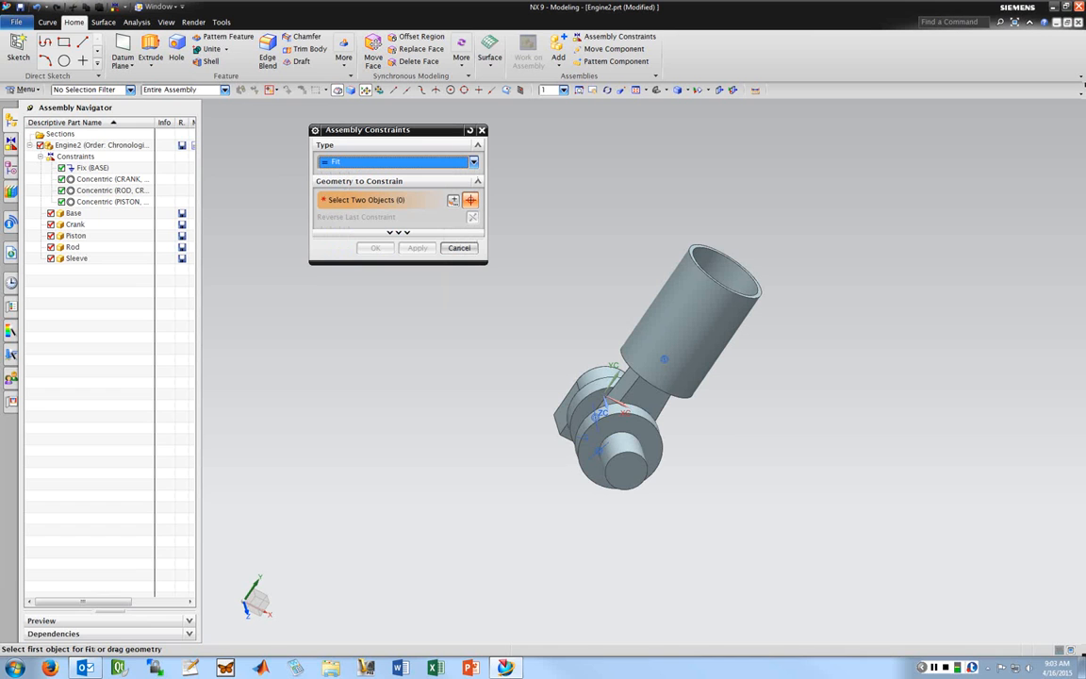
pyautogui.moveTo(615, 297); pyautogui.dragTo(614, 213, button='middle')
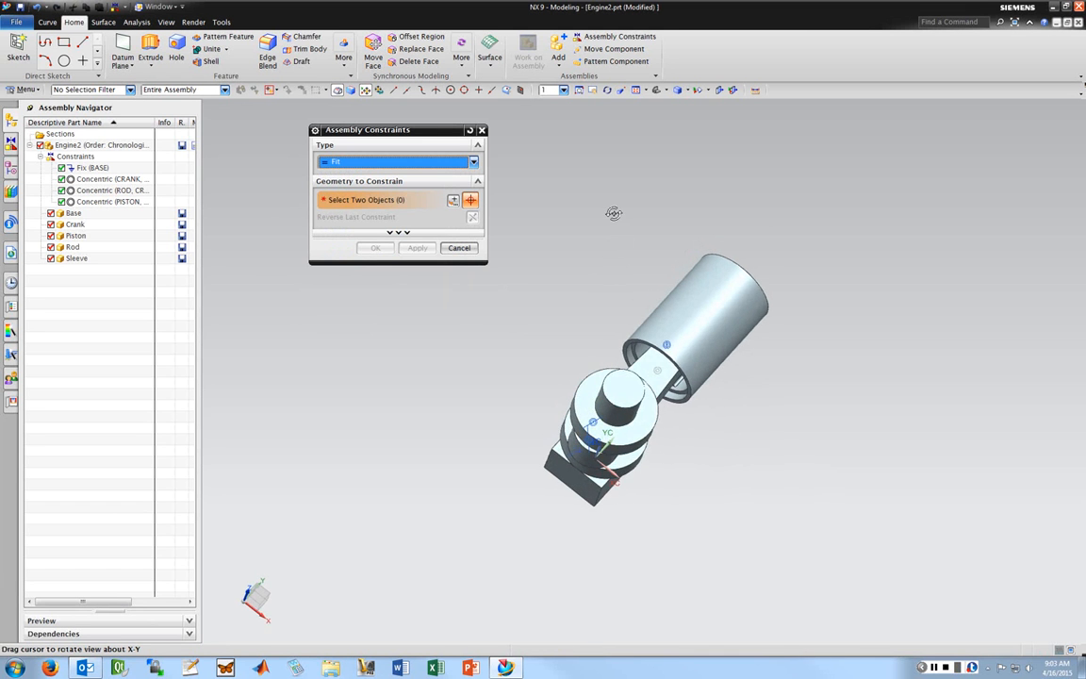
pyautogui.click(636, 357)
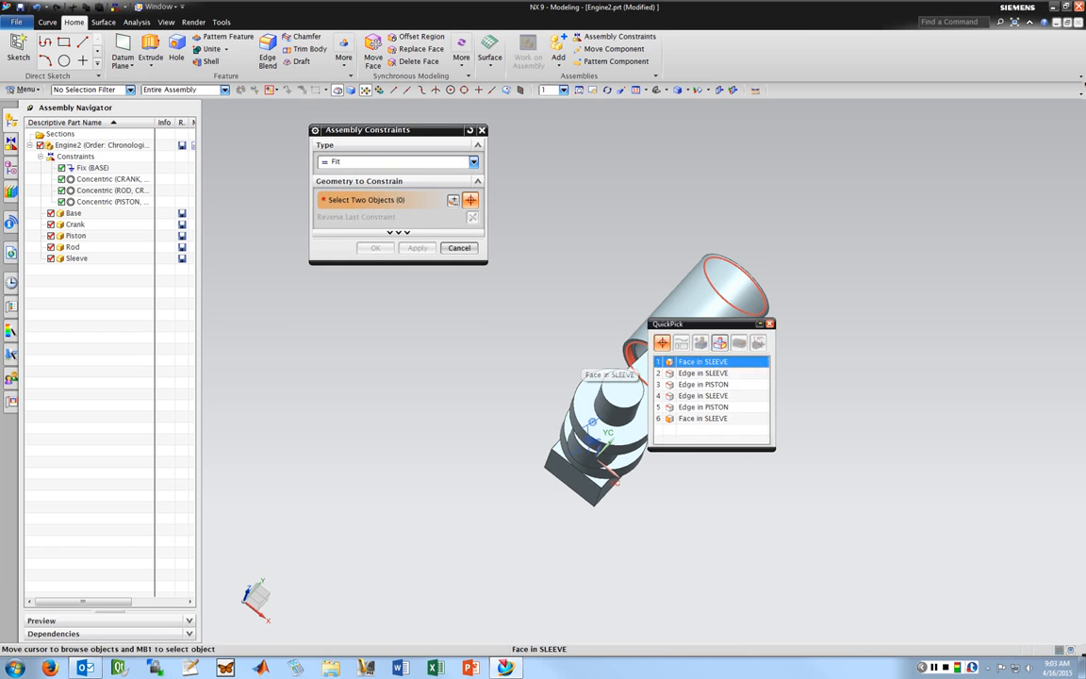
pyautogui.click(662, 362)
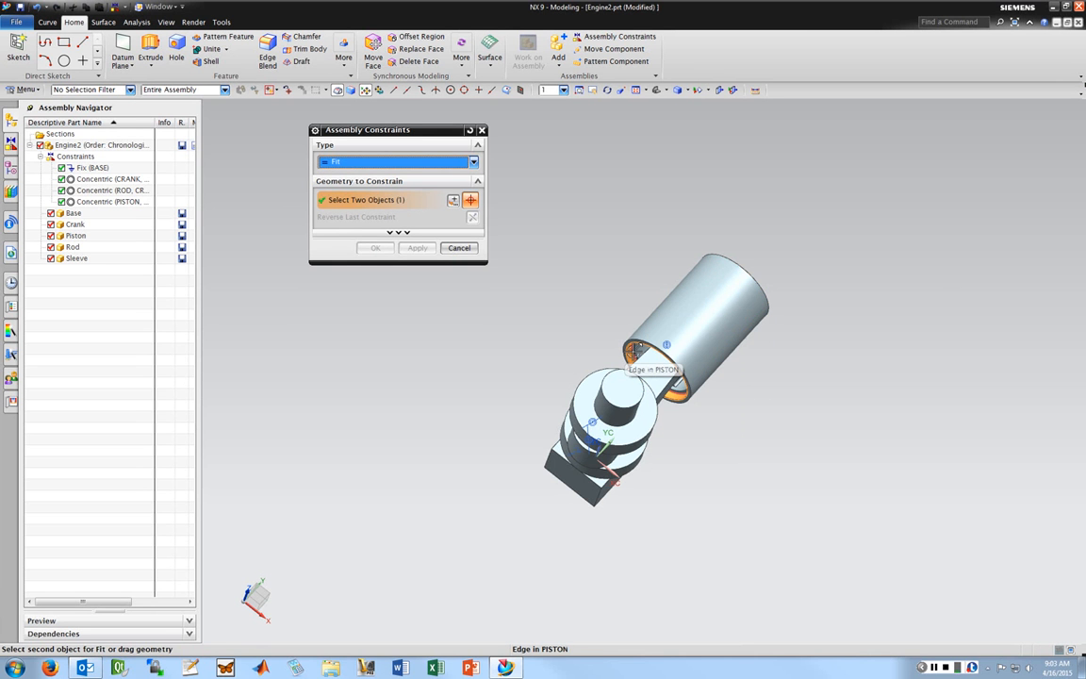
pyautogui.click(638, 355)
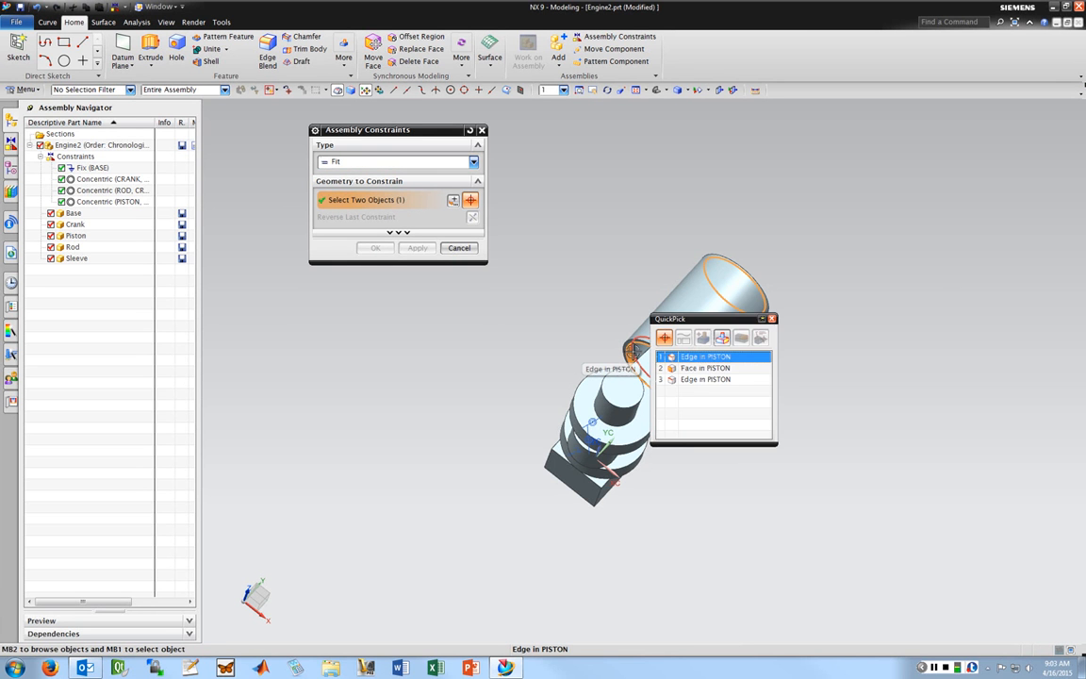
pyautogui.press('Down')
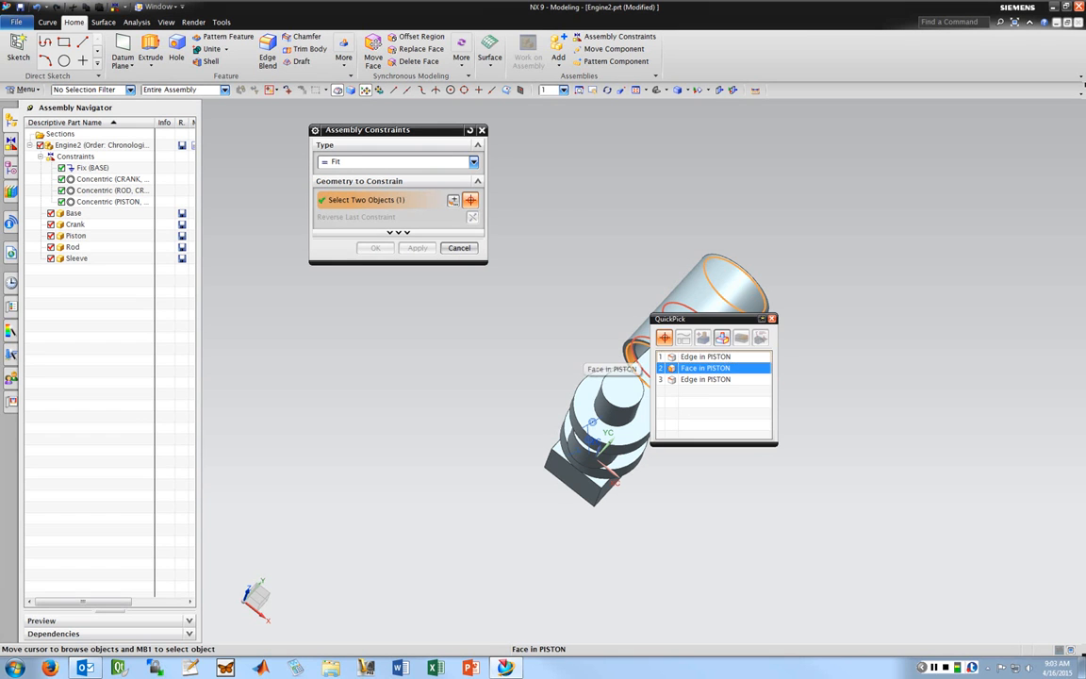
pyautogui.press('Return')
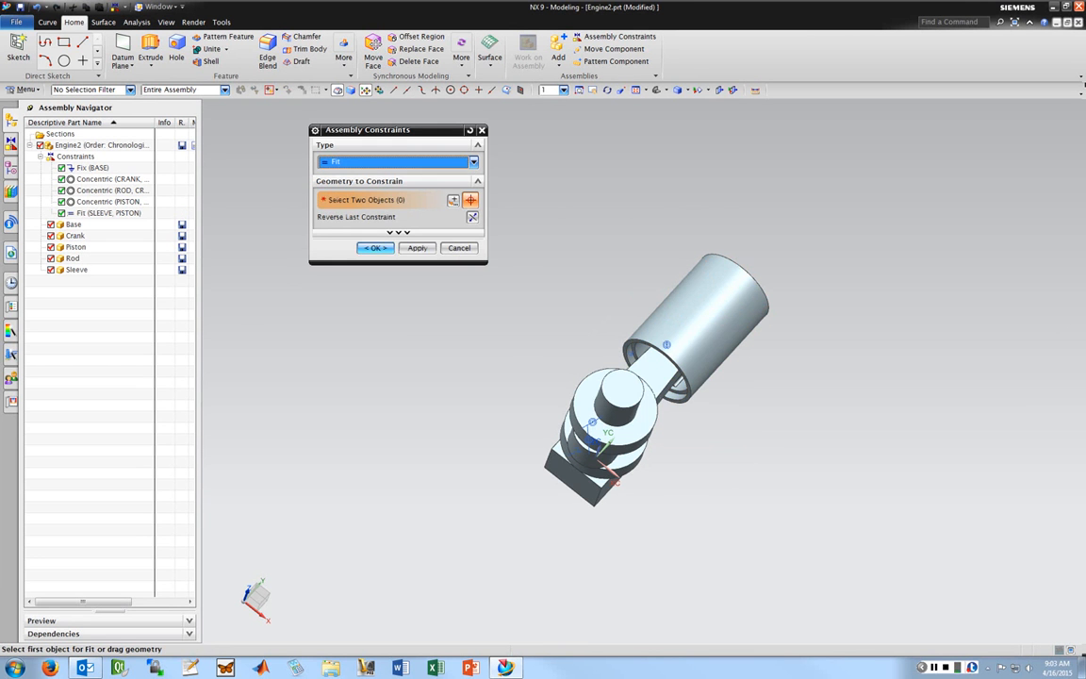
pyautogui.click(376, 247)
# Try a small rotation of the Crank about its ZC axis to test the linkage motion, discarding the move
pyautogui.moveTo(591, 252); pyautogui.dragTo(607, 280, button='middle')
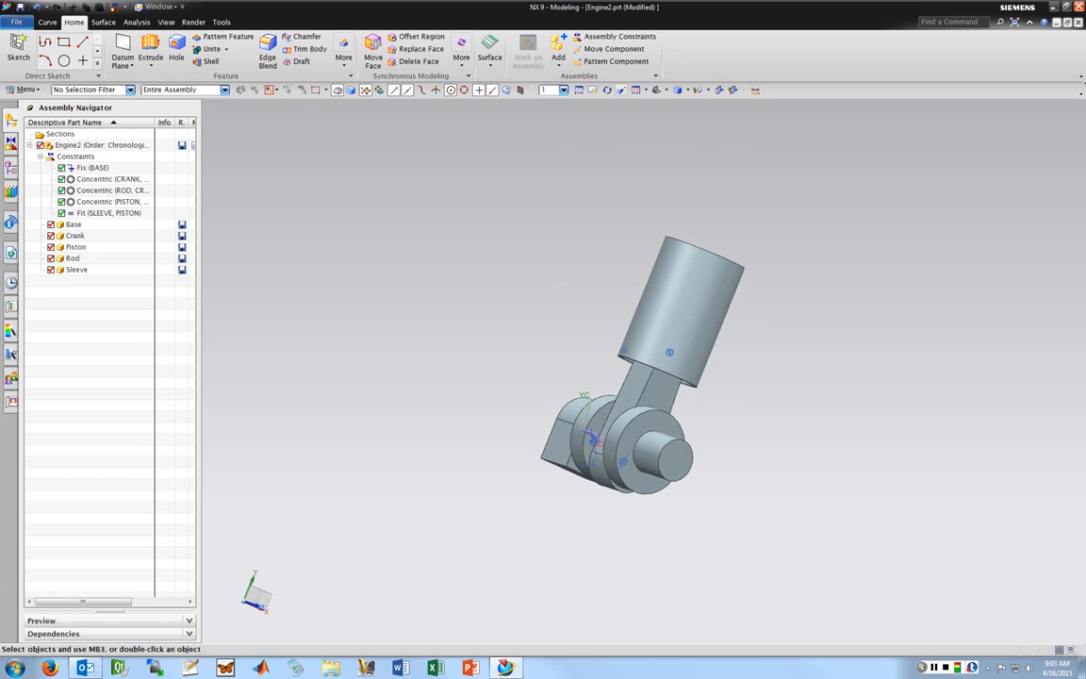
pyautogui.click(613, 49)
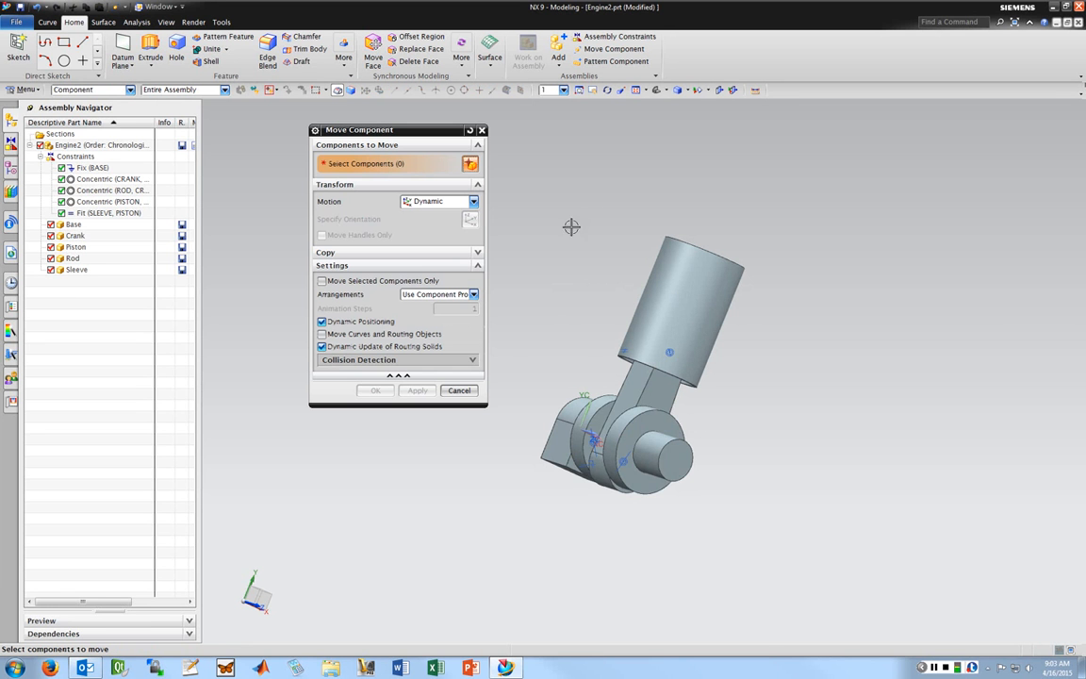
pyautogui.click(606, 417)
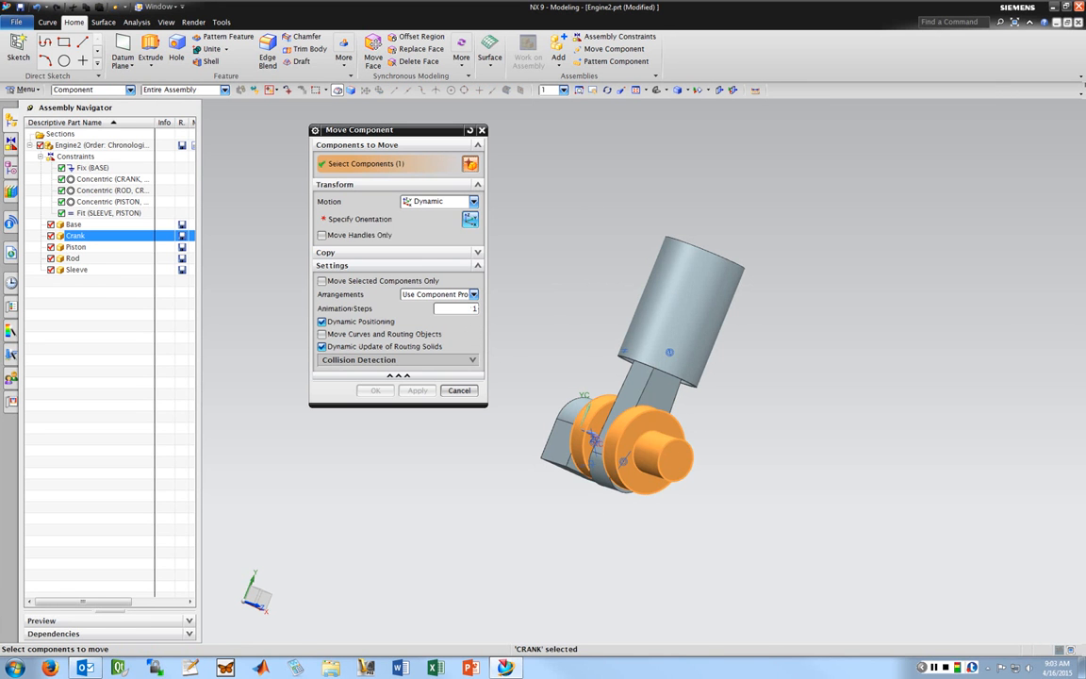
pyautogui.middleClick(594, 439)
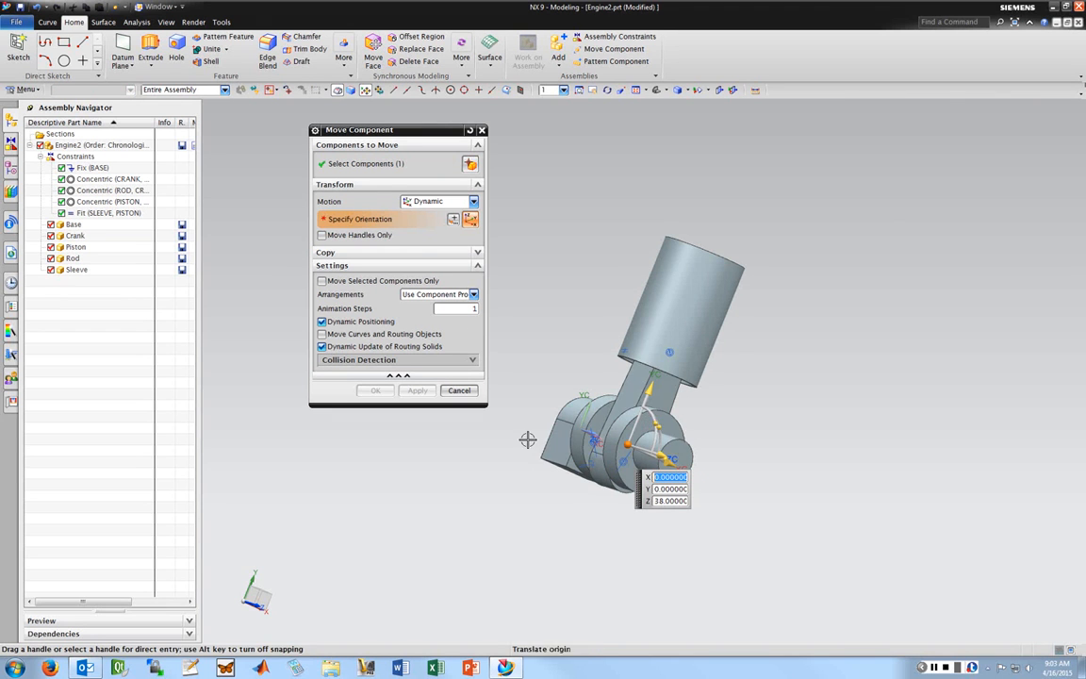
pyautogui.moveTo(528, 439); pyautogui.dragTo(512, 450, button='middle')
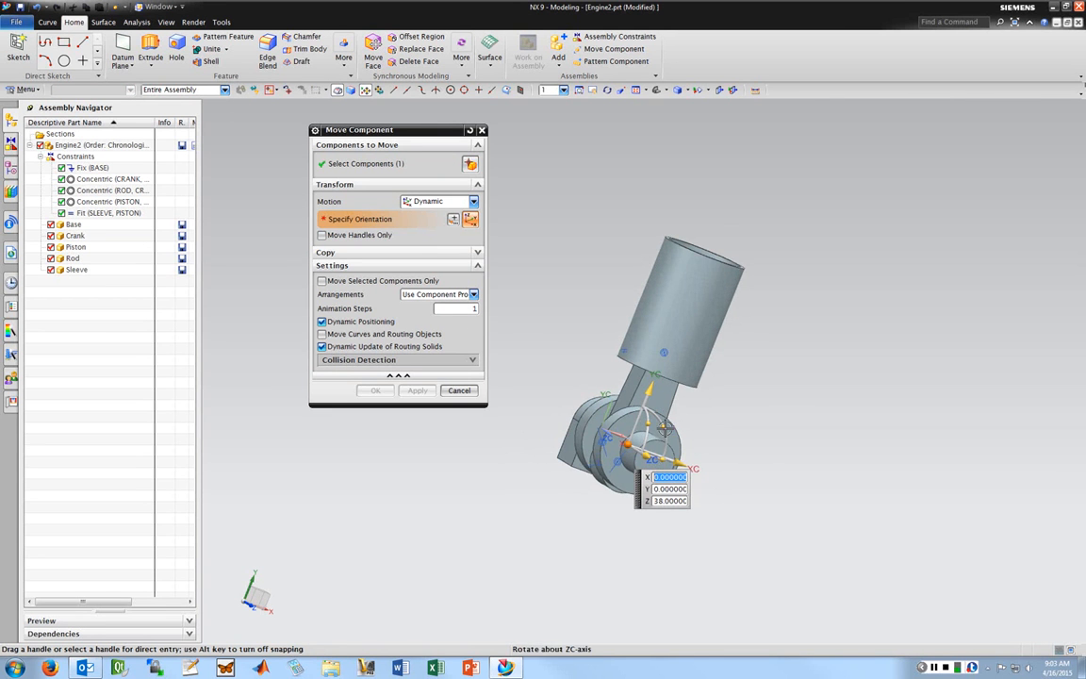
pyautogui.moveTo(664, 427)
pyautogui.mouseDown()
pyautogui.moveTo(698, 414)
pyautogui.moveTo(660, 490)
pyautogui.moveTo(584, 528)
pyautogui.moveTo(651, 401)
pyautogui.moveTo(672, 418)
pyautogui.mouseUp()
pyautogui.click(459, 390)
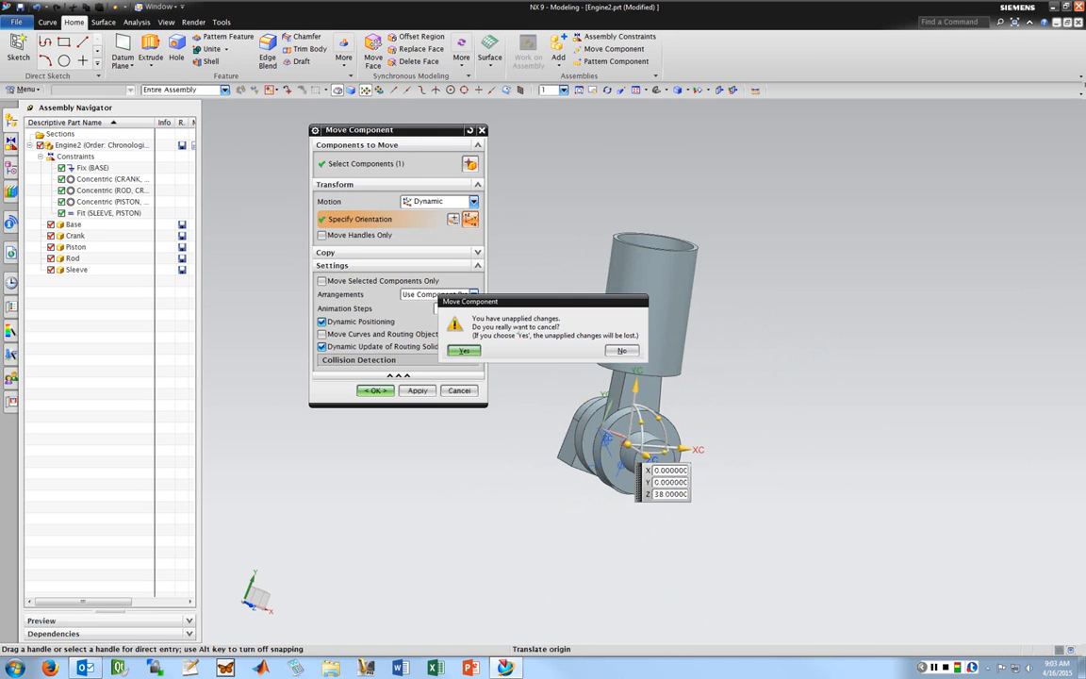
pyautogui.click(464, 351)
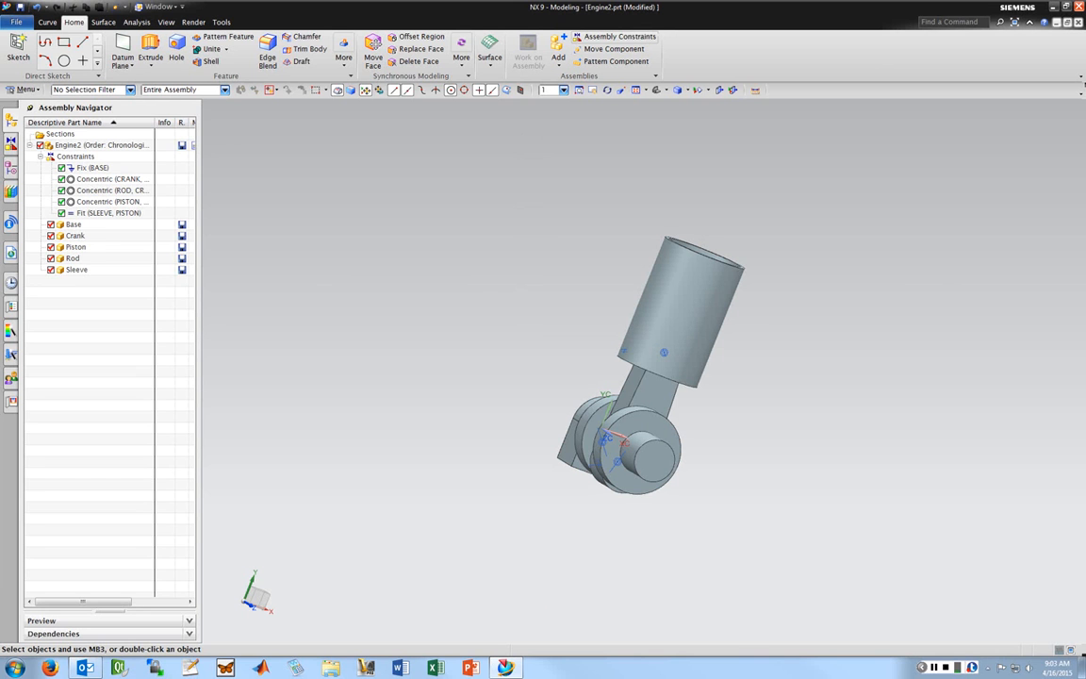
# Add a Fix constraint to the Sleeve to lock it in its current position
pyautogui.click(618, 37)
pyautogui.click(474, 162)
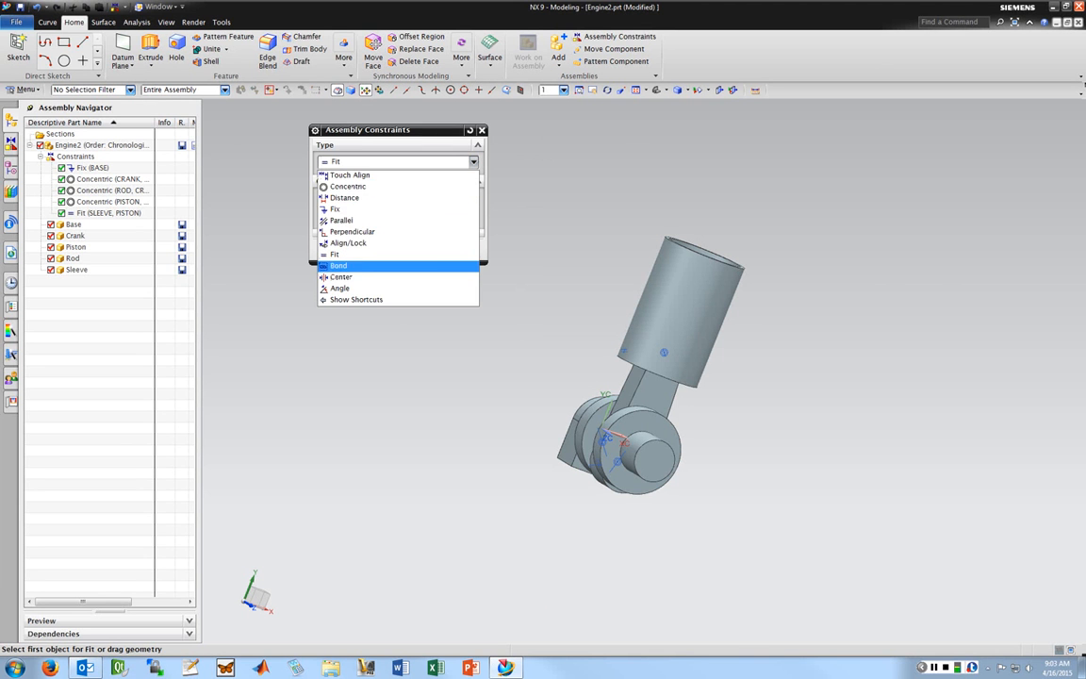
pyautogui.click(335, 208)
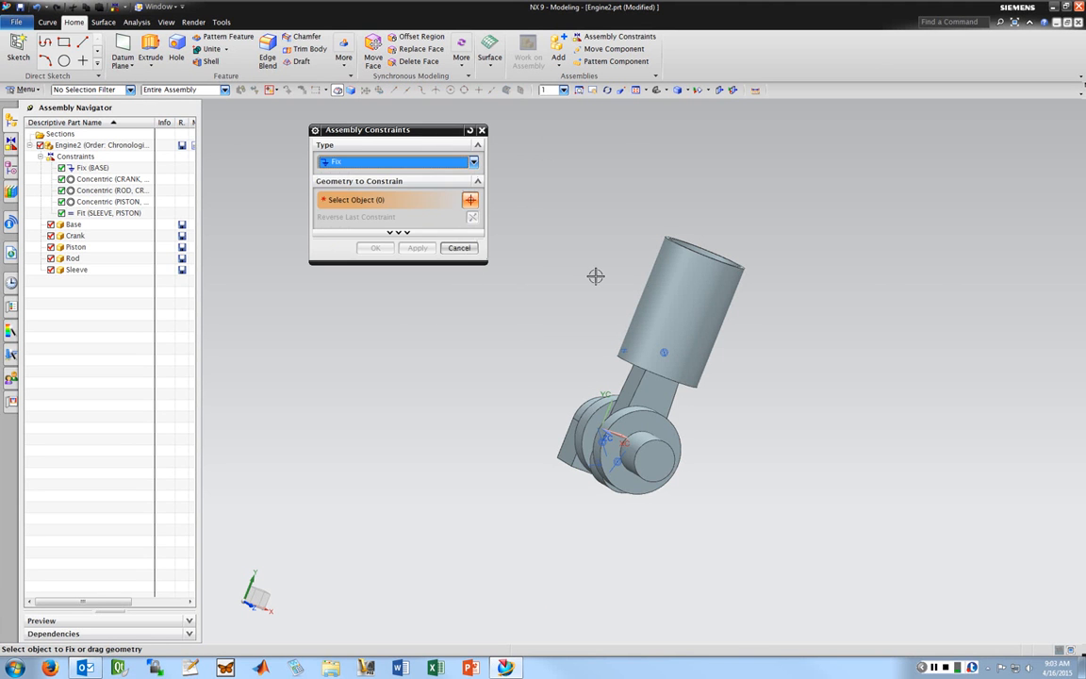
pyautogui.click(664, 283)
pyautogui.click(375, 248)
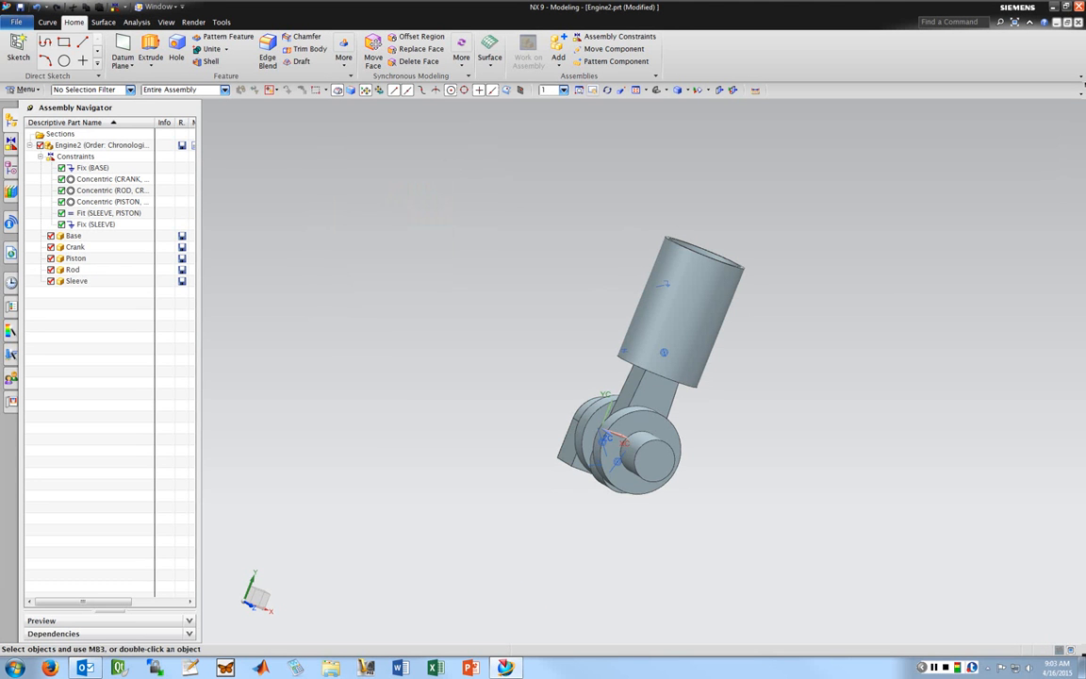
# Test the Piston's motion inside the fixed Sleeve by rotating the Crank about its ZC axis, discarding the move
pyautogui.click(613, 49)
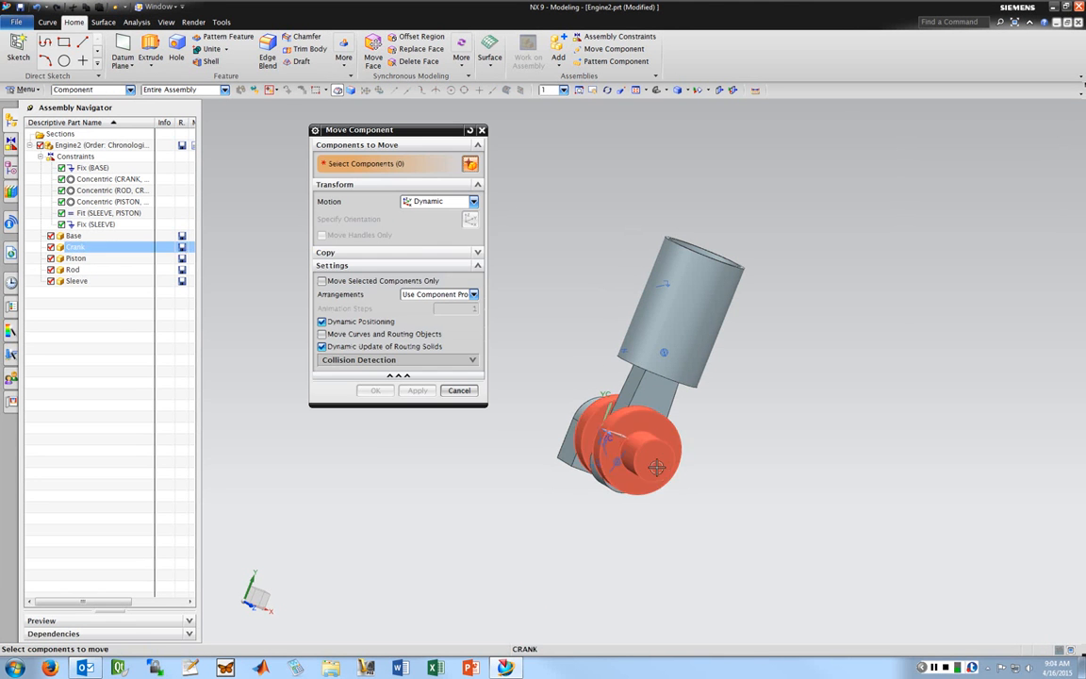
pyautogui.click(655, 466)
pyautogui.click(470, 219)
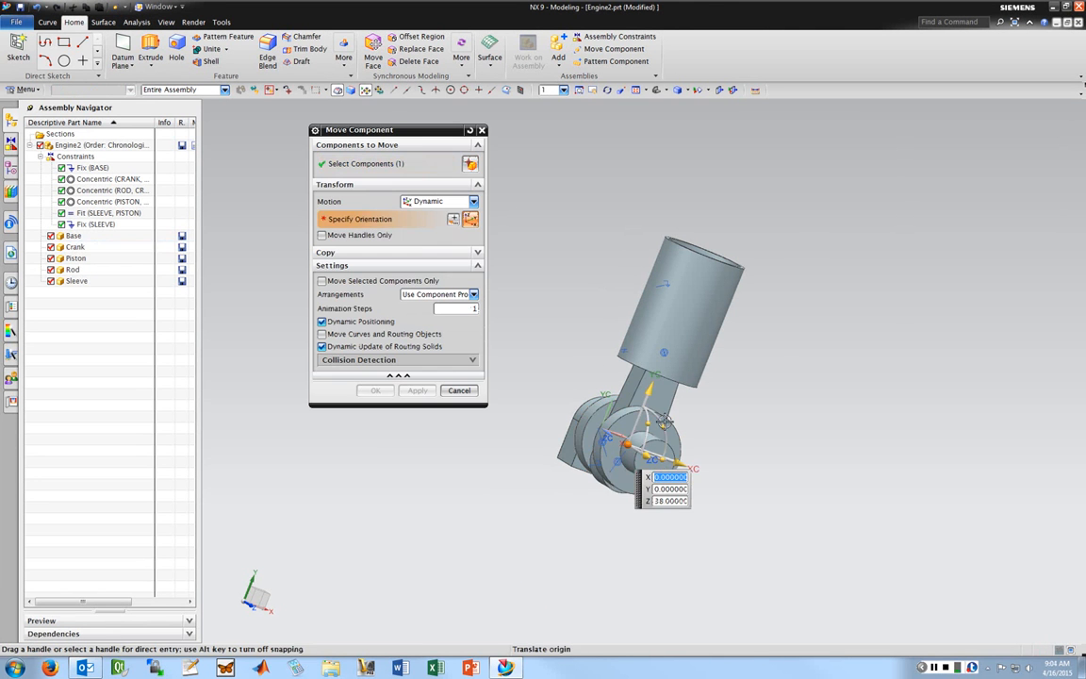
pyautogui.moveTo(657, 427); pyautogui.dragTo(563, 443)
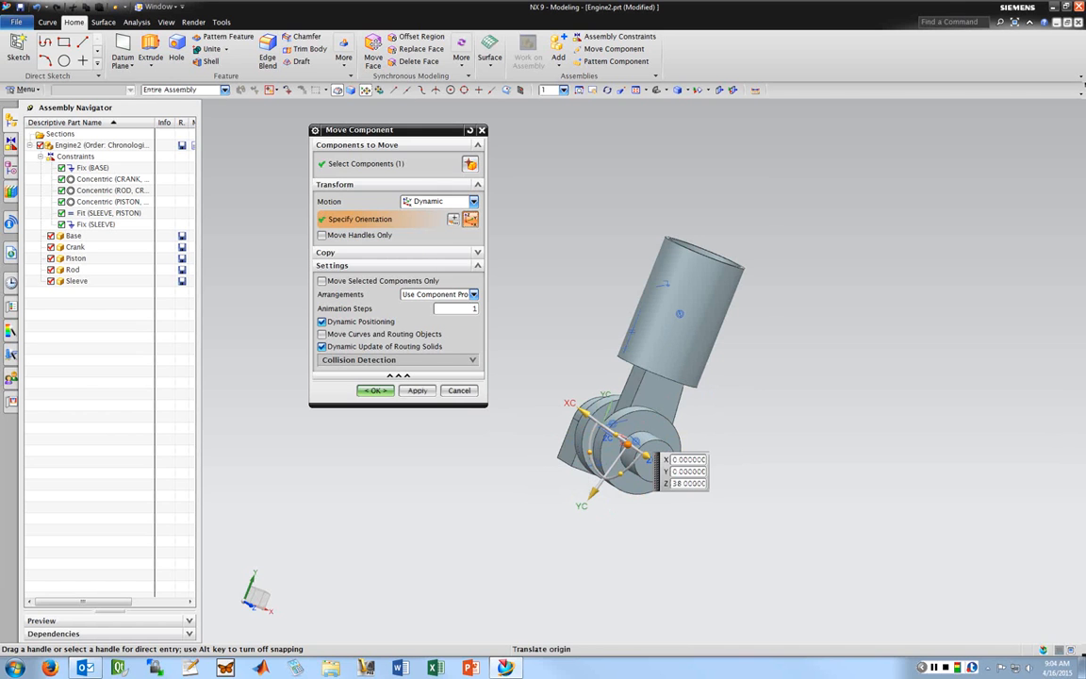
pyautogui.click(460, 391)
pyautogui.click(463, 350)
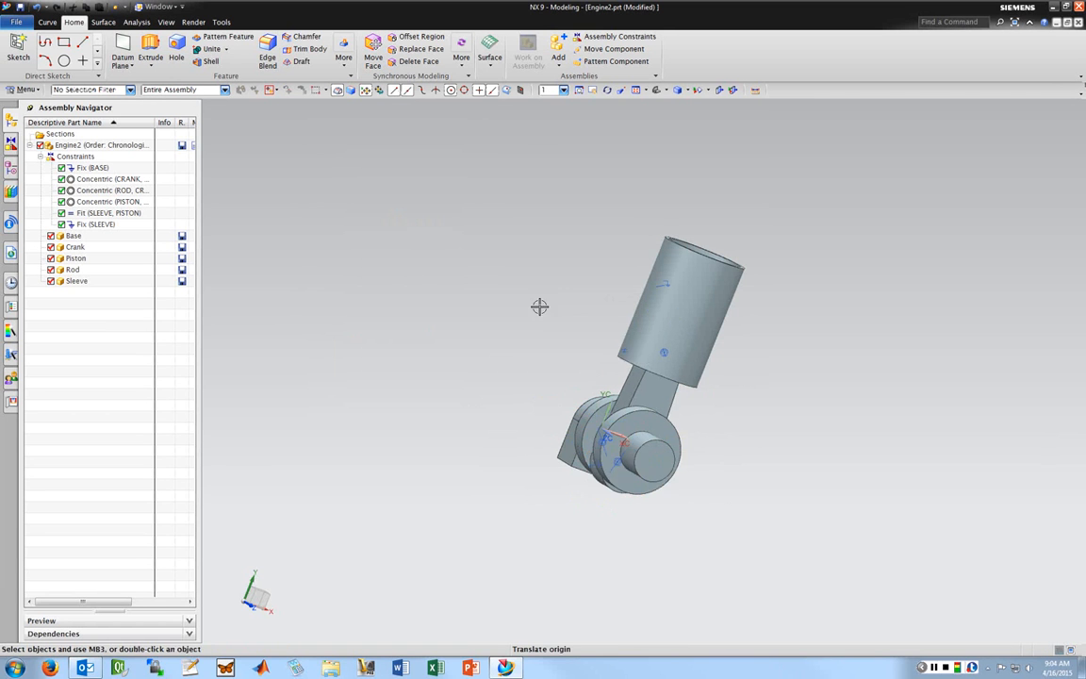
# Save the Engine2 assembly
pyautogui.moveTo(539, 305); pyautogui.dragTo(568, 329, button='middle')
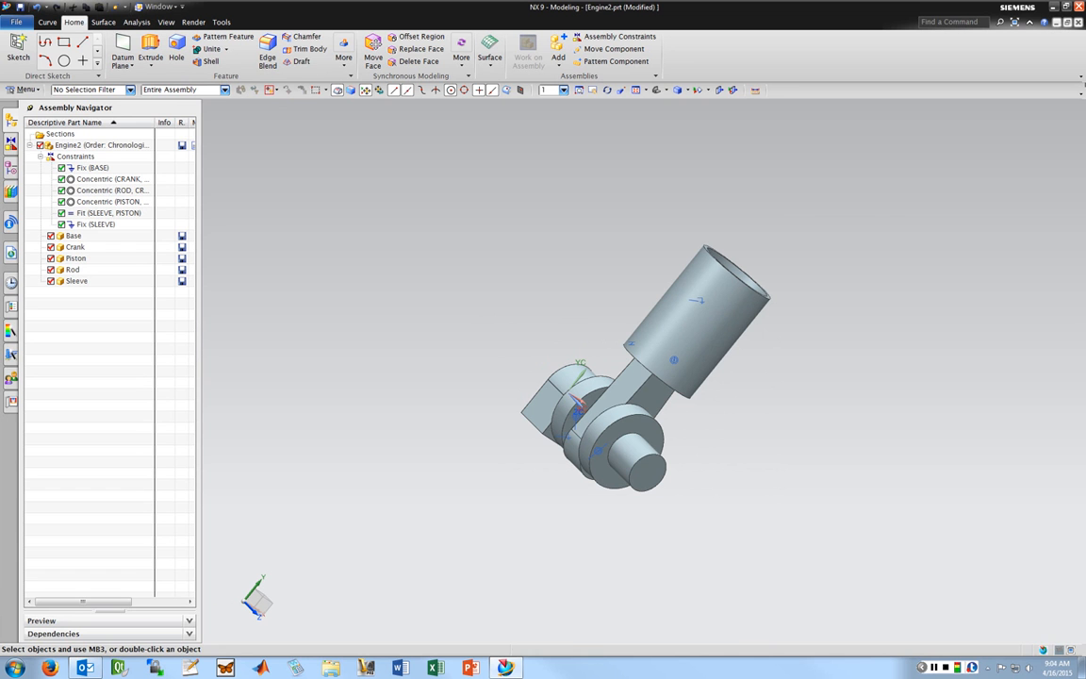
pyautogui.hotkey('ctrl', 's')
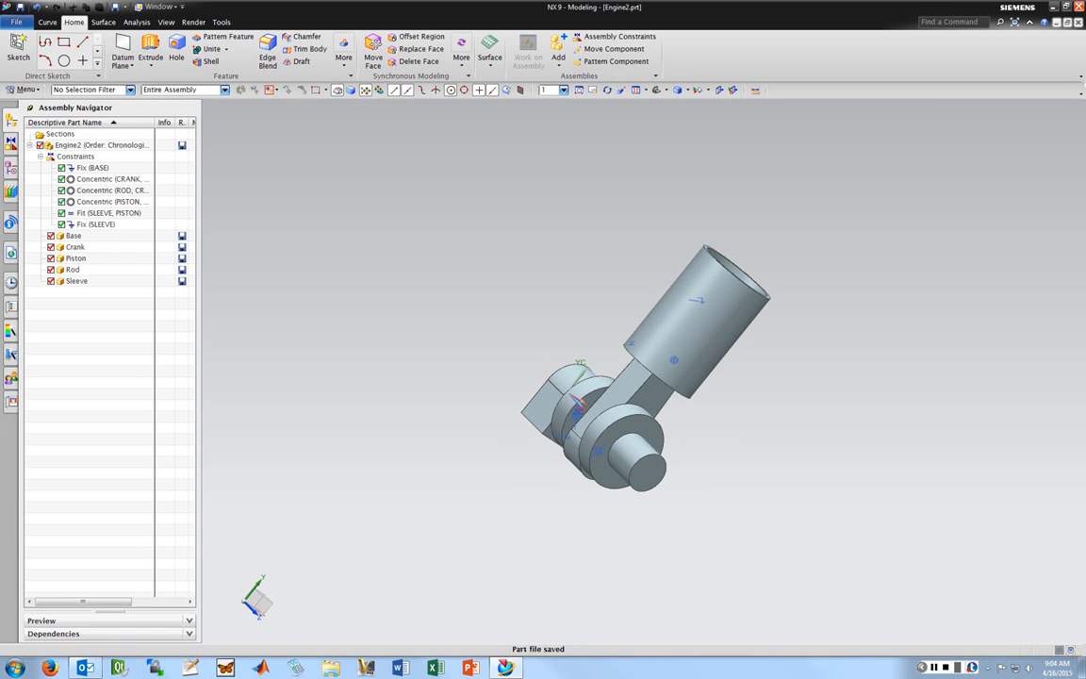
pyautogui.click(22, 90)
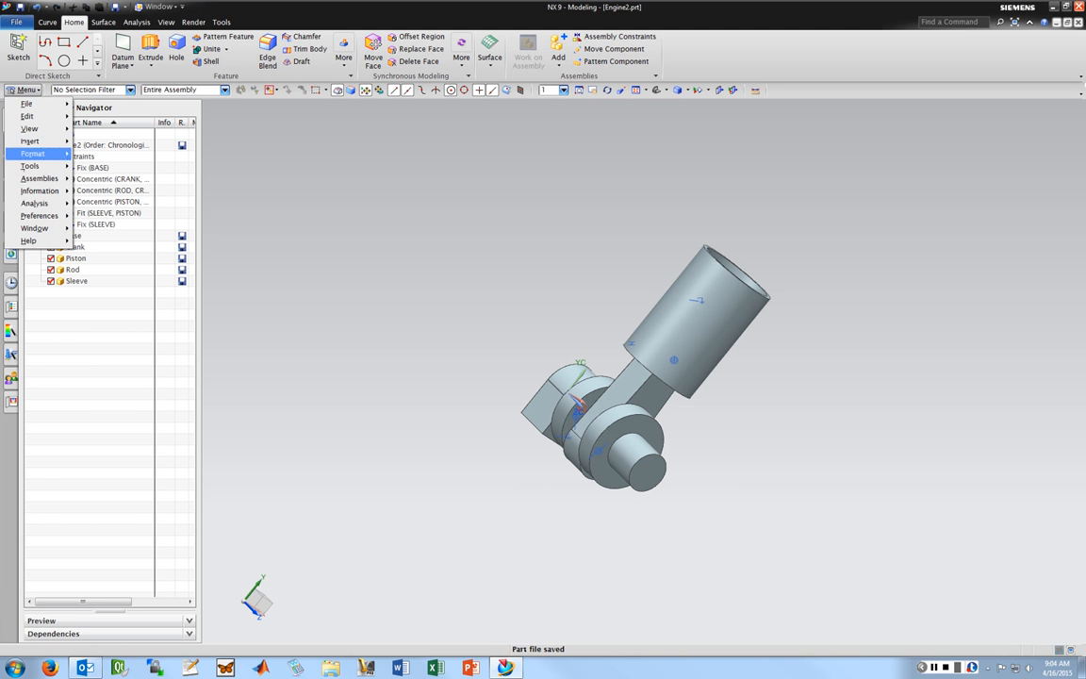
pyautogui.moveTo(33, 166)
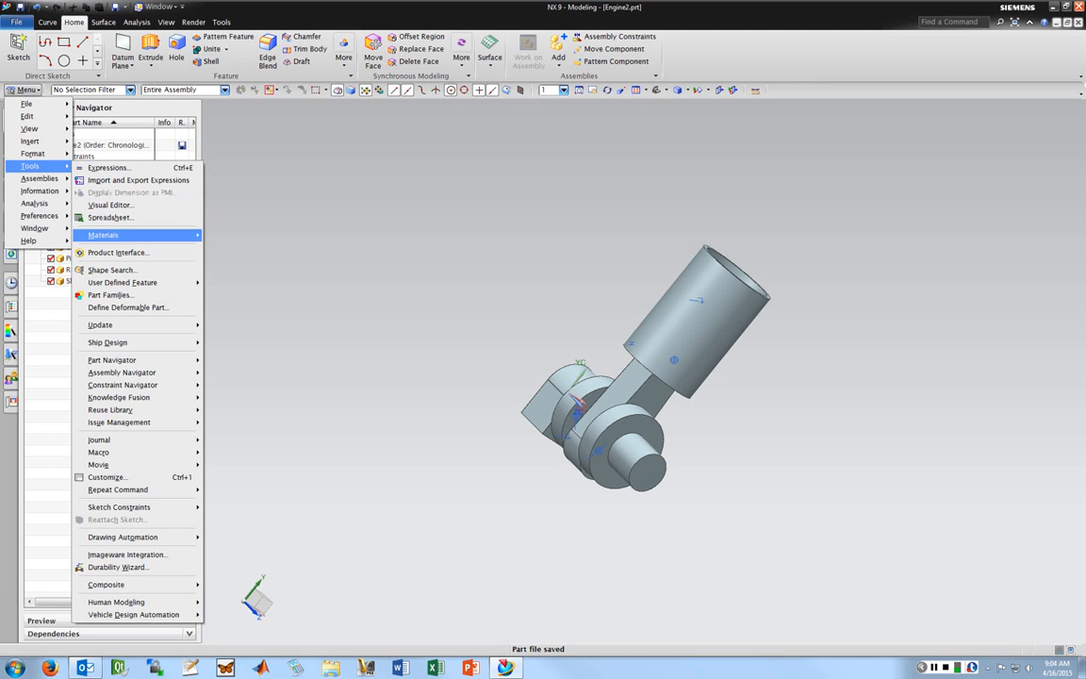
pyautogui.moveTo(122, 235)
pyautogui.click(238, 237)
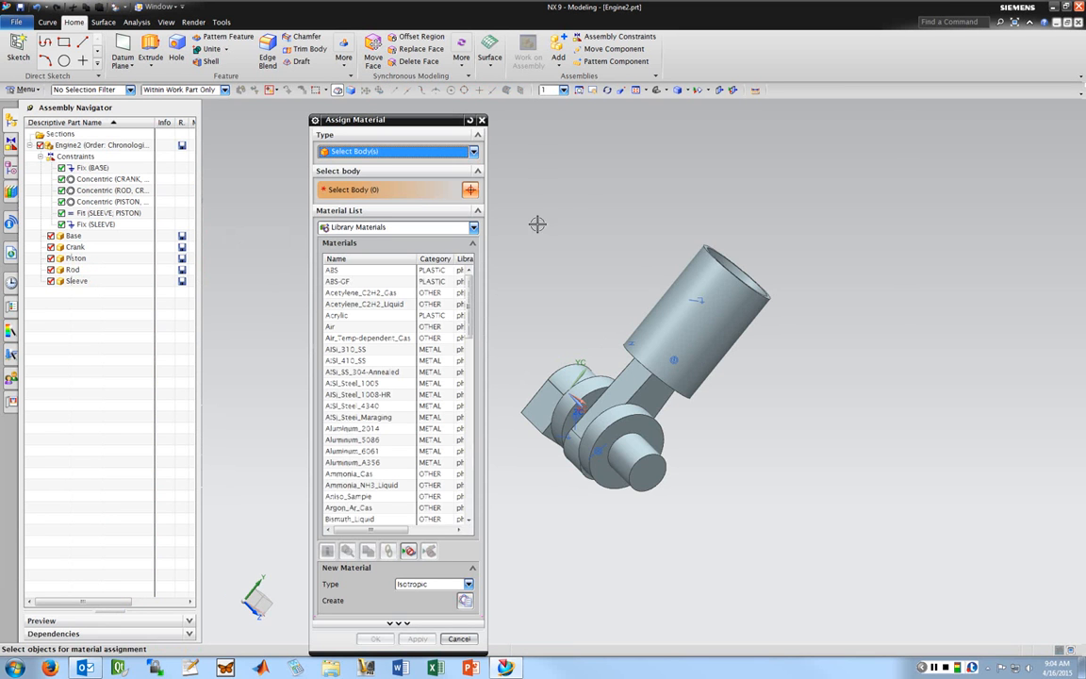
pyautogui.moveTo(589, 190); pyautogui.dragTo(638, 251, button='middle')
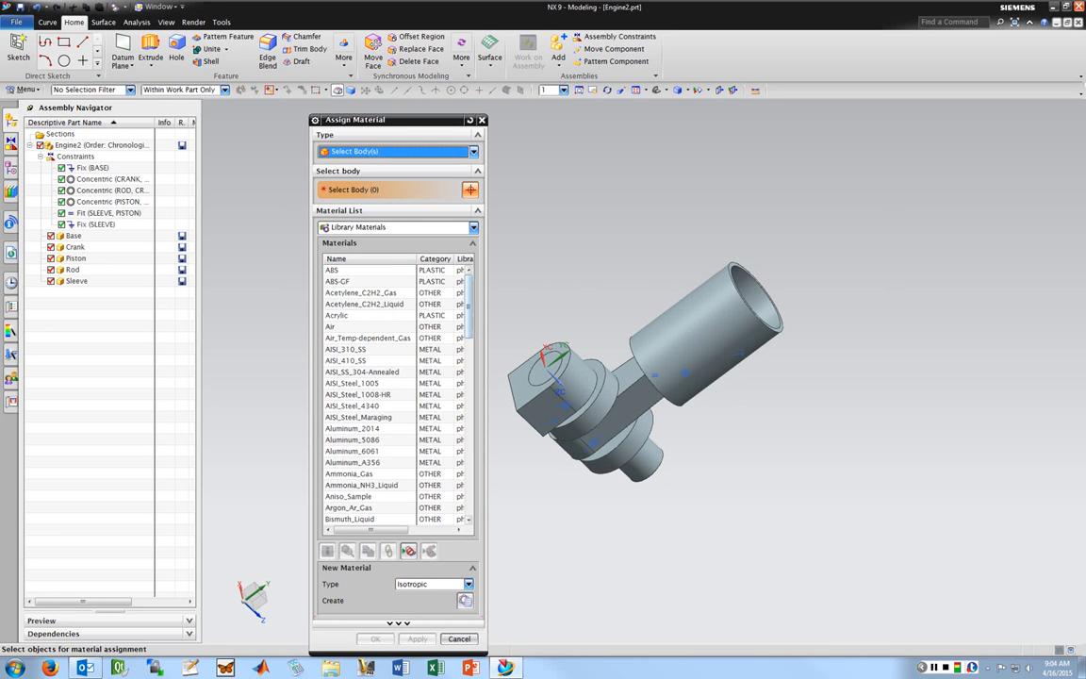
pyautogui.scroll(-8, 396, 394)
pyautogui.scroll(-15, 396, 394)
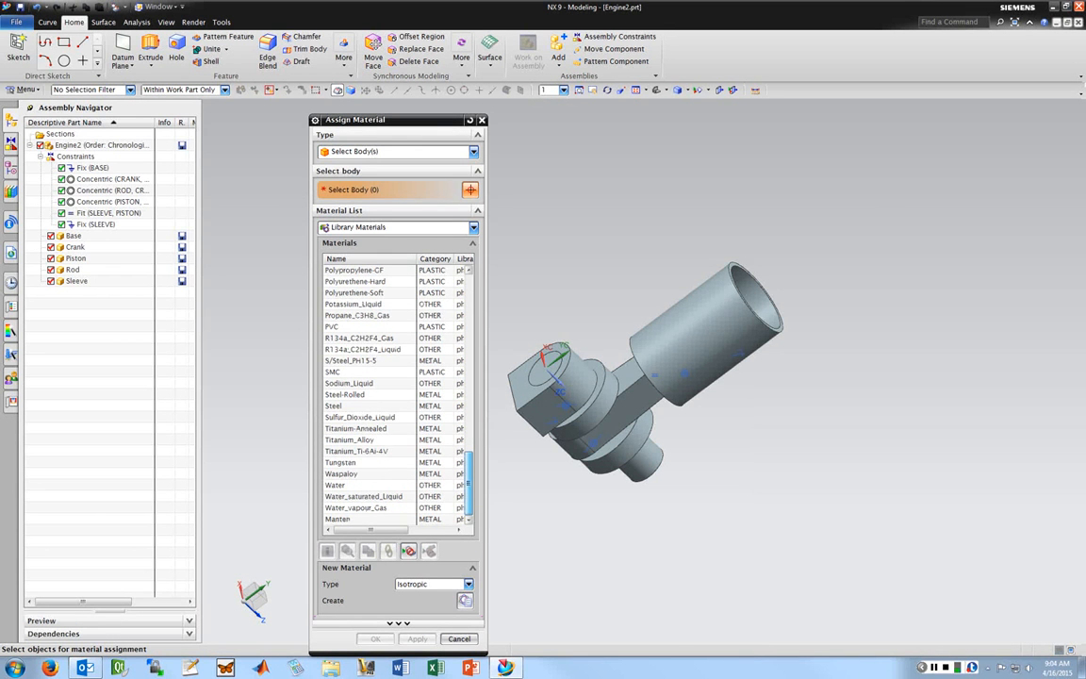
pyautogui.scroll(15, 396, 394)
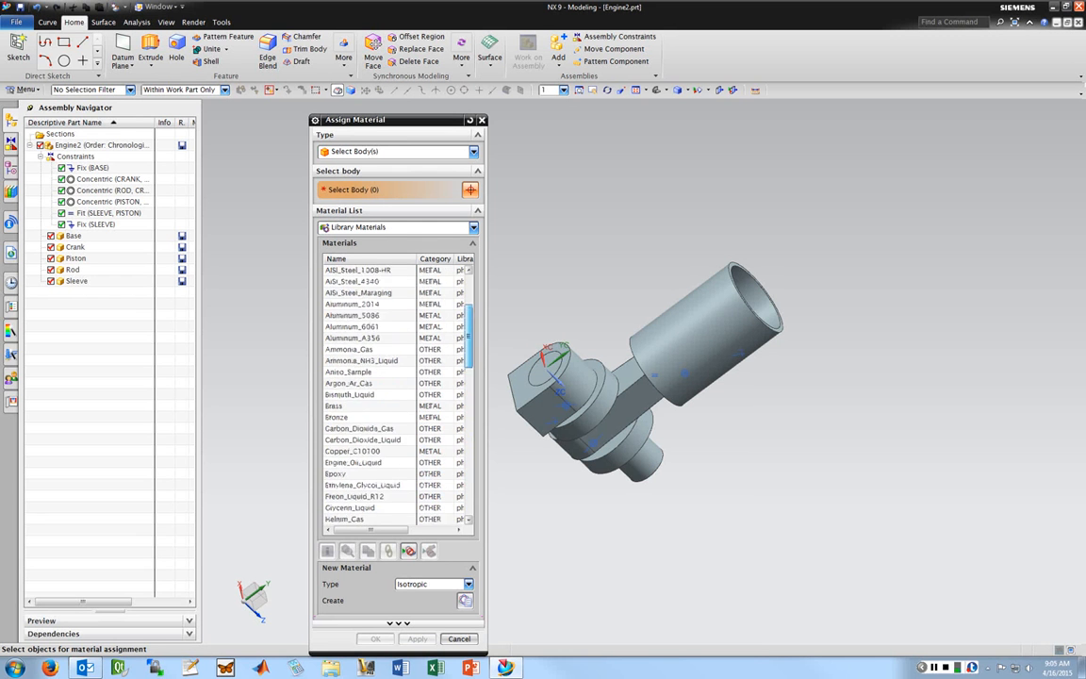
pyautogui.scroll(4, 396, 394)
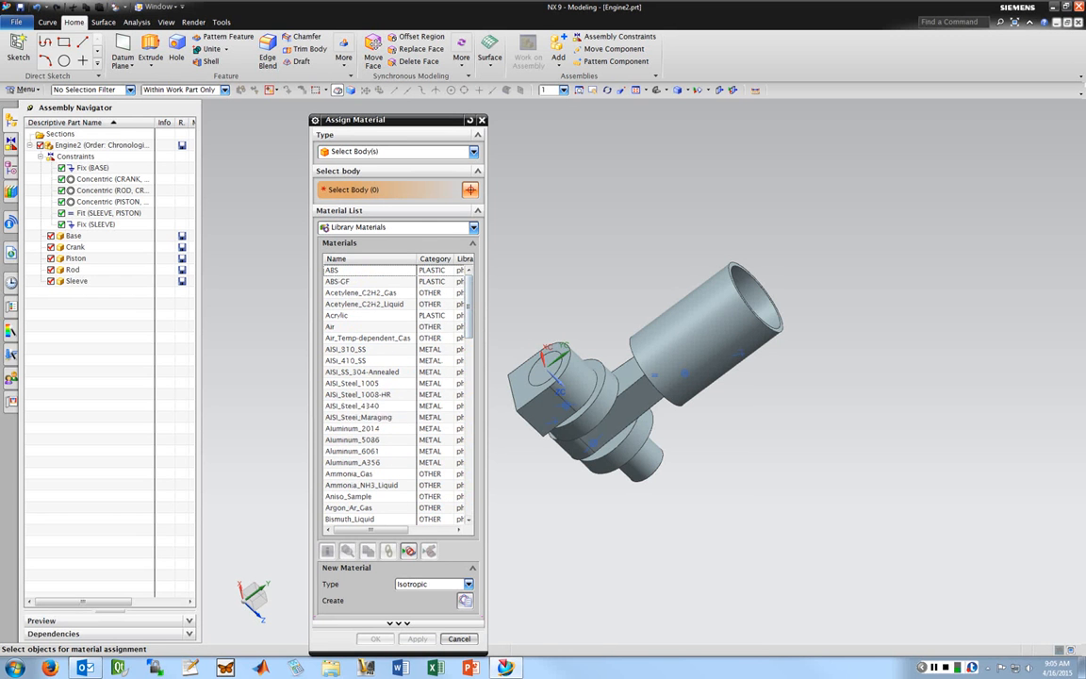
pyautogui.click(363, 405)
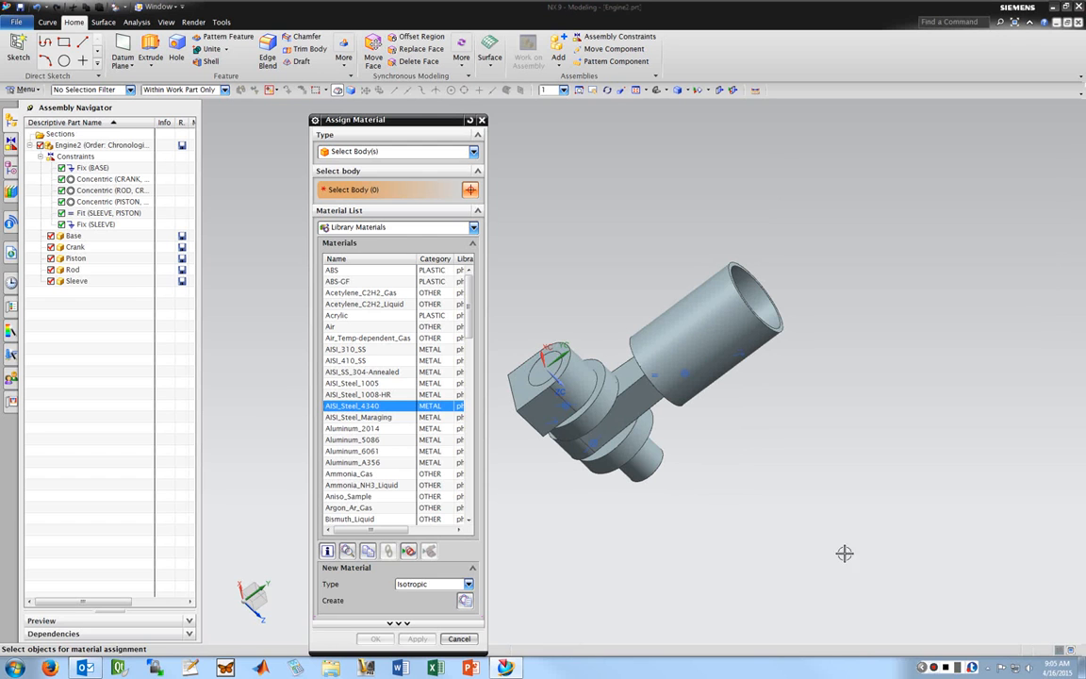
pyautogui.press('Escape')
# Make Base the work part and assign the library material AISI_Steel_4340 to its body
pyautogui.moveTo(454, 311); pyautogui.dragTo(481, 326, button='middle')
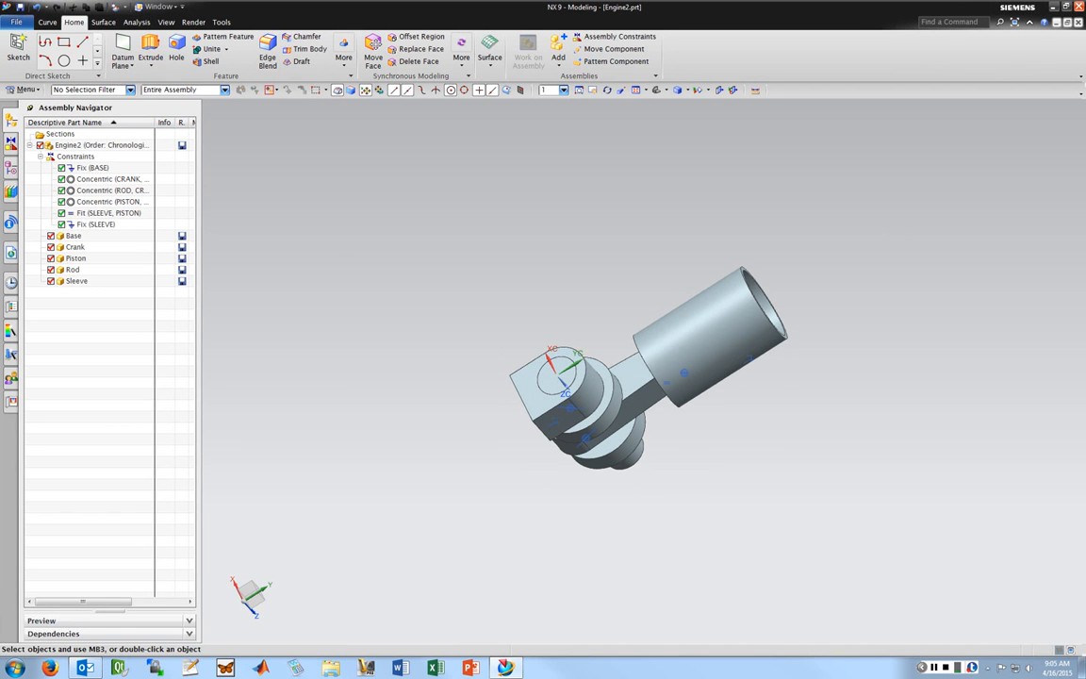
pyautogui.doubleClick(73, 235)
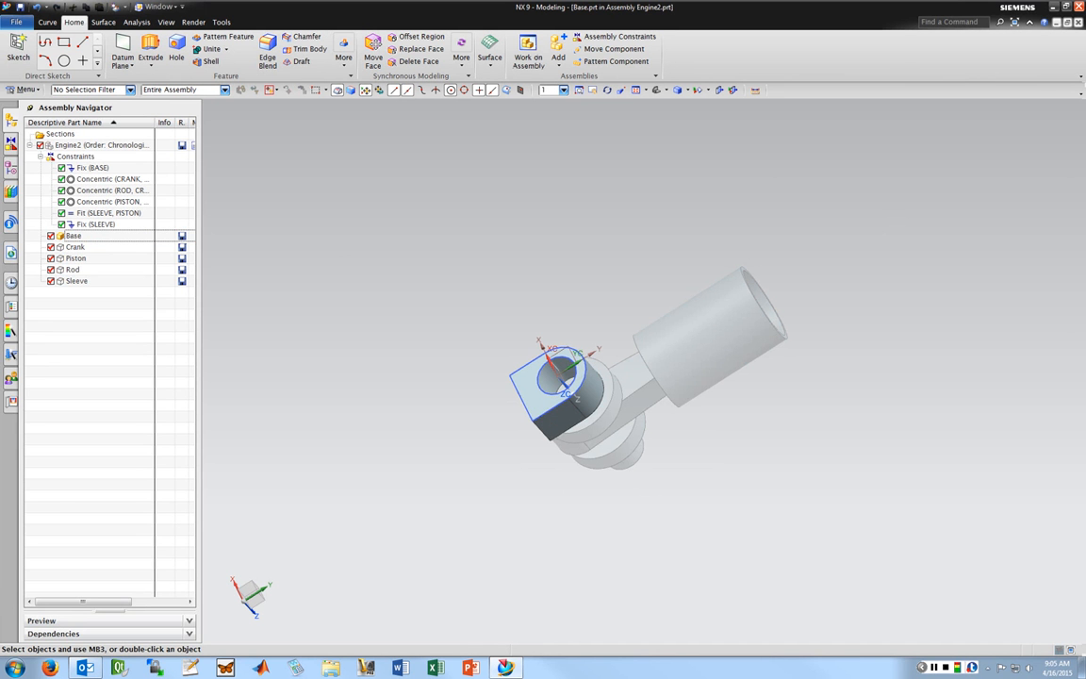
pyautogui.click(23, 90)
pyautogui.moveTo(38, 166)
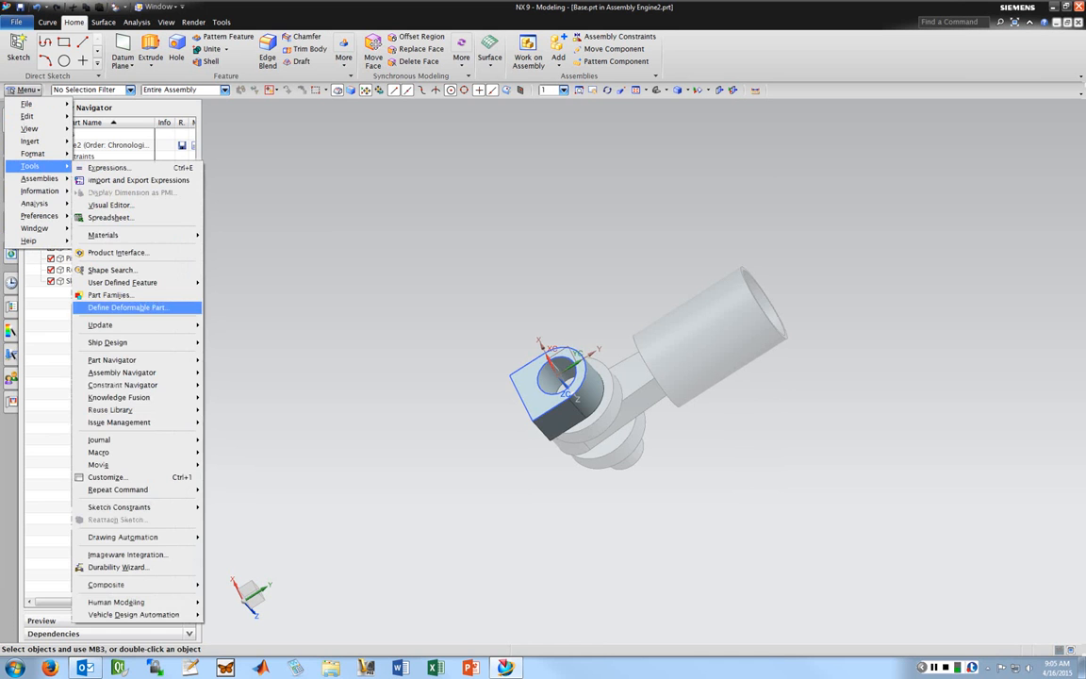
pyautogui.moveTo(118, 236)
pyautogui.click(247, 237)
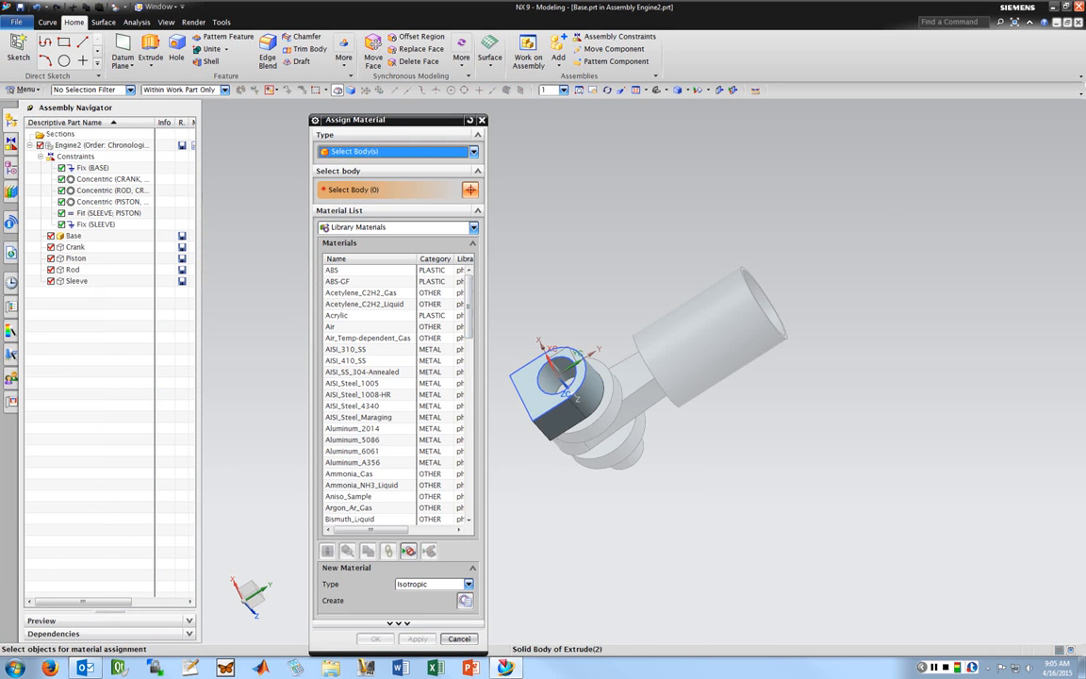
pyautogui.click(520, 368)
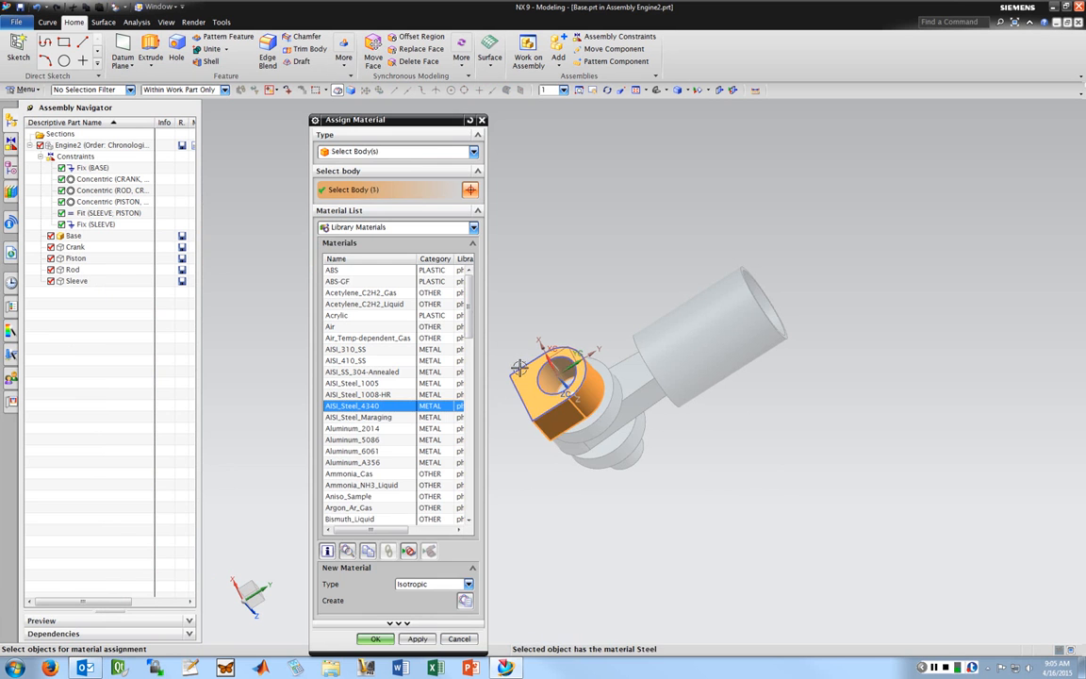
pyautogui.click(375, 638)
# Apply the brushed steel - inch visualization material from the metal_brushed_english system materials to the Base body
pyautogui.moveTo(514, 294)
pyautogui.mouseDown(button='middle')
pyautogui.moveTo(497, 281)
pyautogui.moveTo(506, 281)
pyautogui.mouseUp(button='middle')
pyautogui.click(12, 331)
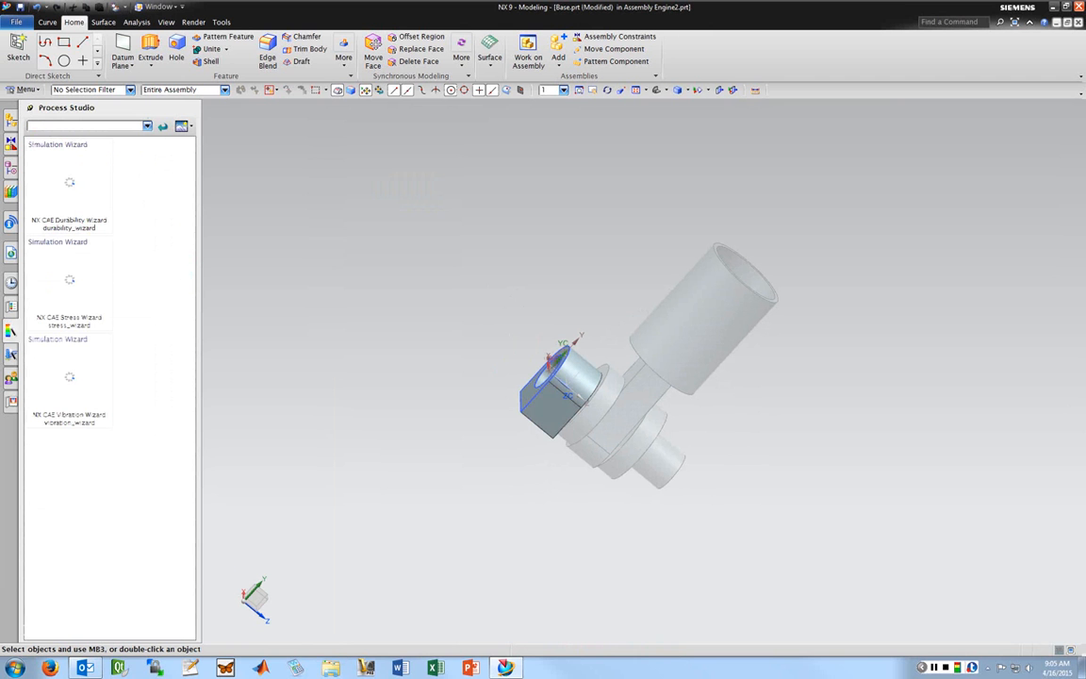
pyautogui.click(12, 355)
pyautogui.click(11, 377)
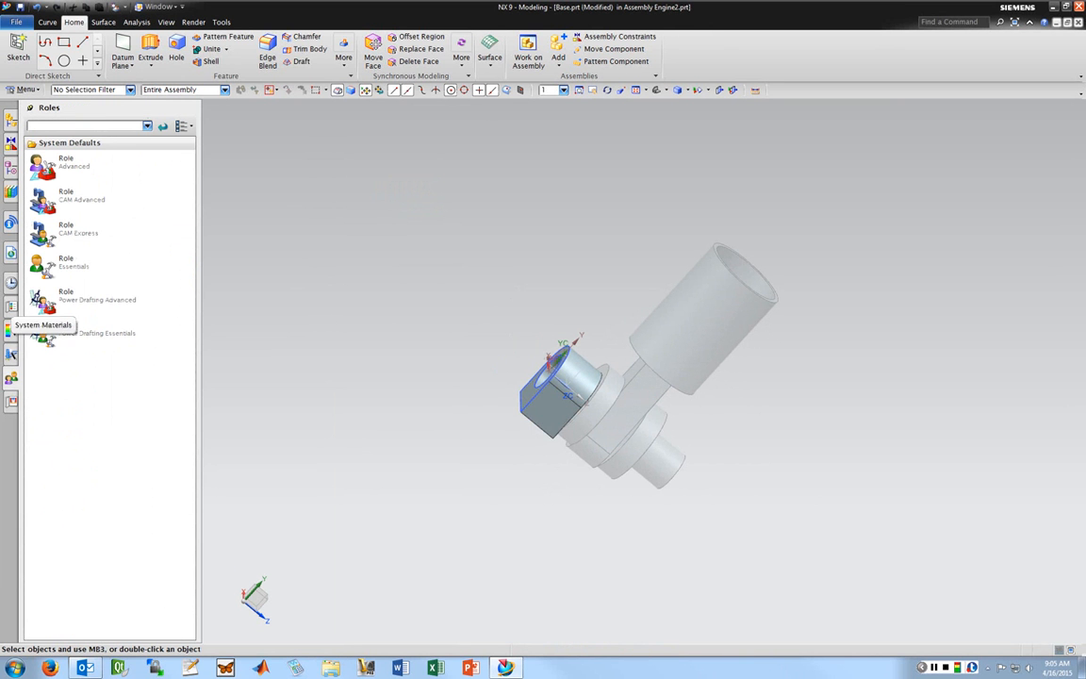
pyautogui.click(11, 306)
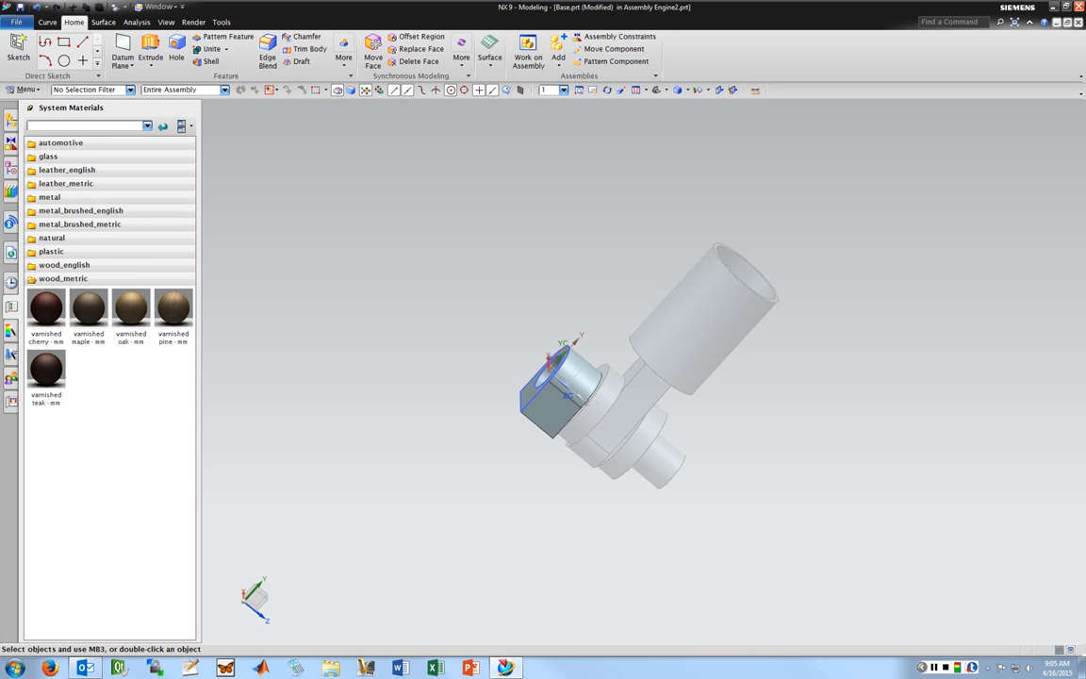
pyautogui.click(81, 211)
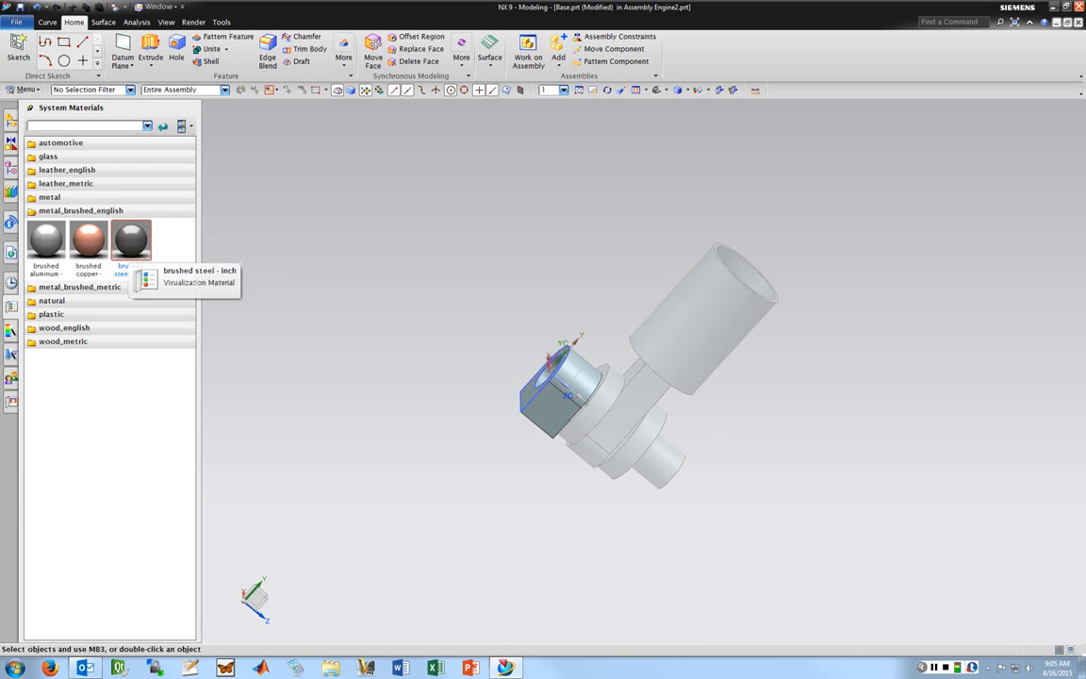
pyautogui.moveTo(131, 241)
pyautogui.mouseDown()
pyautogui.moveTo(467, 403)
pyautogui.moveTo(534, 409)
pyautogui.mouseUp()
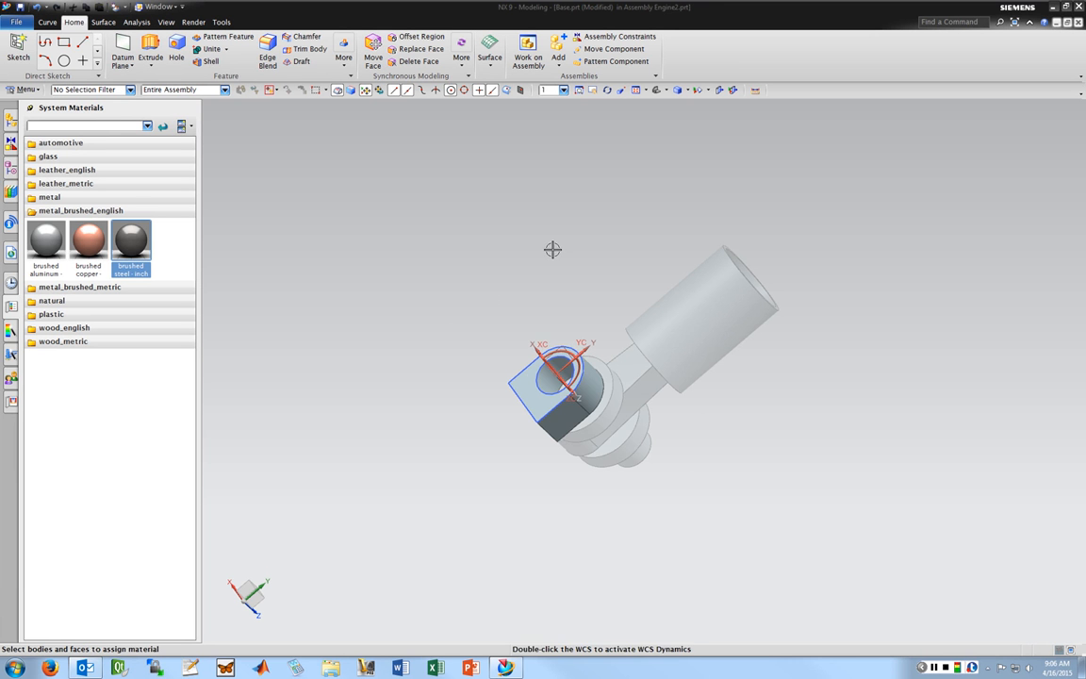
# Switch the rendering style to Studio and inspect the brushed steel finish on the Base
pyautogui.moveTo(553, 249); pyautogui.dragTo(519, 281, button='middle')
pyautogui.rightClick(496, 314)
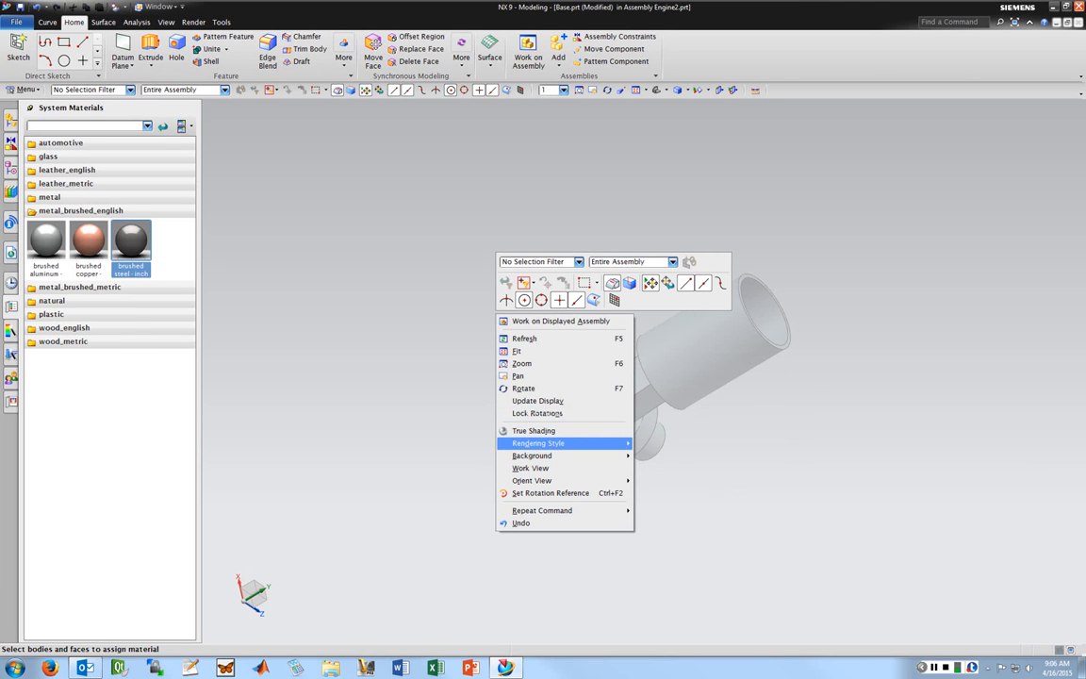
pyautogui.moveTo(539, 444)
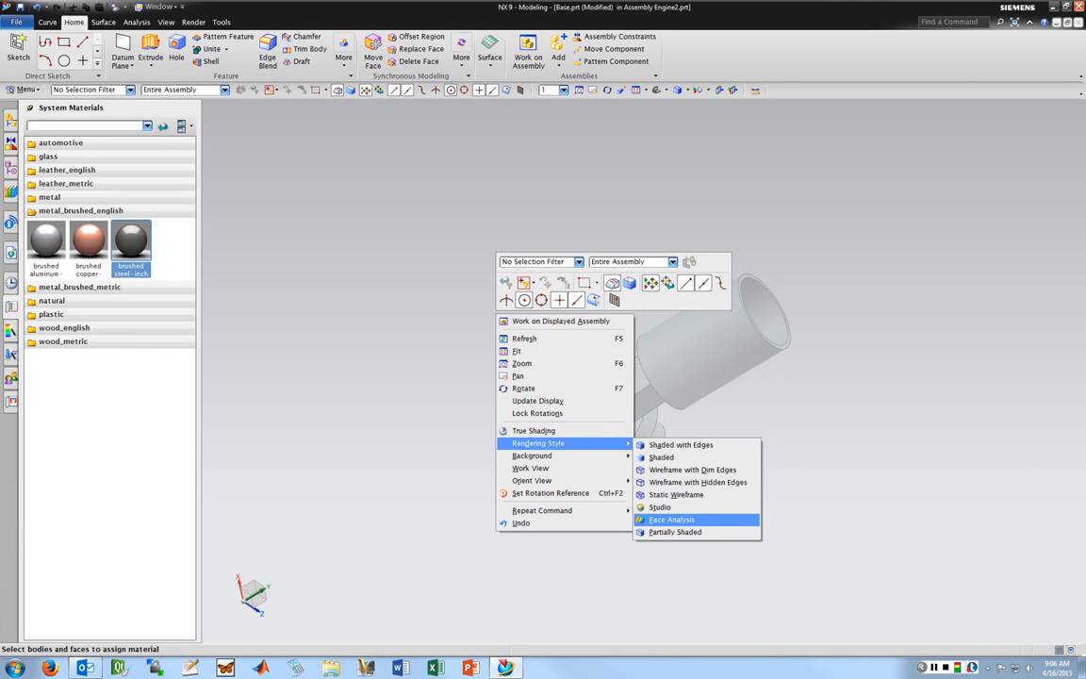
pyautogui.click(660, 506)
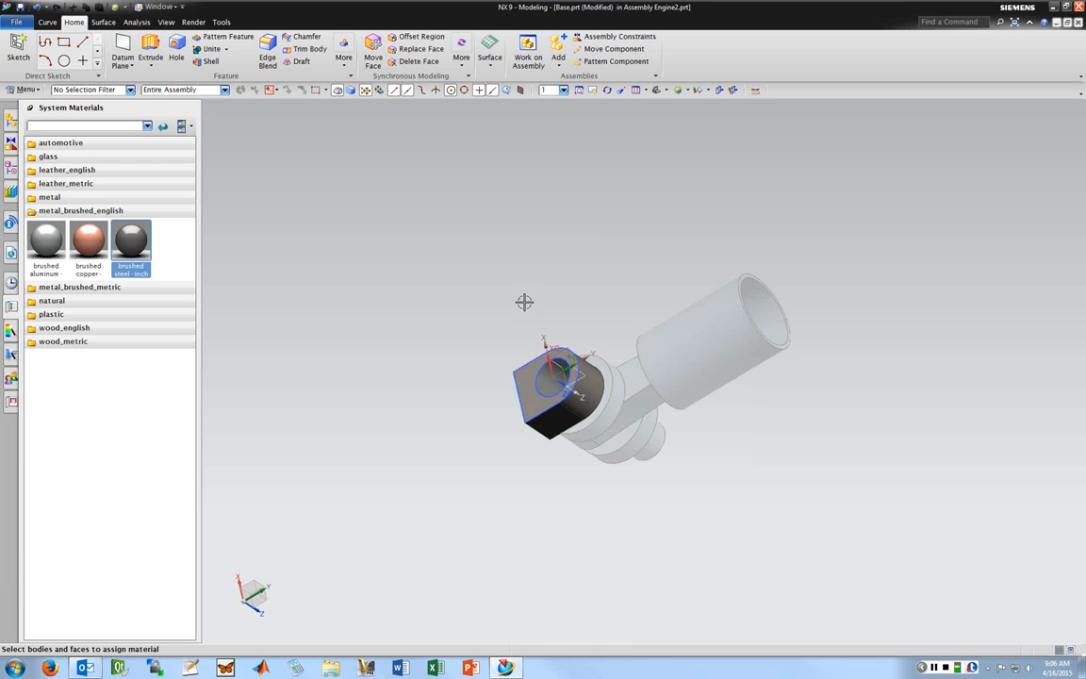
pyautogui.moveTo(636, 288)
pyautogui.mouseDown(button='middle')
pyautogui.moveTo(592, 325)
pyautogui.moveTo(557, 296)
pyautogui.moveTo(565, 306)
pyautogui.mouseUp(button='middle')
pyautogui.scroll(3, 556, 377)
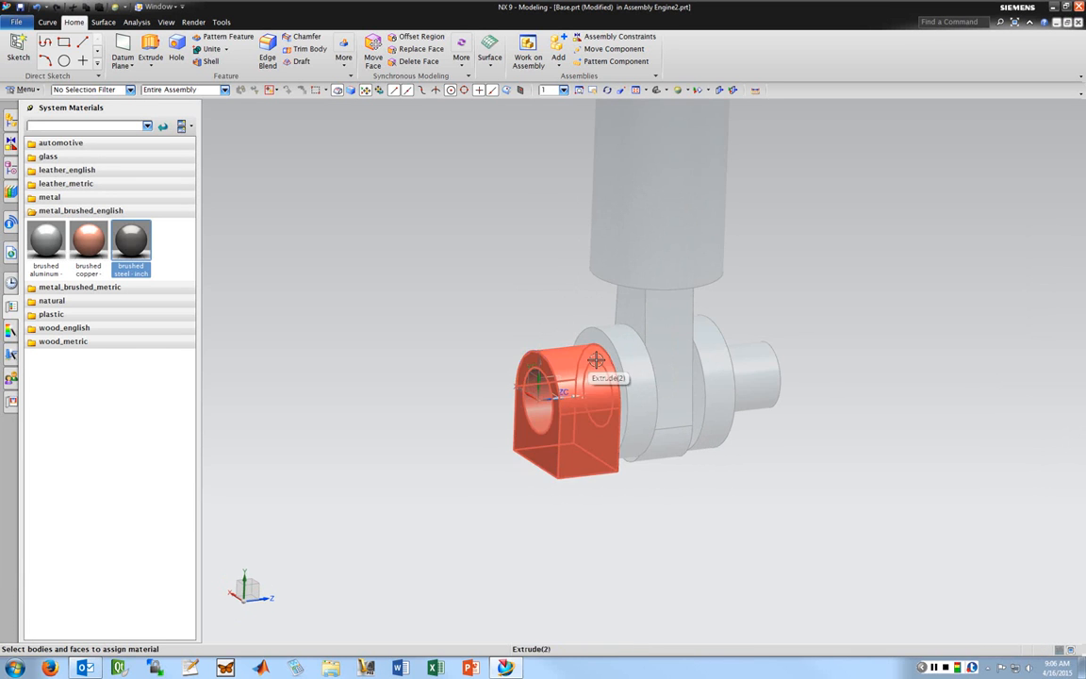
pyautogui.scroll(1, 555, 384)
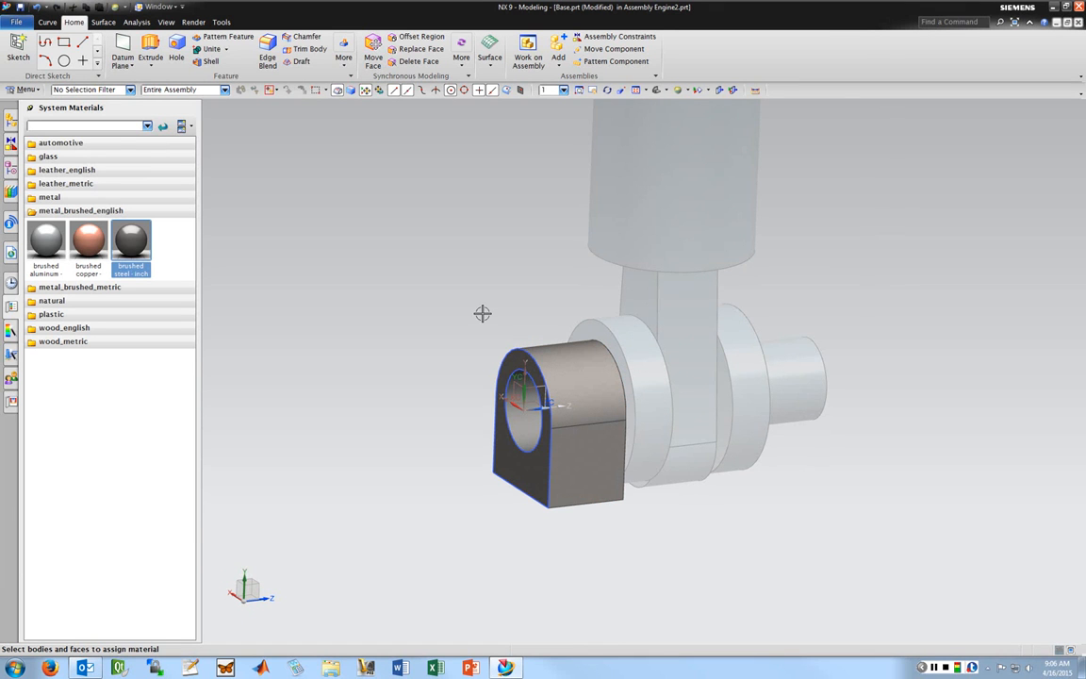
pyautogui.scroll(-5, 495, 309)
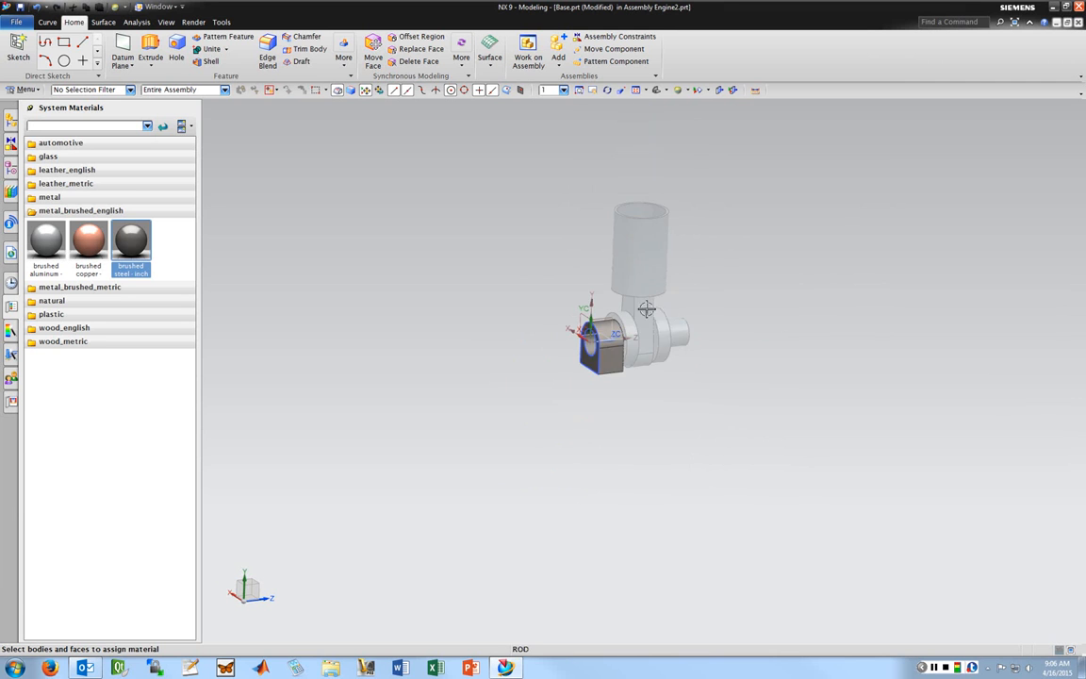
pyautogui.scroll(3, 754, 247)
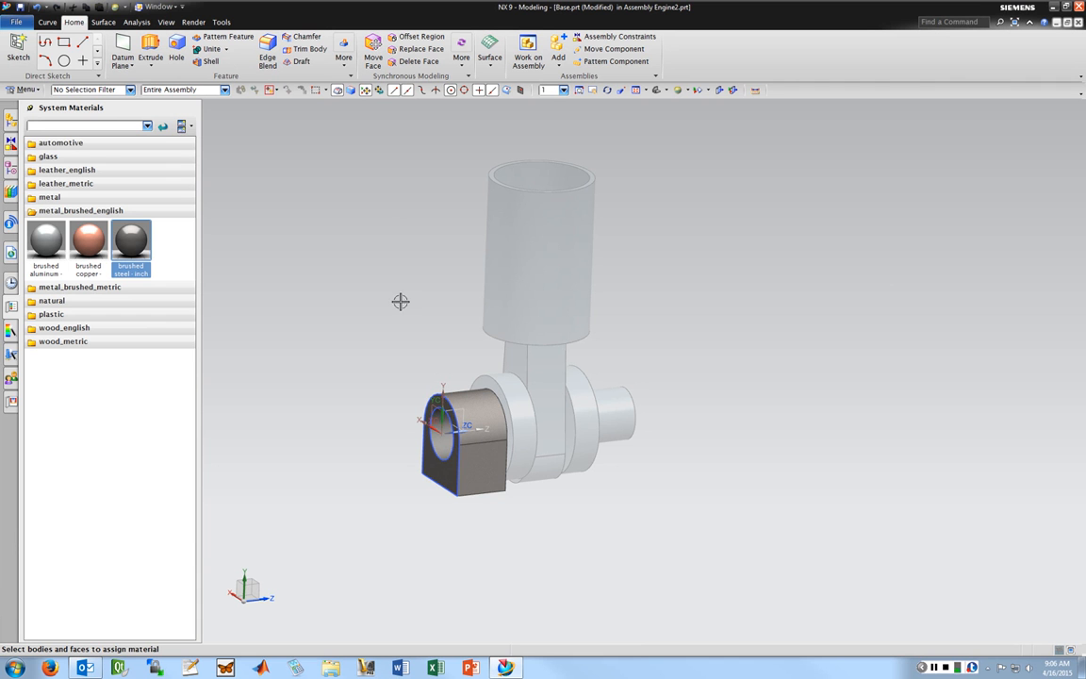
# Make the top-level Engine2 assembly the work part again
pyautogui.moveTo(400, 303); pyautogui.dragTo(326, 299, button='right')
pyautogui.click(11, 121)
pyautogui.doubleClick(99, 145)
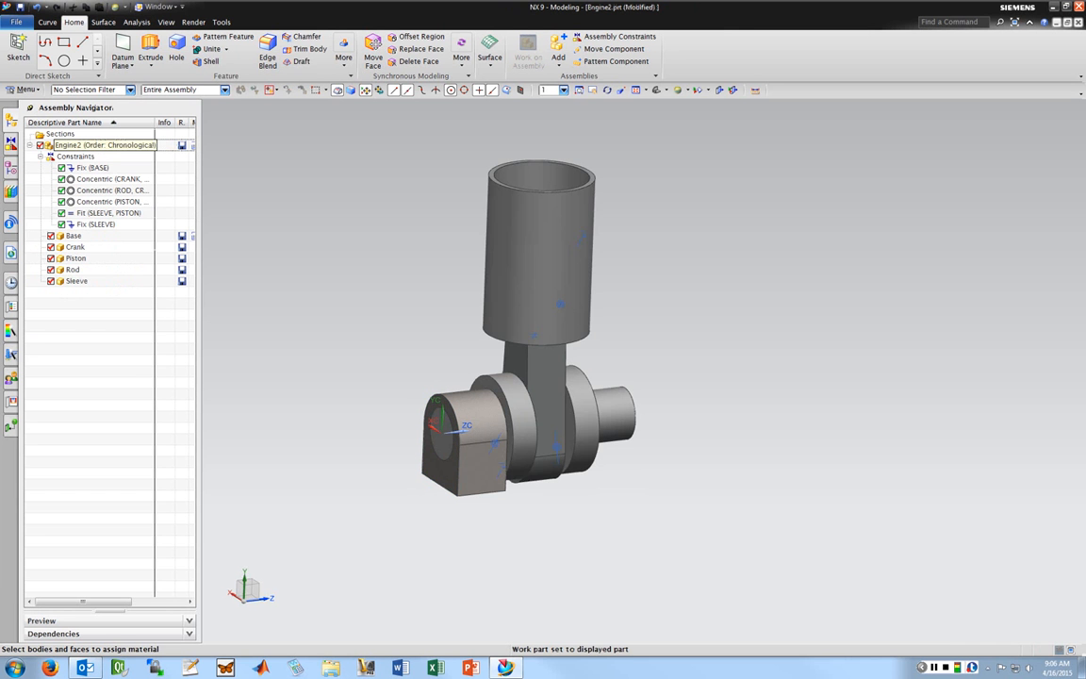
pyautogui.moveTo(424, 321)
pyautogui.mouseDown(button='middle')
pyautogui.moveTo(400, 308)
pyautogui.moveTo(405, 322)
pyautogui.moveTo(437, 326)
pyautogui.mouseUp(button='middle')
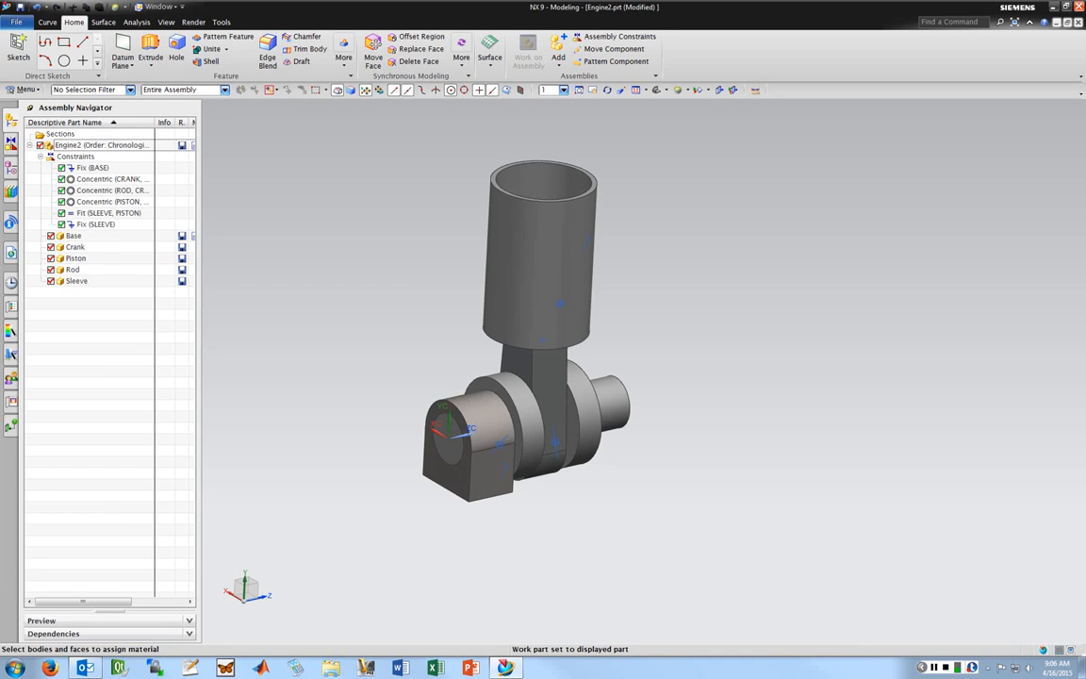
# Make Rod the work part and assign the library material AISI_Steel_4340 to its body
pyautogui.doubleClick(72, 270)
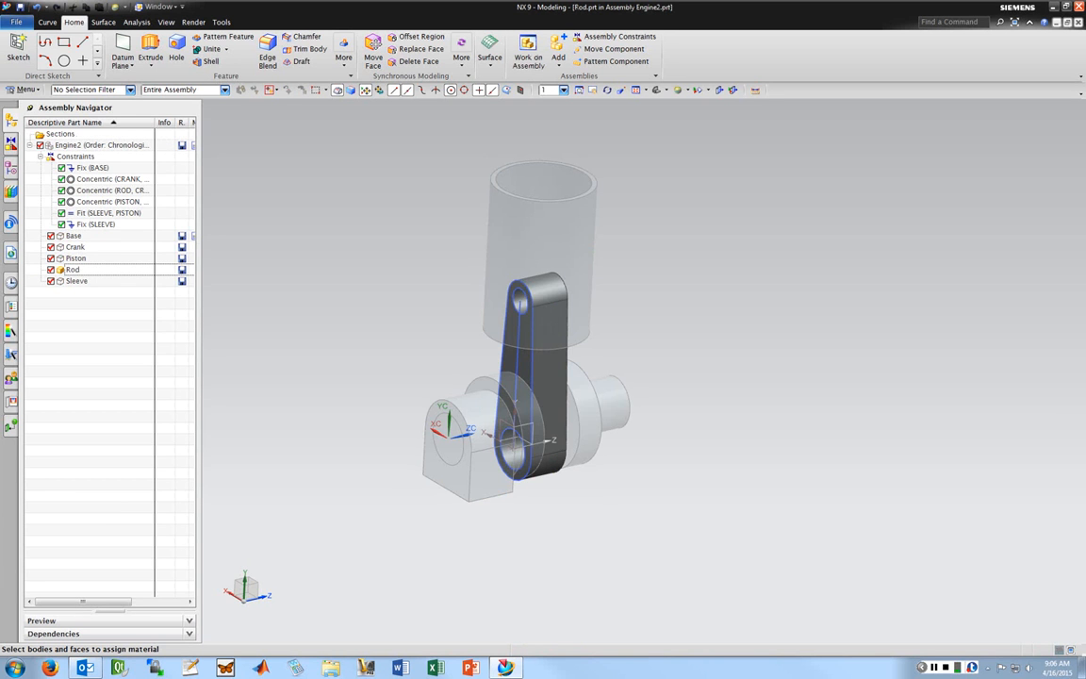
pyautogui.click(24, 89)
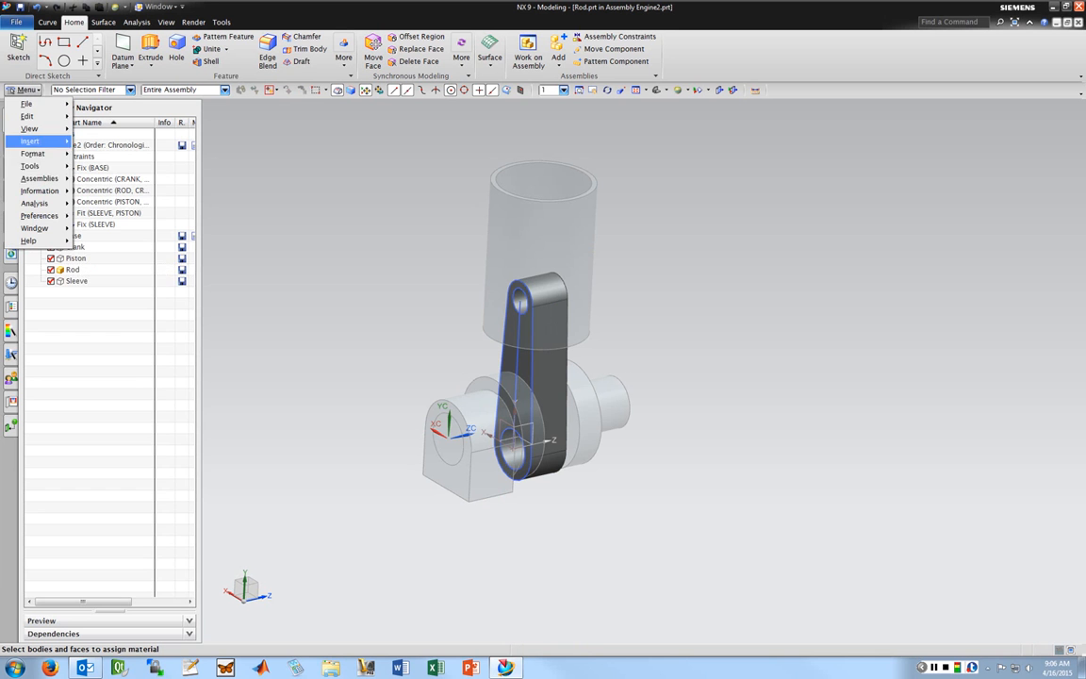
pyautogui.moveTo(36, 166)
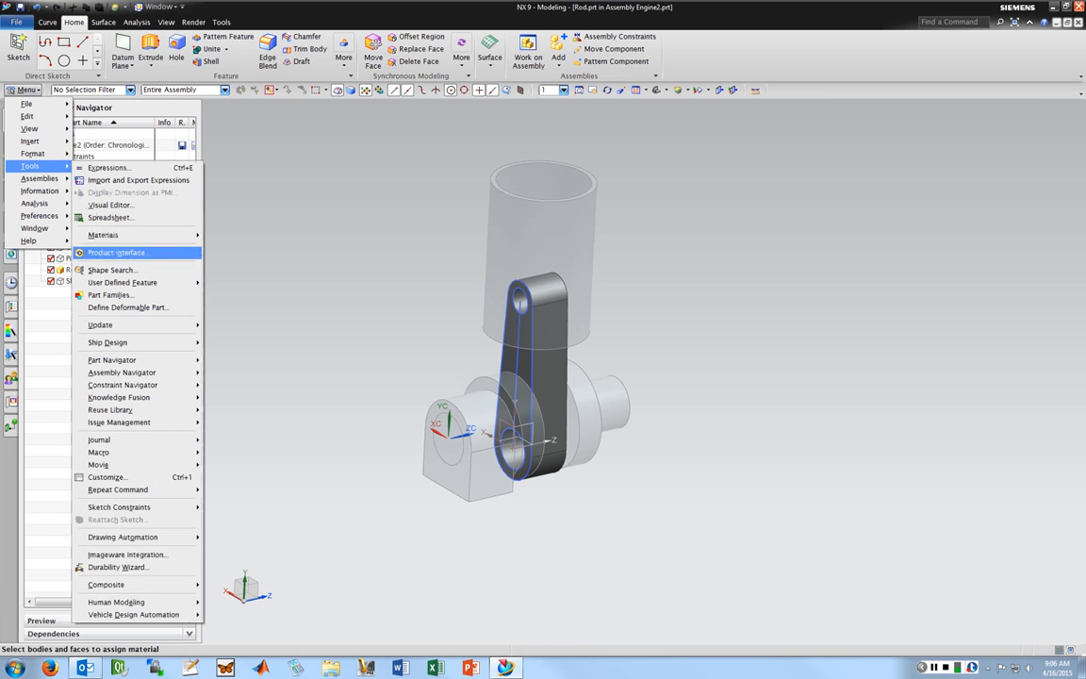
pyautogui.moveTo(108, 213)
pyautogui.click(247, 214)
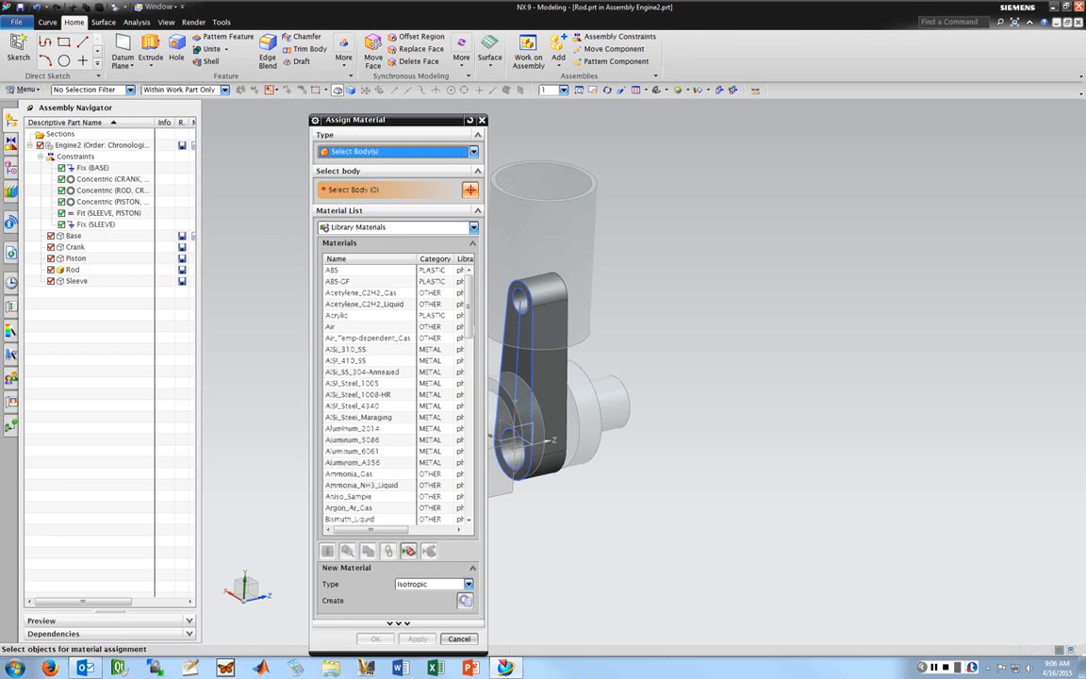
pyautogui.click(355, 452)
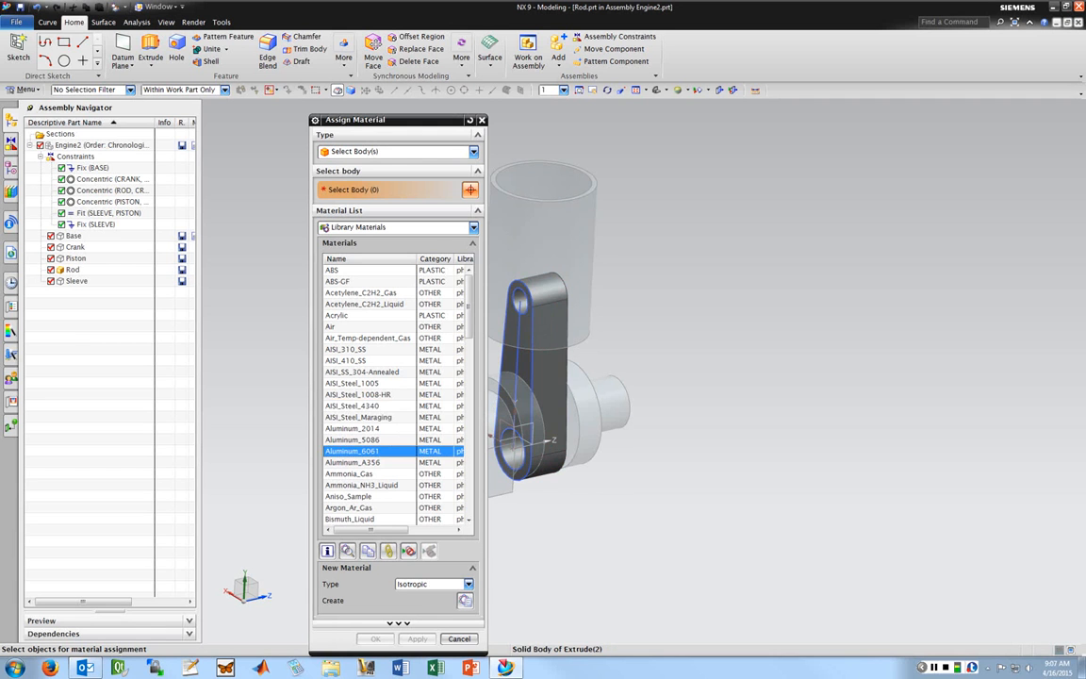
pyautogui.click(354, 406)
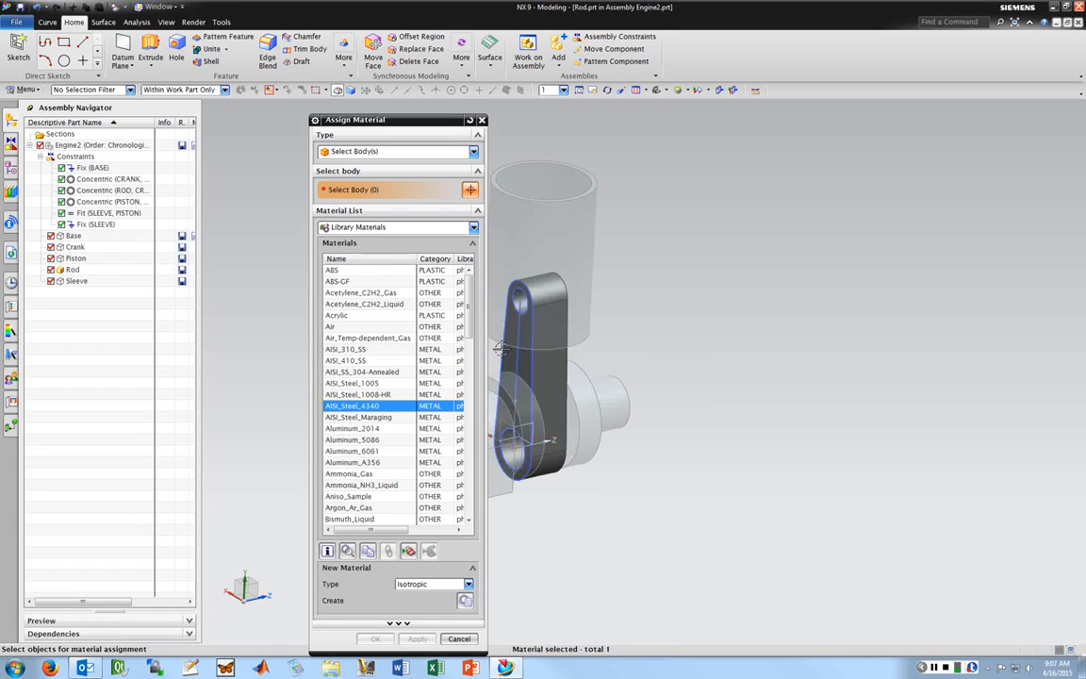
pyautogui.click(550, 367)
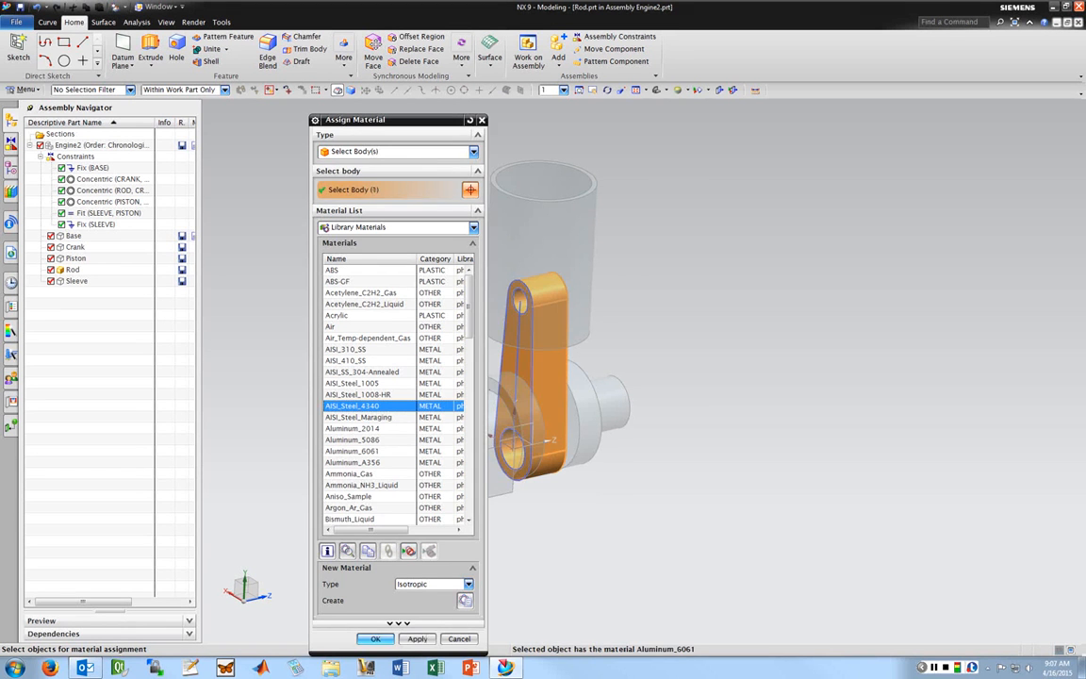
pyautogui.click(375, 638)
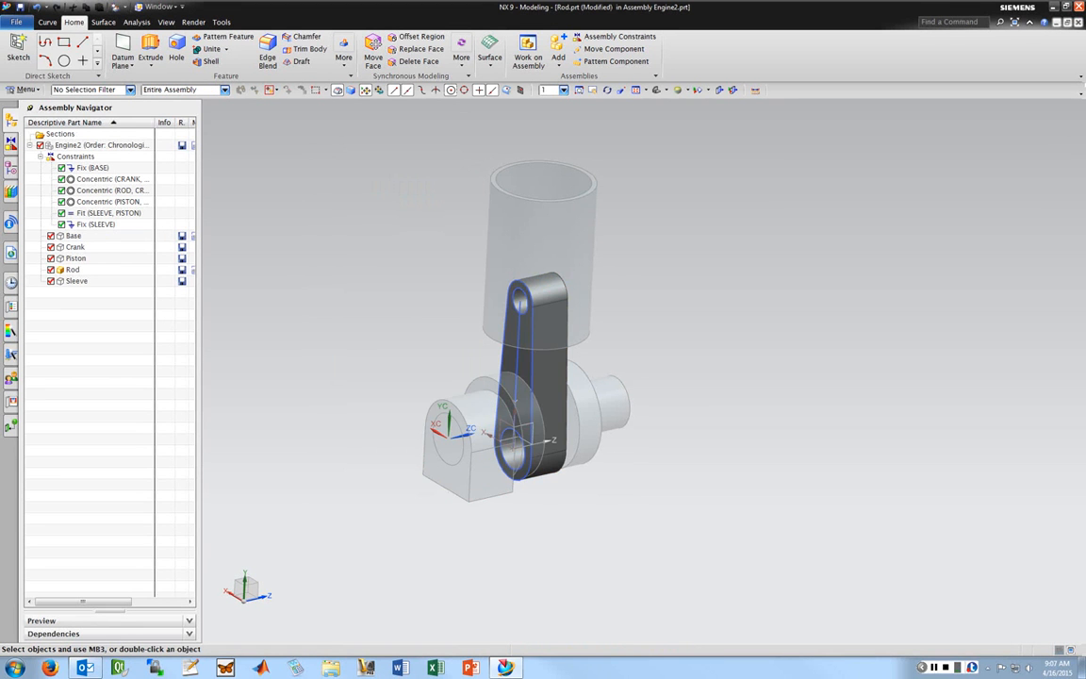
# Apply the iron visualization material from the metal system materials to the Rod body
pyautogui.click(11, 306)
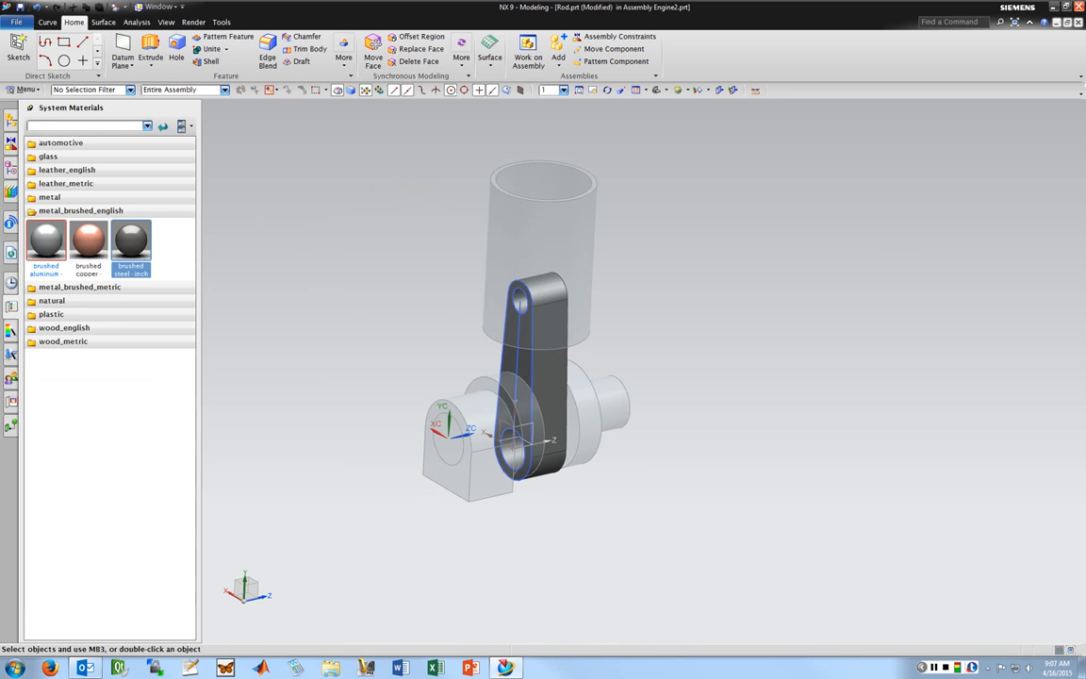
pyautogui.click(49, 197)
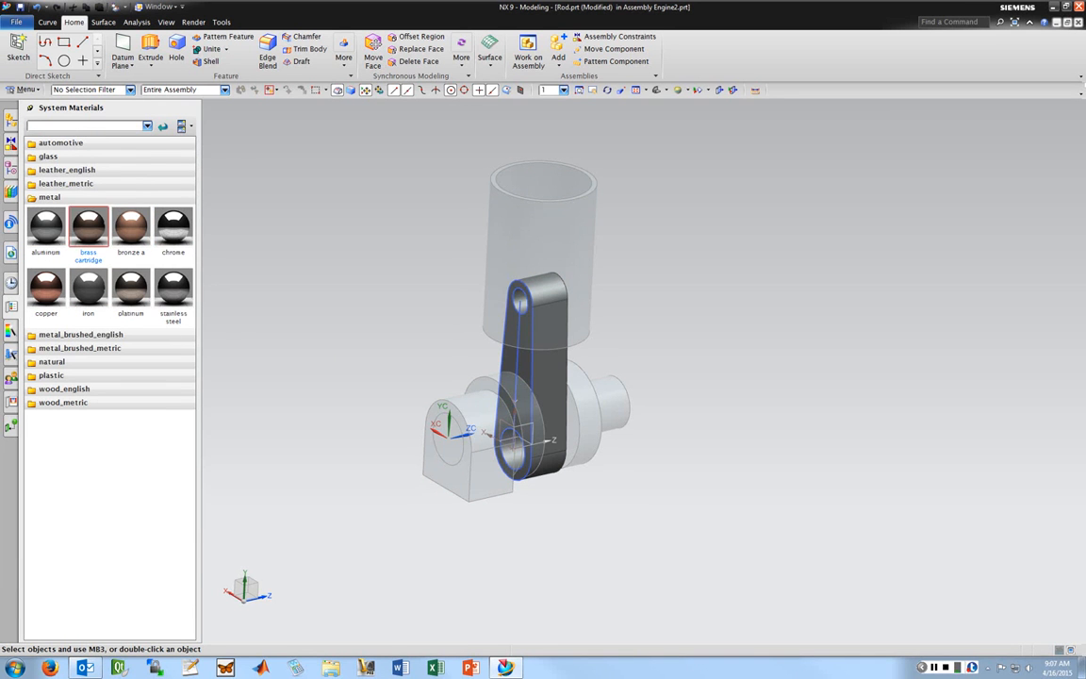
pyautogui.click(88, 285)
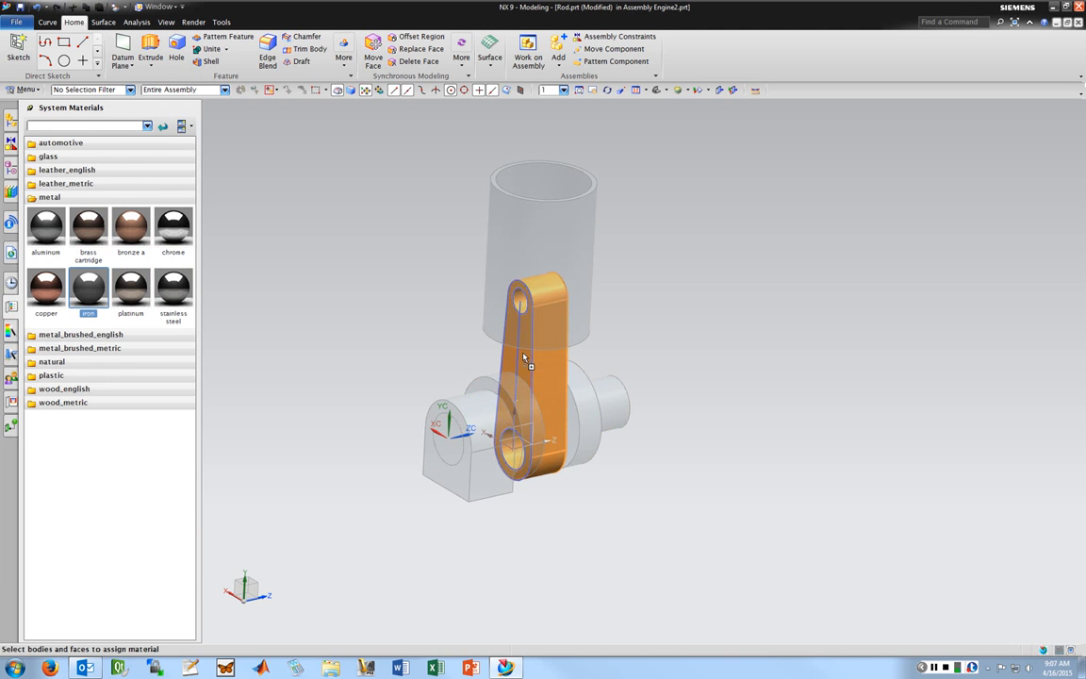
pyautogui.click(525, 358)
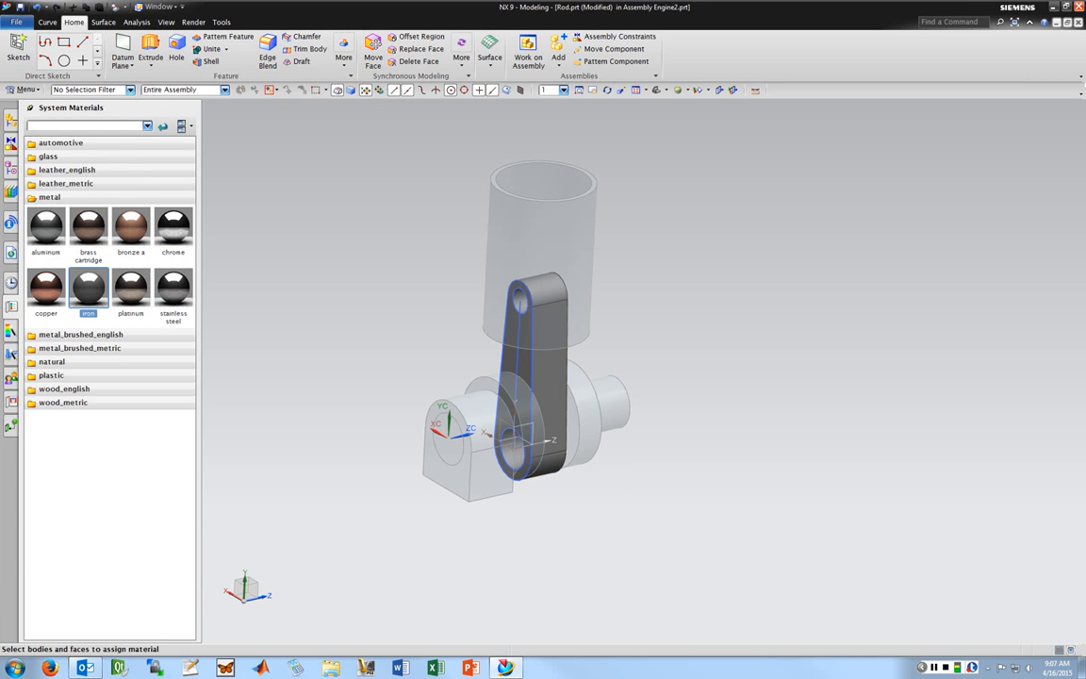
# Return the work part from Rod to the top-level Engine2 assembly and leave no component selected
pyautogui.click(12, 121)
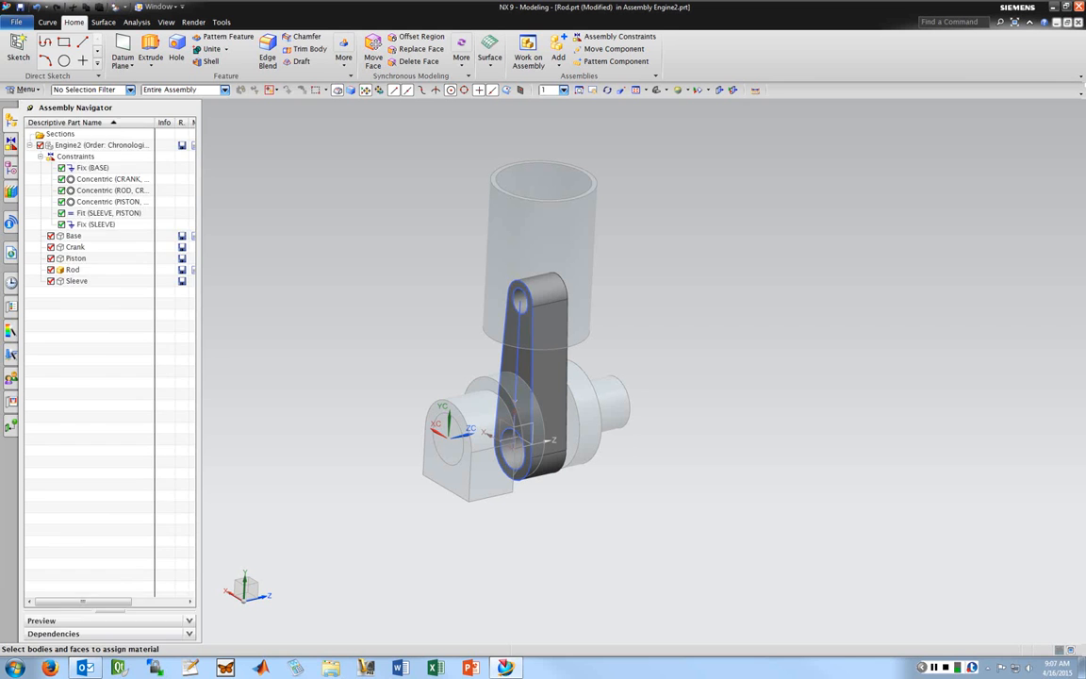
pyautogui.click(12, 167)
pyautogui.click(11, 121)
pyautogui.doubleClick(99, 144)
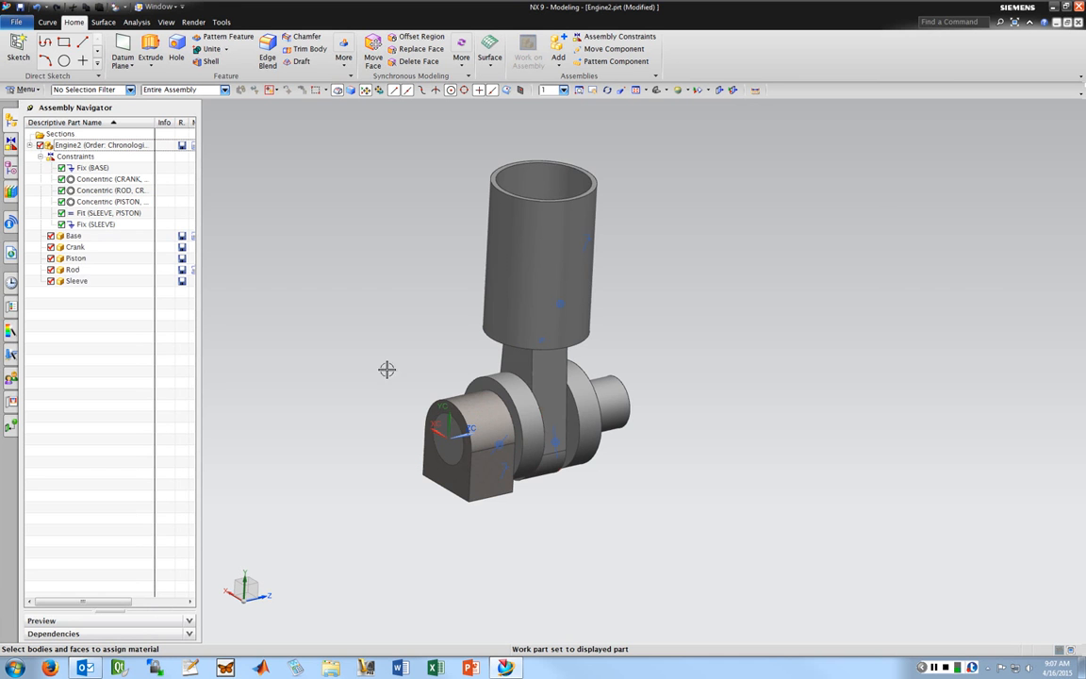
pyautogui.click(570, 311)
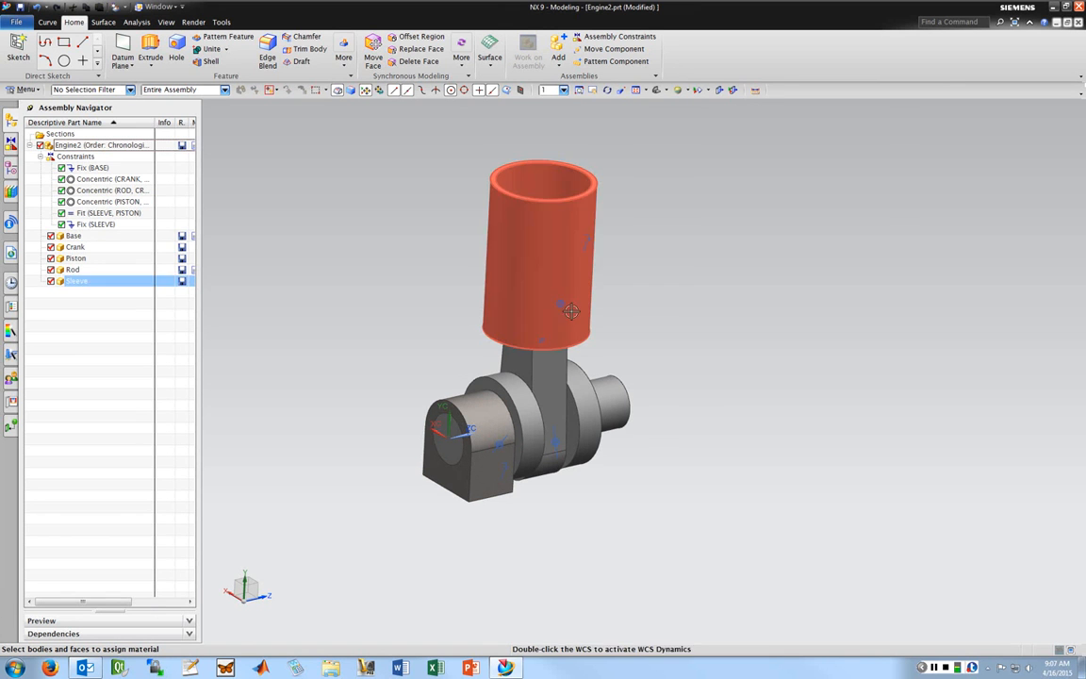
pyautogui.press('Escape')
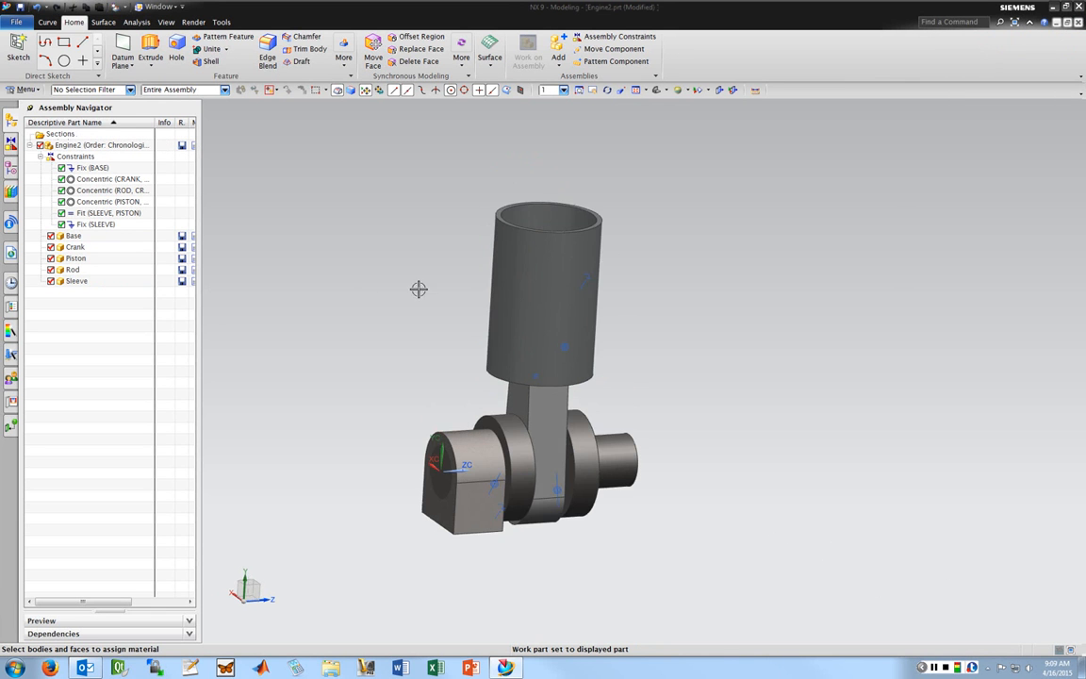
pyautogui.moveTo(419, 289); pyautogui.dragTo(367, 255, button='middle')
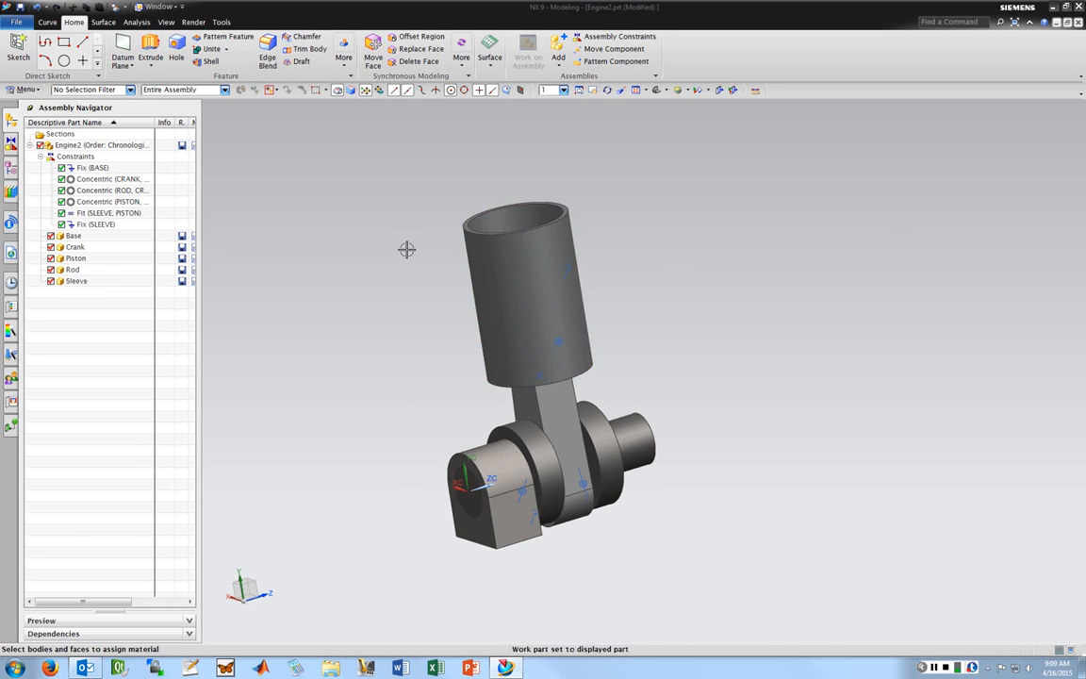
pyautogui.moveTo(407, 247); pyautogui.dragTo(431, 316, button='middle')
pyautogui.moveTo(432, 271)
pyautogui.mouseDown(button='middle')
pyautogui.moveTo(455, 271)
pyautogui.moveTo(439, 259)
pyautogui.mouseUp(button='middle')
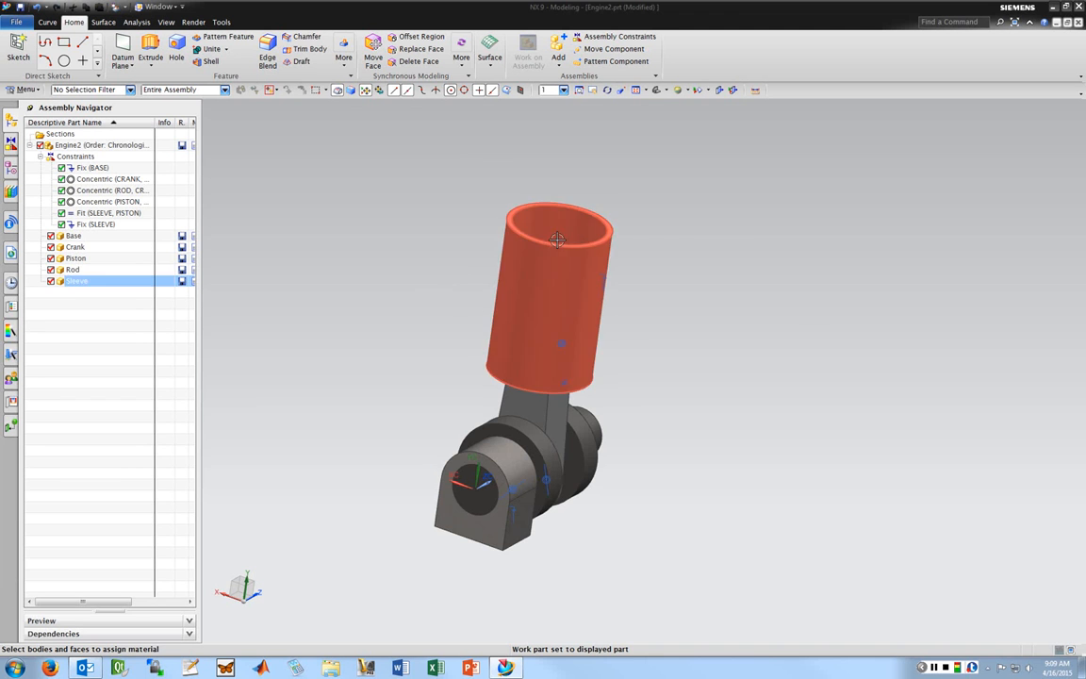
pyautogui.moveTo(747, 228); pyautogui.dragTo(658, 209, button='middle')
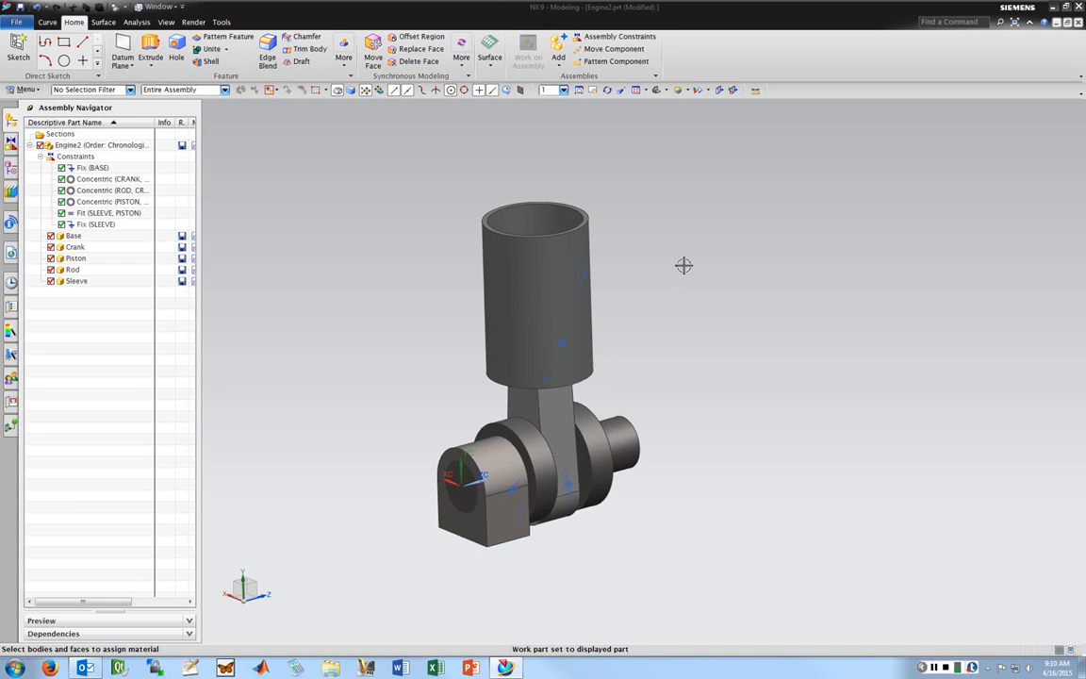
pyautogui.moveTo(659, 245); pyautogui.dragTo(676, 247, button='middle')
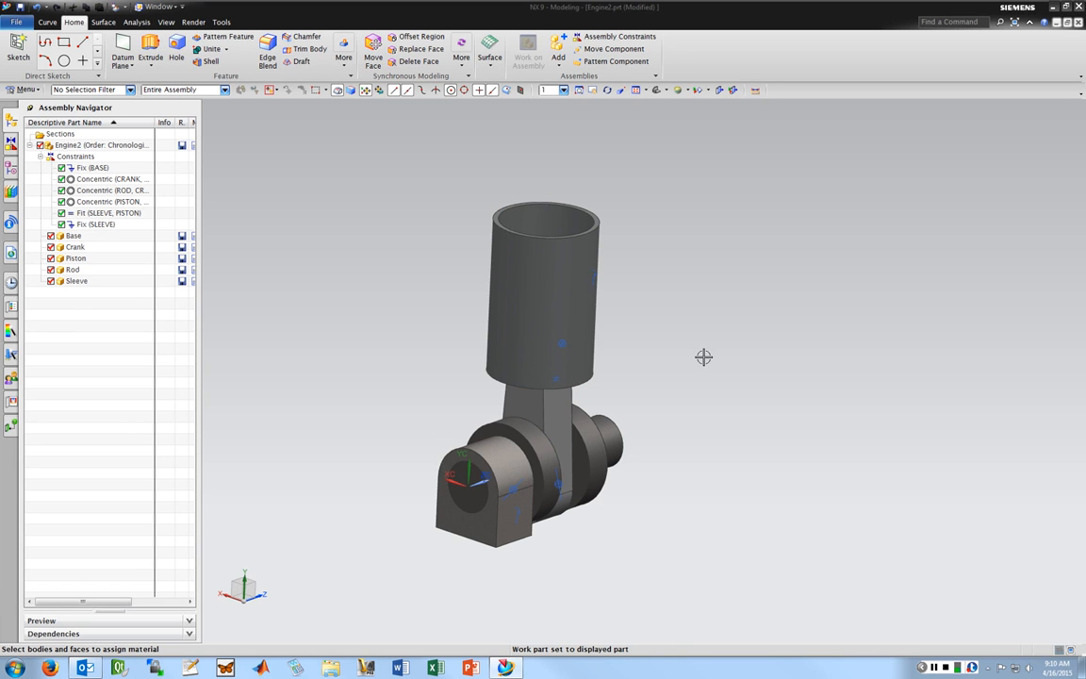
pyautogui.moveTo(704, 356); pyautogui.dragTo(771, 356, button='middle')
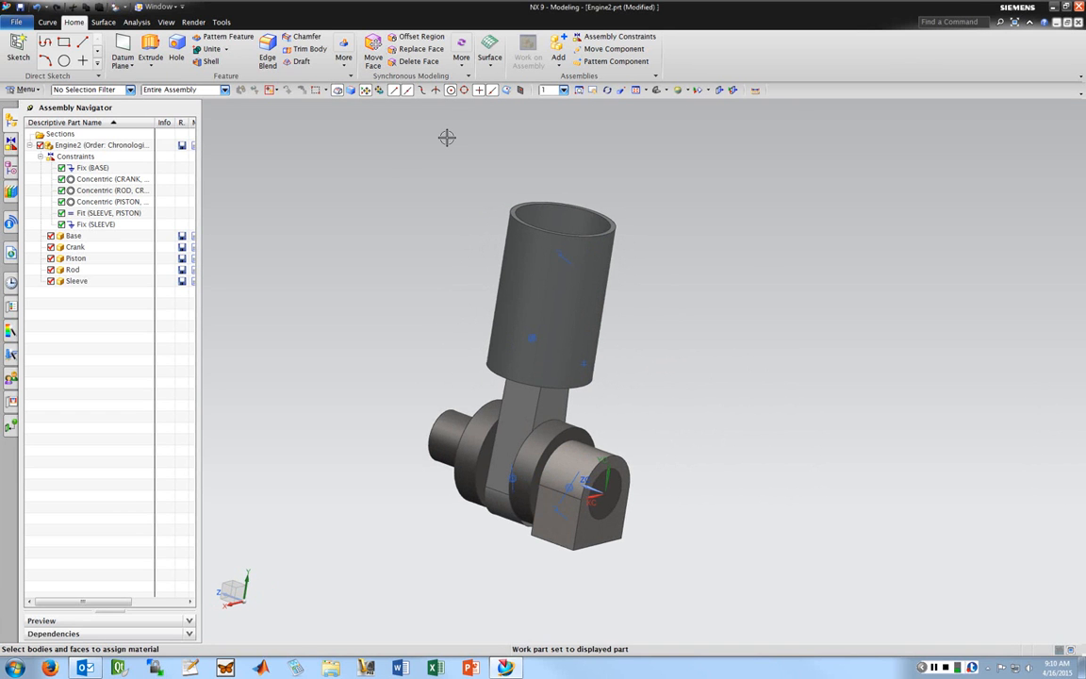
# Save the Engine2 assembly and switch to the Motion Simulation application
pyautogui.hotkey('ctrl', 's')
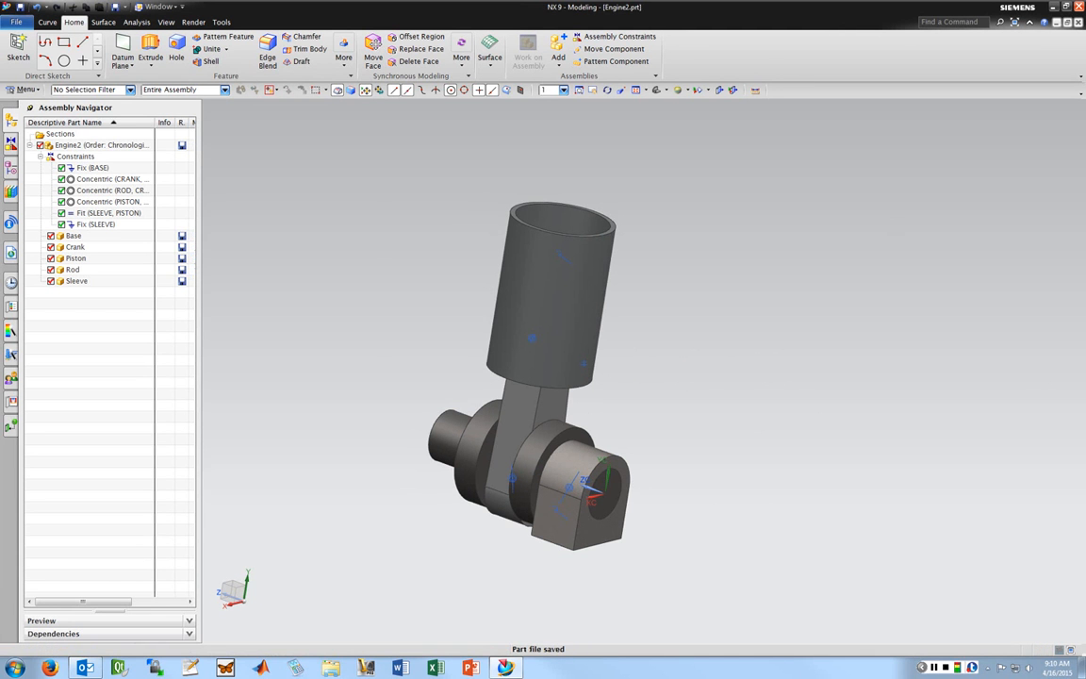
pyautogui.click(16, 21)
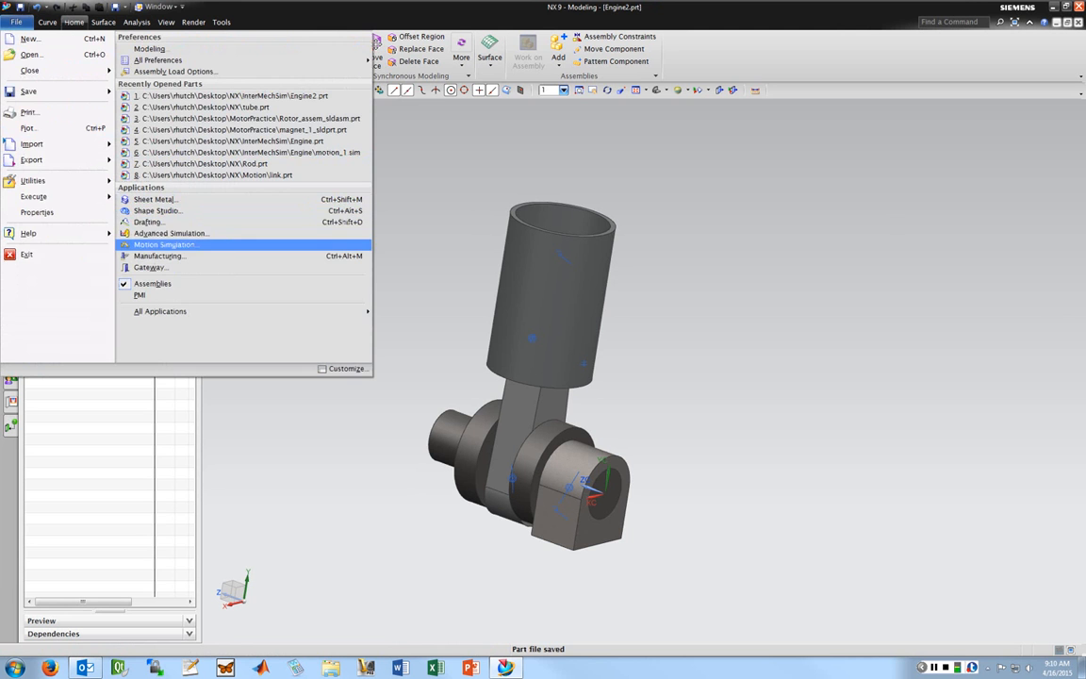
pyautogui.click(165, 244)
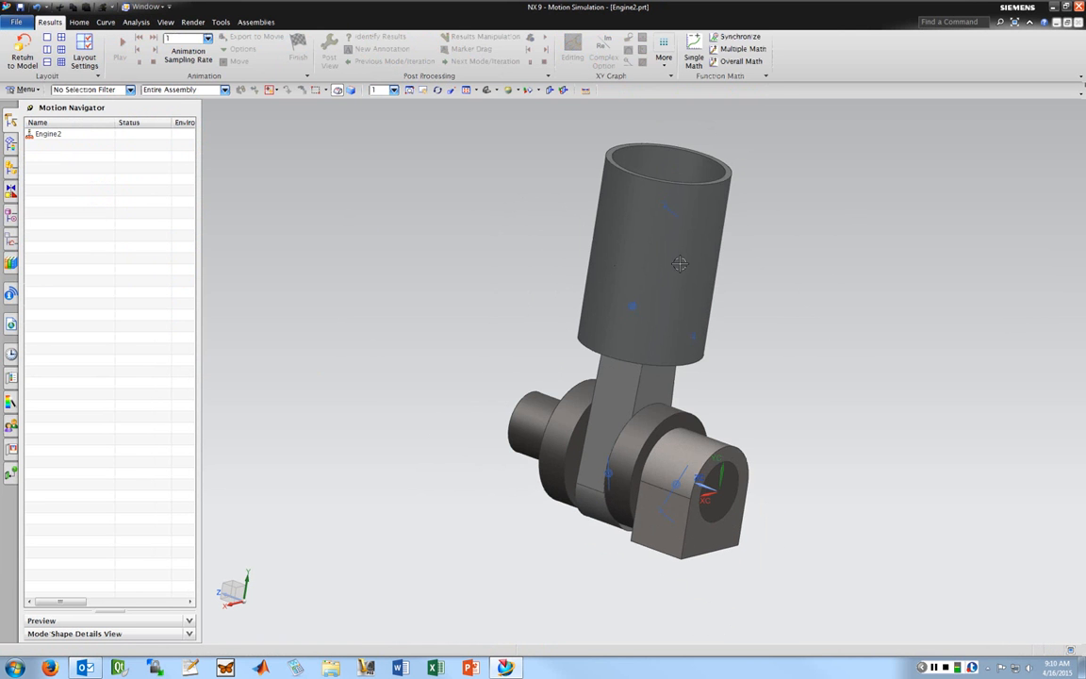
# Create a new simulation named motion_1 for Engine2 with the Dynamics analysis type and no advanced solution options
pyautogui.rightClick(49, 134)
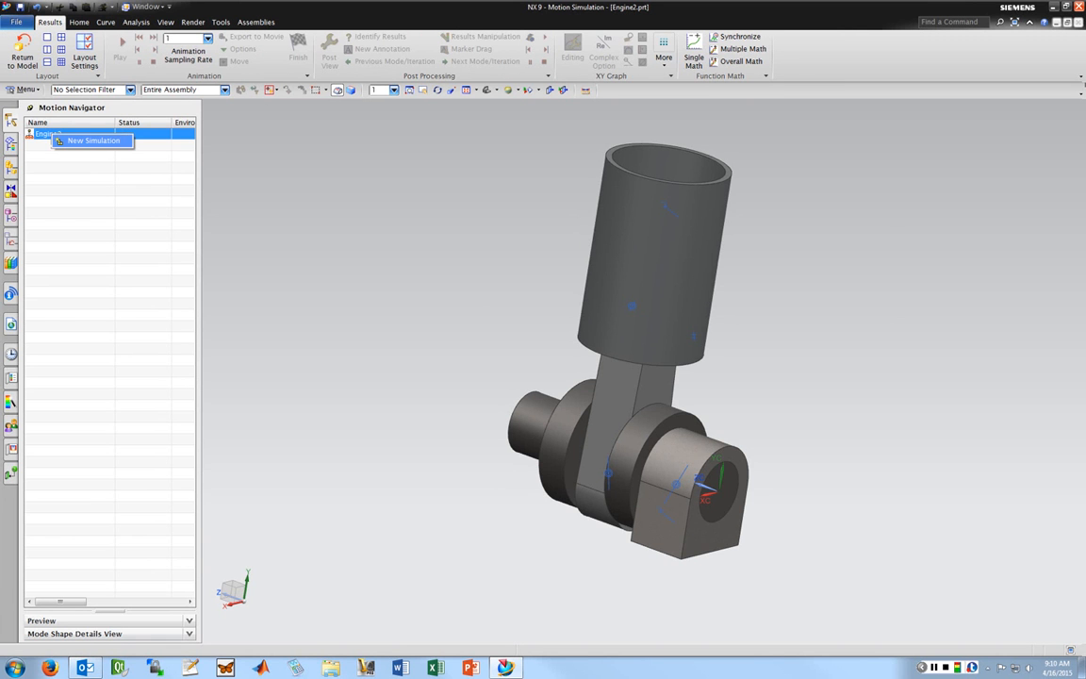
pyautogui.click(94, 141)
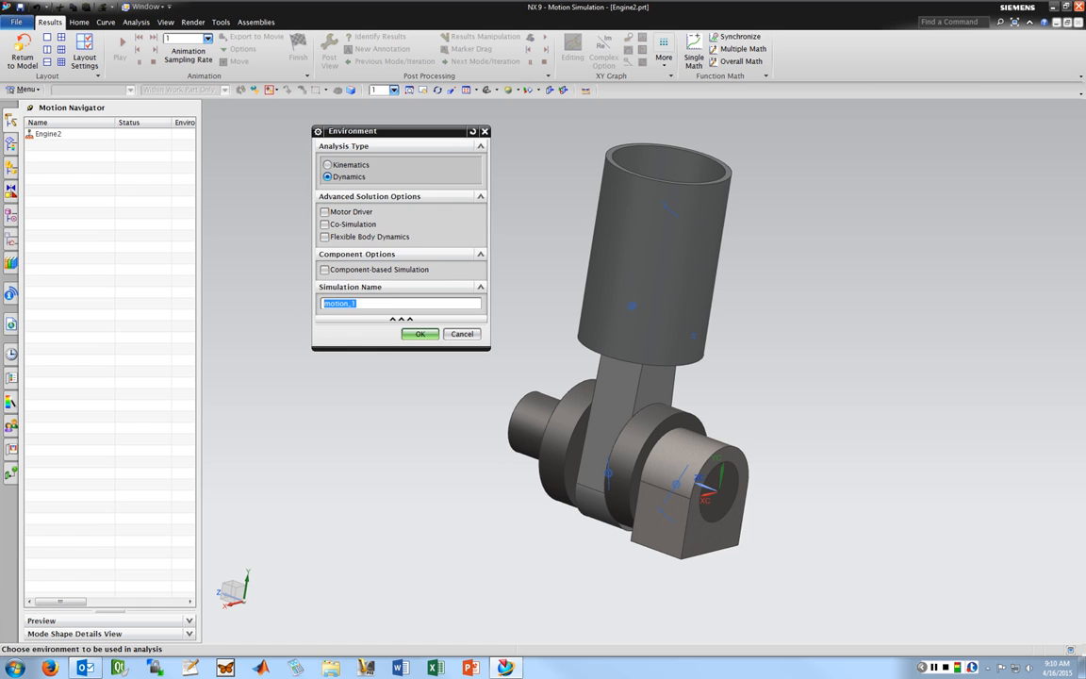
pyautogui.moveTo(406, 131)
pyautogui.mouseDown()
pyautogui.moveTo(400, 124)
pyautogui.moveTo(423, 129)
pyautogui.mouseUp()
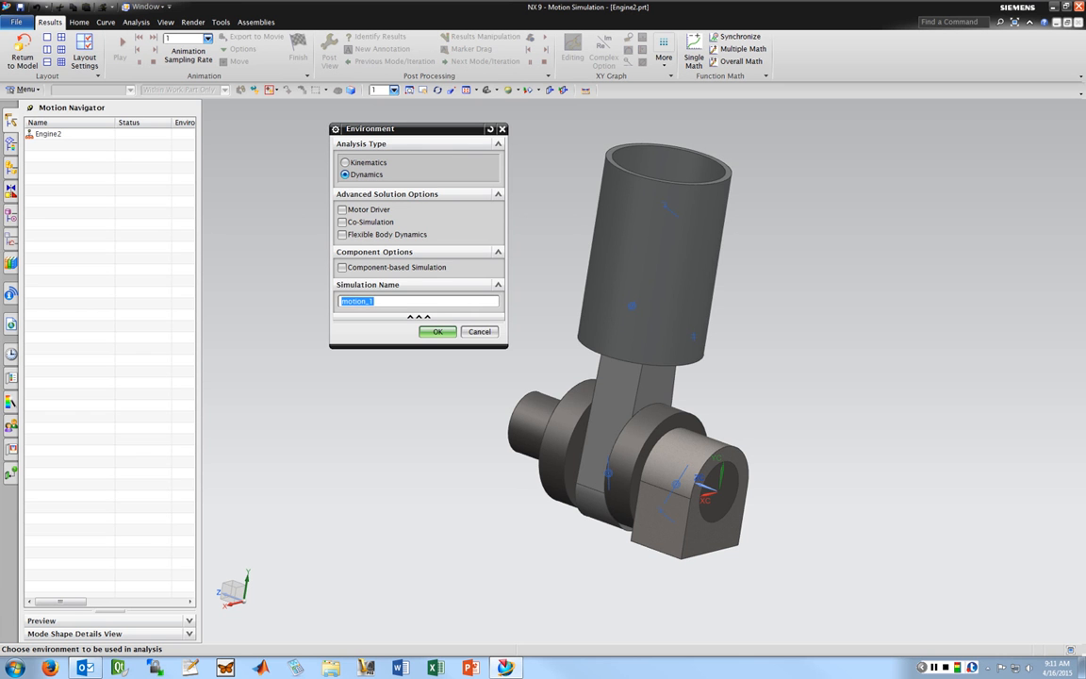
pyautogui.moveTo(396, 128); pyautogui.dragTo(358, 129)
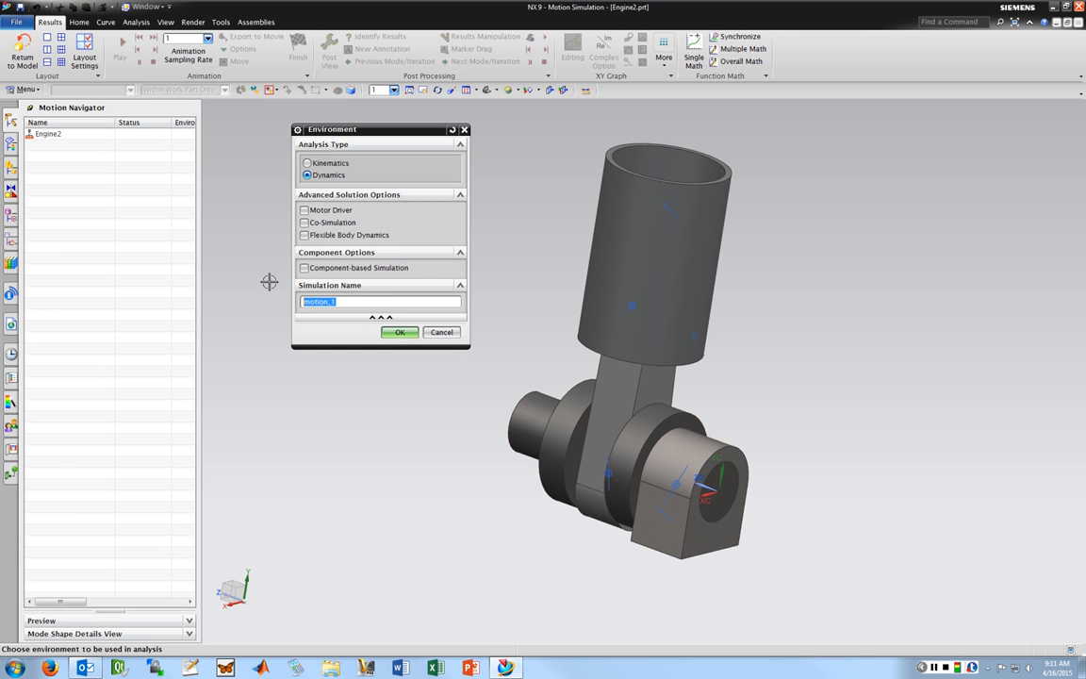
pyautogui.click(400, 332)
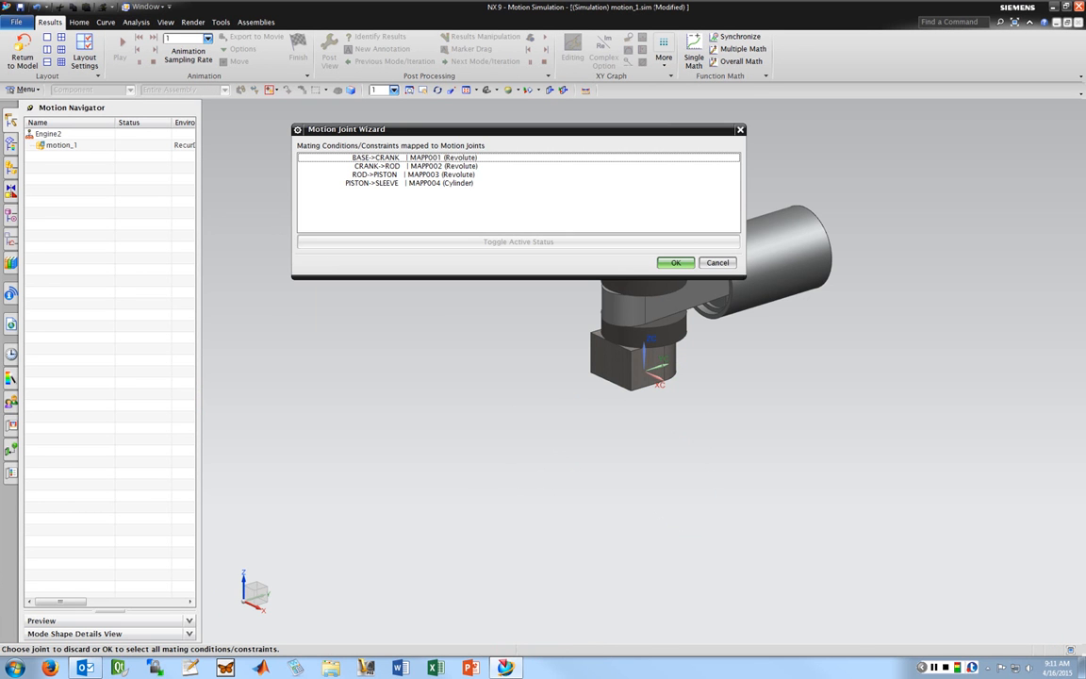
# Check which parts each mapped joint connects in the Motion Joint Wizard, and accept all four constraint-to-joint mappings
pyautogui.moveTo(519, 129); pyautogui.dragTo(624, 424)
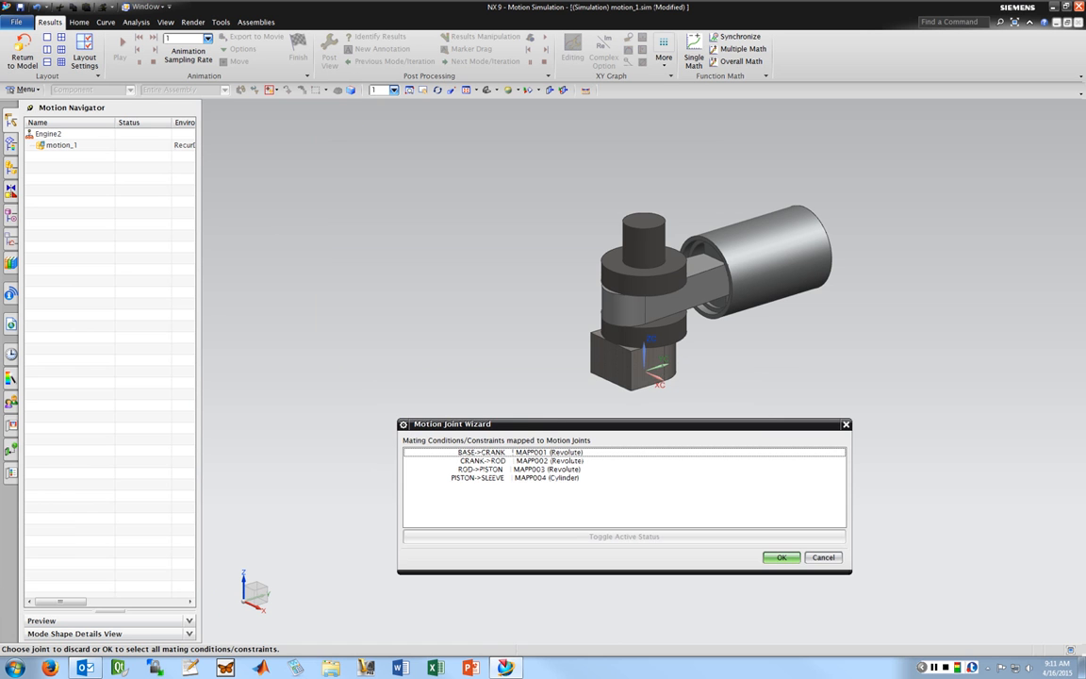
pyautogui.click(528, 452)
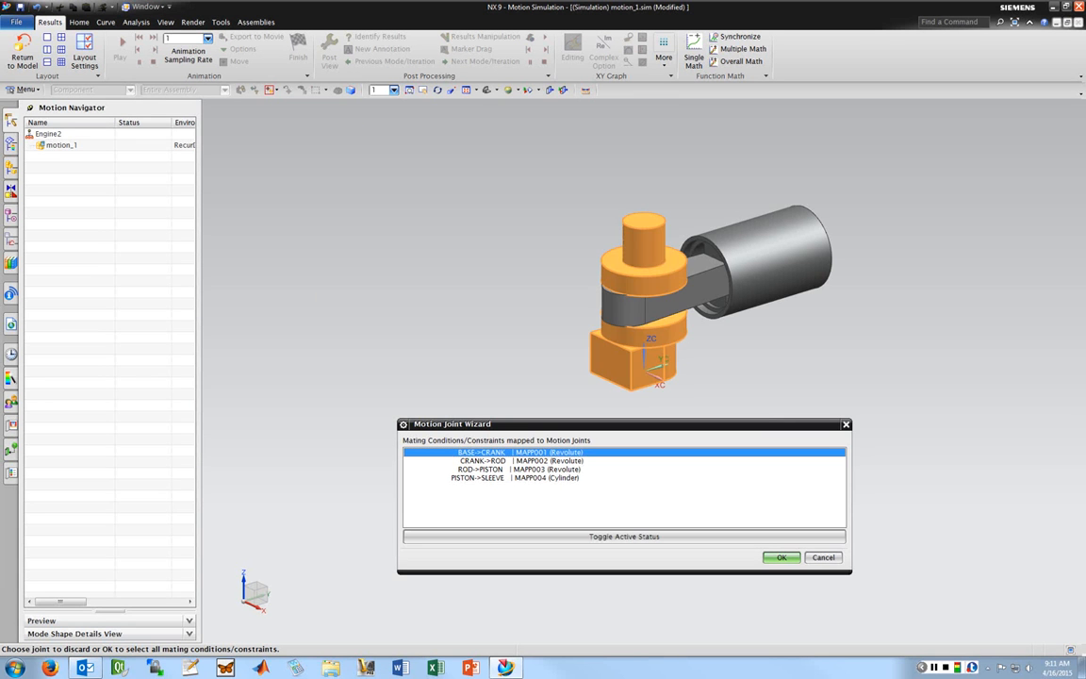
pyautogui.click(528, 461)
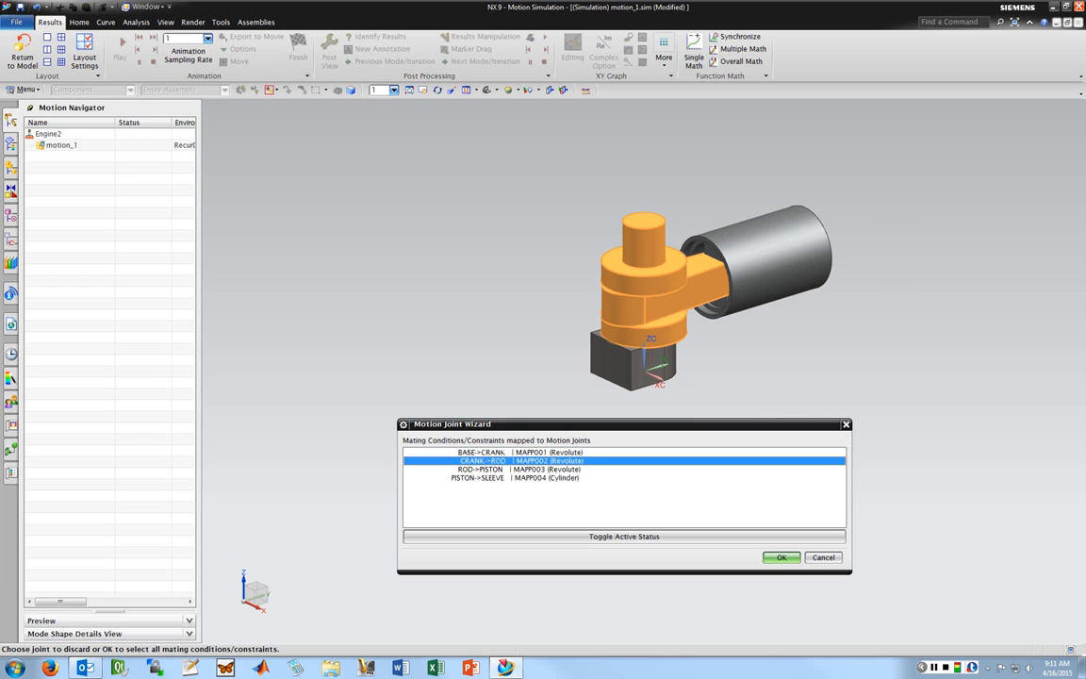
pyautogui.click(483, 469)
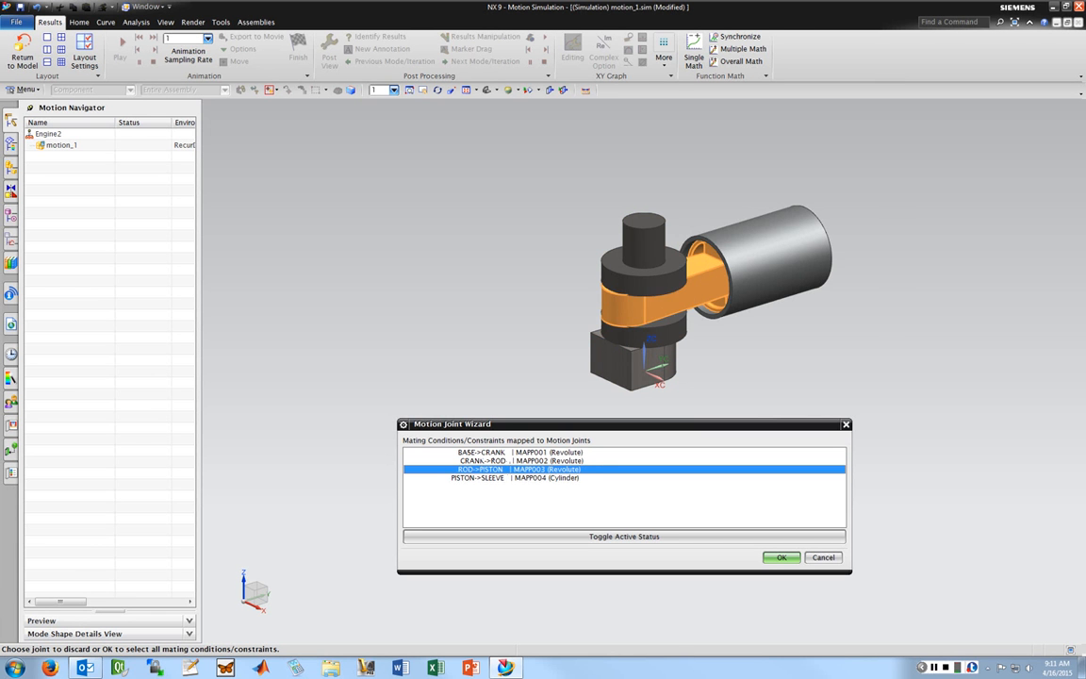
pyautogui.click(482, 478)
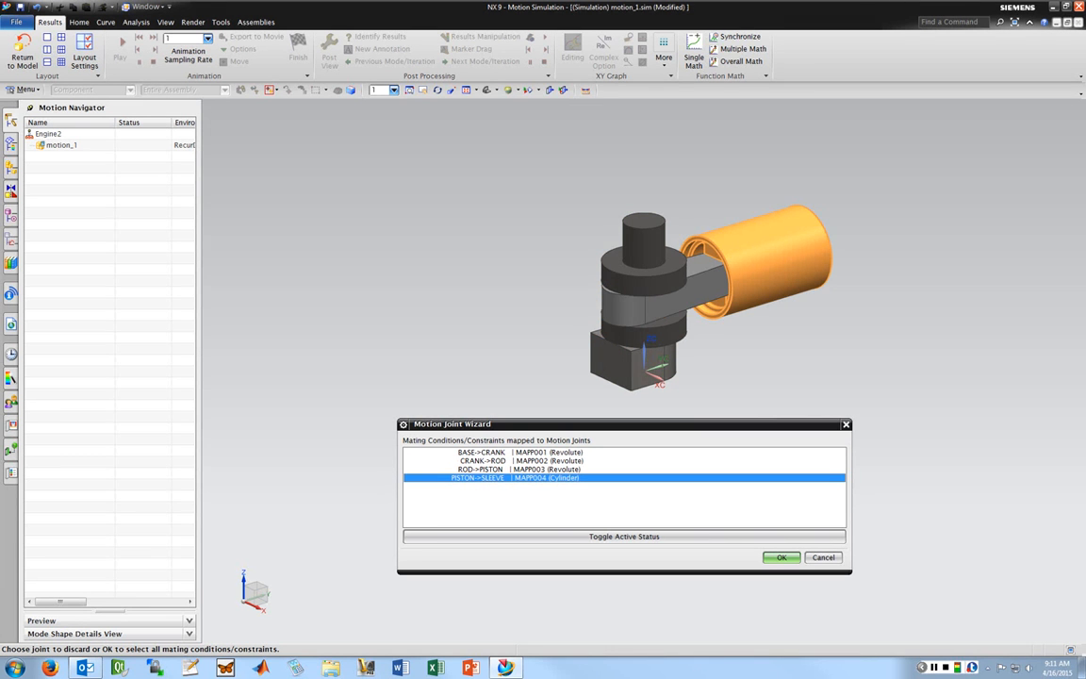
pyautogui.moveTo(604, 424); pyautogui.dragTo(591, 417)
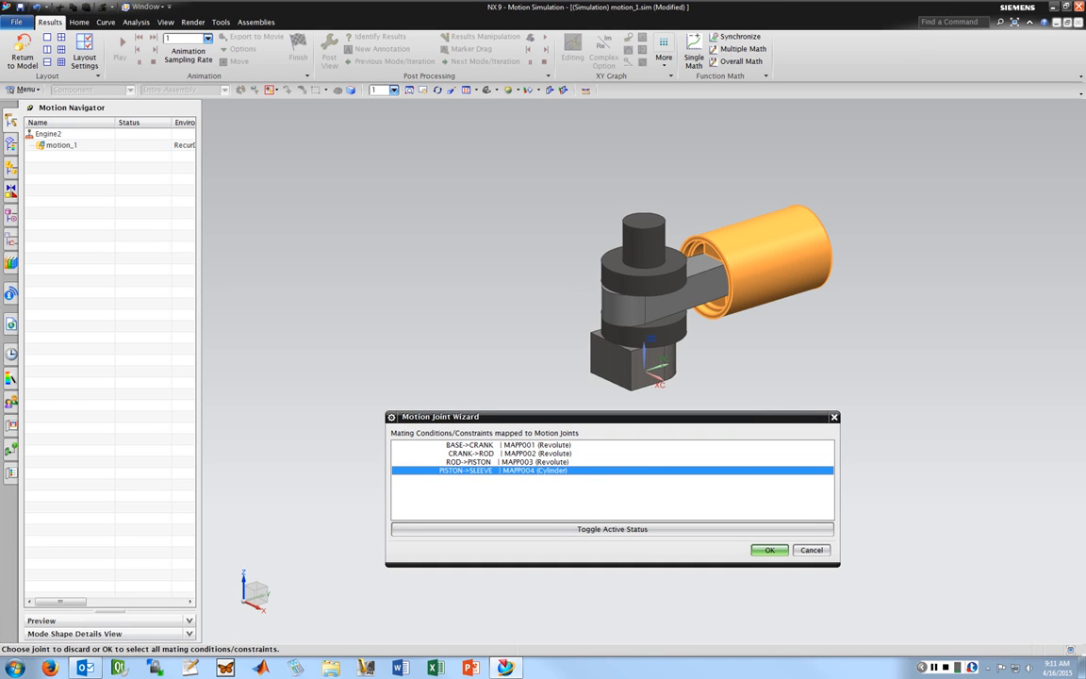
pyautogui.click(769, 550)
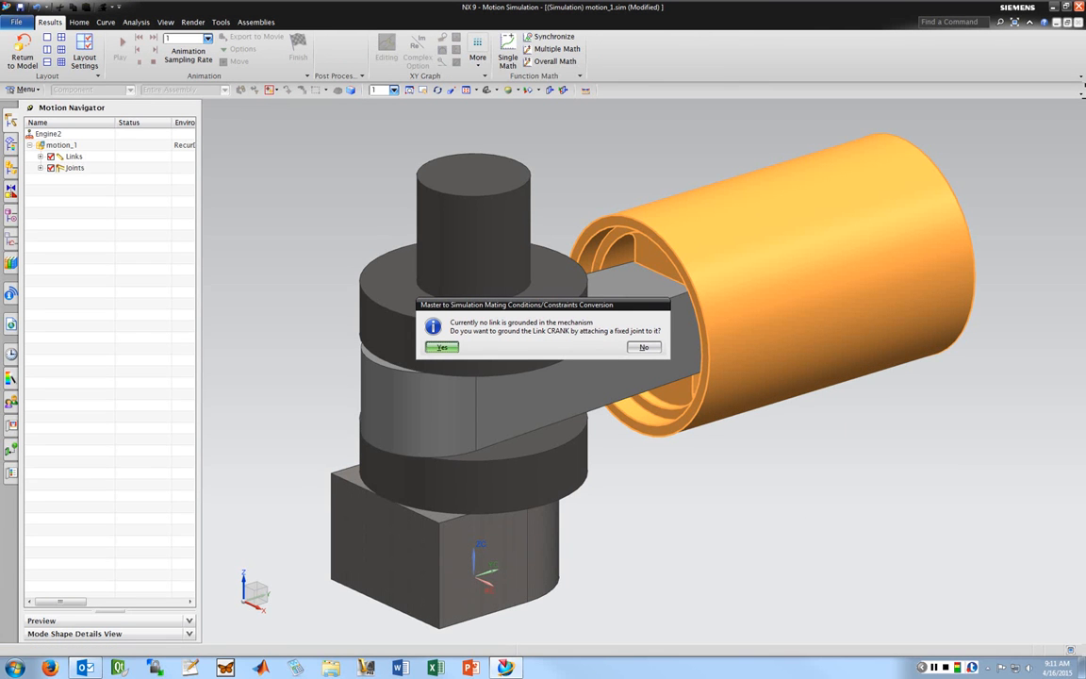
# Decline grounding the CRANK link with a fixed joint, and expand the links and joints of motion_1
pyautogui.moveTo(543, 305); pyautogui.dragTo(533, 301)
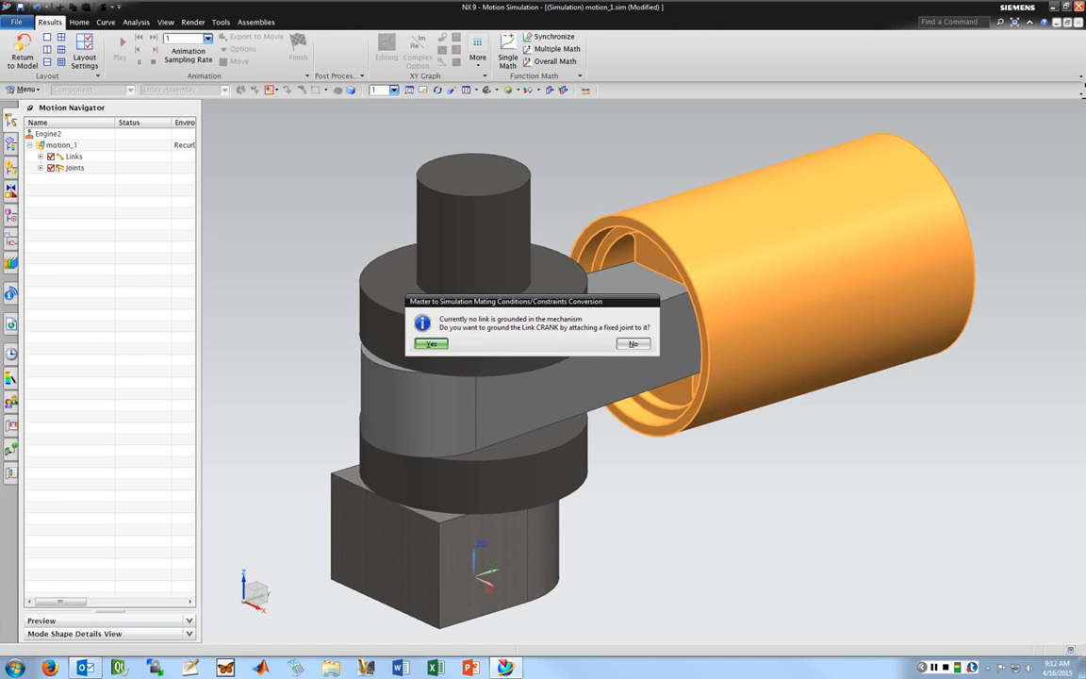
pyautogui.press('Return')
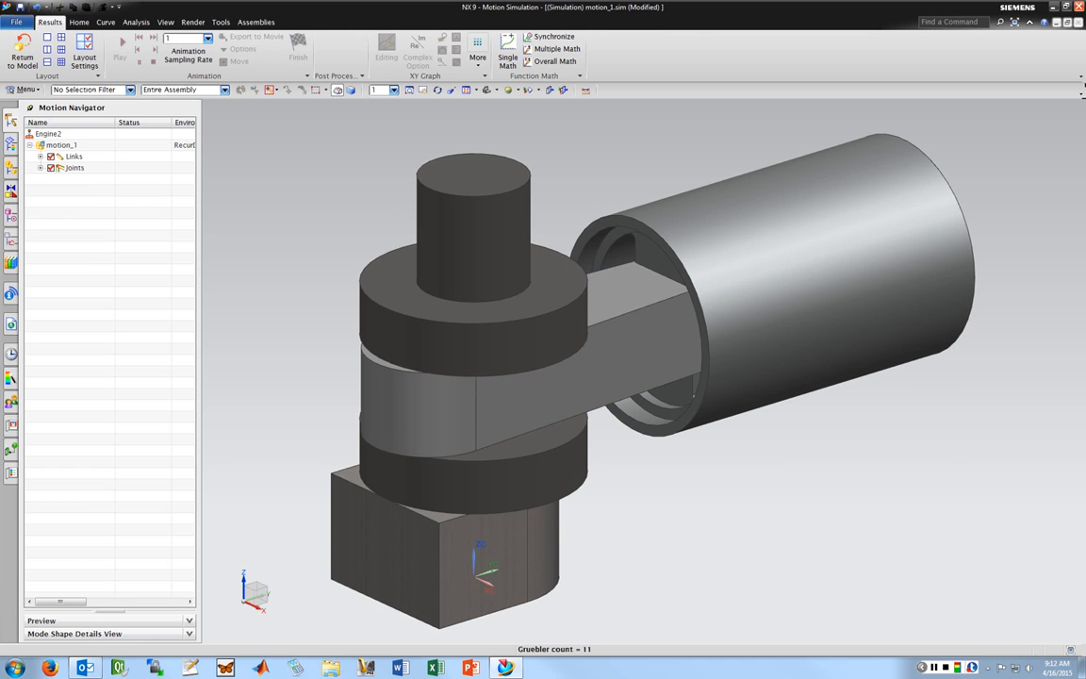
pyautogui.click(41, 168)
pyautogui.click(40, 157)
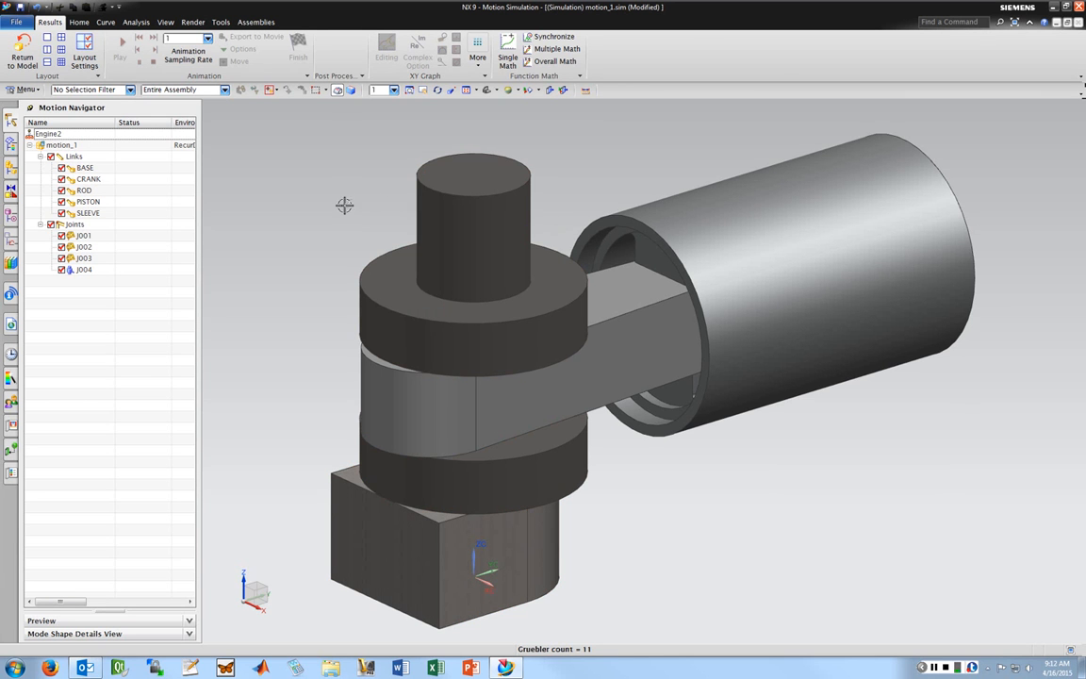
# Create a fixed joint grounding the BASE link, with its origin on the block's face and its vector along the X-axis
pyautogui.click(79, 22)
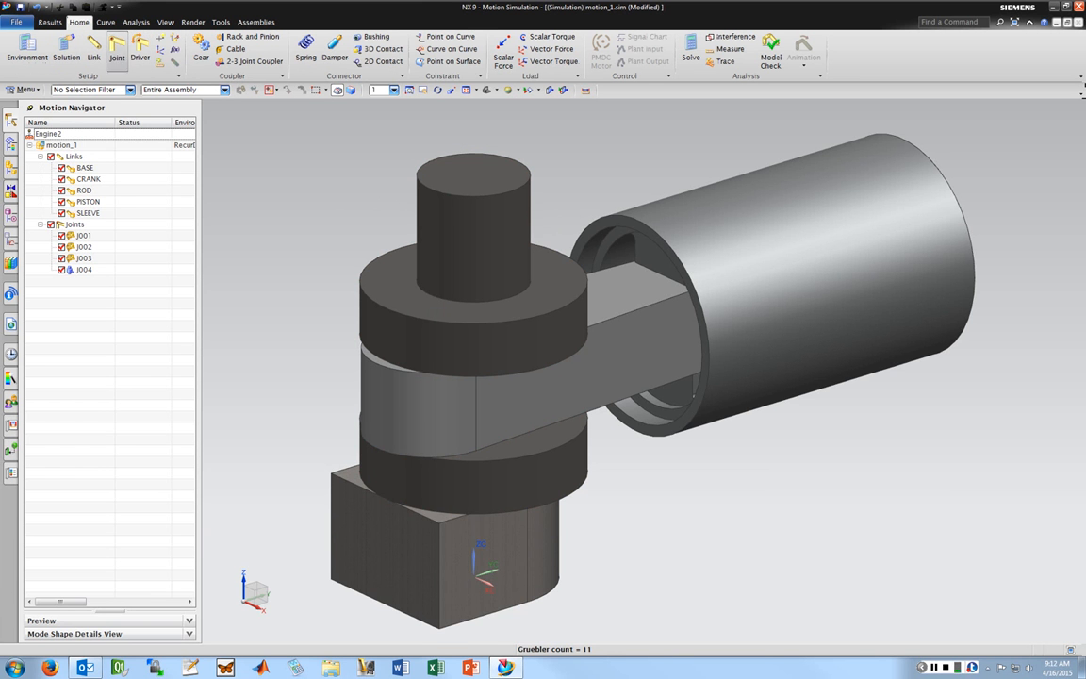
pyautogui.click(116, 47)
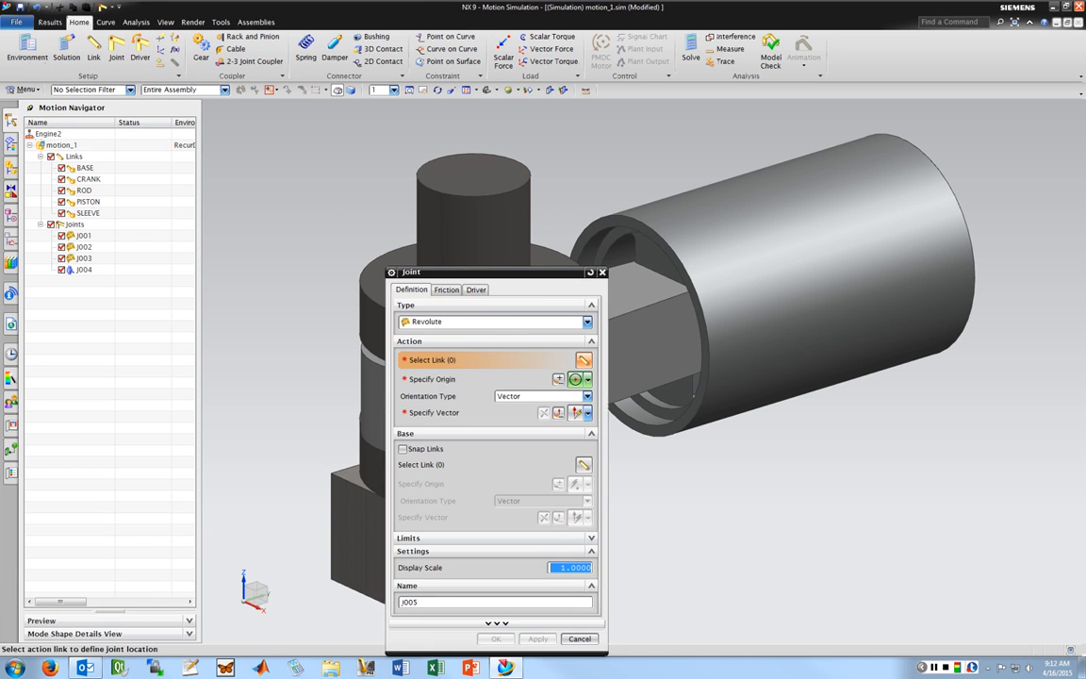
pyautogui.click(424, 322)
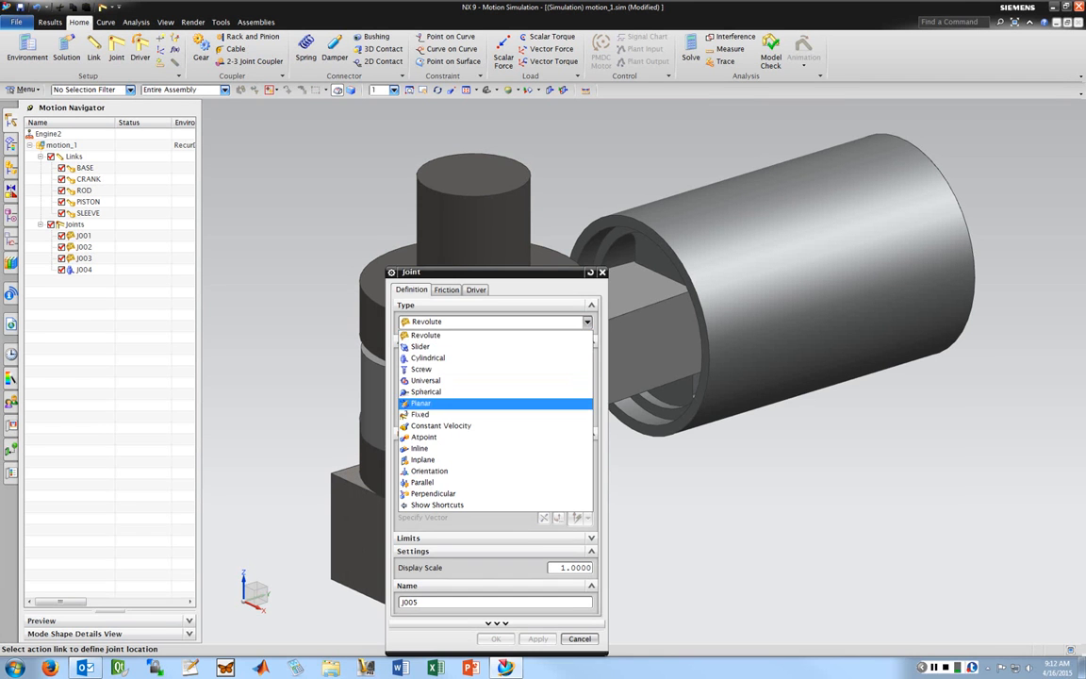
pyautogui.click(420, 413)
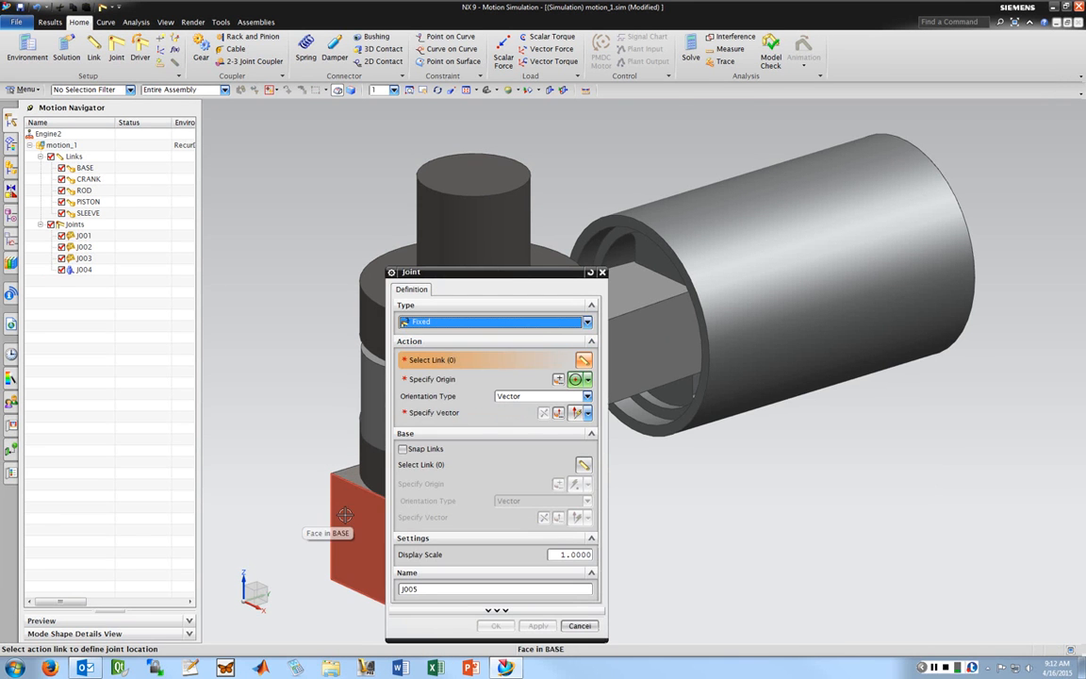
pyautogui.click(340, 513)
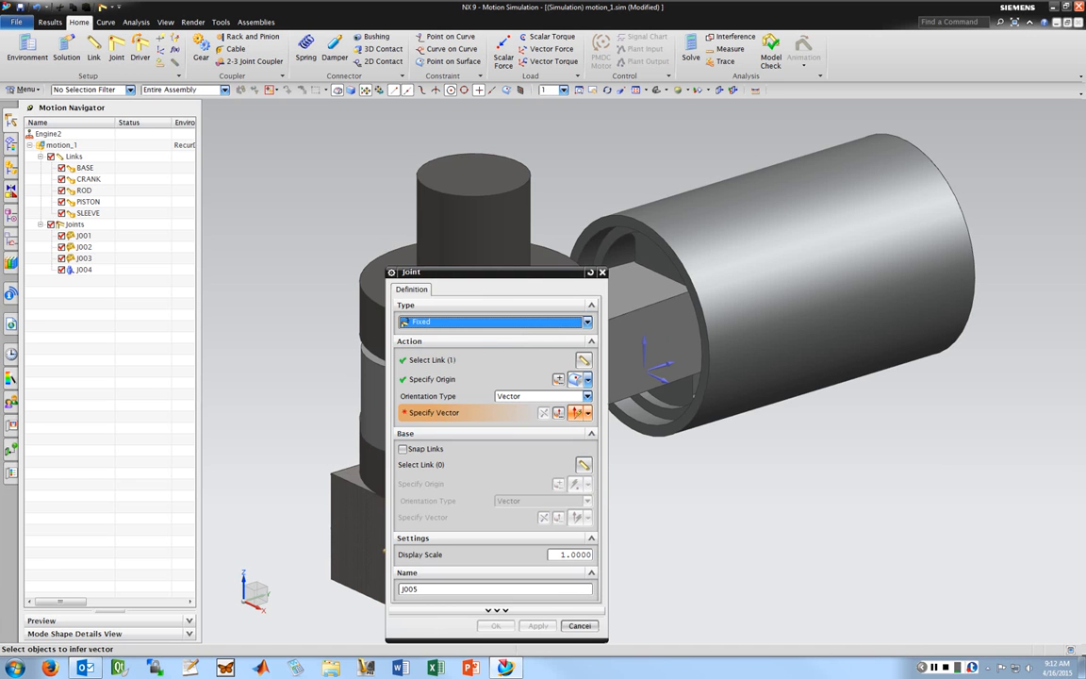
pyautogui.moveTo(452, 272); pyautogui.dragTo(219, 121)
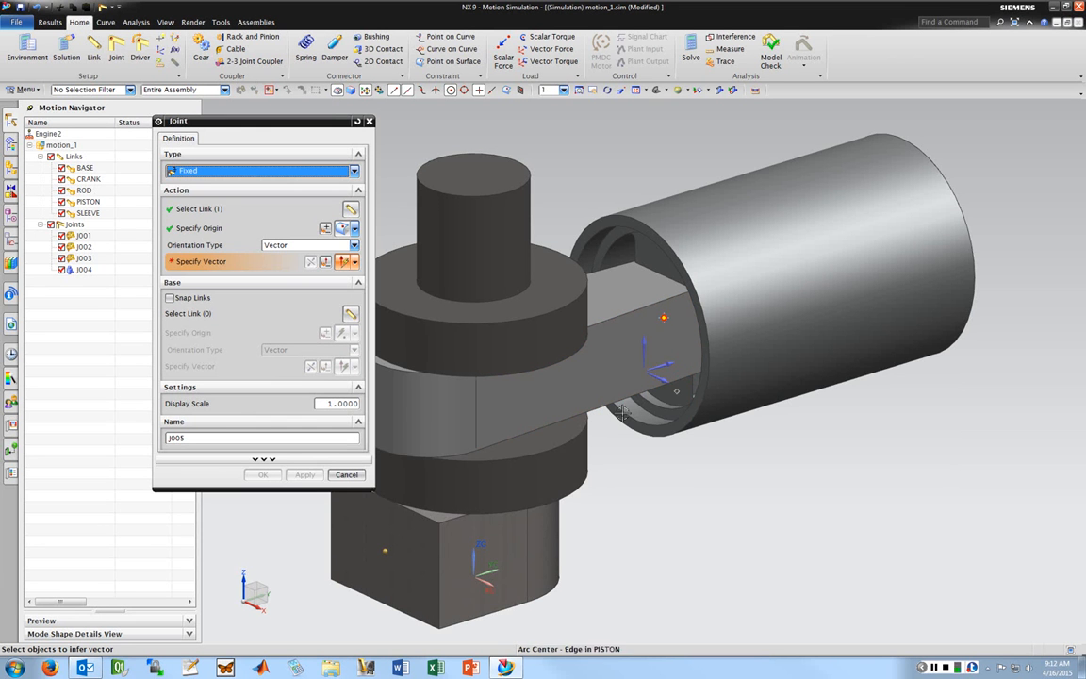
pyautogui.click(661, 380)
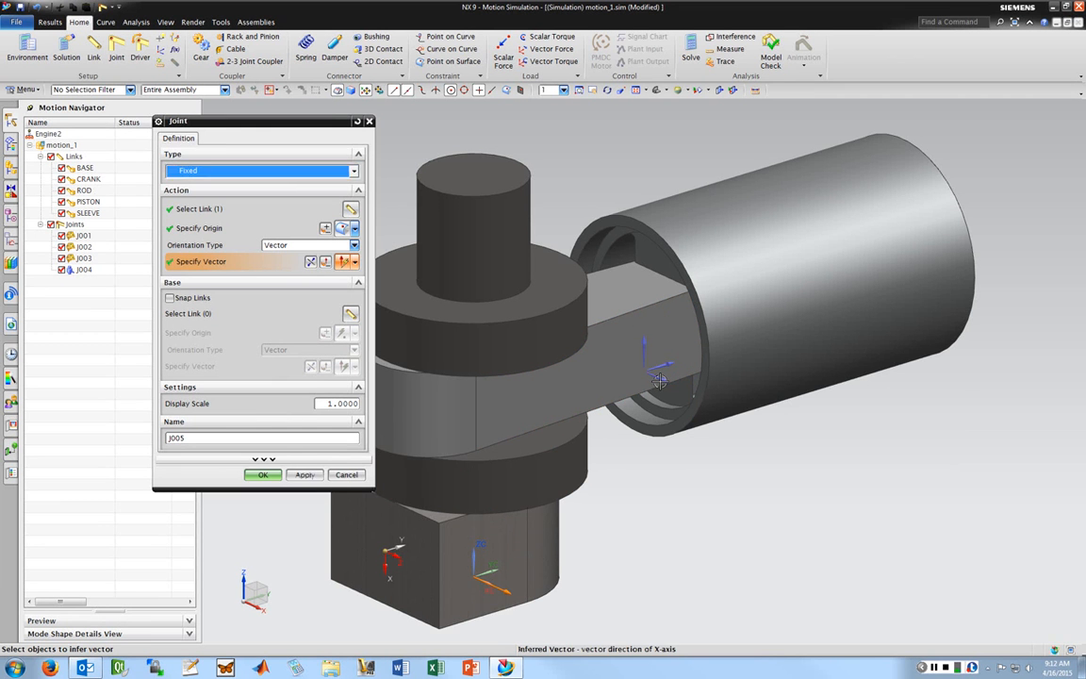
pyautogui.click(263, 474)
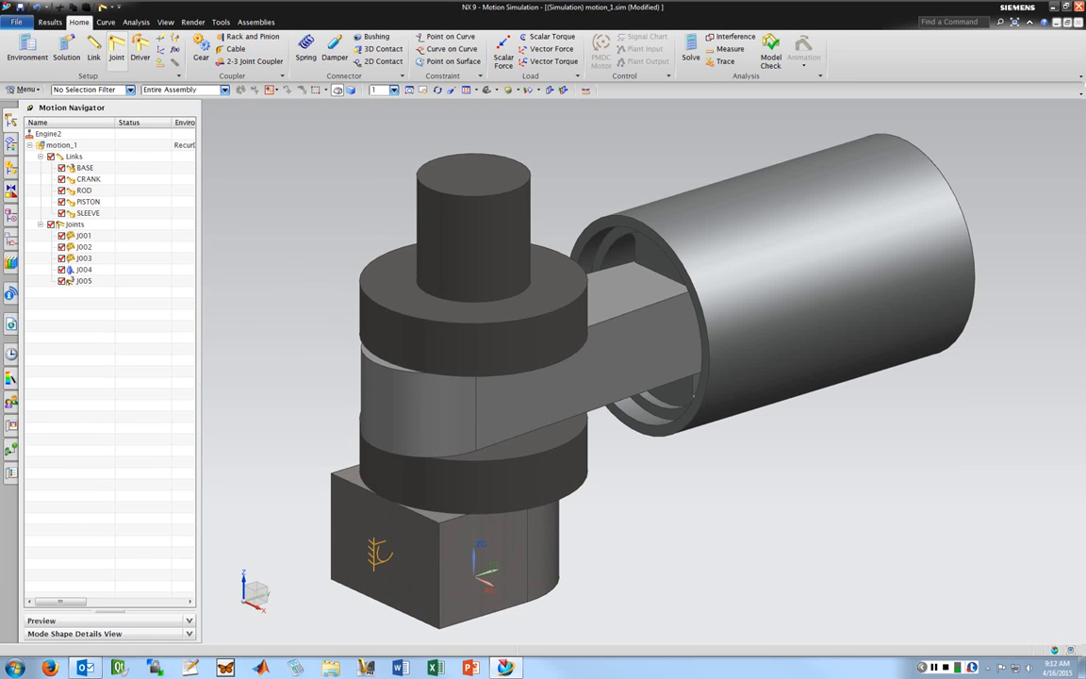
# Create a fixed joint grounding the SLEEVE link, with its vector along the X-axis
pyautogui.click(116, 47)
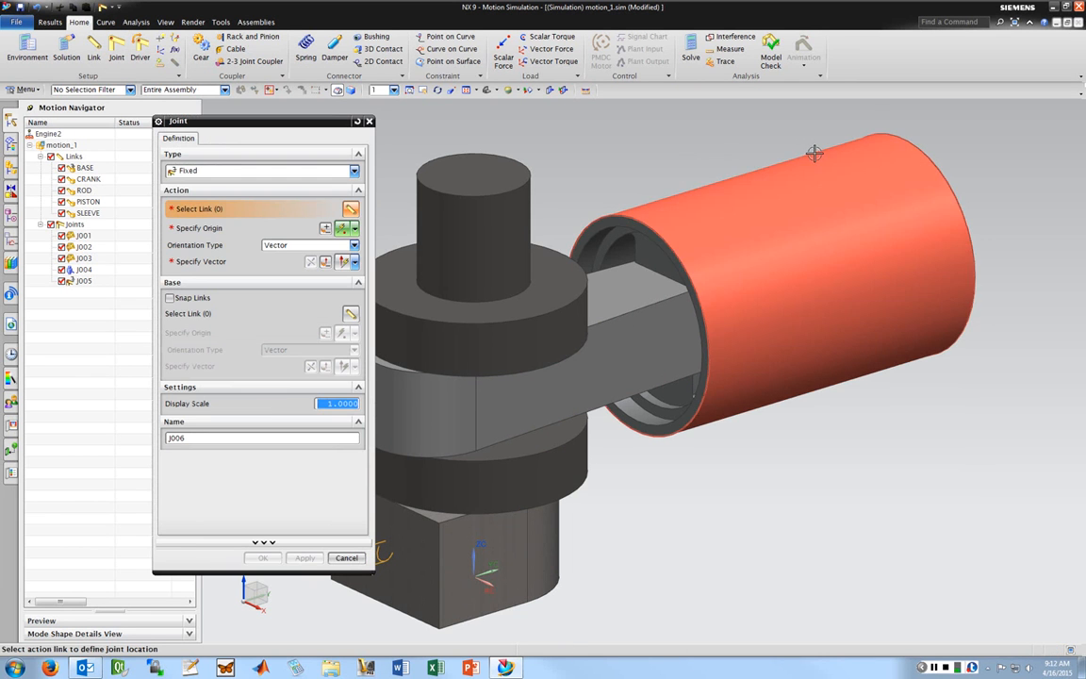
pyautogui.click(732, 137)
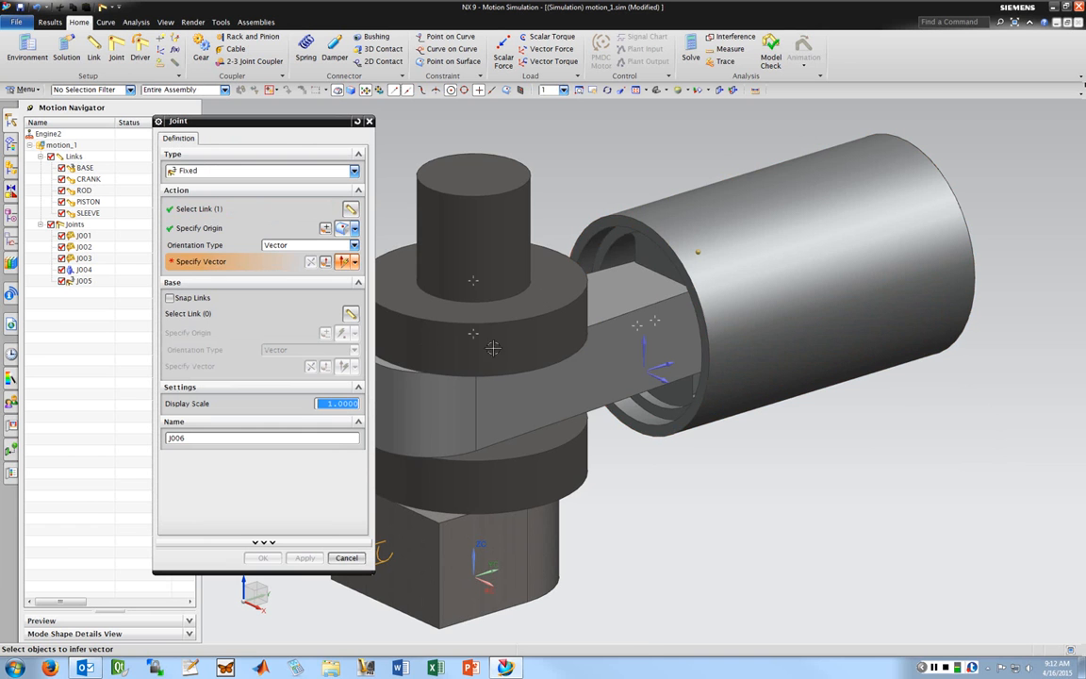
pyautogui.click(668, 381)
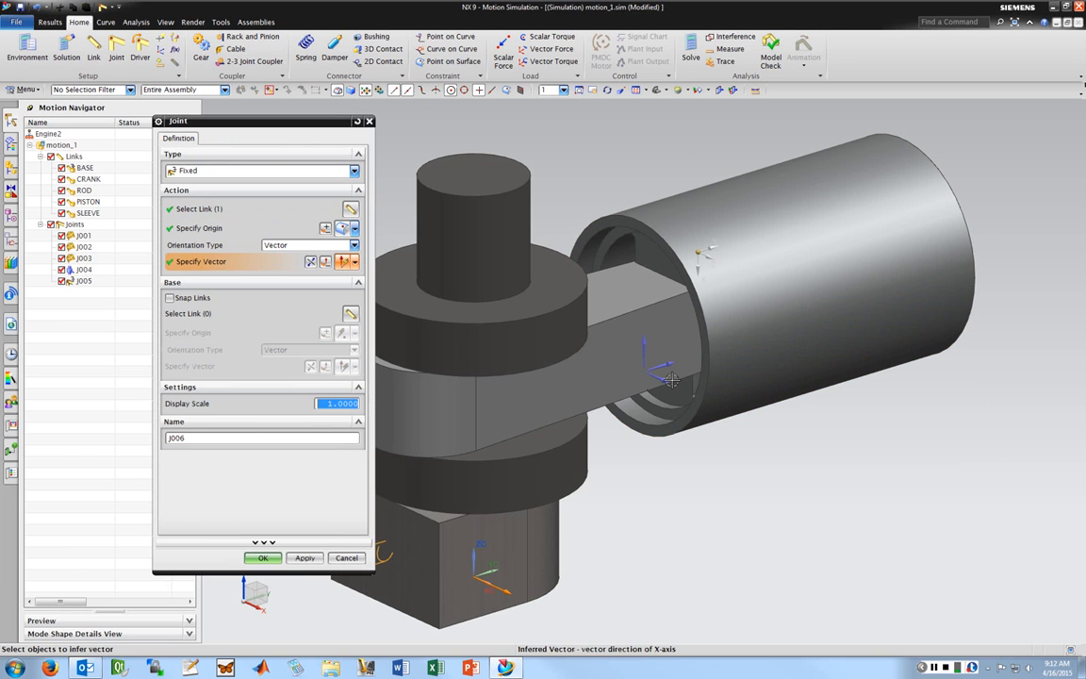
pyautogui.click(263, 558)
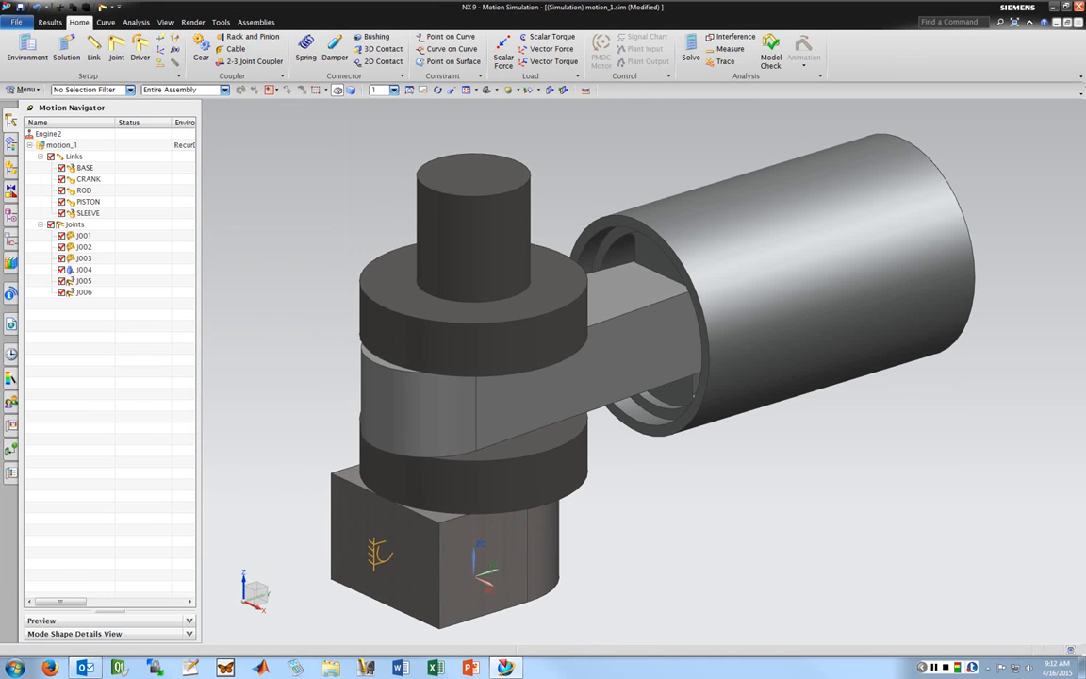
# Check which links the mapped joints J001, J002, J003 and J004 connect
pyautogui.click(84, 235)
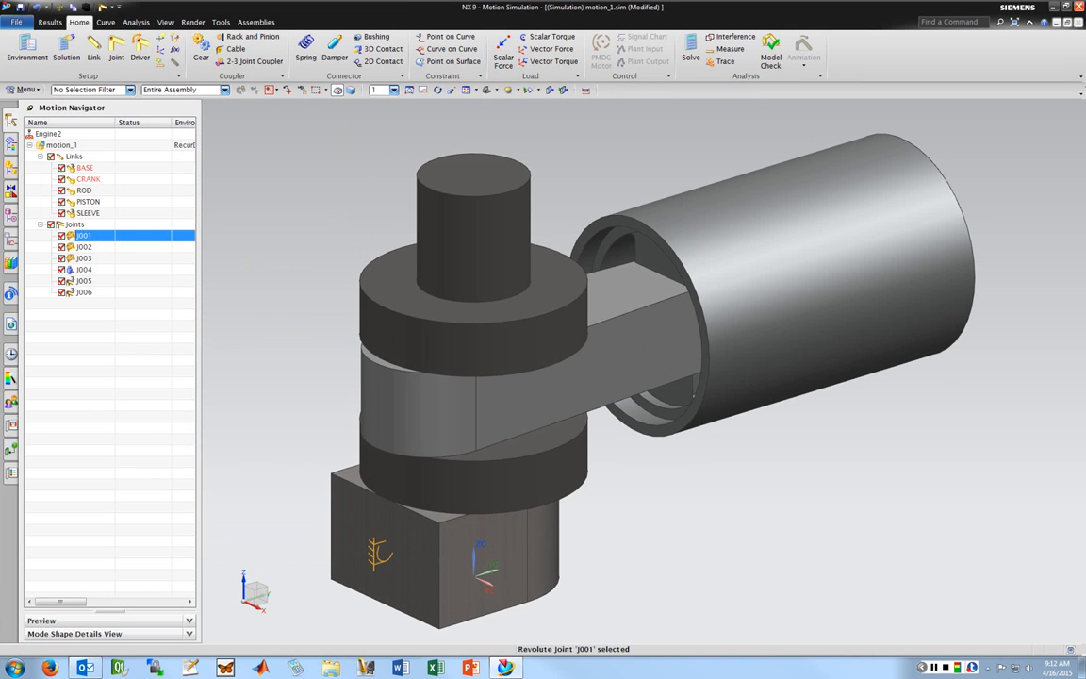
pyautogui.click(84, 247)
pyautogui.click(84, 258)
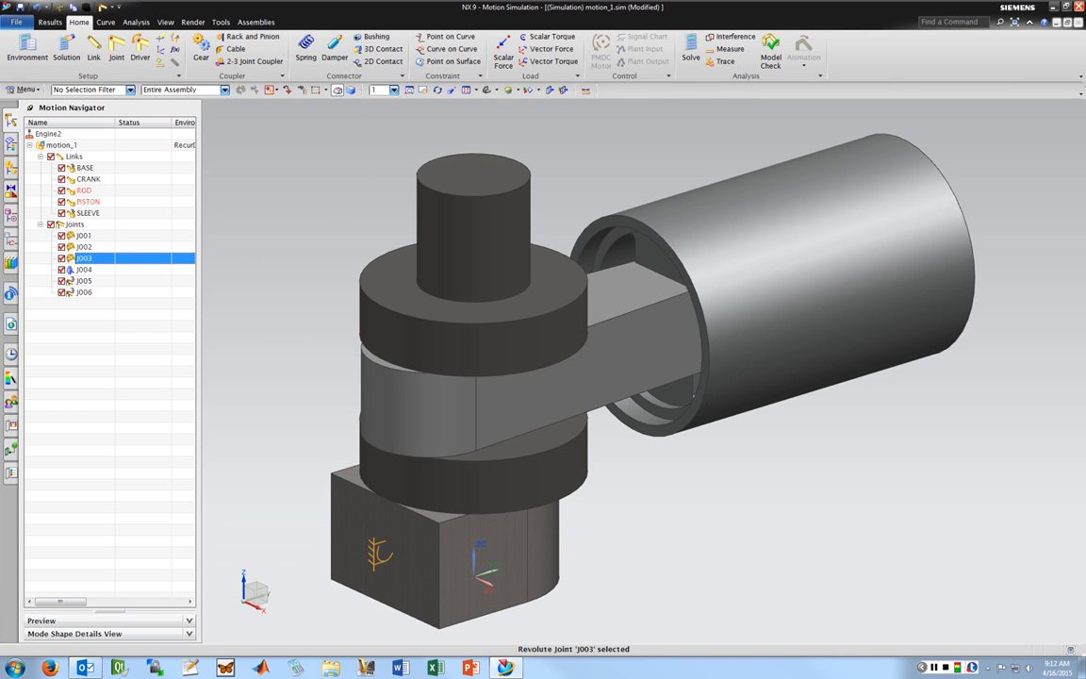
pyautogui.click(83, 269)
pyautogui.click(84, 236)
pyautogui.click(84, 247)
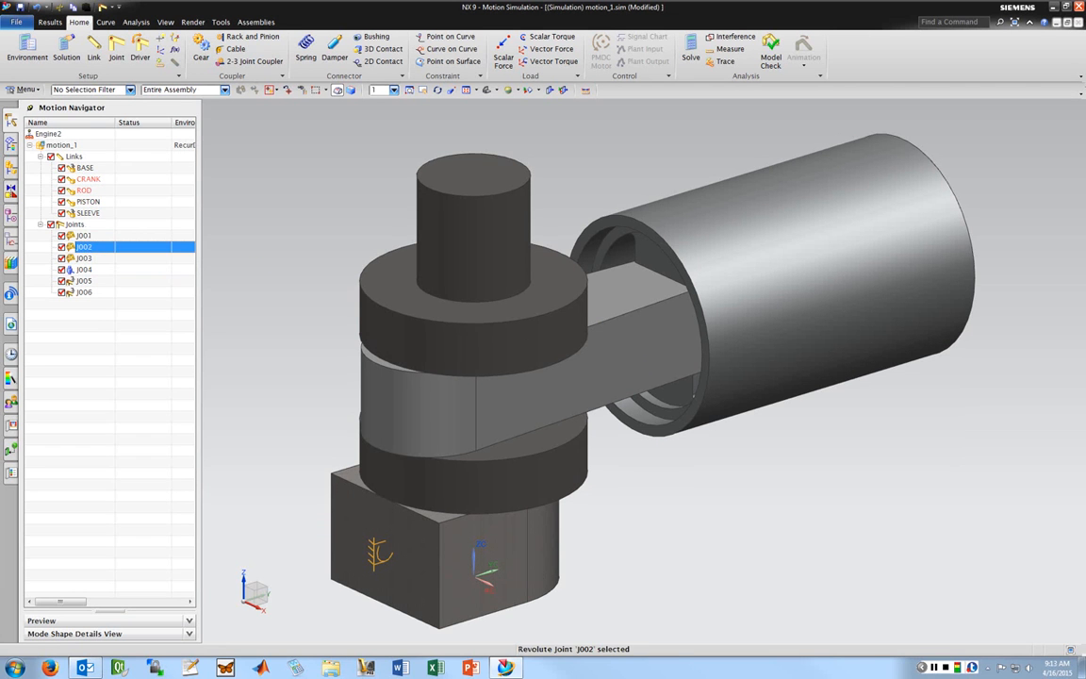
pyautogui.click(84, 235)
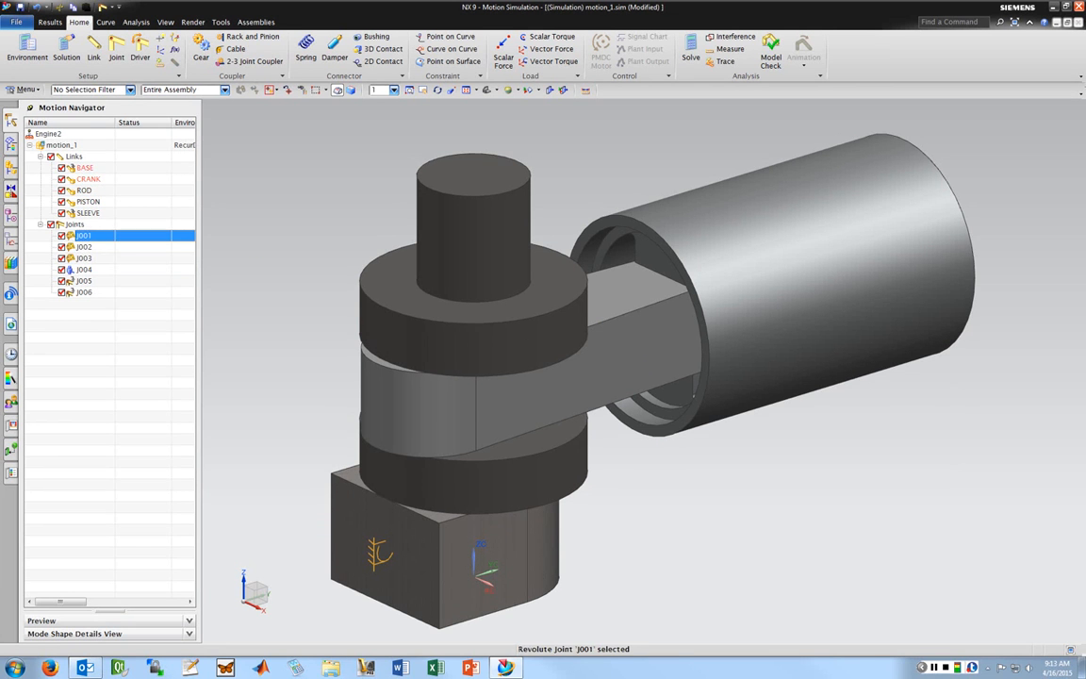
pyautogui.click(84, 247)
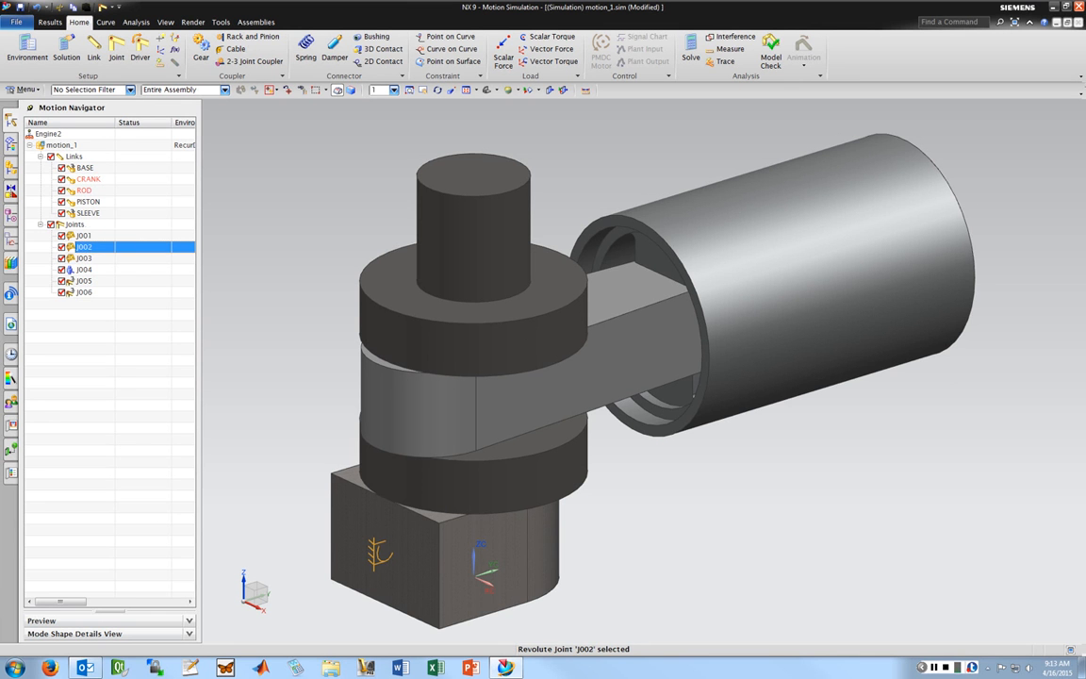
pyautogui.click(84, 258)
pyautogui.click(78, 269)
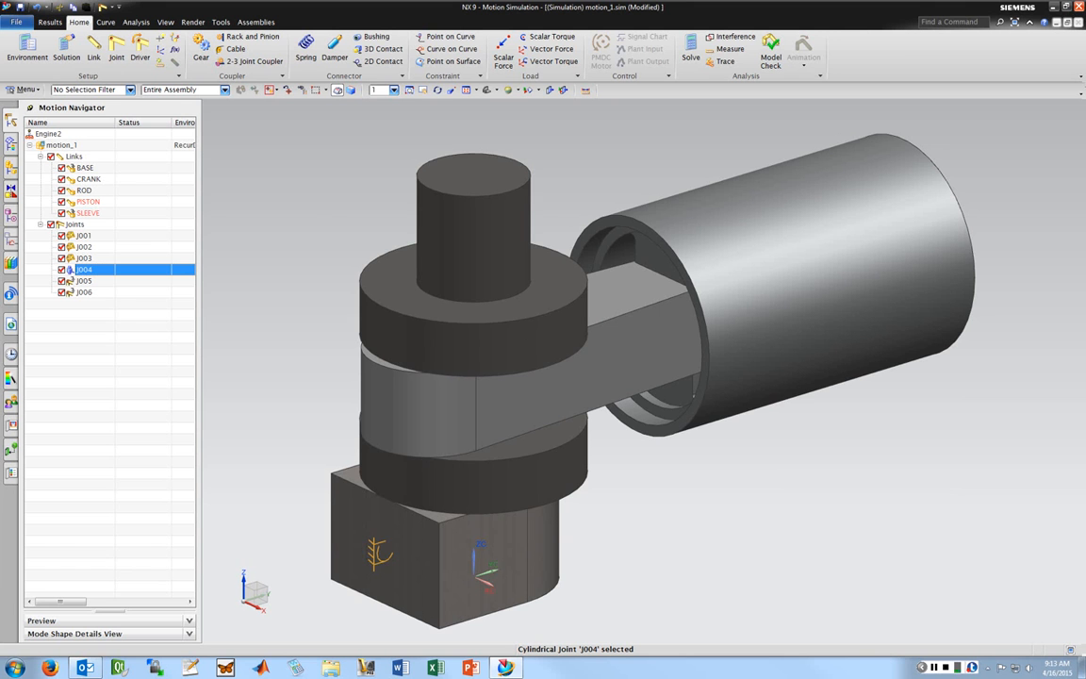
# Define a driver on revolute joint J001 between BASE and CRANK with constant rotation and an acceleration of 0
pyautogui.scroll(-2, 551, 138)
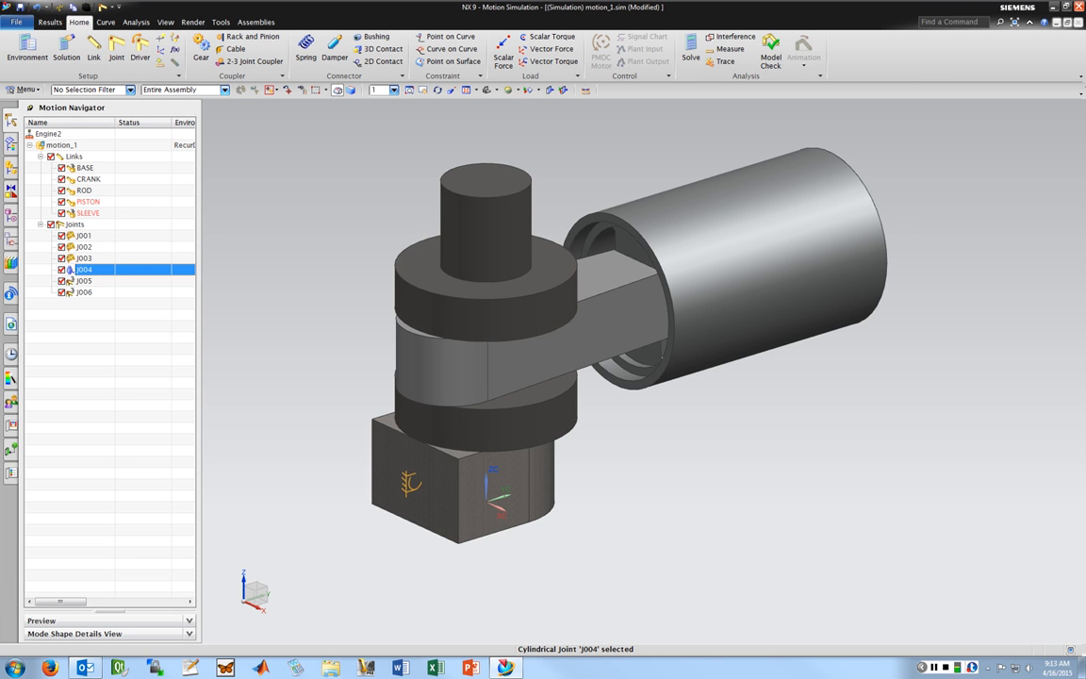
pyautogui.click(140, 49)
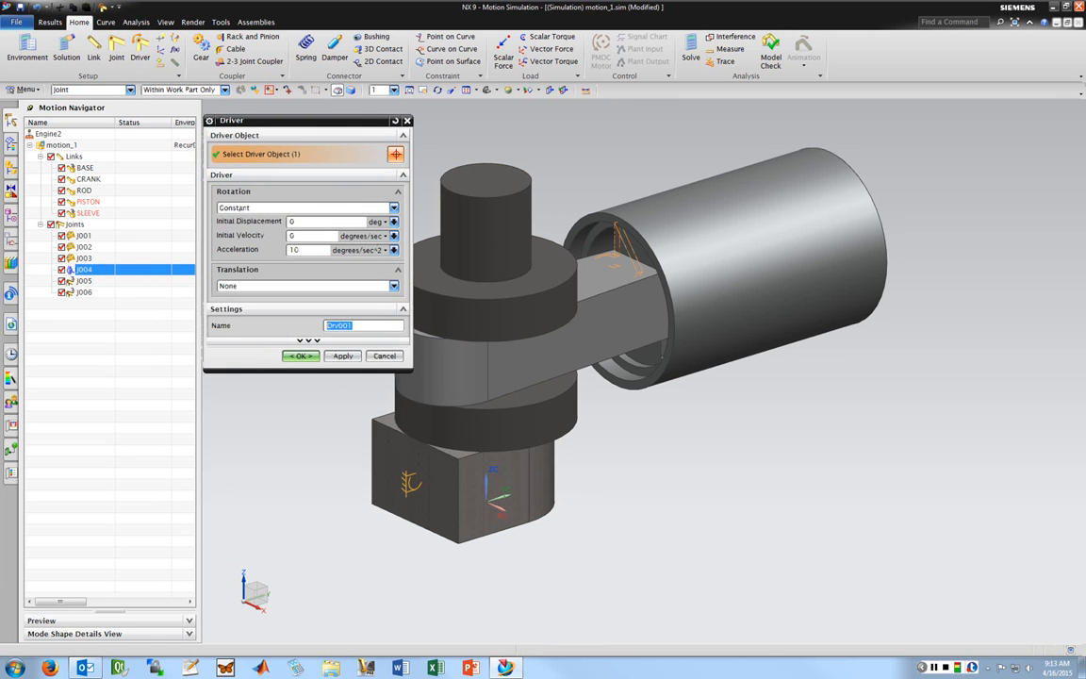
pyautogui.click(84, 235)
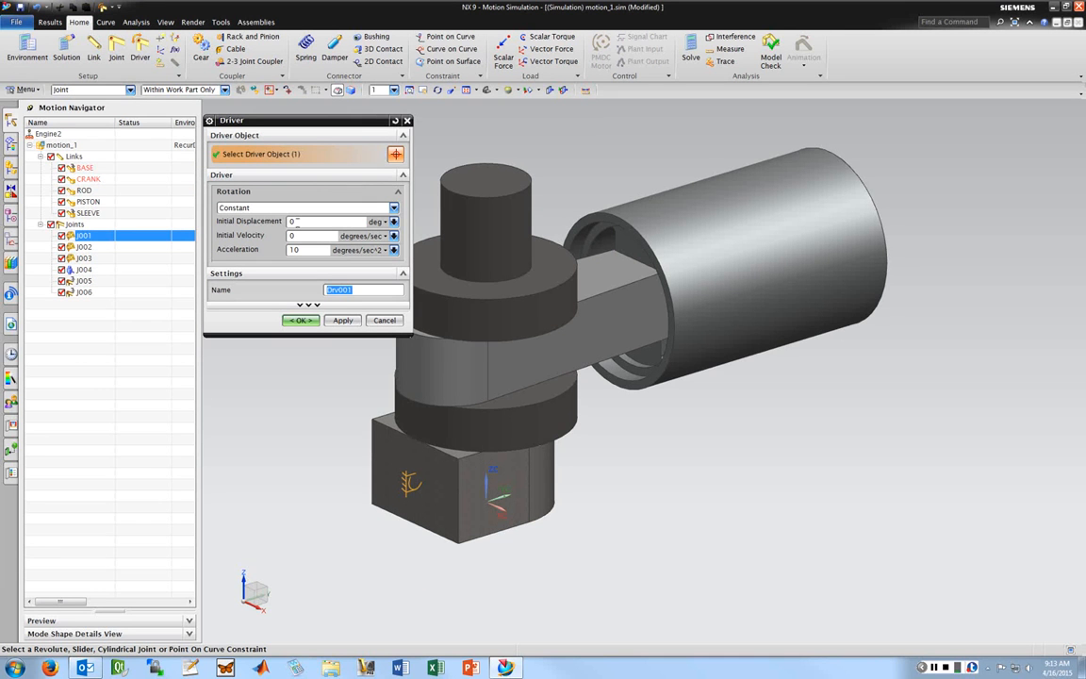
pyautogui.click(304, 207)
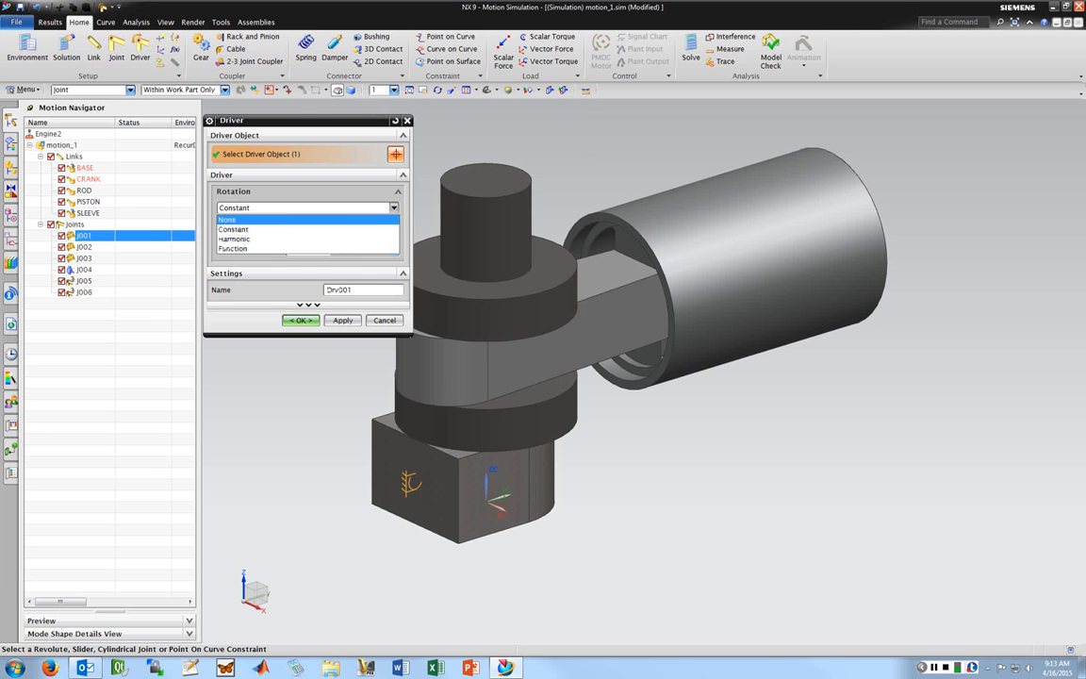
pyautogui.click(254, 229)
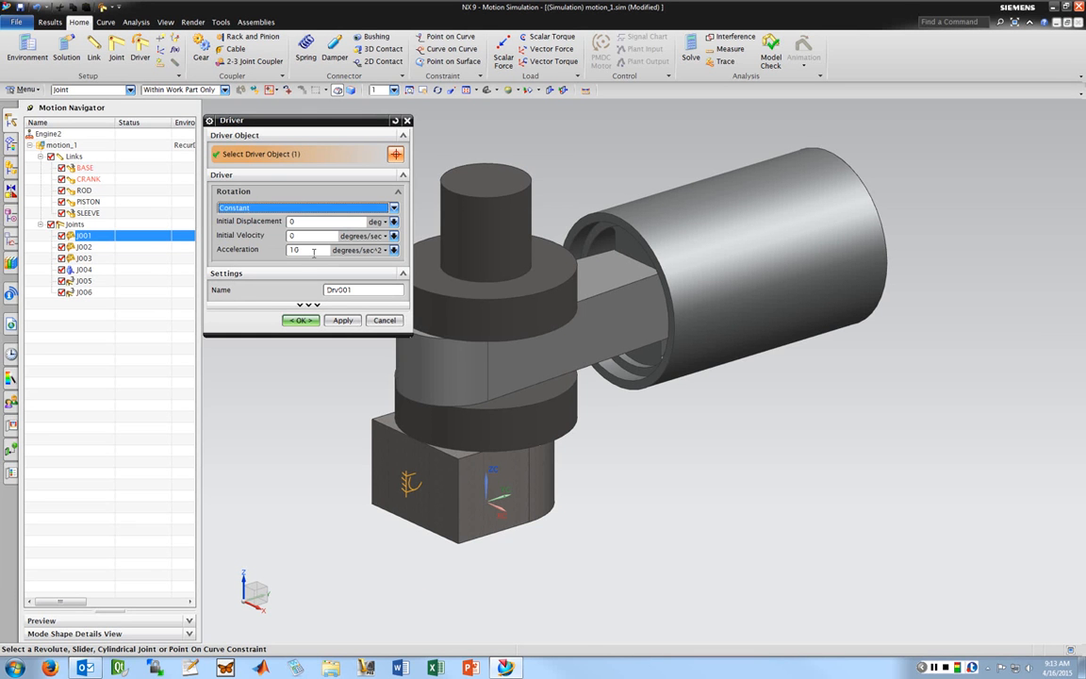
pyautogui.moveTo(310, 251); pyautogui.dragTo(261, 251)
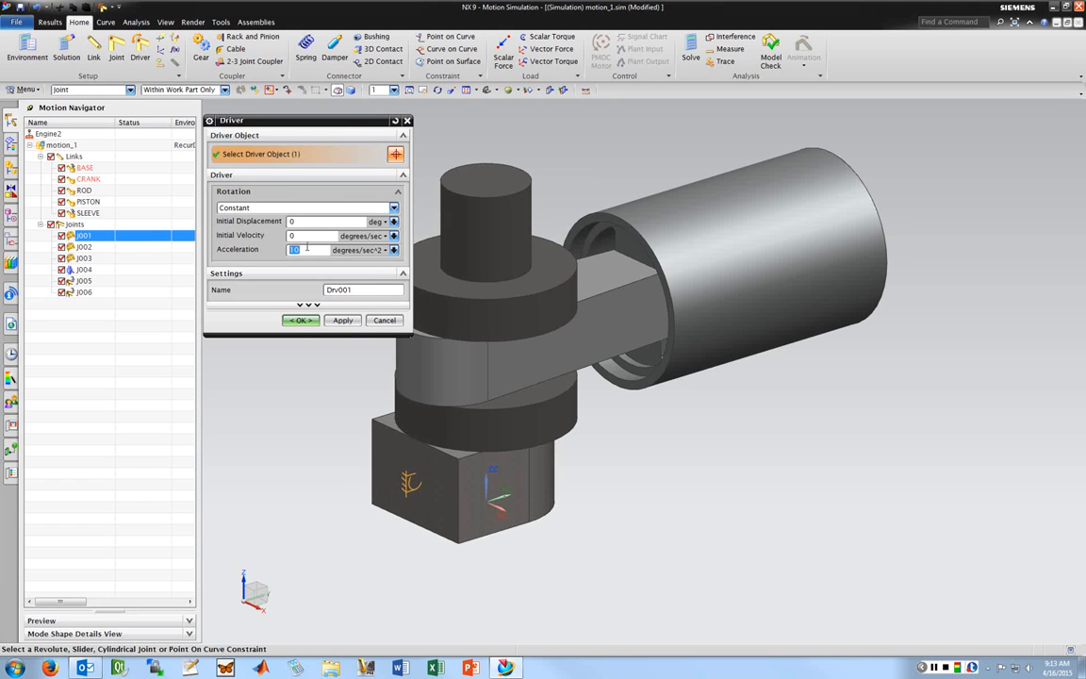
pyautogui.write('0')
# Enter the driver's initial velocity in rev/min and create the driver
pyautogui.click(393, 236)
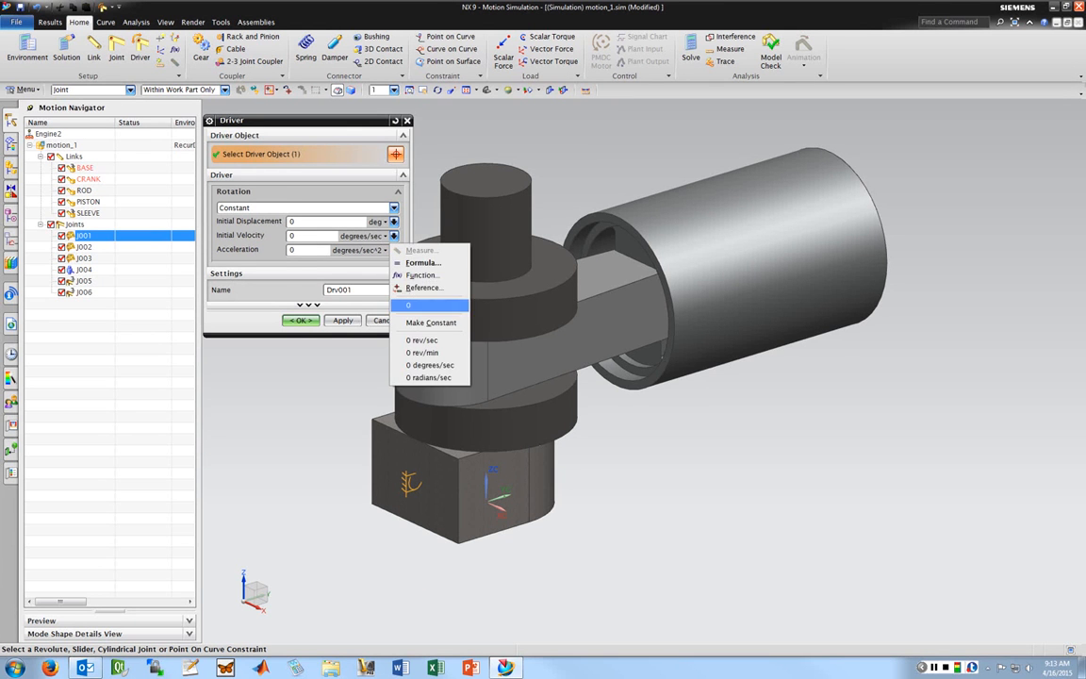
pyautogui.click(424, 352)
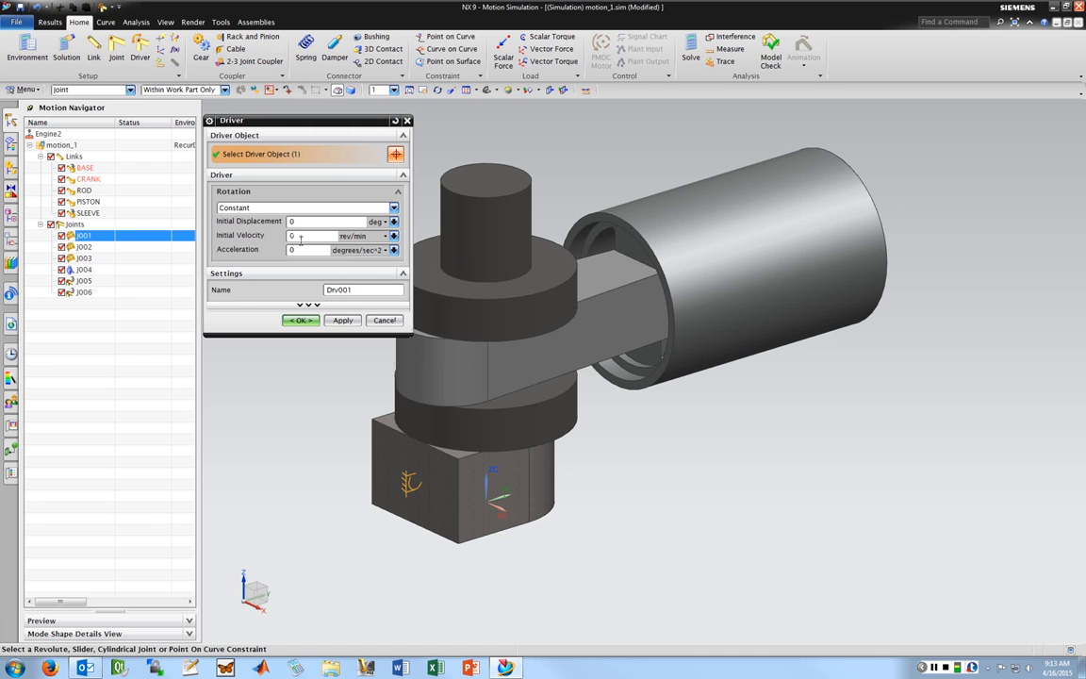
pyautogui.moveTo(312, 237); pyautogui.dragTo(285, 238)
pyautogui.write('1000')
pyautogui.moveTo(309, 236); pyautogui.dragTo(296, 236)
pyautogui.write('200')
pyautogui.click(299, 320)
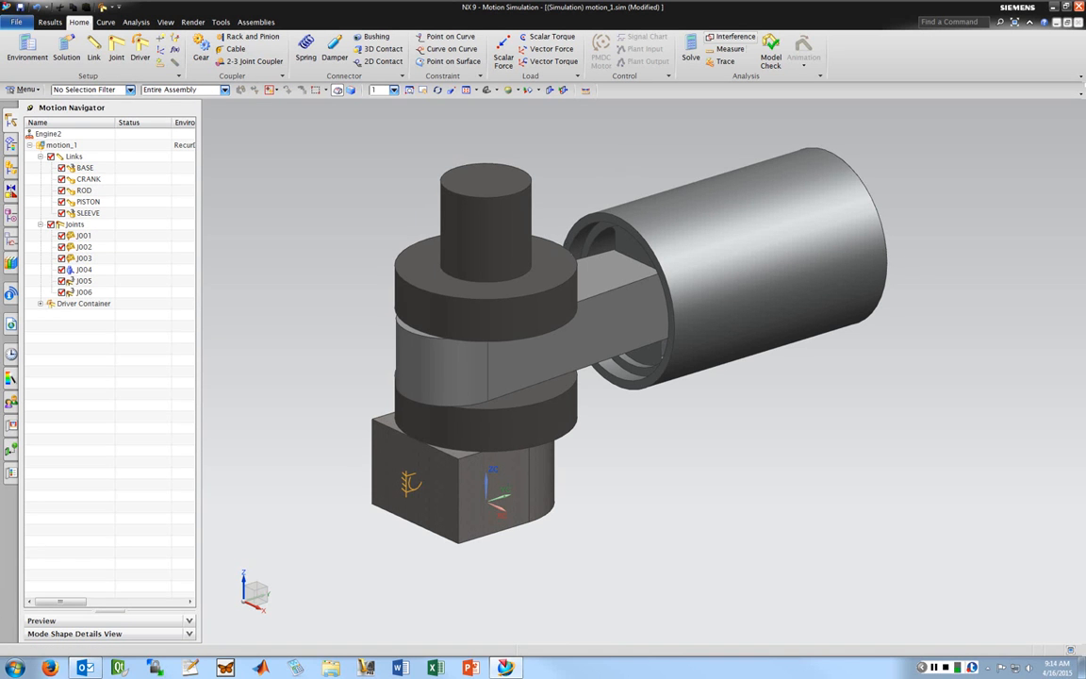
# Set up a new Normal Run Kinematics/Dynamics solution with a time of .04 sec and 100 steps
pyautogui.click(691, 55)
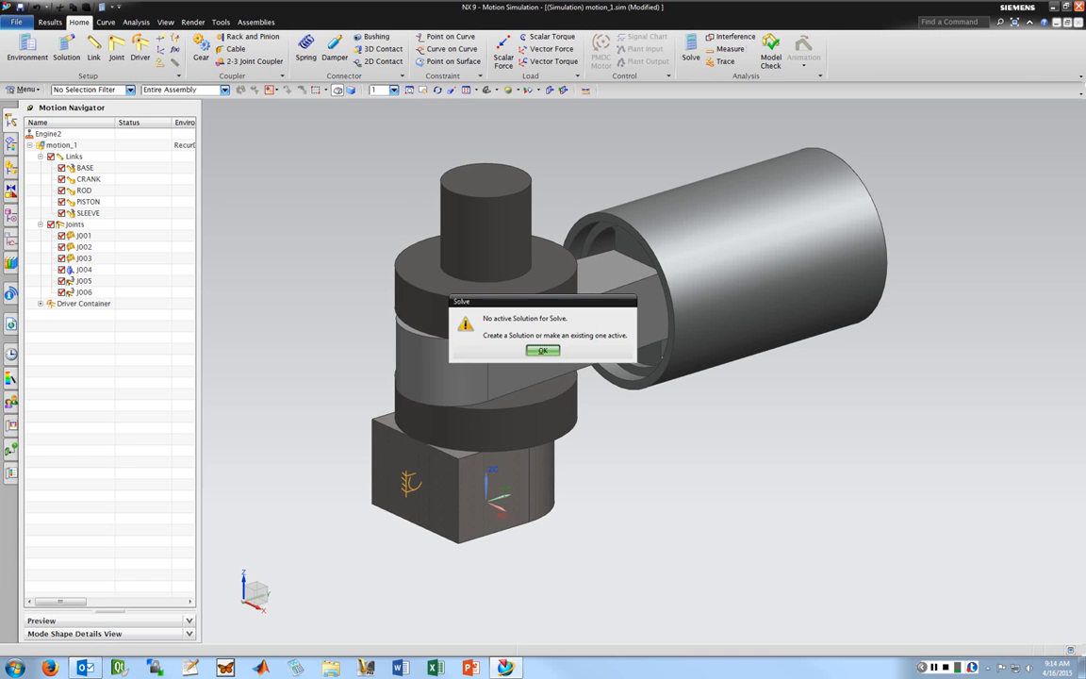
pyautogui.click(542, 349)
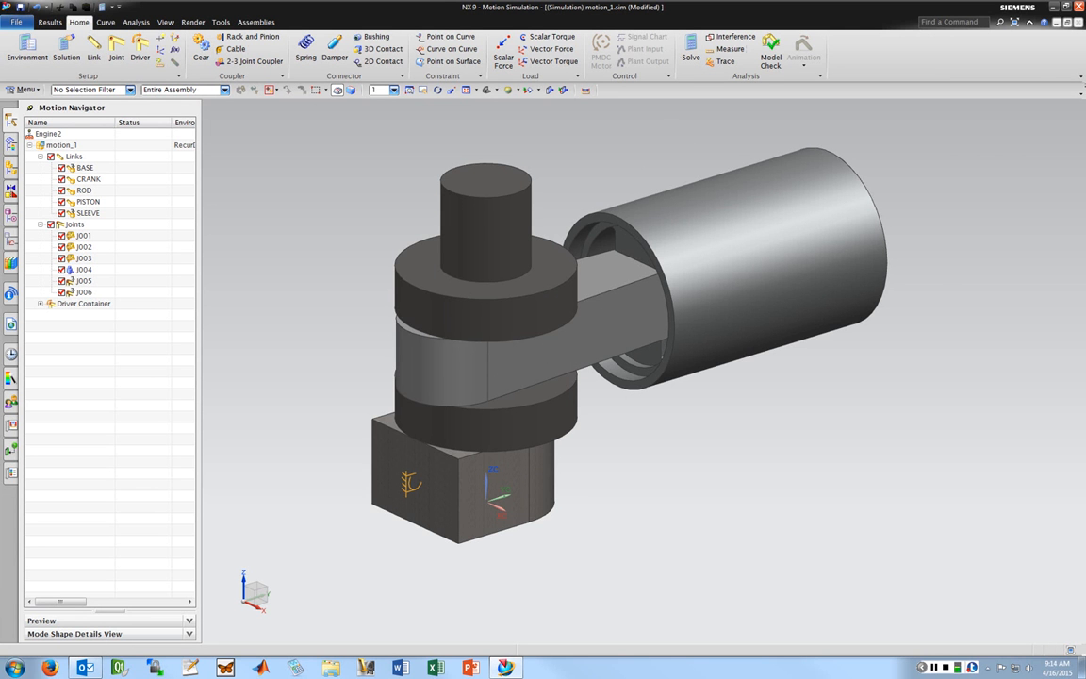
pyautogui.click(66, 47)
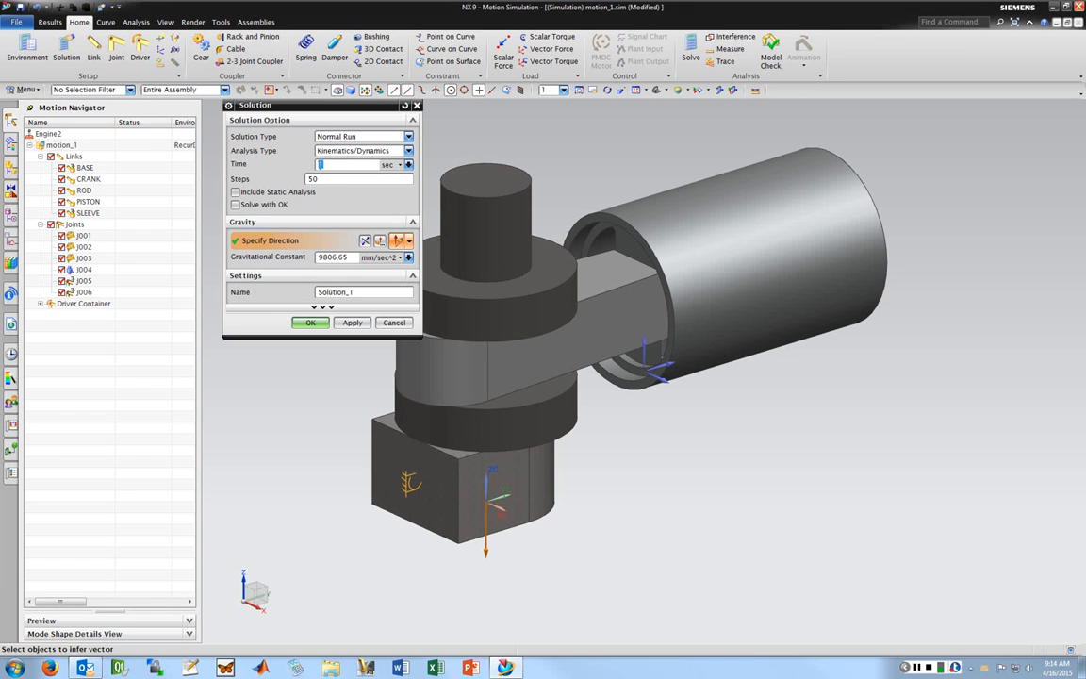
pyautogui.write('04')
pyautogui.press('Tab')
pyautogui.write('100')
# Direct gravity along negative Y with a gravitational constant of 9.80665 m/sec^2, and create the solution
pyautogui.click(397, 241)
pyautogui.click(408, 257)
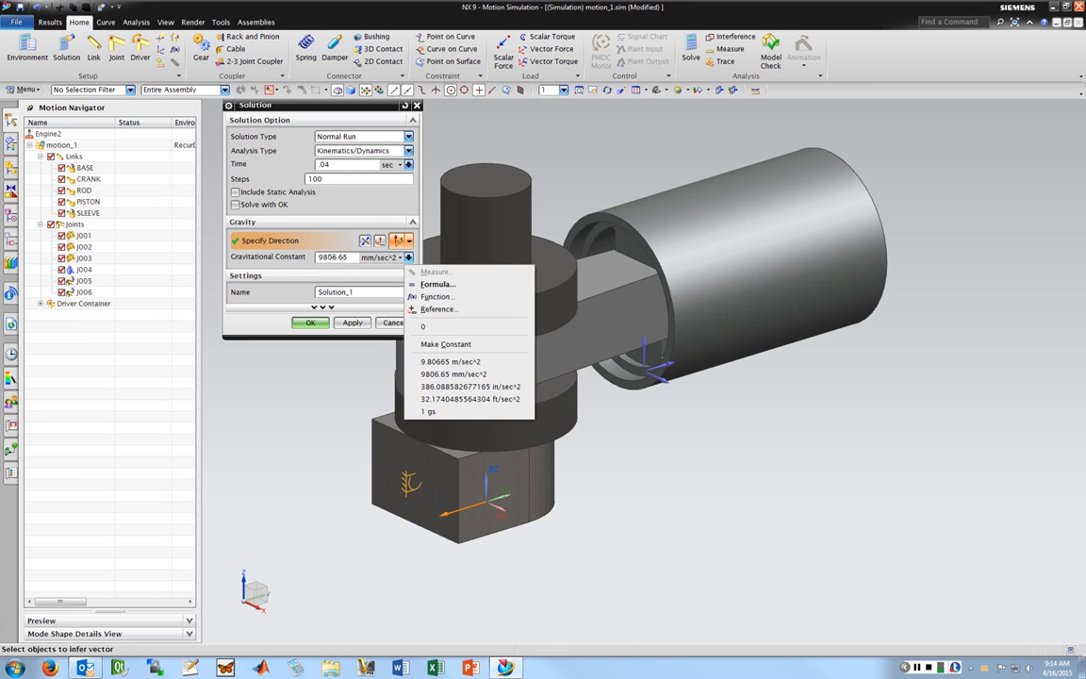
pyautogui.click(449, 361)
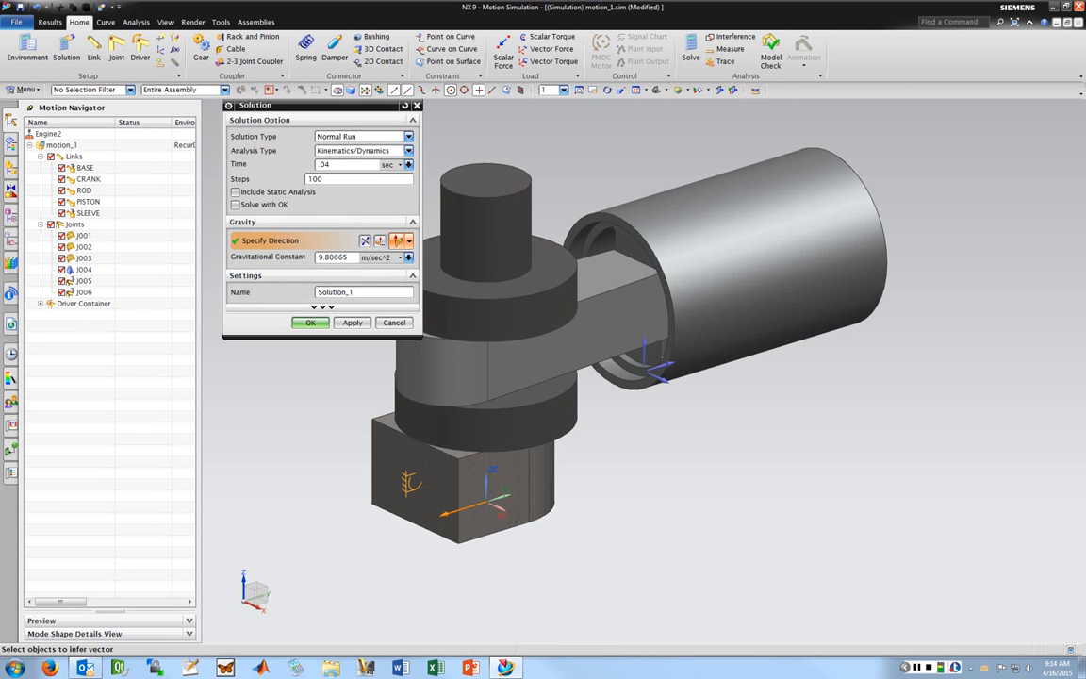
pyautogui.click(310, 322)
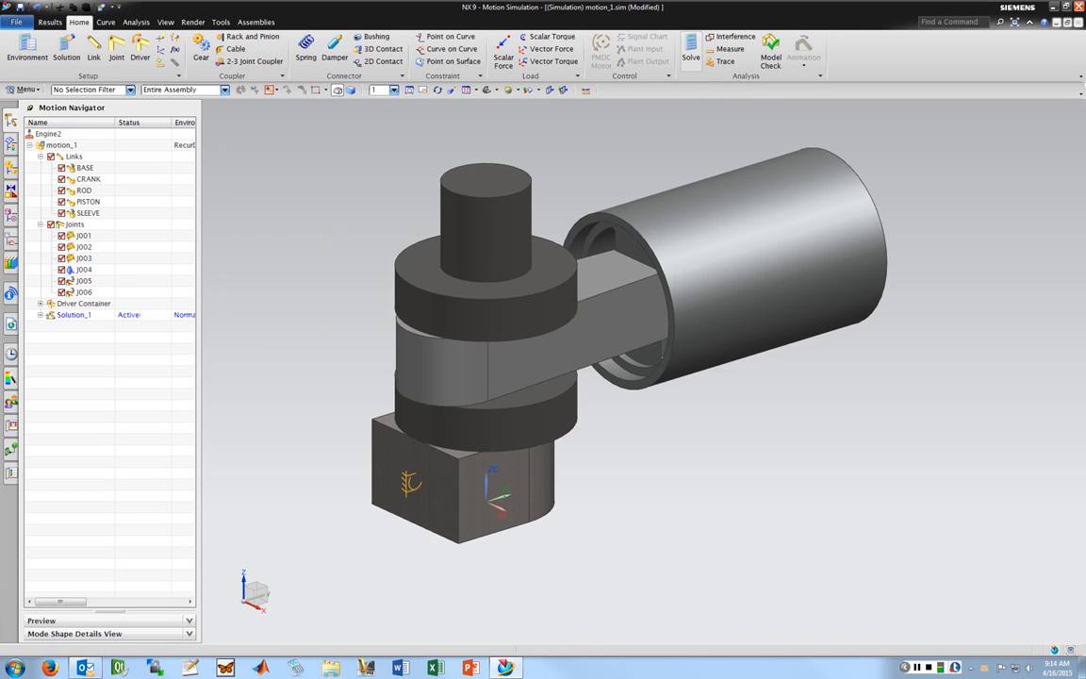
# Solve Solution_1 and shift the solver's information listing aside
pyautogui.click(691, 55)
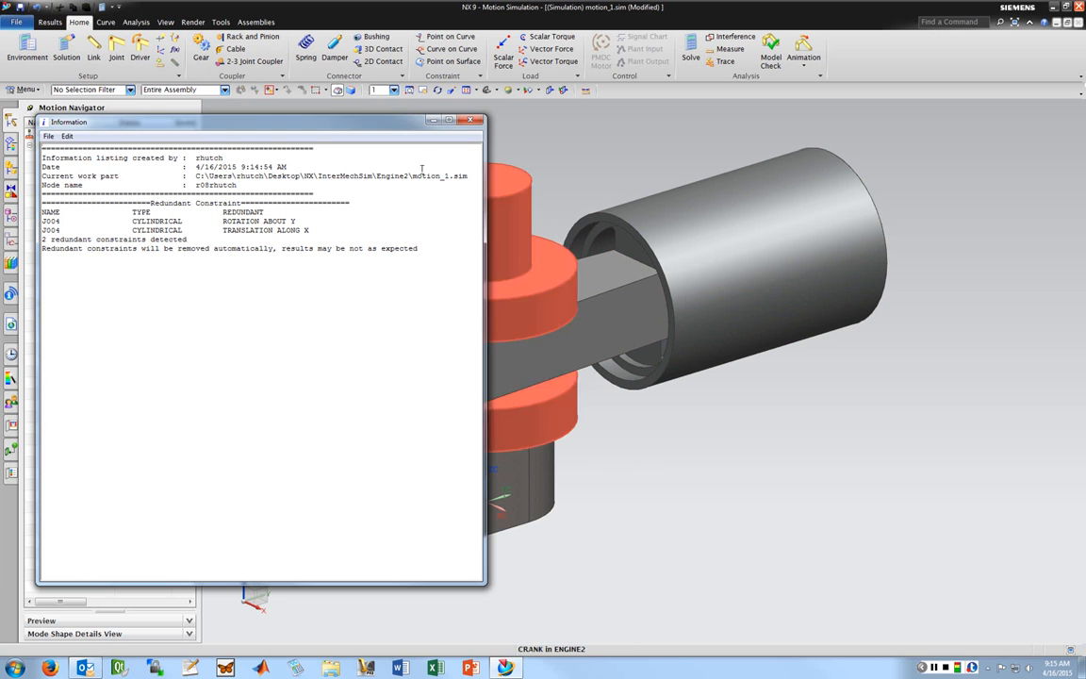
pyautogui.moveTo(129, 122); pyautogui.dragTo(184, 118)
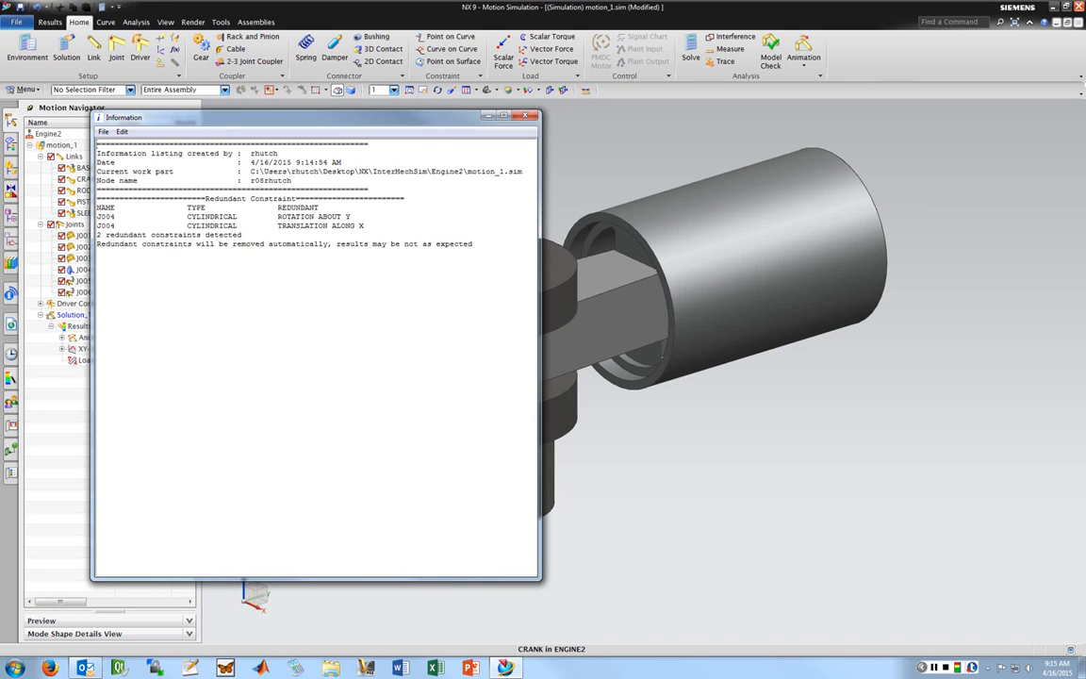
# Dismiss the solver's information listing, play the animation of Solution_1, and exit the animation controls
pyautogui.moveTo(185, 120); pyautogui.dragTo(210, 119)
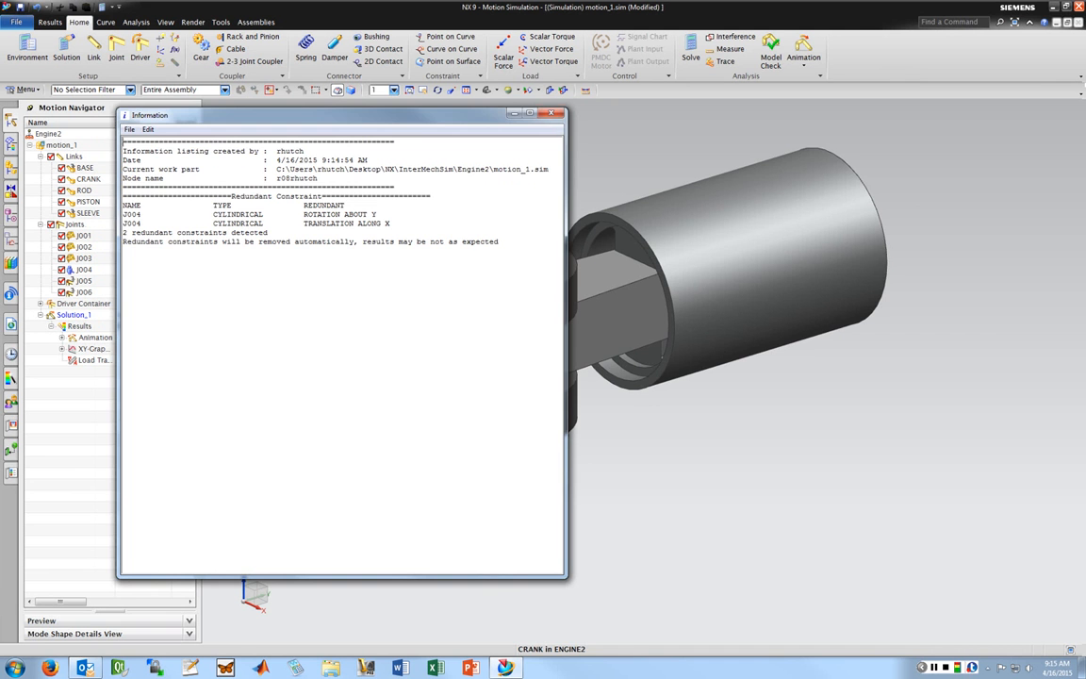
pyautogui.click(552, 114)
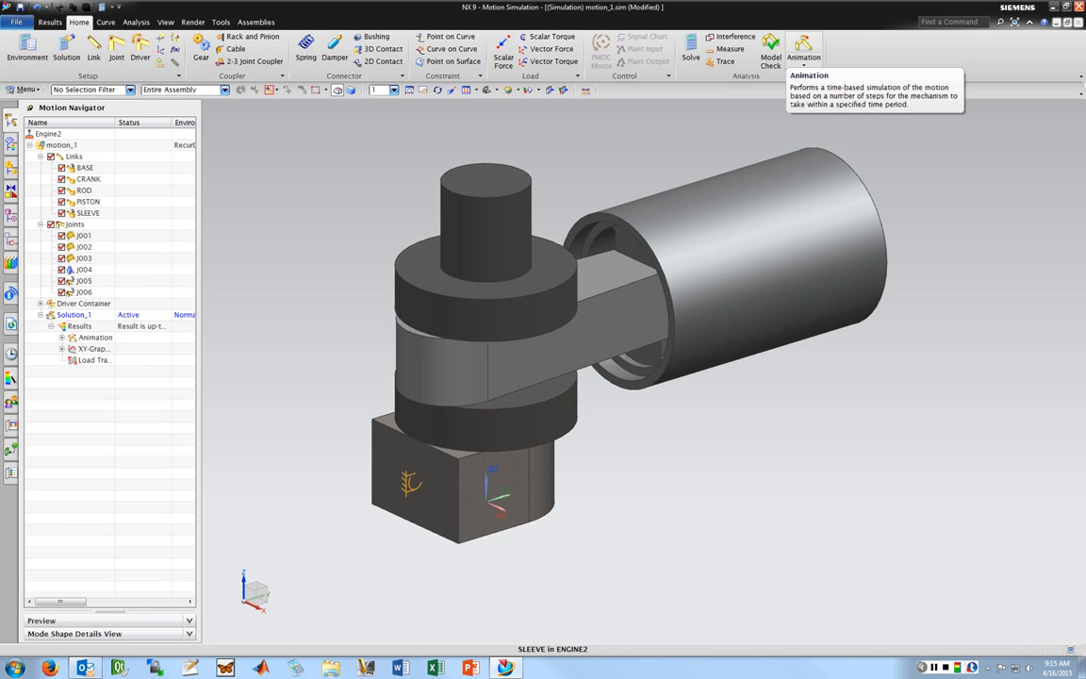
pyautogui.click(803, 48)
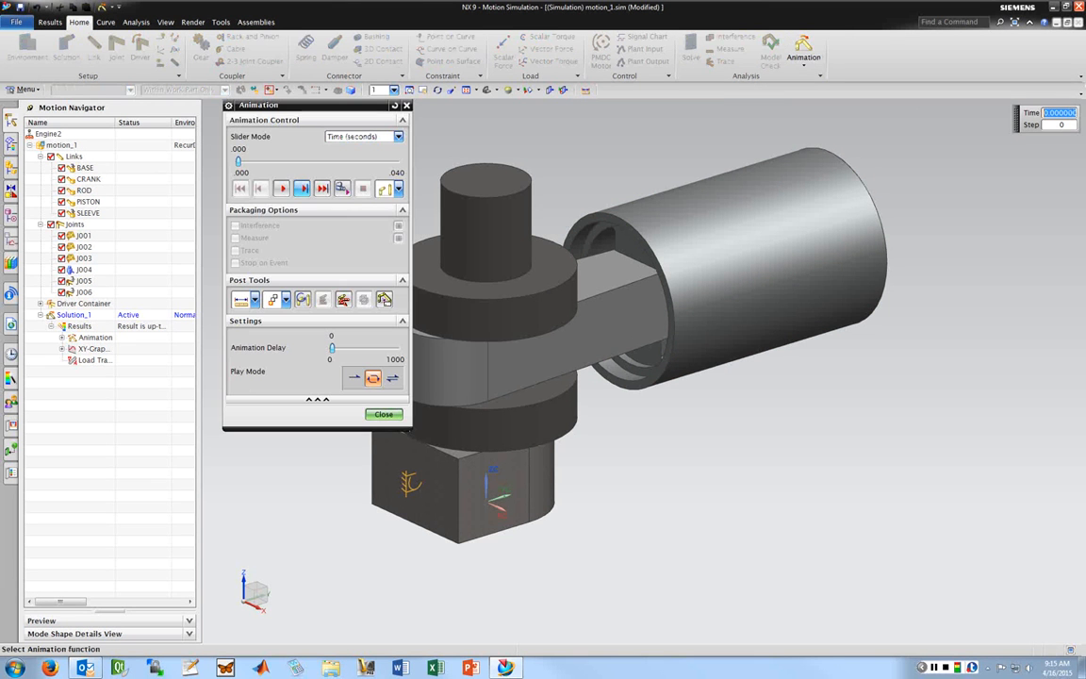
pyautogui.click(281, 188)
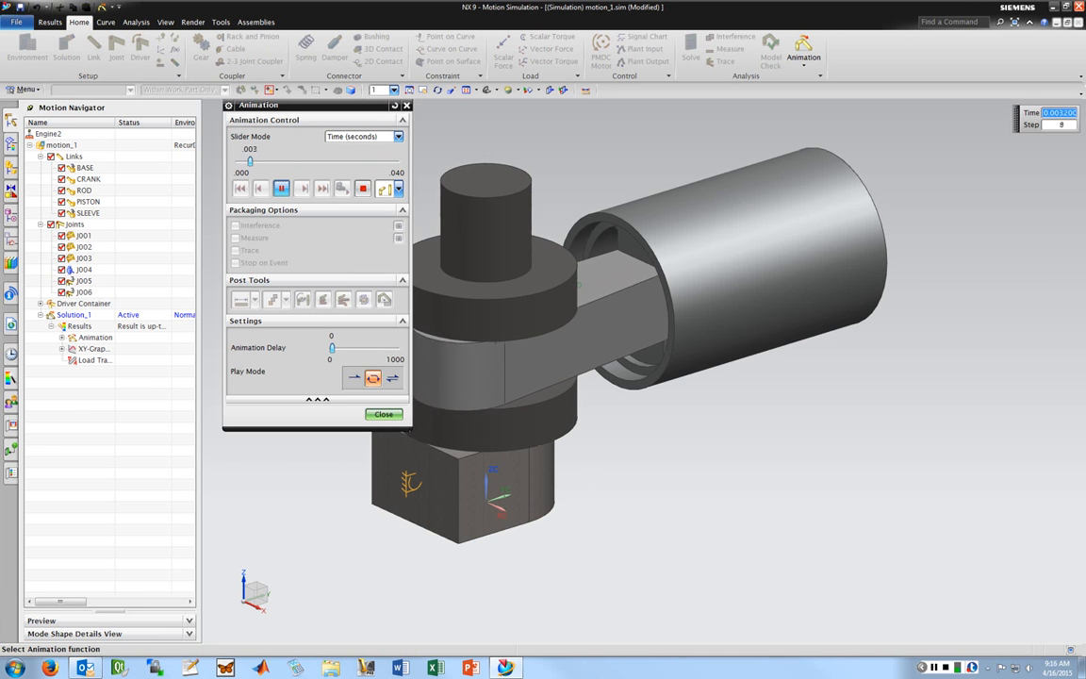
pyautogui.press('Escape')
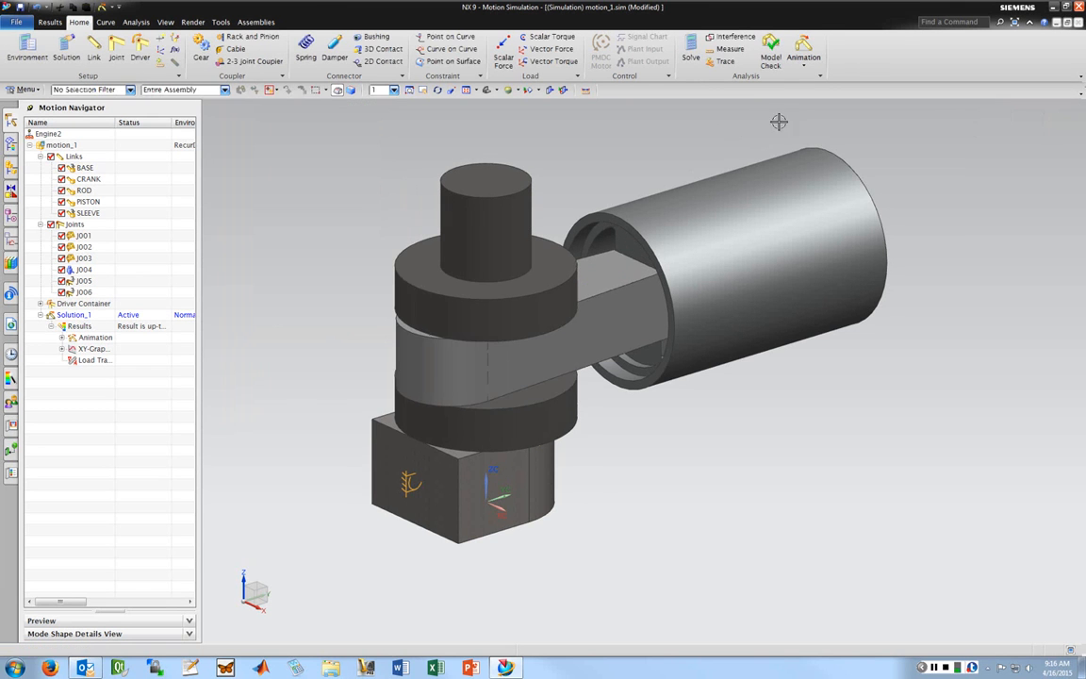
# Re-solve Solution_1, dismiss the solver listing, and set the solution's time to 0.05 sec
pyautogui.click(691, 51)
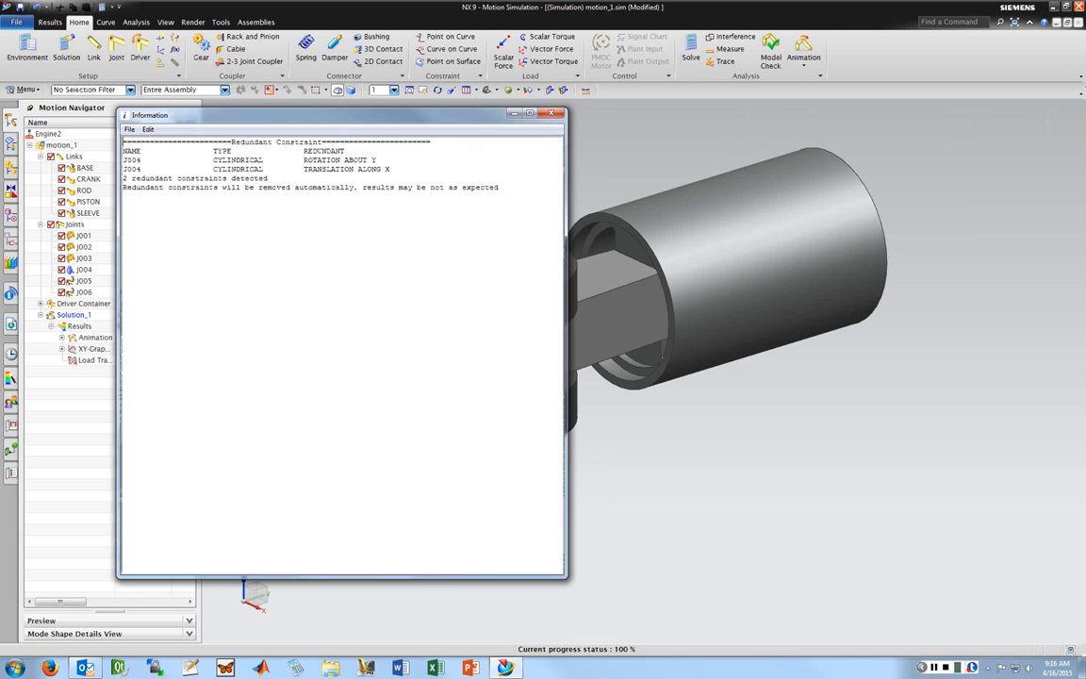
pyautogui.click(554, 113)
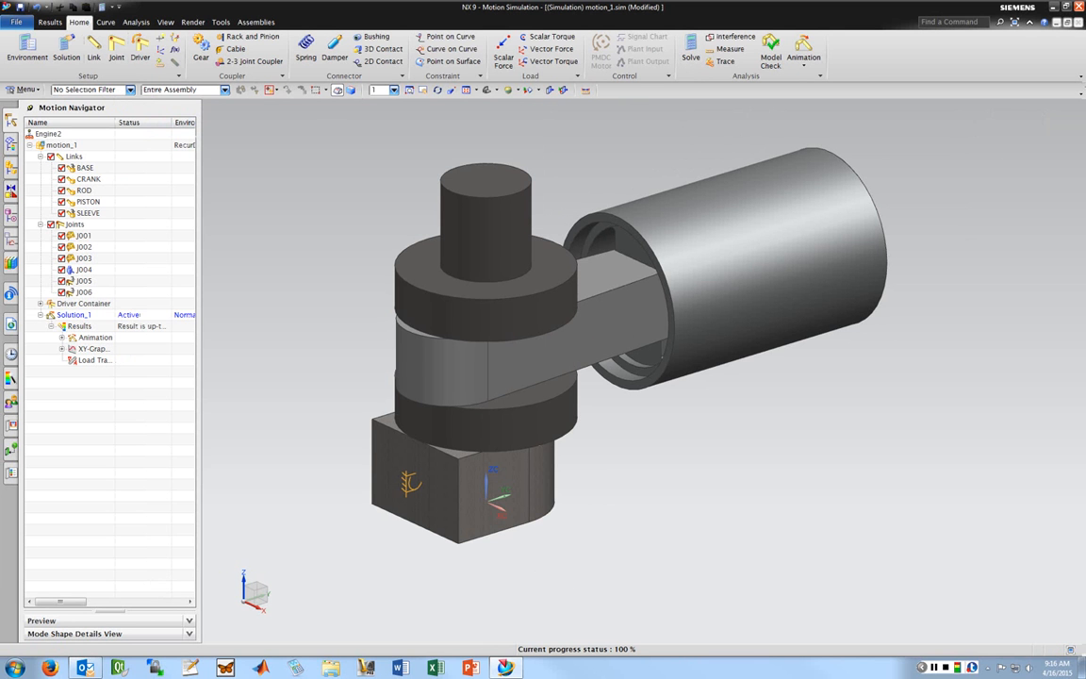
pyautogui.rightClick(73, 315)
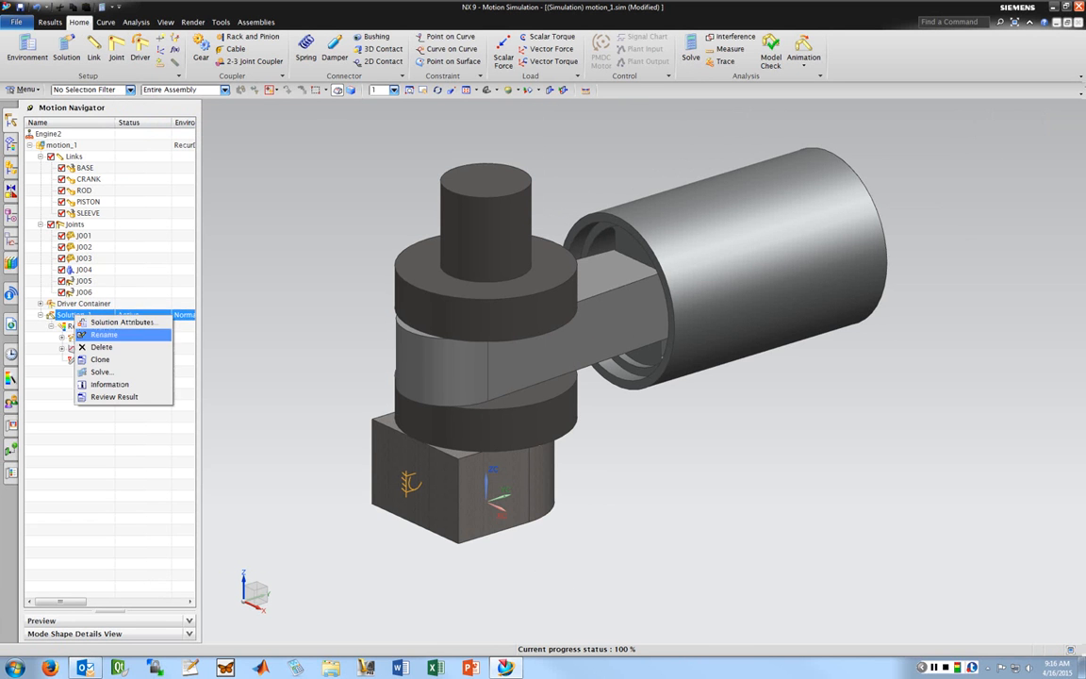
pyautogui.click(118, 322)
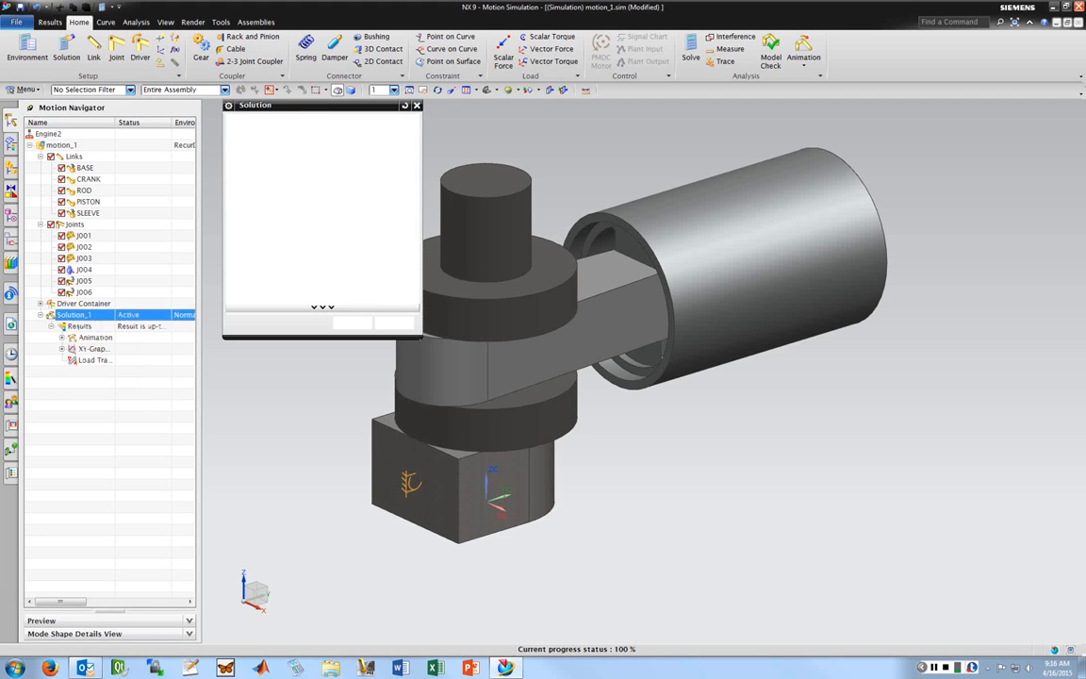
pyautogui.write('0.05')
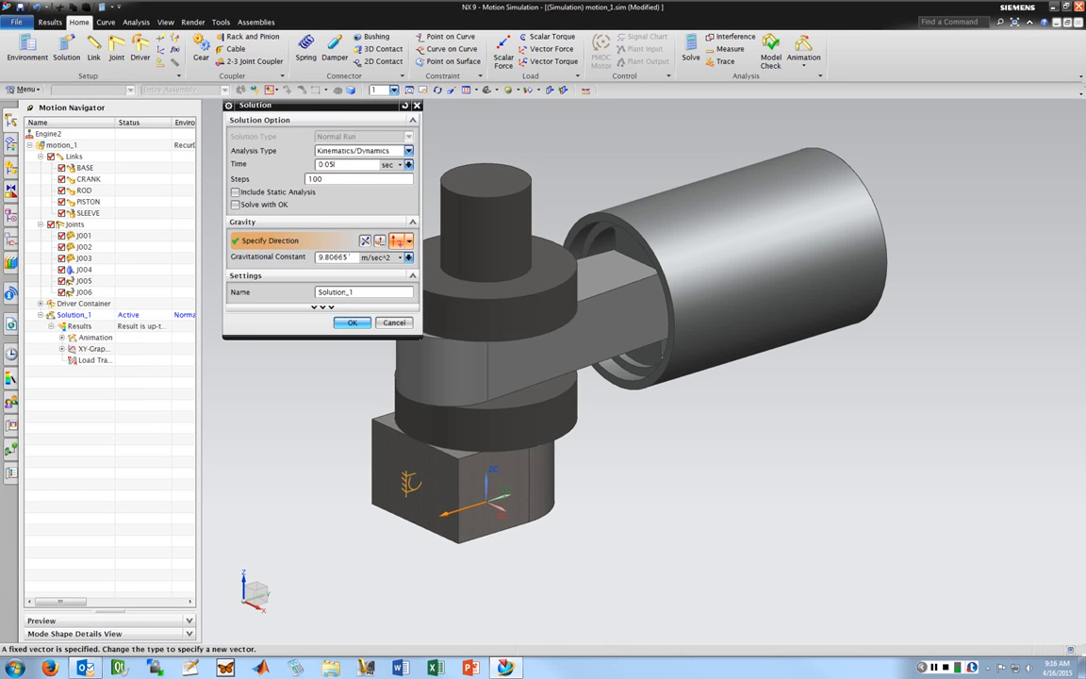
pyautogui.click(351, 322)
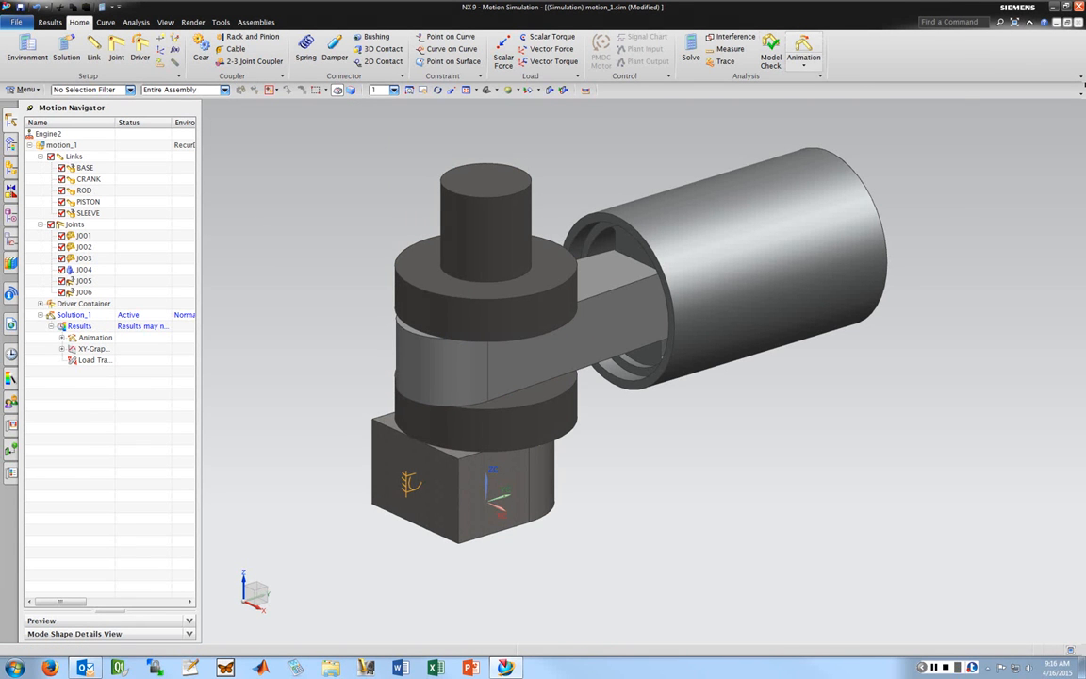
# Open and close the animation controls, and solve Solution_1 with its edited solution time
pyautogui.click(802, 49)
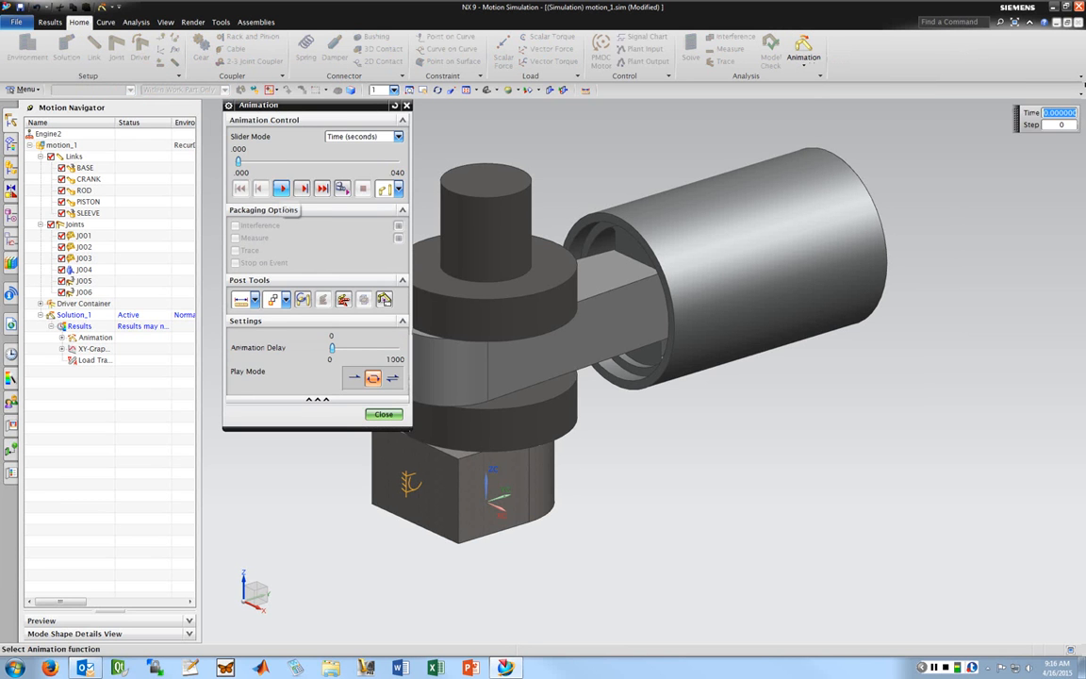
pyautogui.click(384, 414)
pyautogui.click(692, 49)
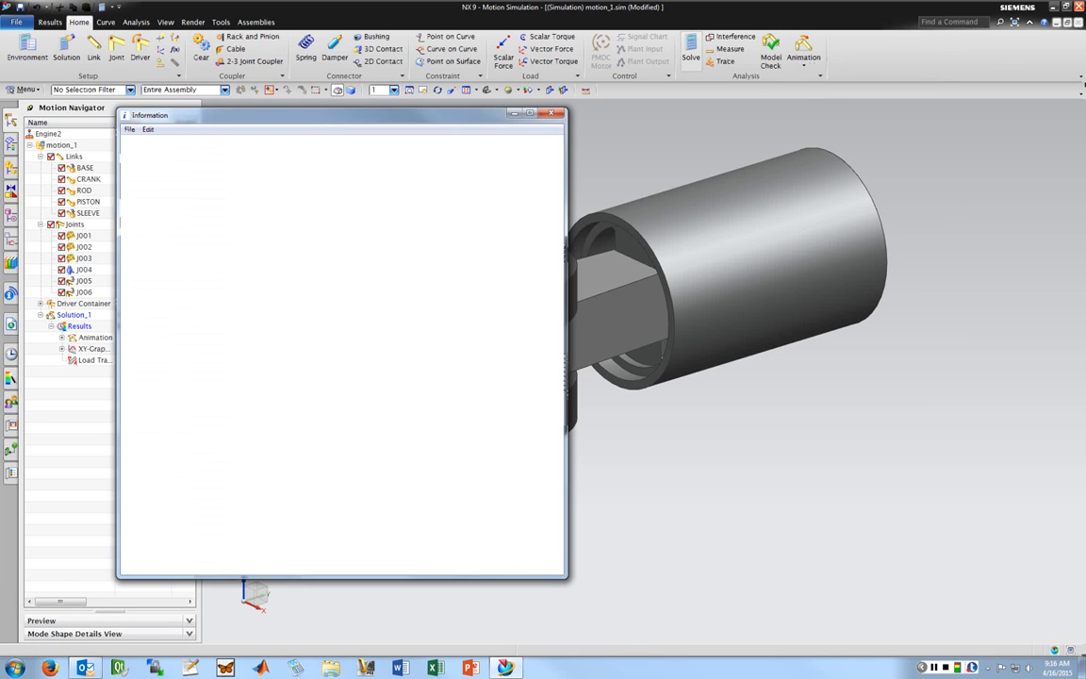
# Play the solved engine motion in the Animation tool and switch its play mode from looping to a single run
pyautogui.click(550, 115)
pyautogui.click(802, 49)
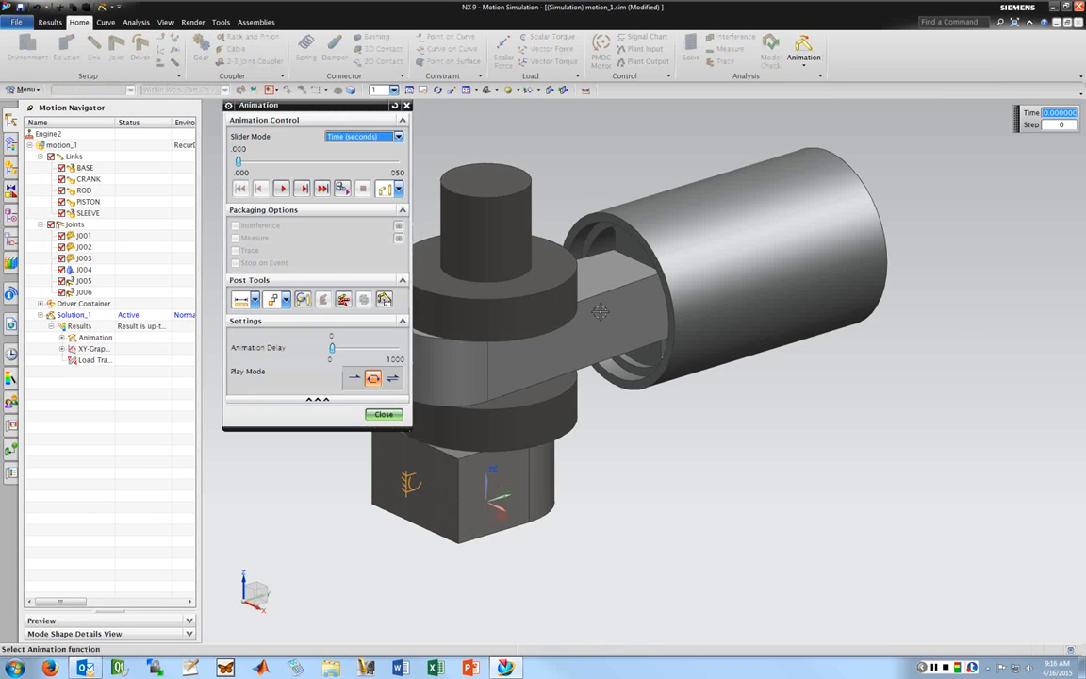
pyautogui.click(281, 188)
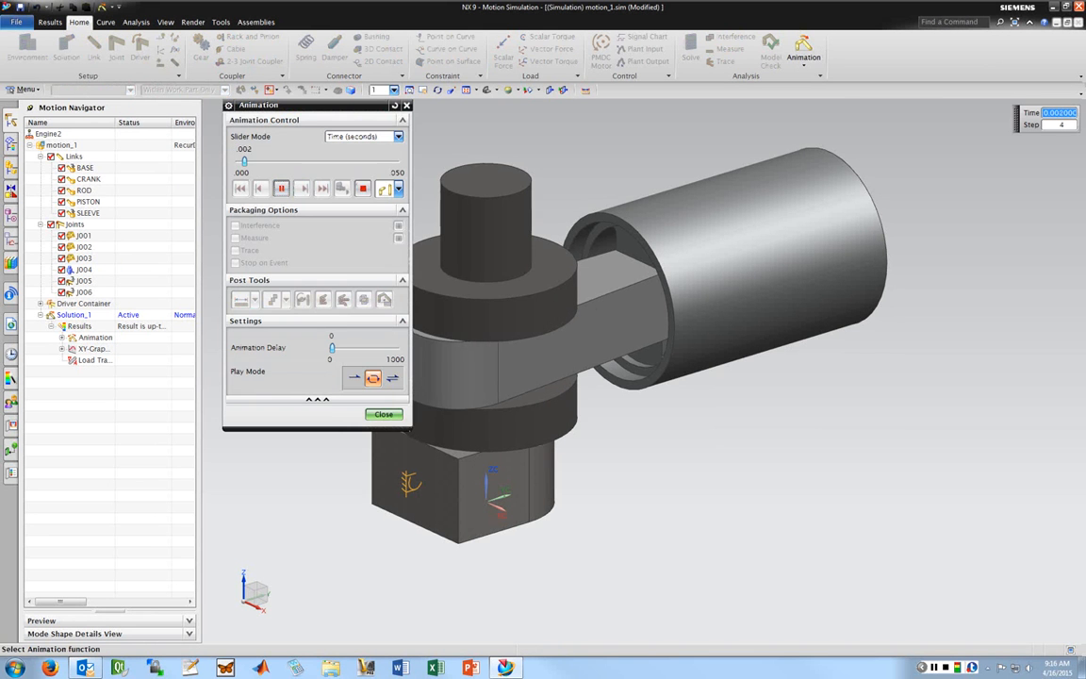
pyautogui.moveTo(895, 310); pyautogui.dragTo(925, 270)
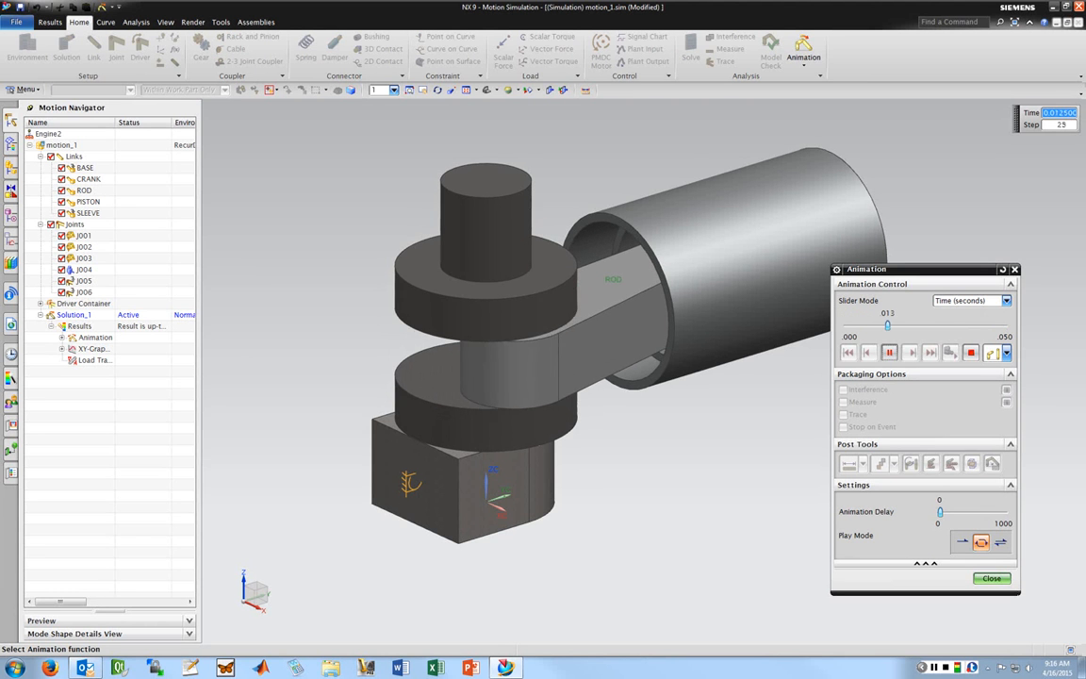
pyautogui.click(962, 542)
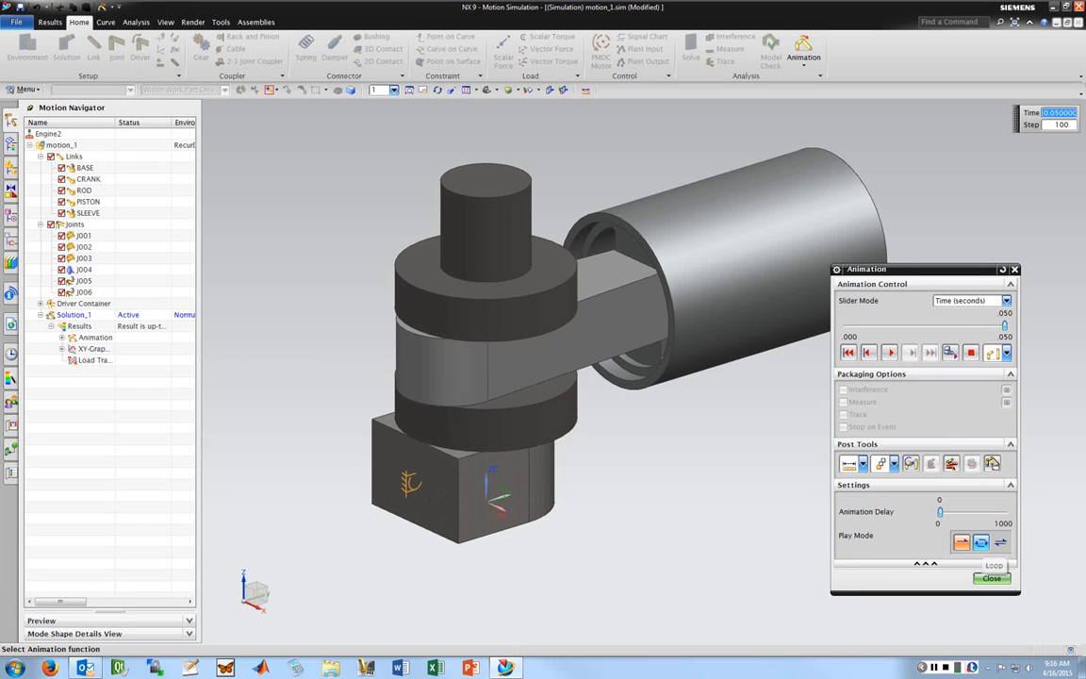
# Play the engine animation in back-and-forth mode and pause it partway through the cycle
pyautogui.click(1000, 542)
pyautogui.click(889, 352)
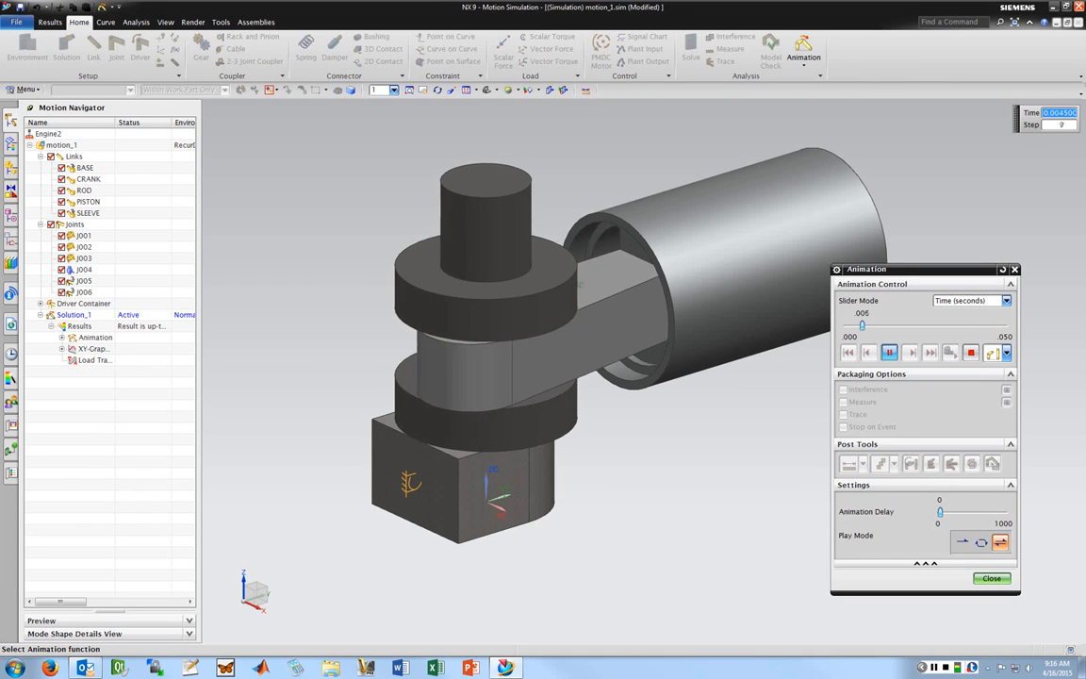
pyautogui.click(889, 353)
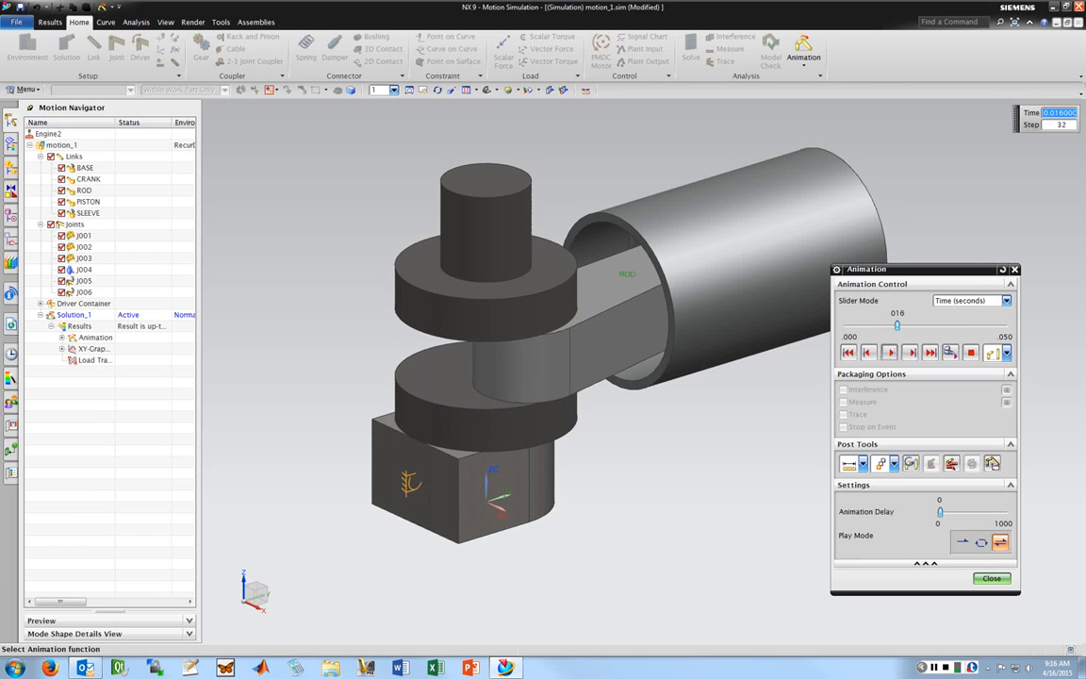
# Play the engine animation in Loop mode, inspect the moving crank and rod from several angles, and close the animation
pyautogui.click(982, 542)
pyautogui.click(889, 352)
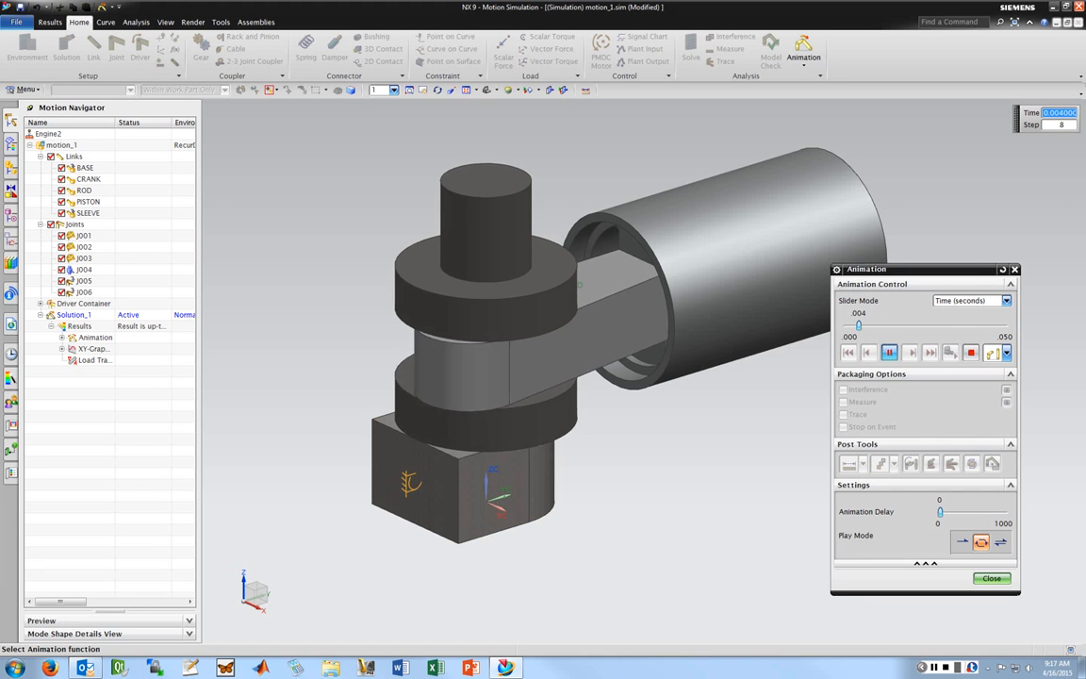
pyautogui.moveTo(666, 230); pyautogui.dragTo(707, 297, button='middle')
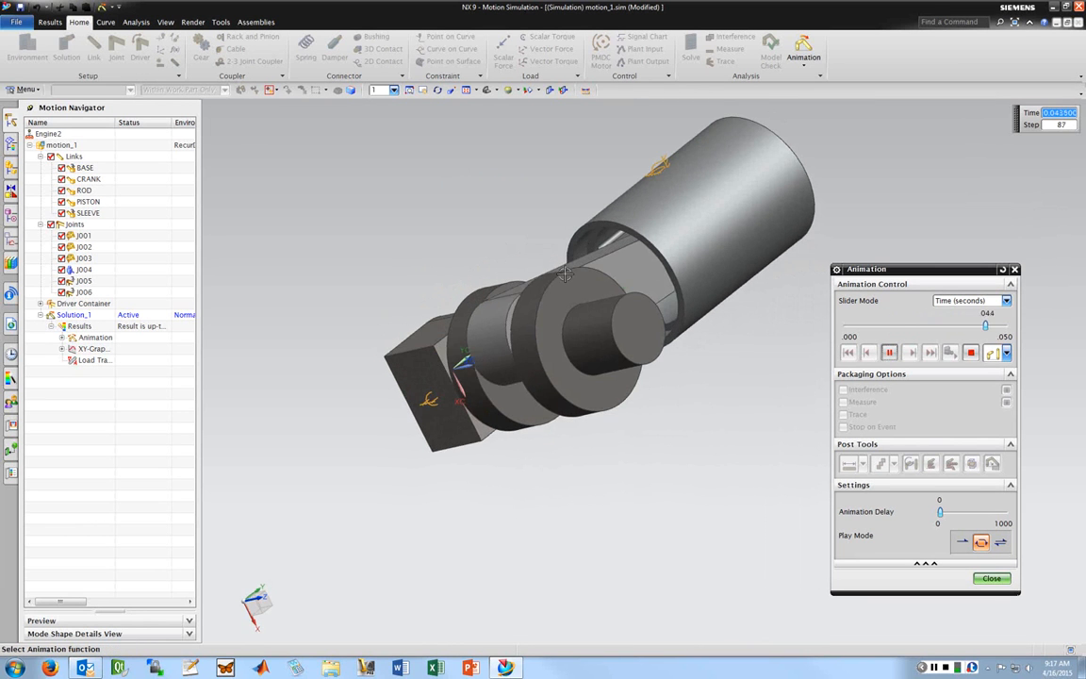
pyautogui.moveTo(624, 287); pyautogui.dragTo(710, 378, button='middle')
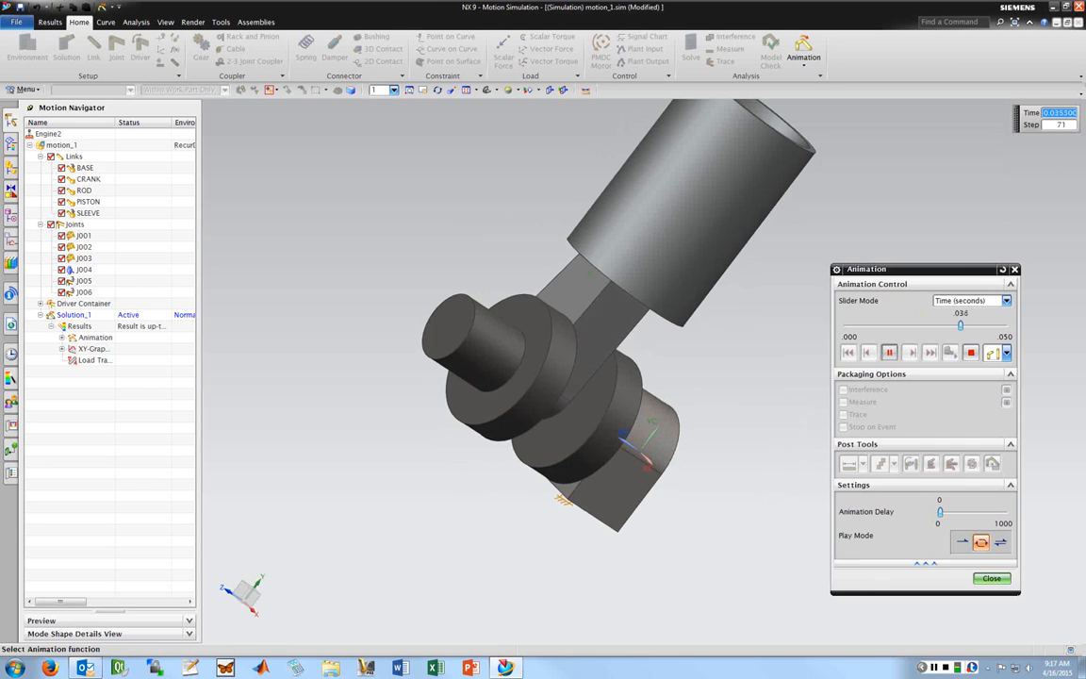
pyautogui.click(992, 578)
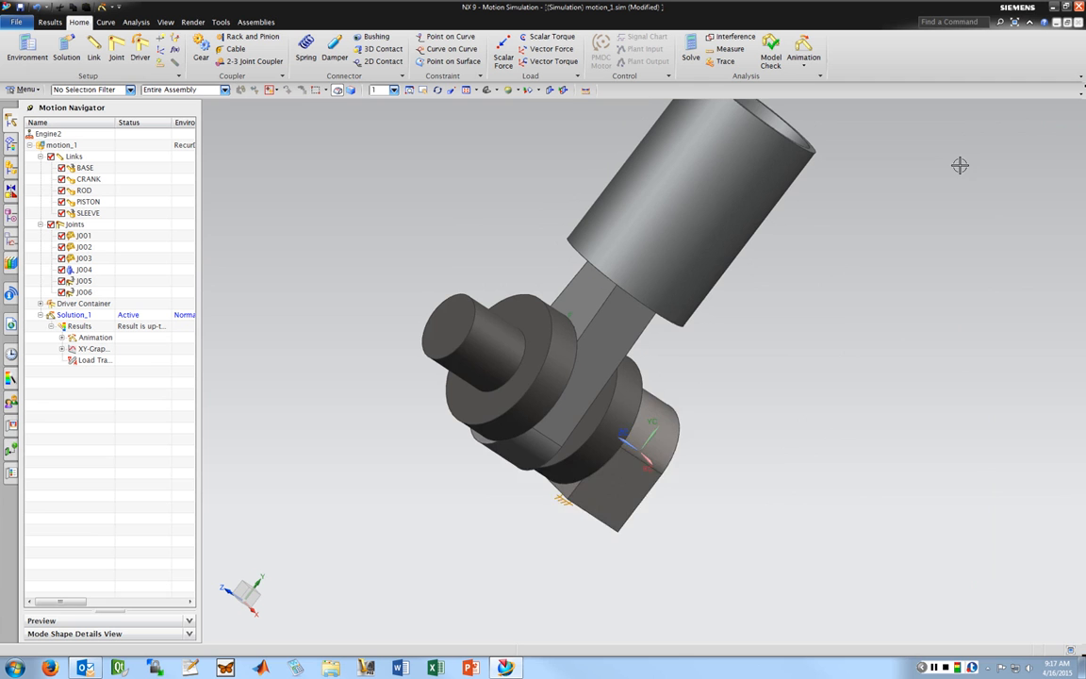
# Start a Spring with Link attachment and pick the piston's flat end face inside the sleeve as its action link and origin
pyautogui.scroll(2, 959, 165)
pyautogui.rightClick(894, 191)
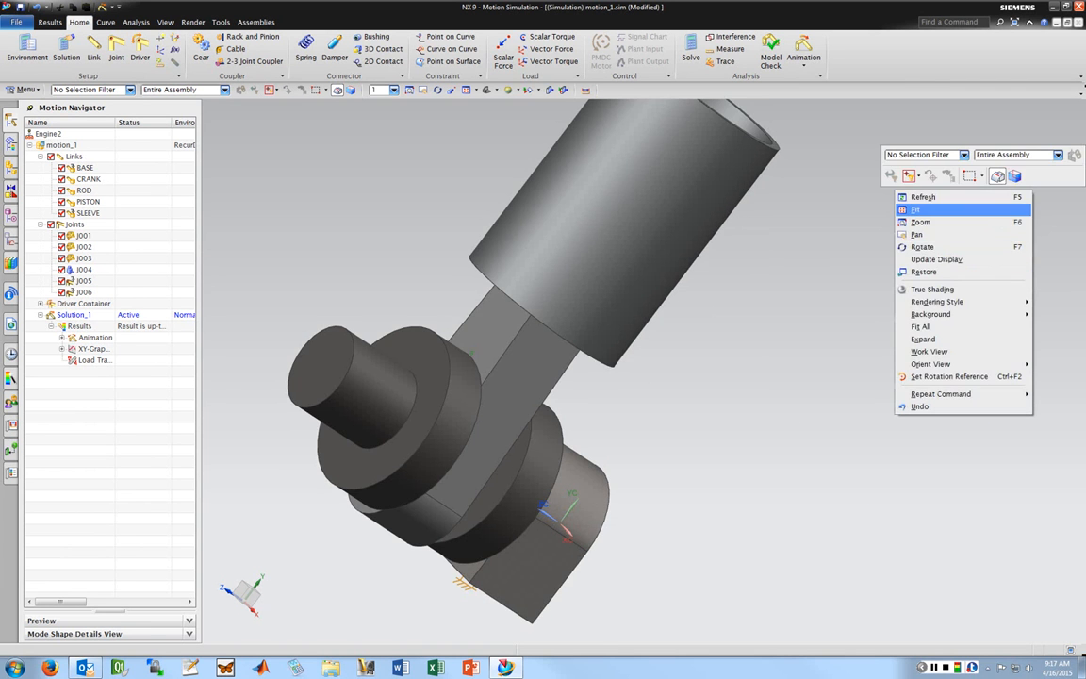
pyautogui.click(916, 210)
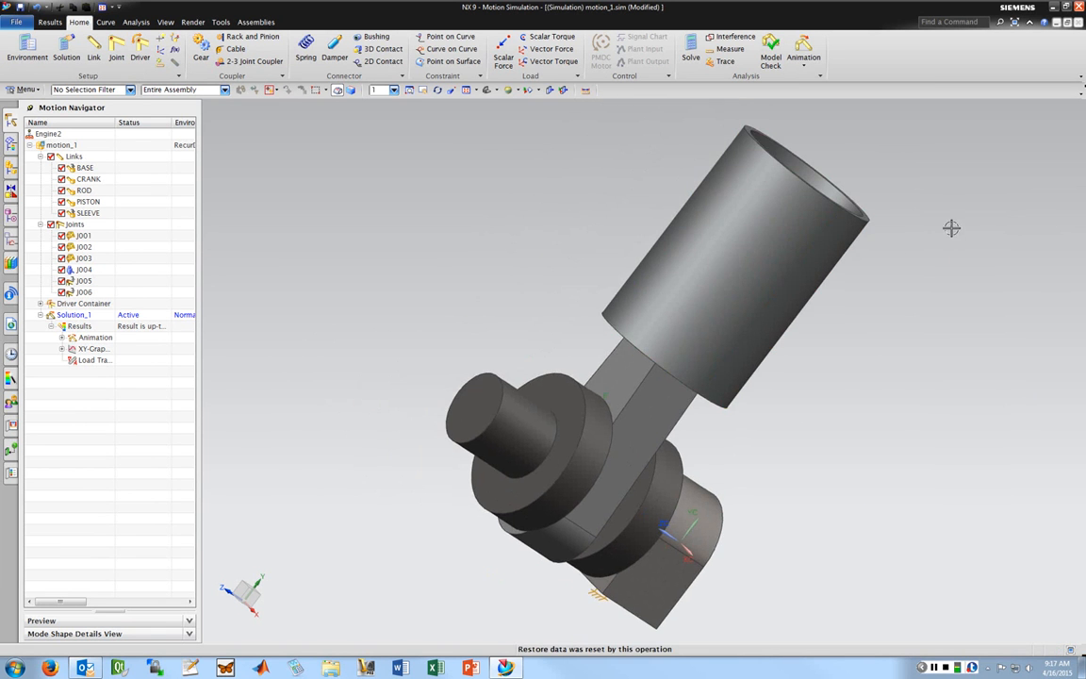
pyautogui.scroll(-1, 967, 226)
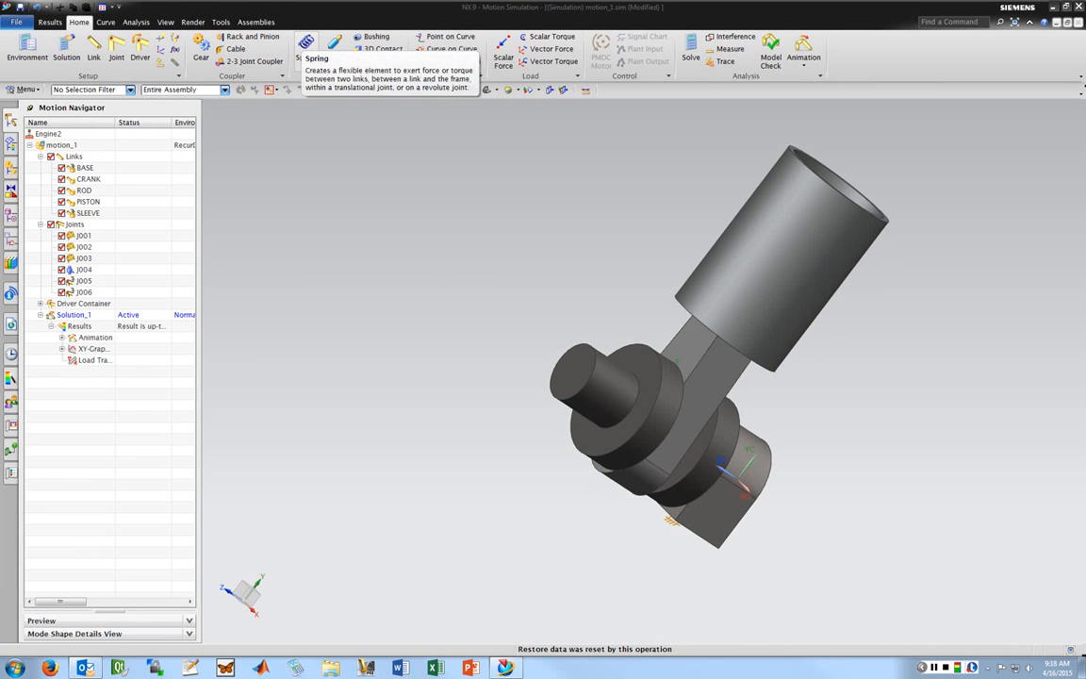
pyautogui.scroll(3, 943, 115)
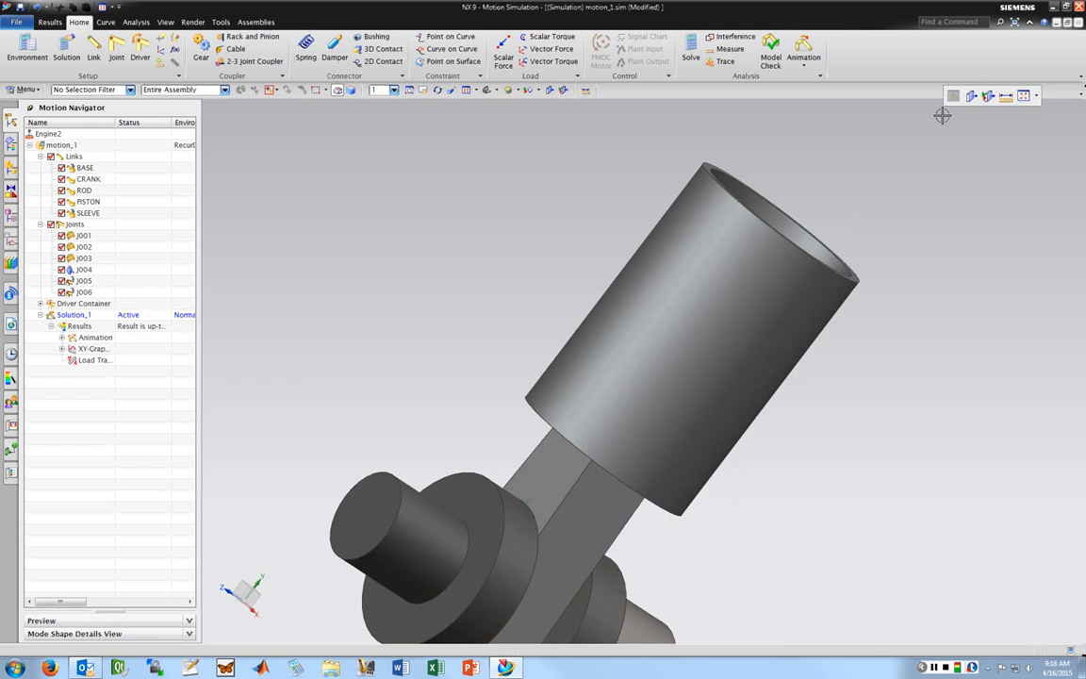
pyautogui.moveTo(942, 115); pyautogui.dragTo(724, 244, button='middle')
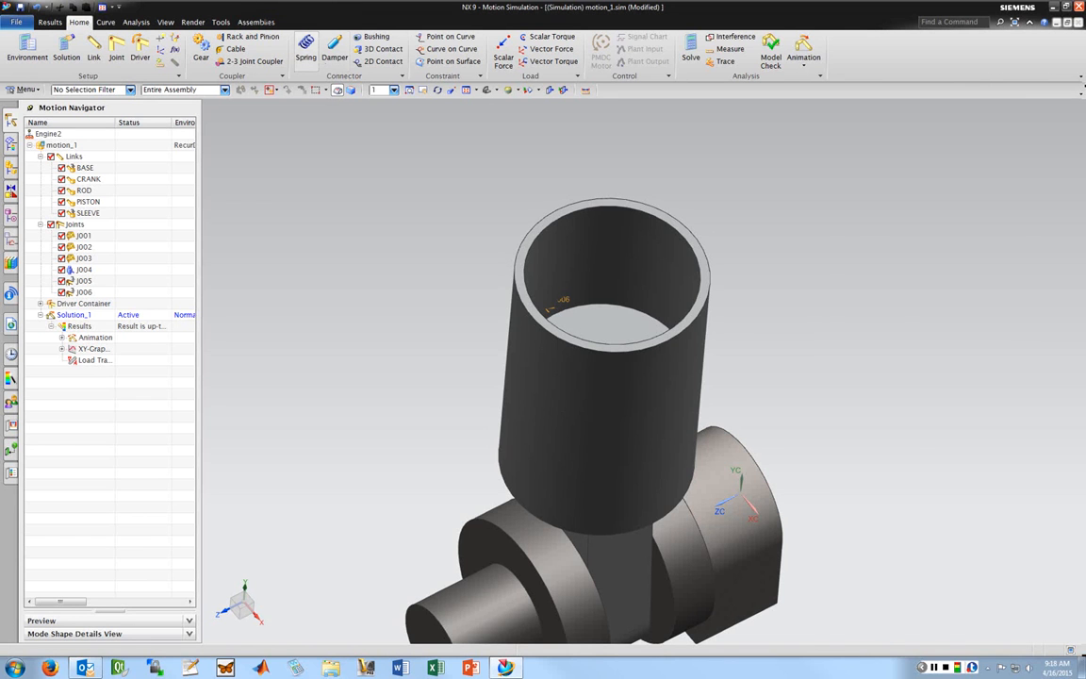
pyautogui.click(306, 52)
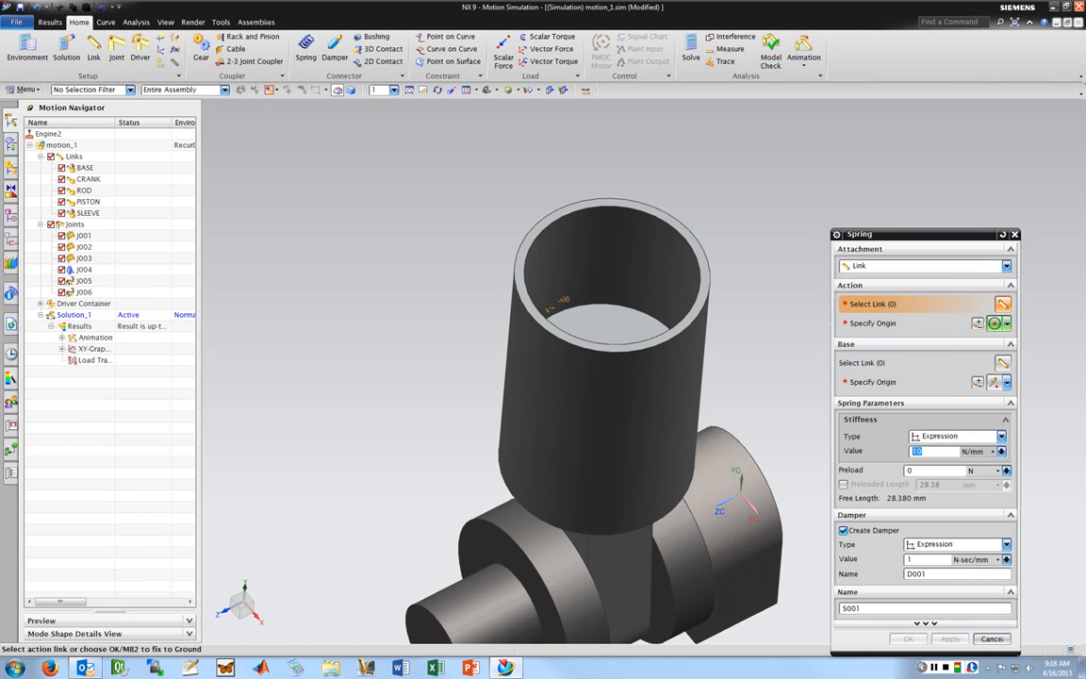
pyautogui.moveTo(907, 198); pyautogui.dragTo(898, 170)
pyautogui.click(905, 201)
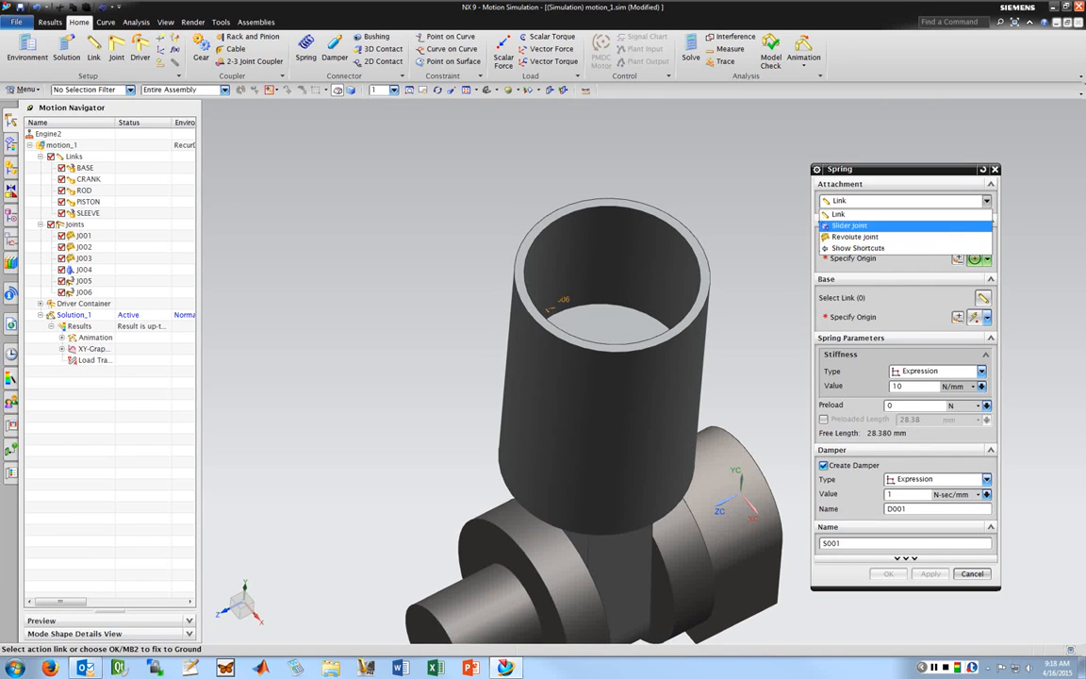
pyautogui.click(839, 215)
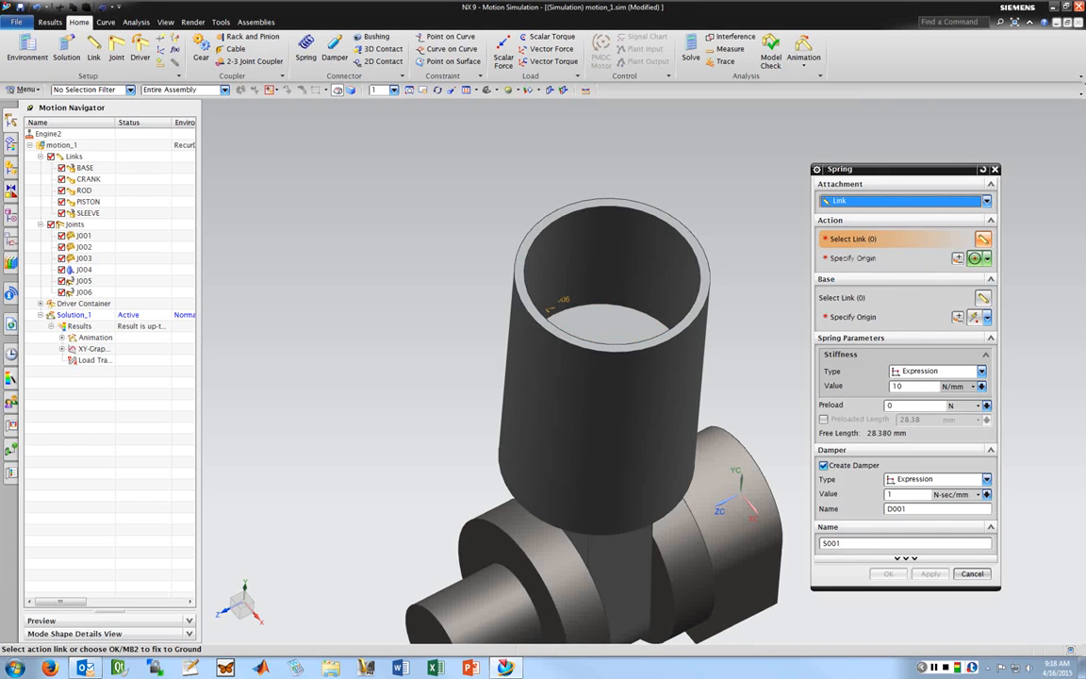
pyautogui.click(602, 317)
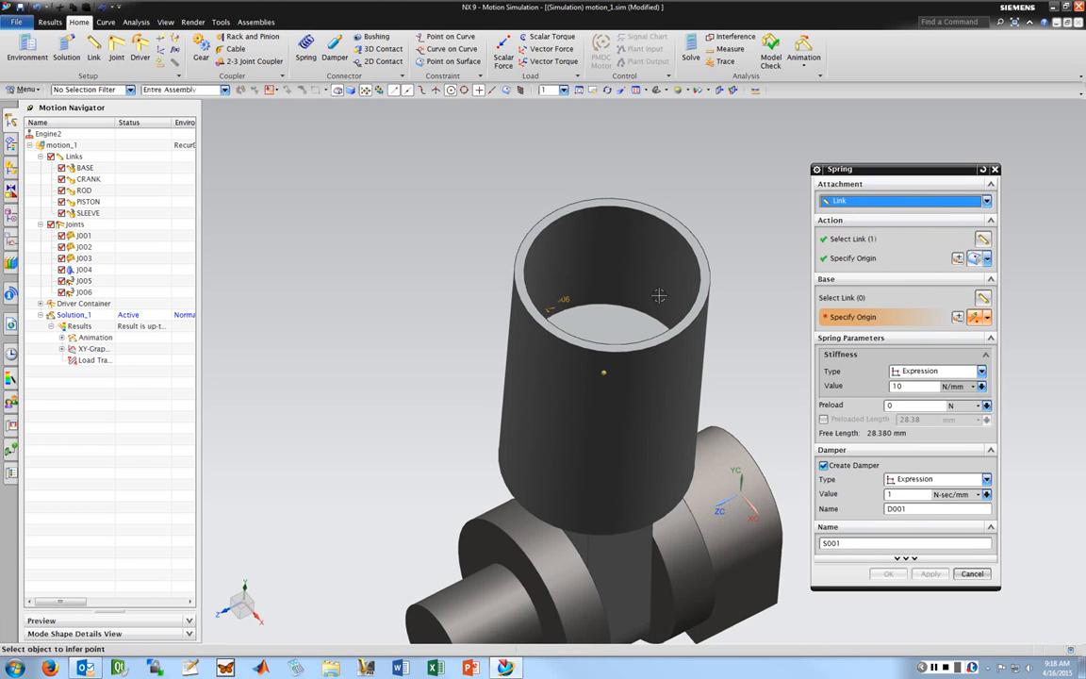
# Place the spring's base origin at the center of the sleeve's open-end circular edge, leaving the base link unselected
pyautogui.moveTo(685, 265); pyautogui.dragTo(657, 284, button='middle')
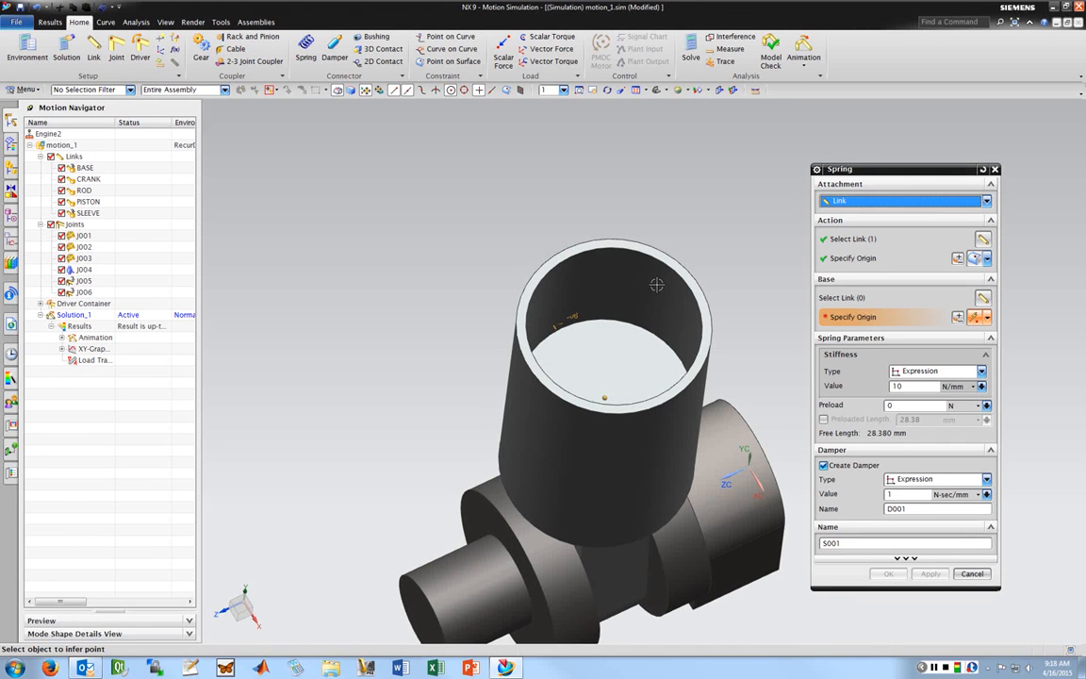
pyautogui.click(615, 247)
pyautogui.moveTo(502, 243); pyautogui.dragTo(506, 229, button='middle')
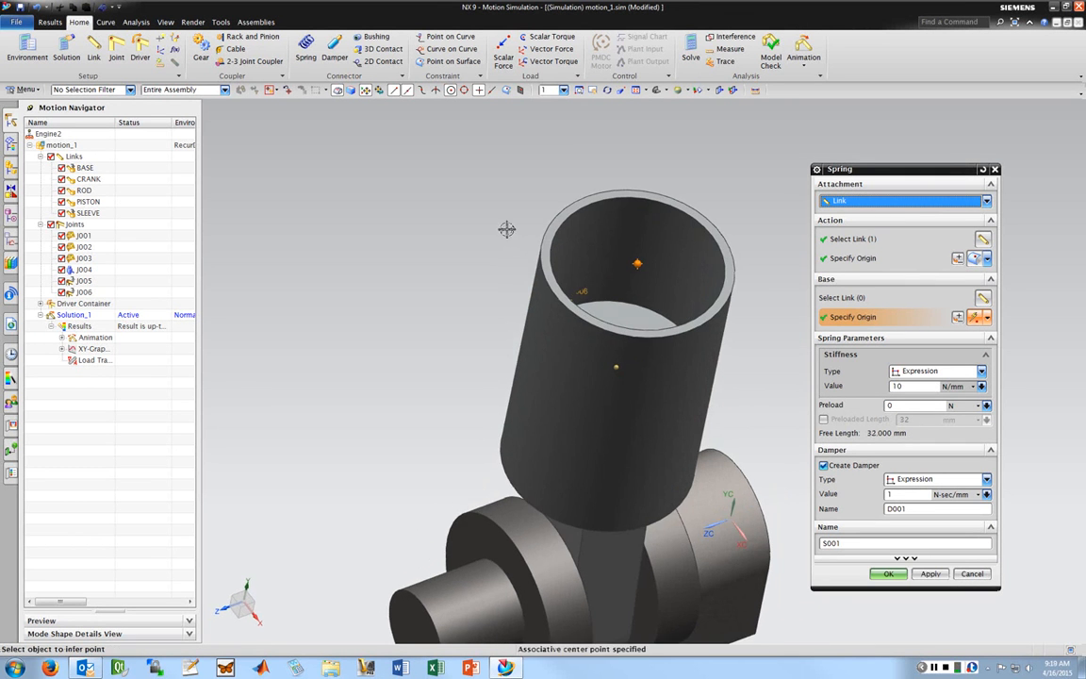
pyautogui.click(981, 372)
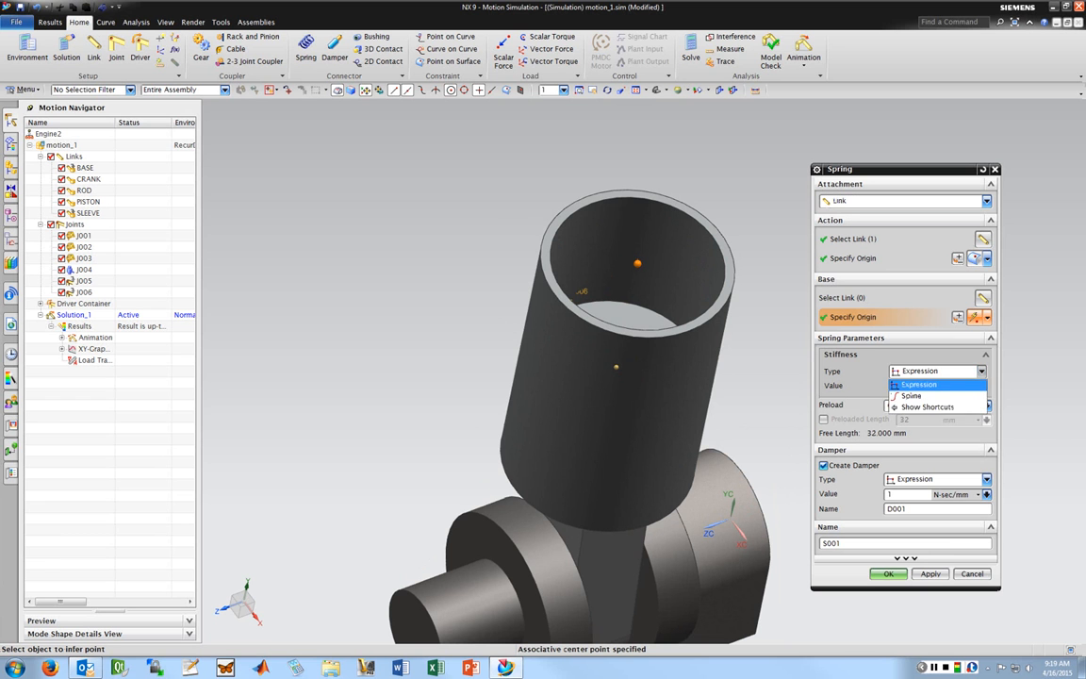
pyautogui.click(902, 385)
pyautogui.click(981, 372)
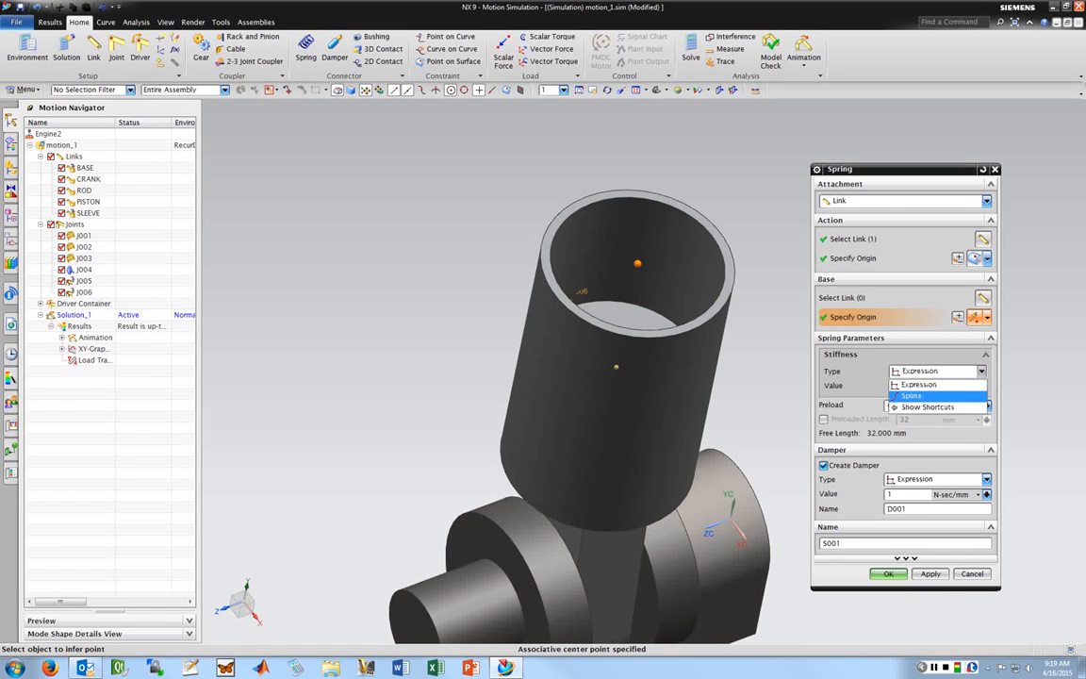
pyautogui.click(929, 407)
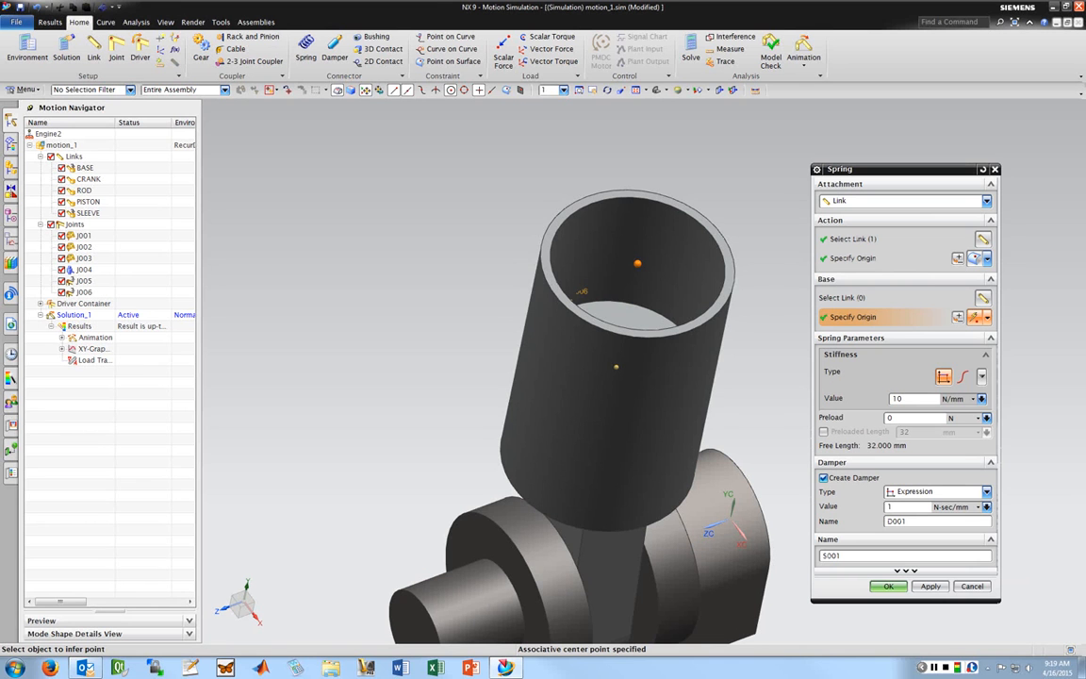
pyautogui.click(981, 375)
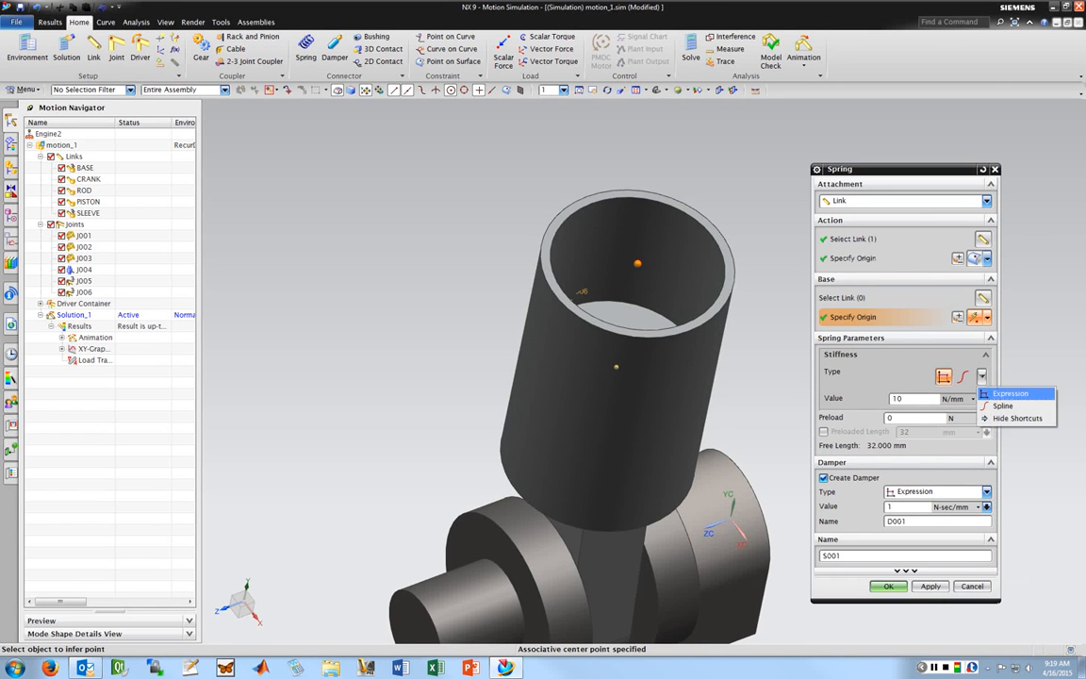
pyautogui.click(1010, 394)
pyautogui.click(982, 375)
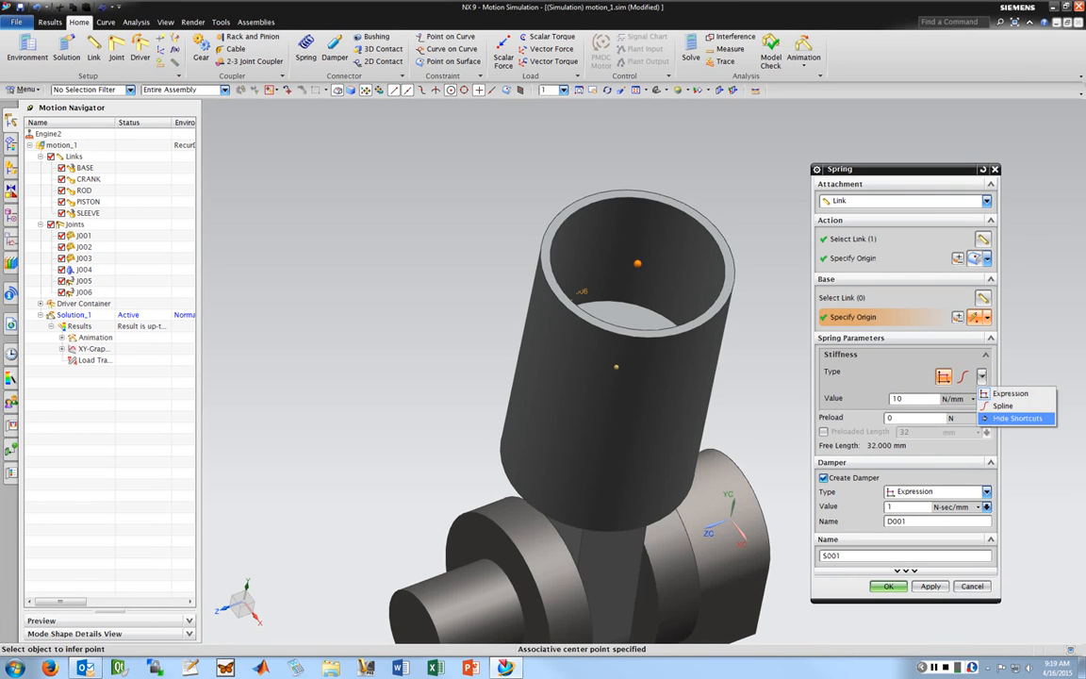
pyautogui.click(1018, 417)
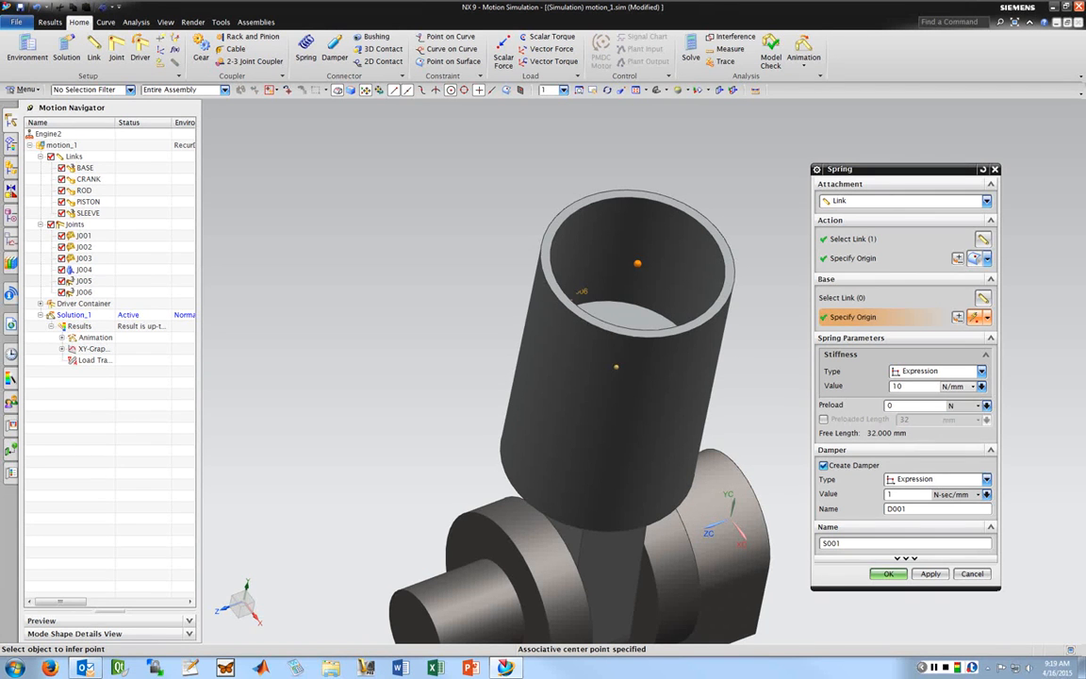
# Review the unit equivalents and input options offered for the spring's stiffness value
pyautogui.click(982, 385)
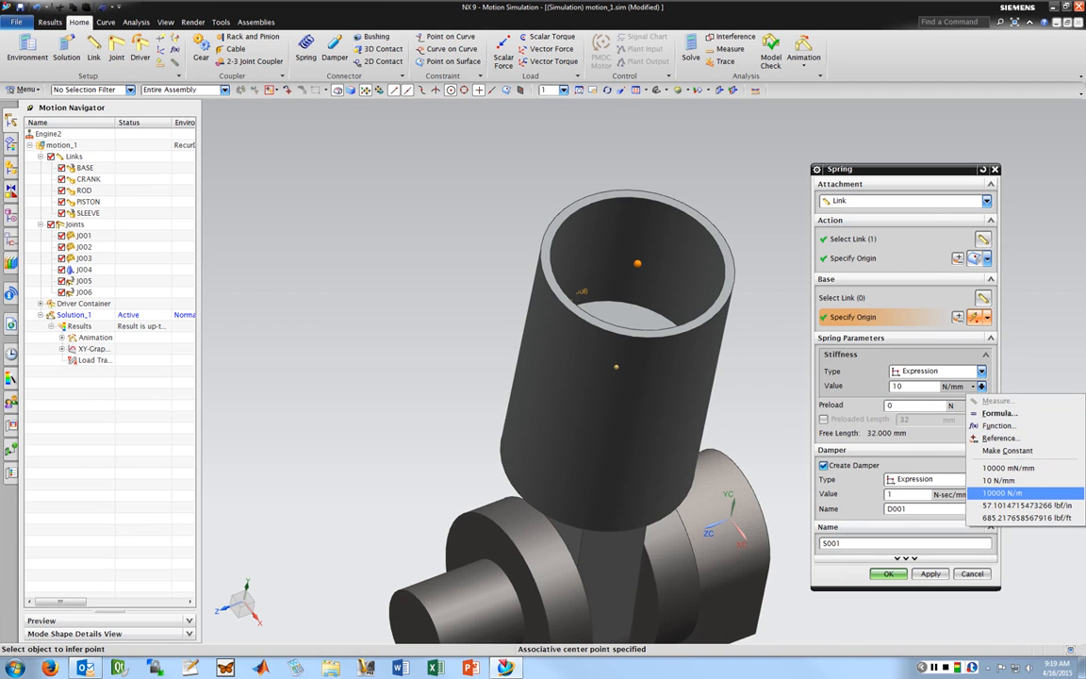
pyautogui.click(919, 387)
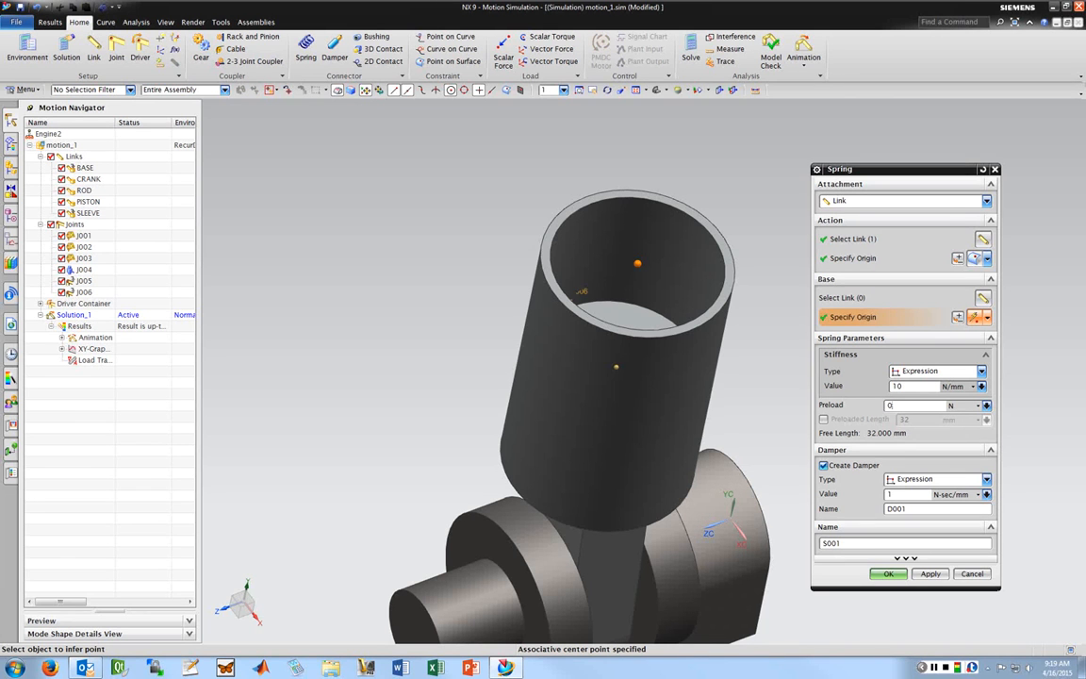
pyautogui.click(665, 283)
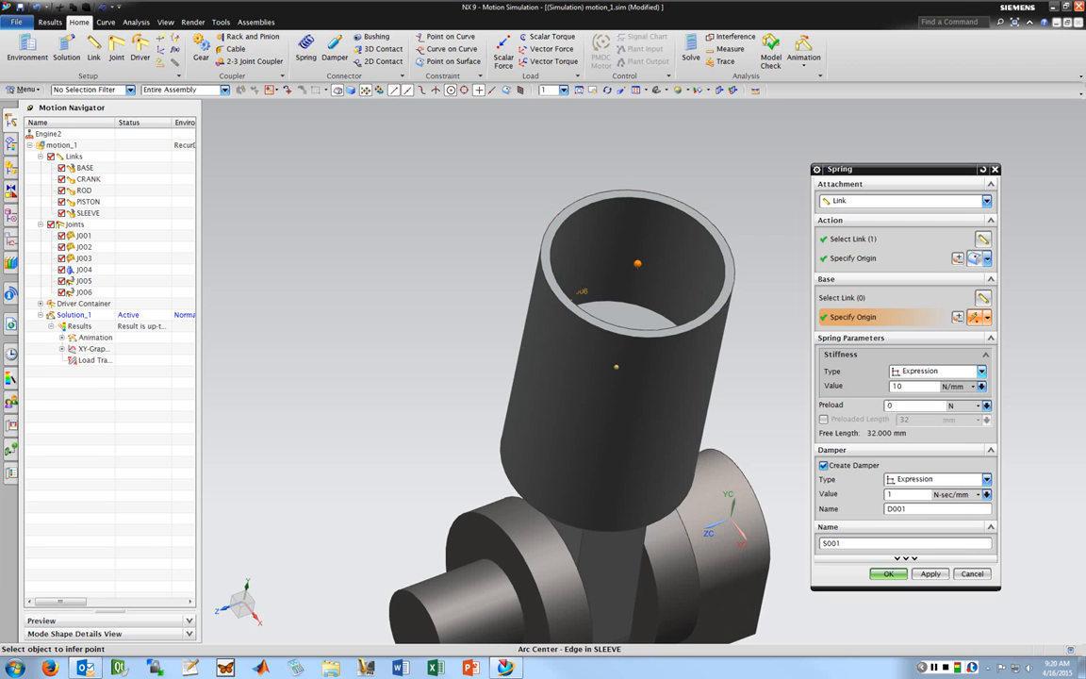
# Set the spring's stiffness type to Spline and open the XY Function Manager for its function
pyautogui.click(981, 372)
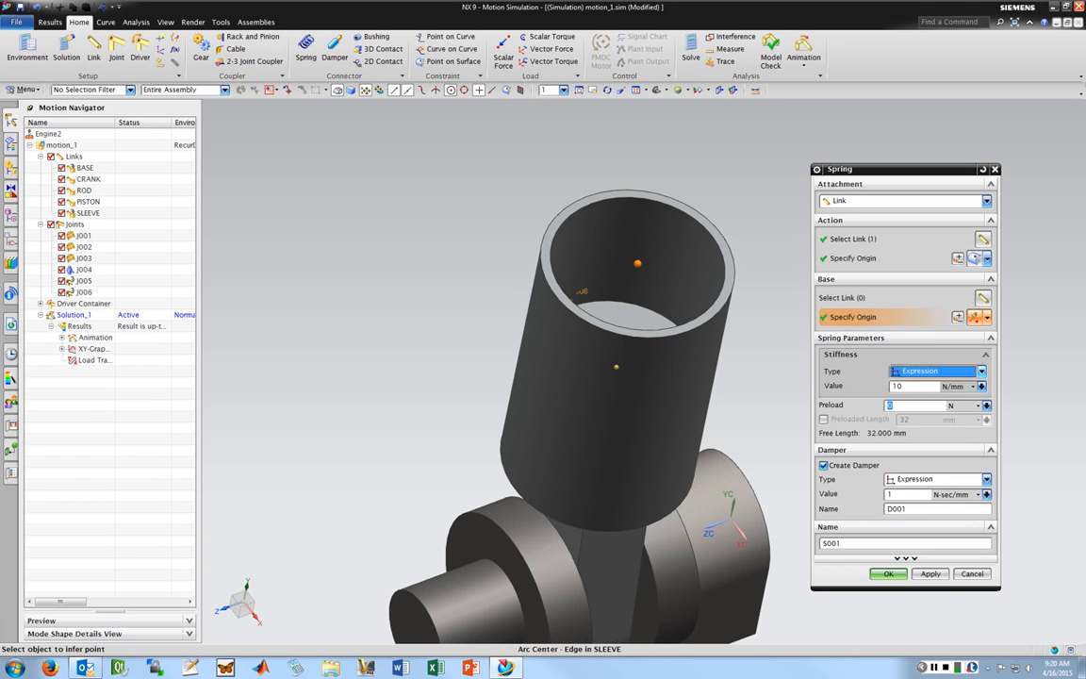
pyautogui.click(913, 395)
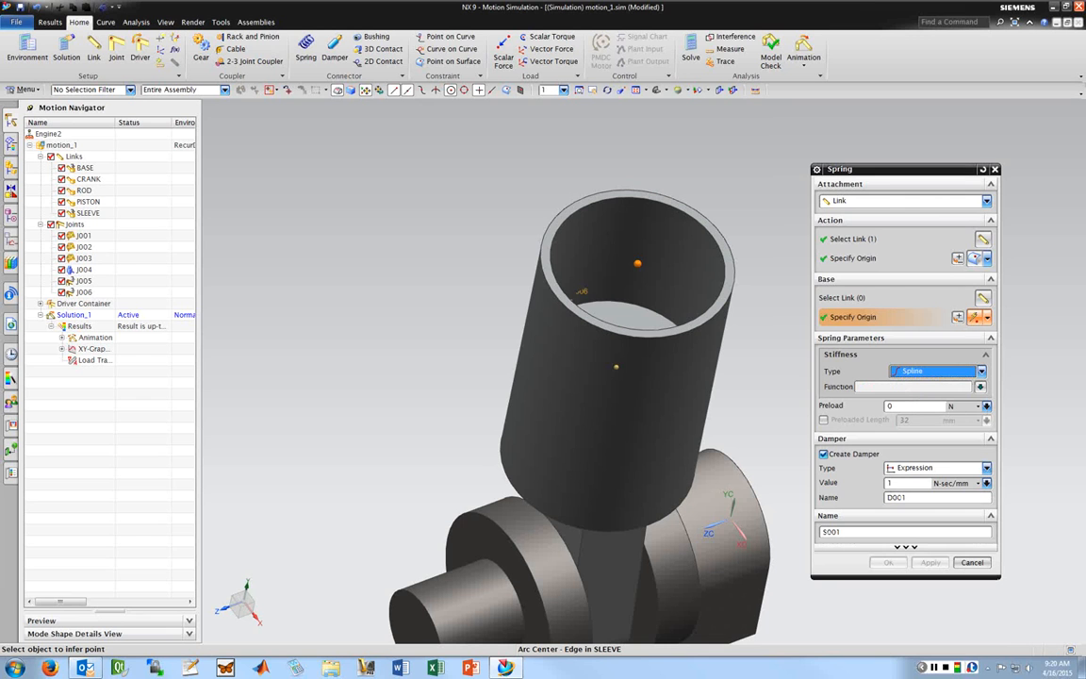
pyautogui.click(911, 388)
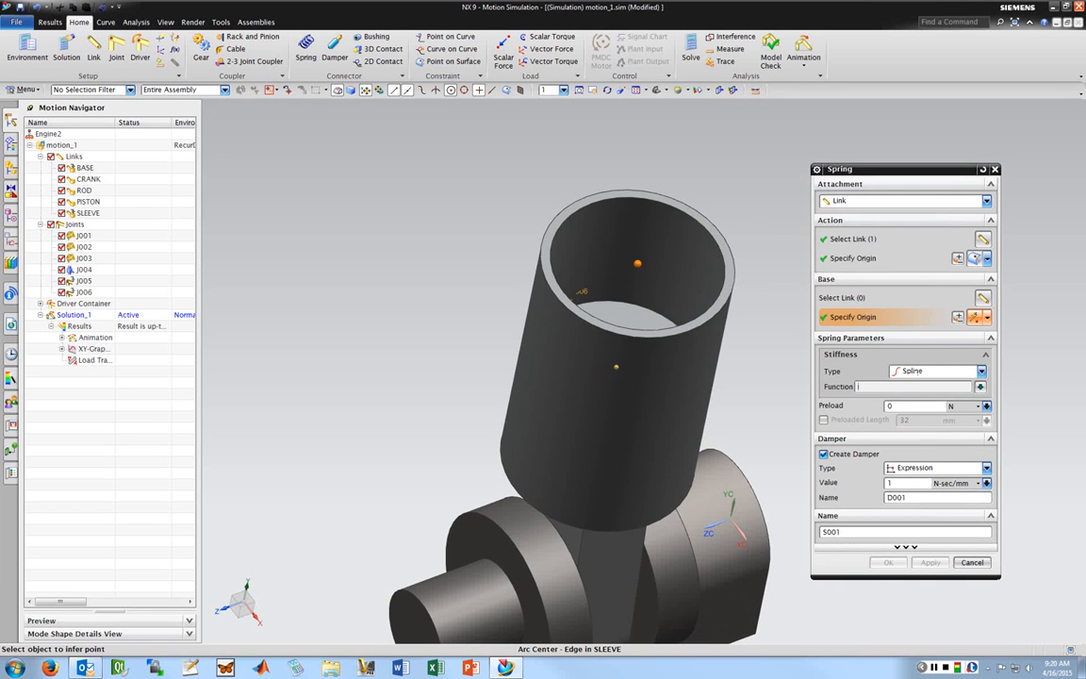
pyautogui.click(980, 387)
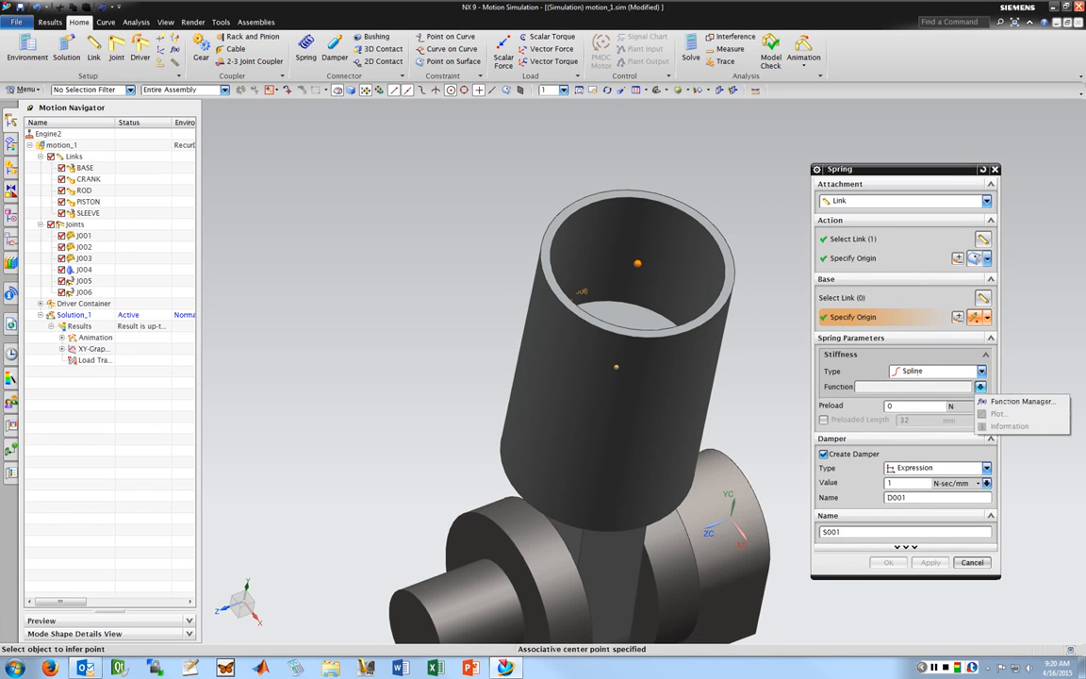
pyautogui.click(1020, 401)
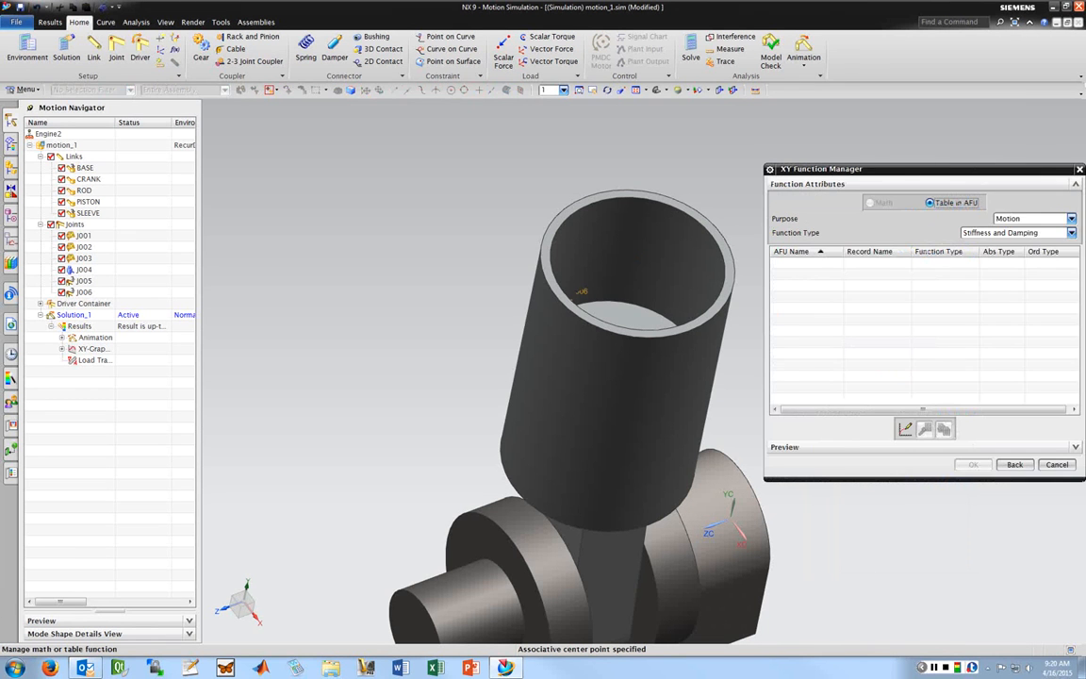
# Start a new table function for stiffness and damping and review its purpose, function type, AFU file and ID info
pyautogui.moveTo(872, 170); pyautogui.dragTo(702, 164)
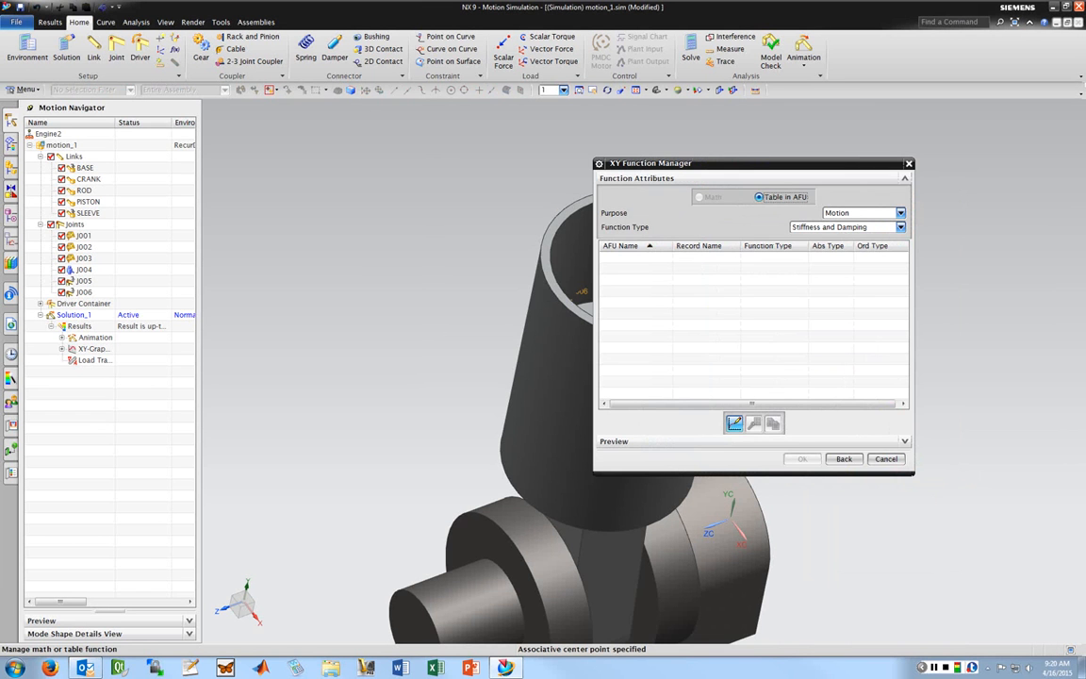
pyautogui.click(733, 424)
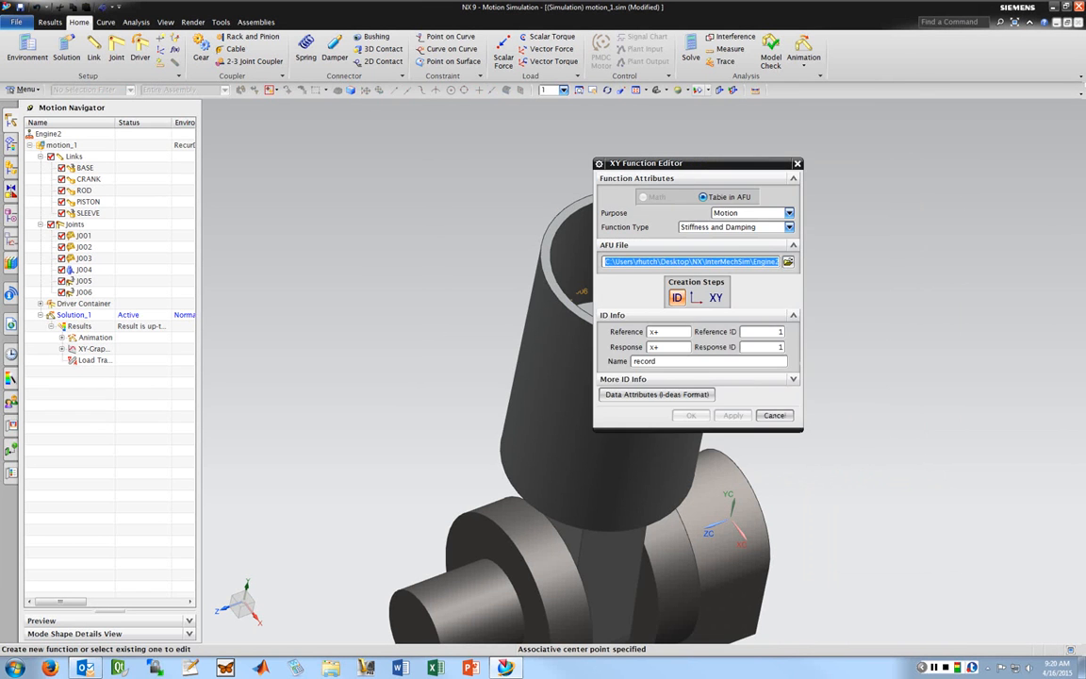
pyautogui.moveTo(698, 163); pyautogui.dragTo(702, 141)
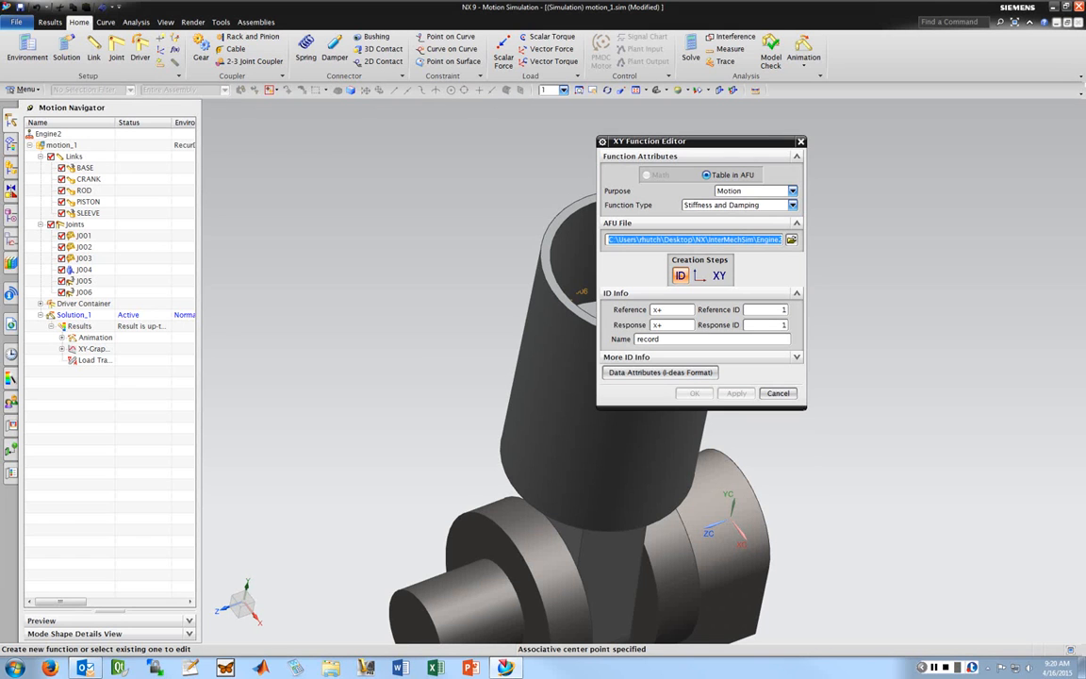
pyautogui.click(792, 192)
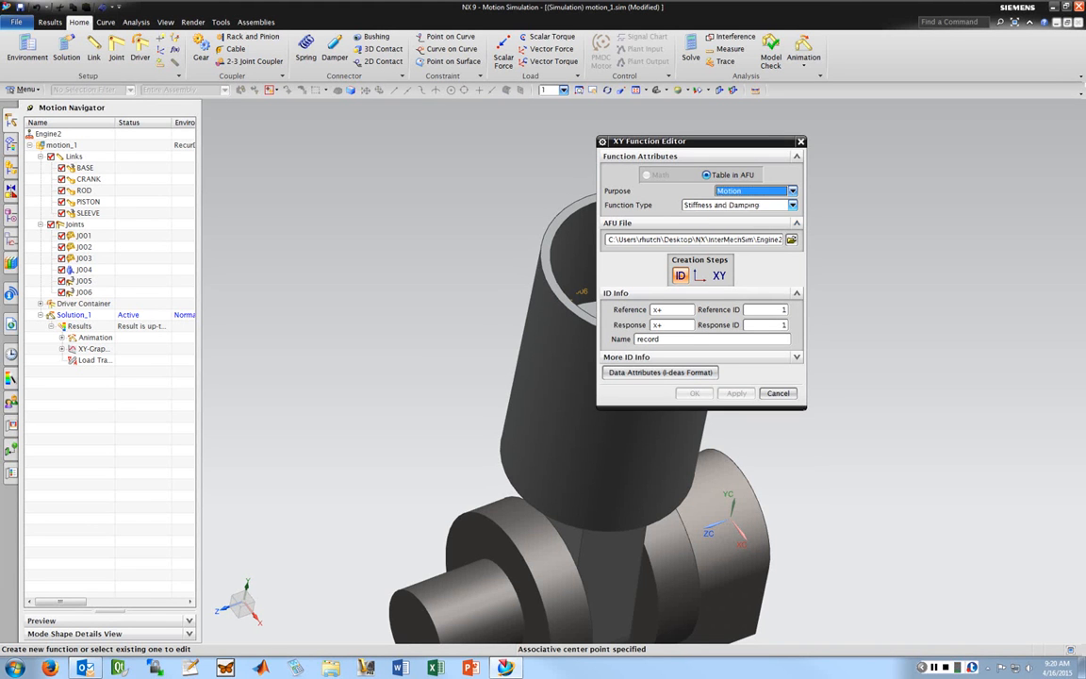
pyautogui.click(726, 205)
pyautogui.click(695, 236)
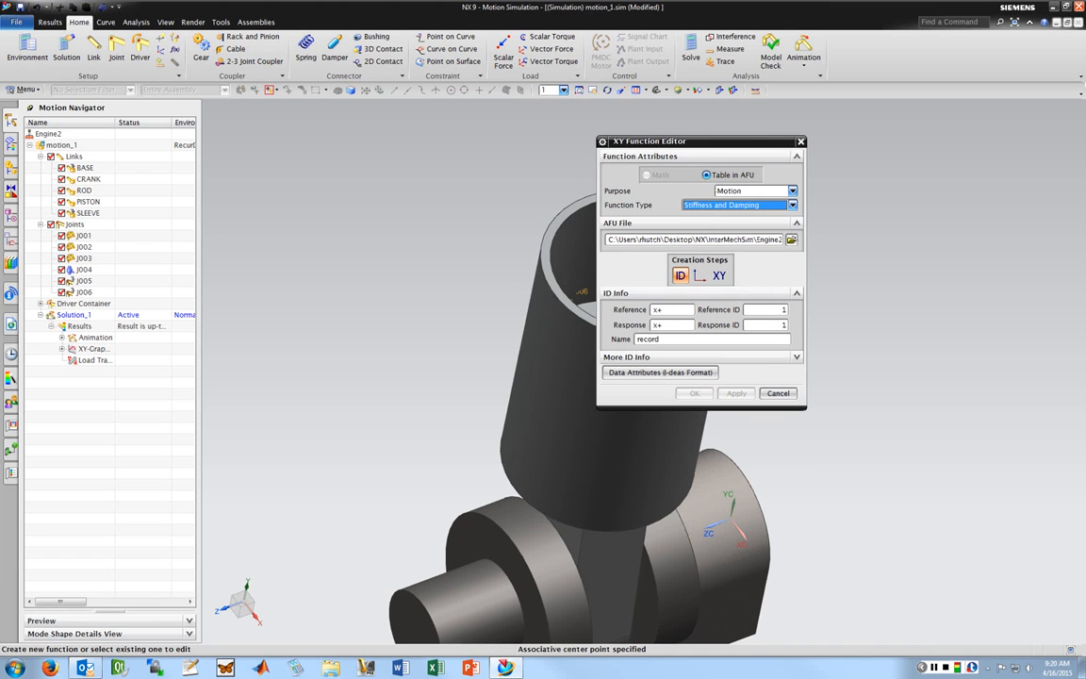
pyautogui.click(671, 312)
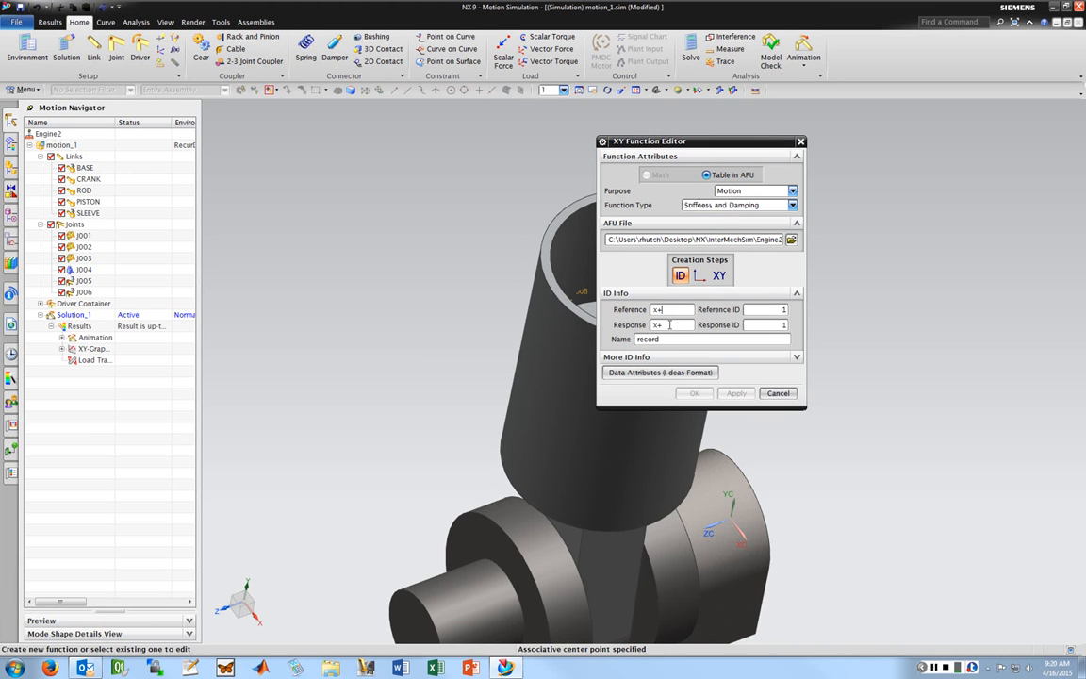
pyautogui.click(670, 326)
pyautogui.click(667, 340)
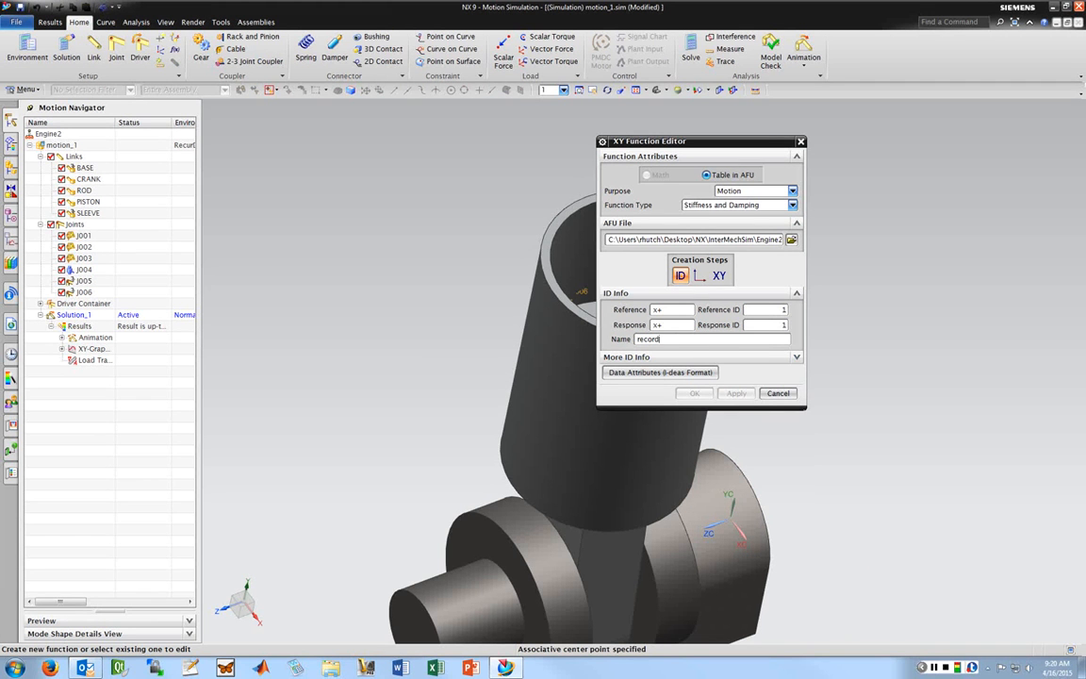
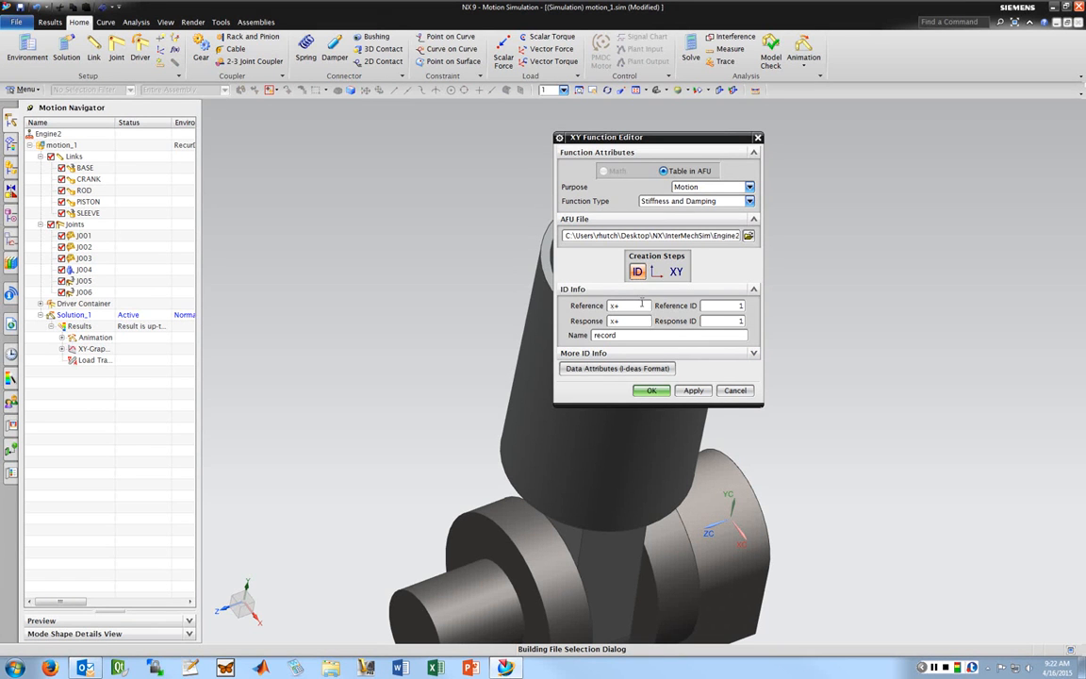
# Review the abscissa spacing and ordinate data format options in the function's XY axis definition
pyautogui.click(657, 271)
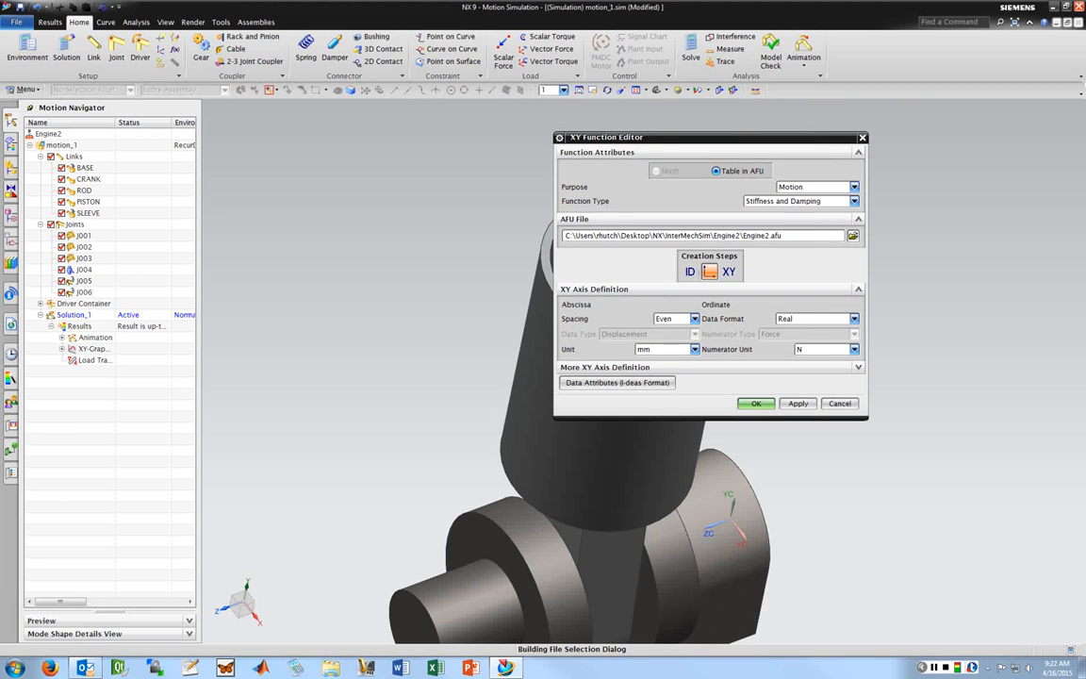
pyautogui.click(817, 319)
pyautogui.click(854, 318)
pyautogui.click(854, 318)
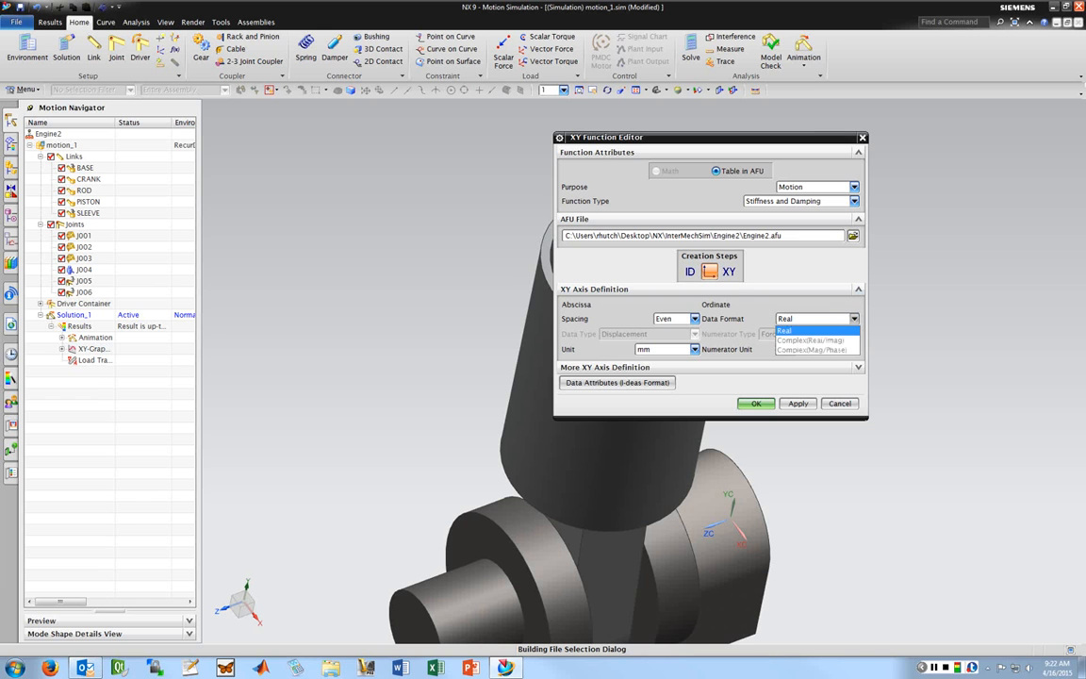
pyautogui.click(854, 318)
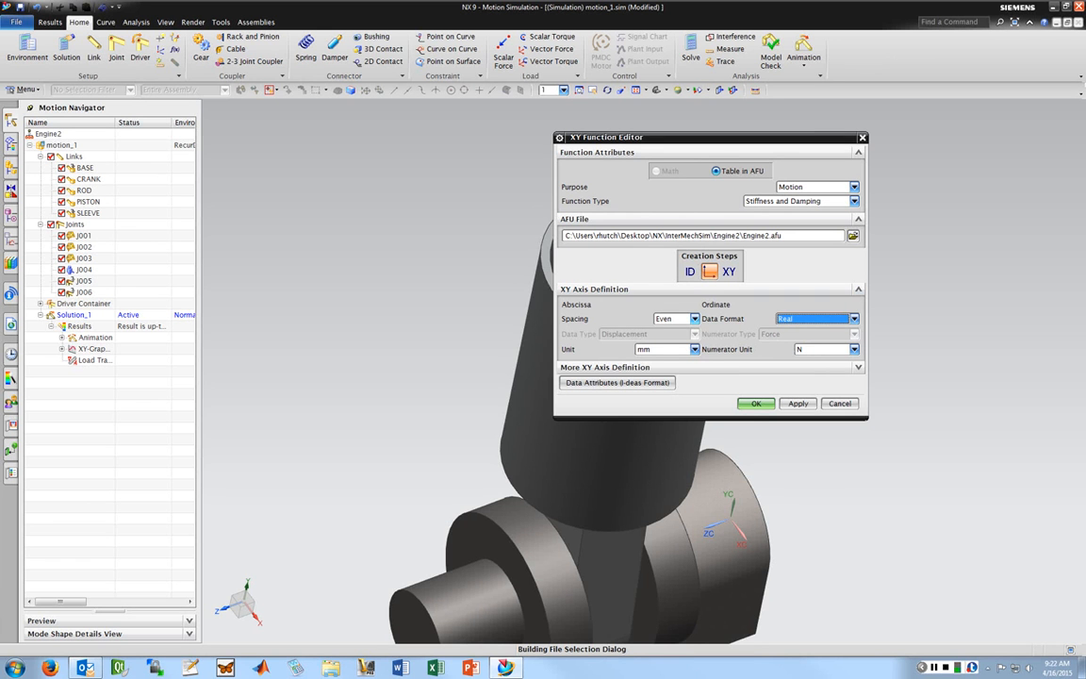
pyautogui.click(695, 318)
pyautogui.click(695, 318)
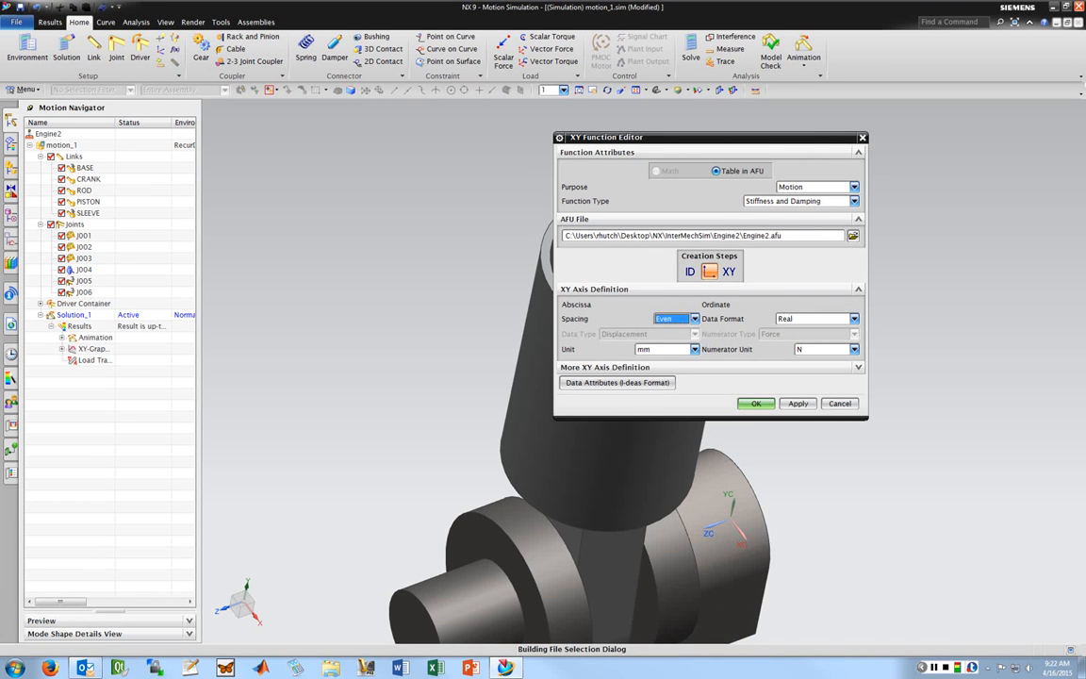
# Examine the wave sweep and equation methods offered for creating the function's XY data, backing out of each
pyautogui.click(729, 272)
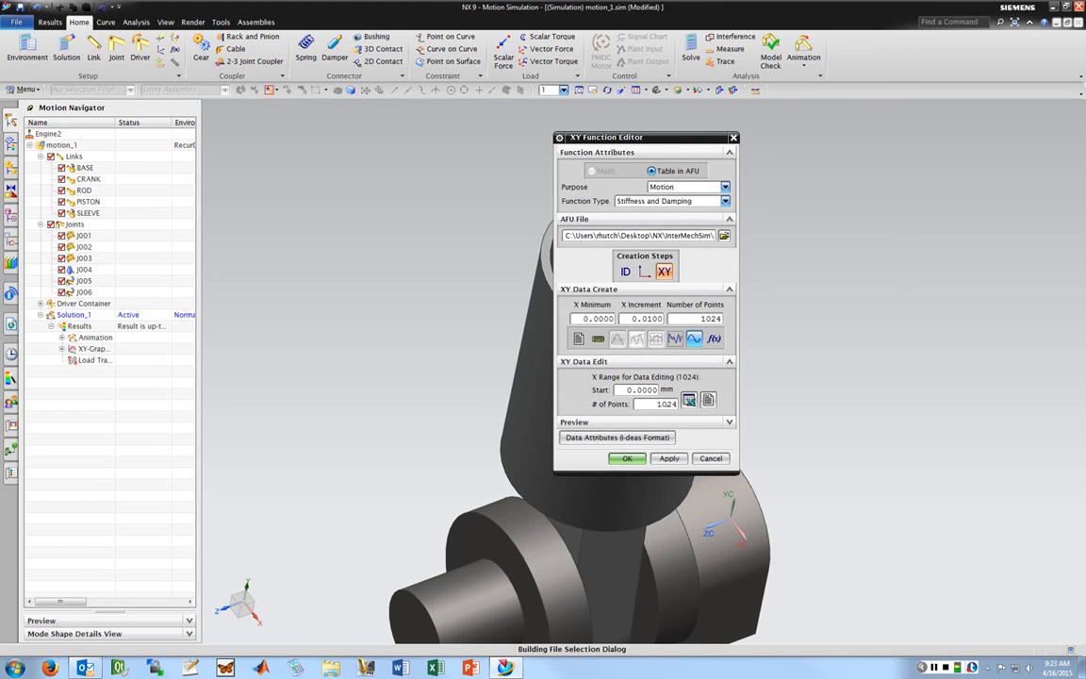
pyautogui.click(675, 338)
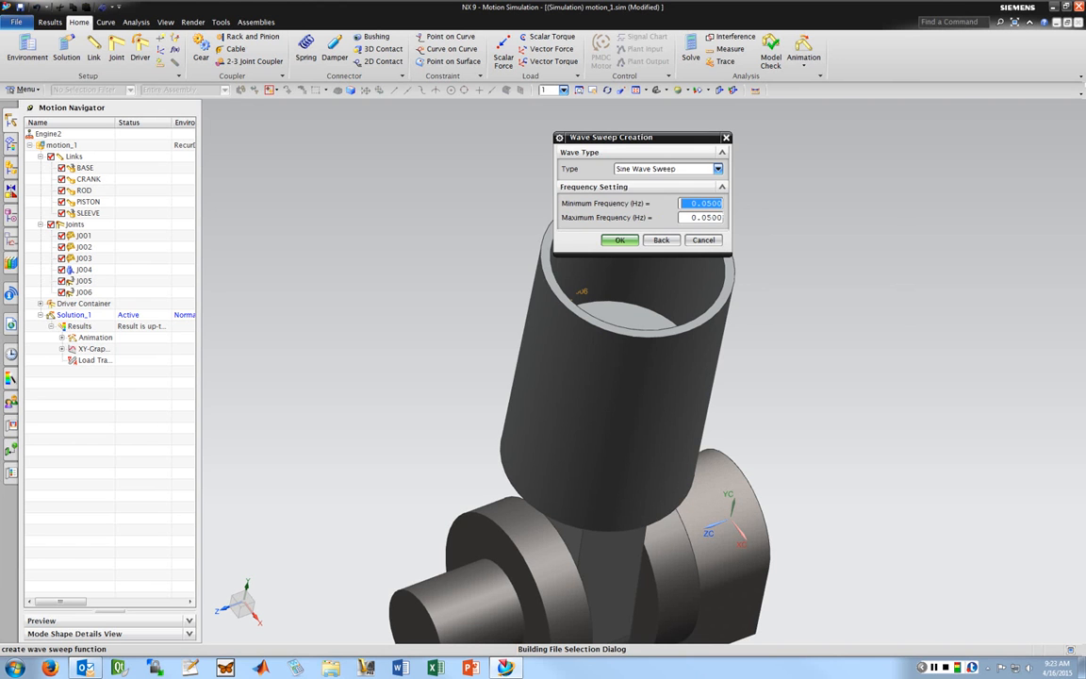
pyautogui.click(717, 169)
pyautogui.click(718, 169)
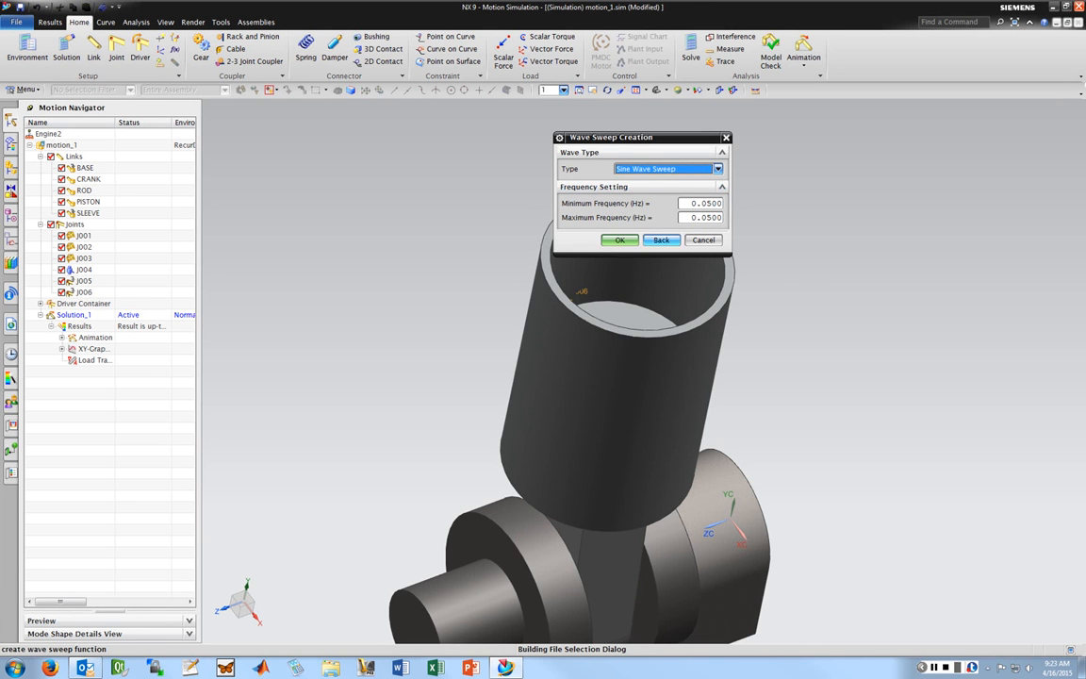
pyautogui.click(657, 240)
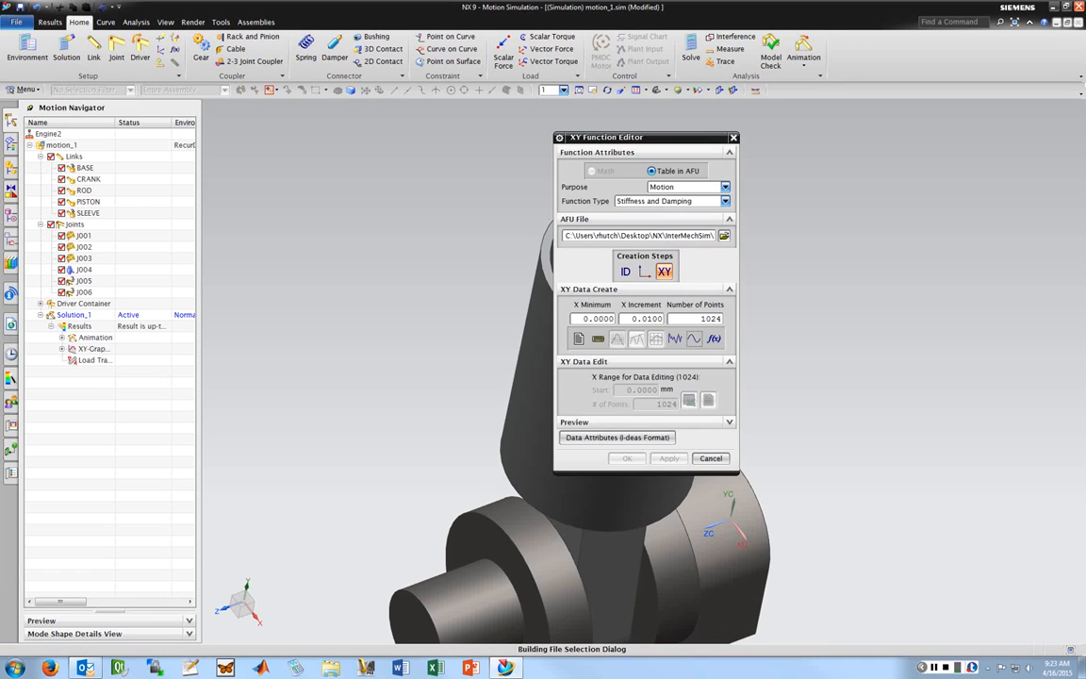
pyautogui.click(713, 338)
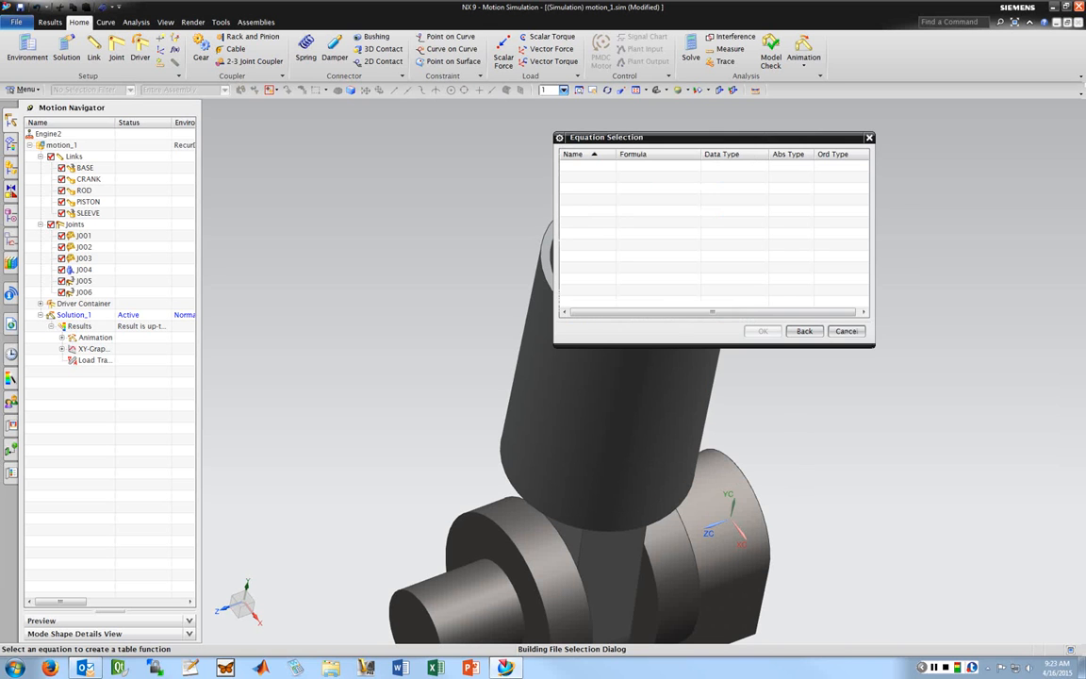
pyautogui.rightClick(591, 168)
pyautogui.press('Escape')
pyautogui.click(804, 331)
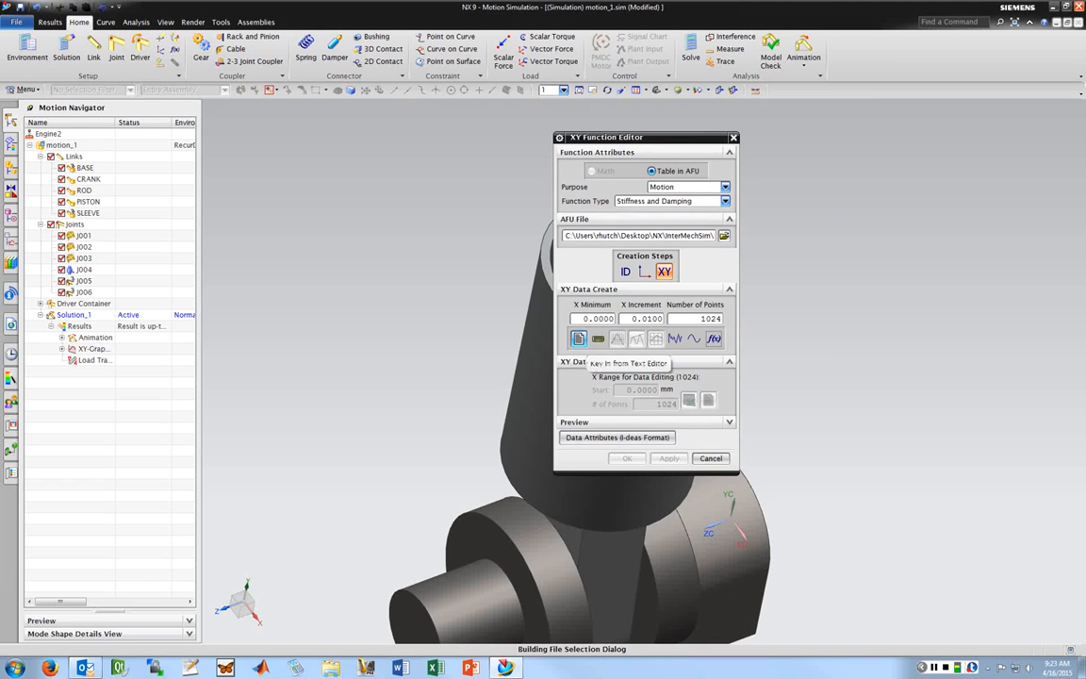
# Examine the text-editor key-in table for the function's X and Y values, leaving it without entering data
pyautogui.click(579, 338)
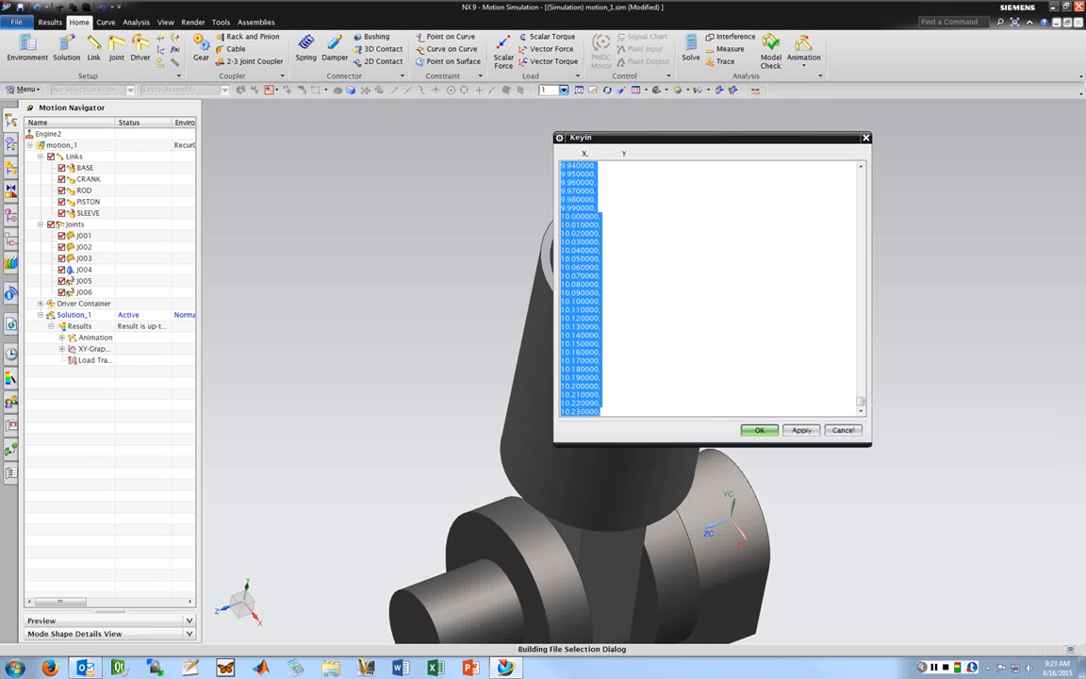
pyautogui.moveTo(859, 403); pyautogui.dragTo(861, 176)
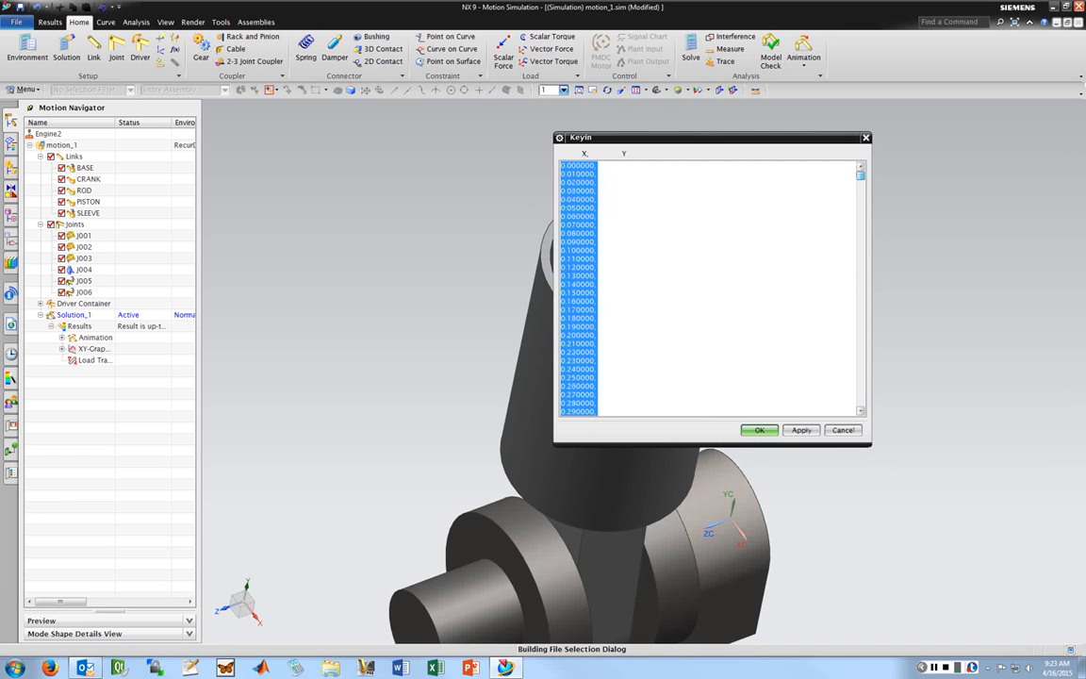
pyautogui.click(613, 165)
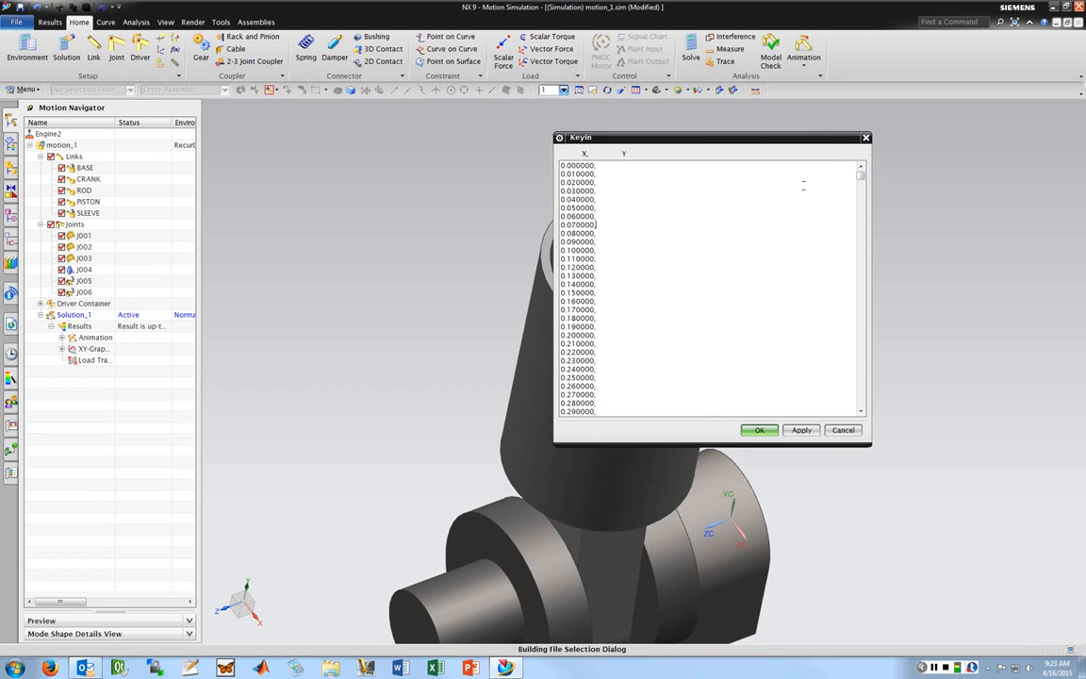
pyautogui.moveTo(859, 176)
pyautogui.mouseDown()
pyautogui.moveTo(860, 400)
pyautogui.moveTo(860, 175)
pyautogui.mouseUp()
pyautogui.moveTo(713, 138); pyautogui.dragTo(722, 123)
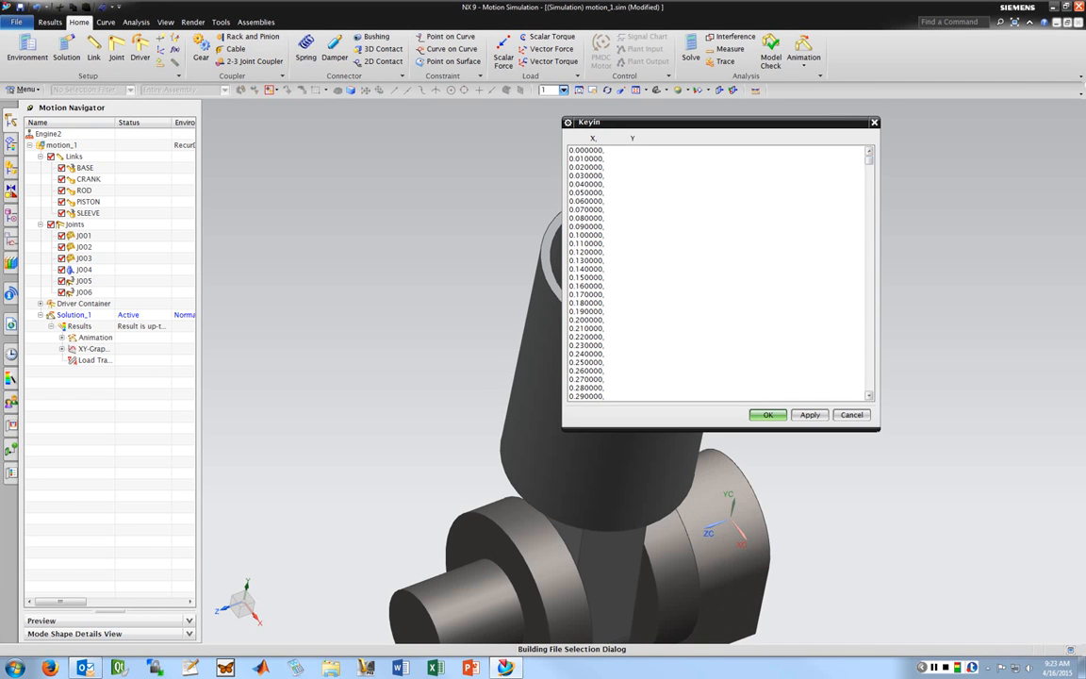
pyautogui.moveTo(868, 159)
pyautogui.mouseDown()
pyautogui.moveTo(868, 387)
pyautogui.moveTo(869, 158)
pyautogui.mouseUp()
pyautogui.click(629, 151)
pyautogui.moveTo(801, 122); pyautogui.dragTo(891, 122)
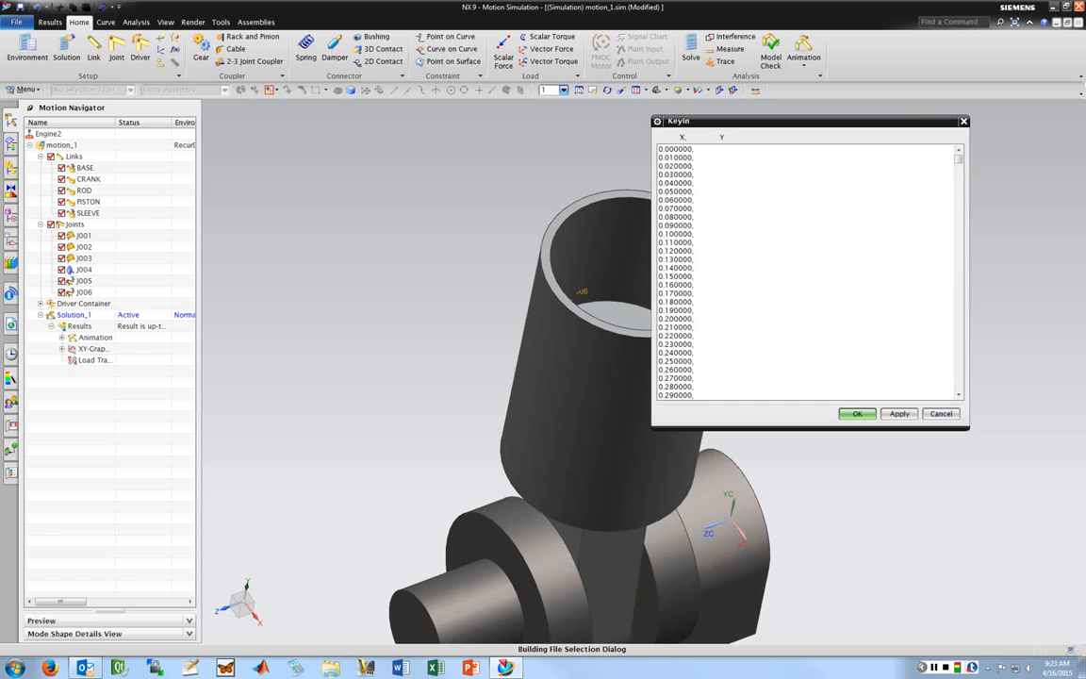
pyautogui.click(941, 413)
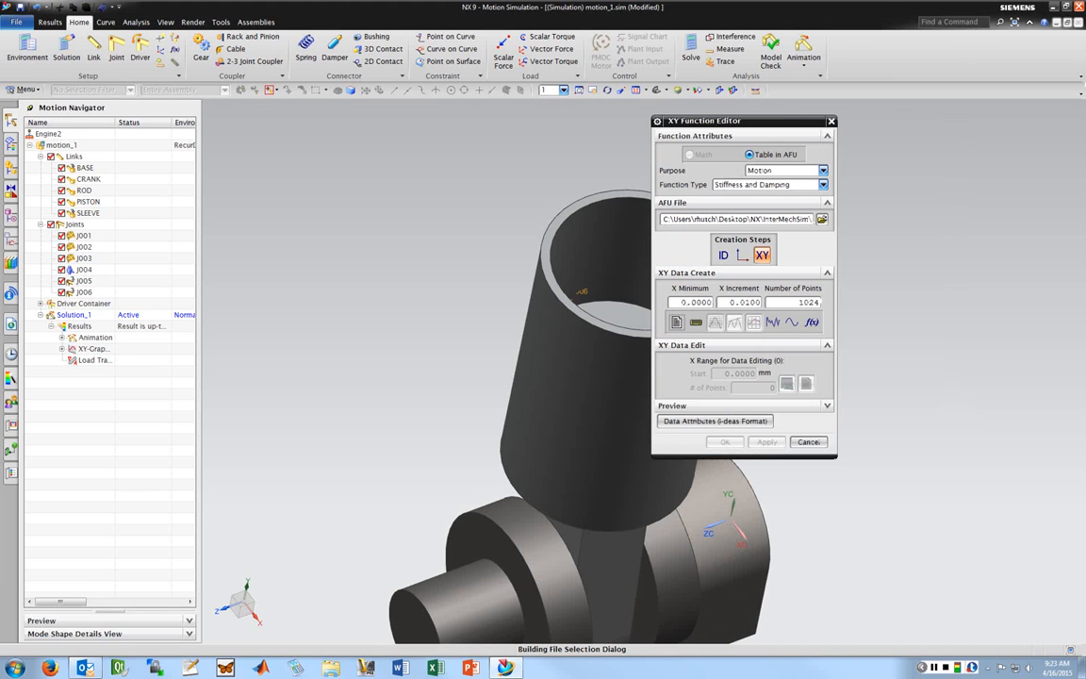
# View the spreadsheet entry for the function's X and Y values, and return to the Spring definition without creating a function
pyautogui.click(696, 323)
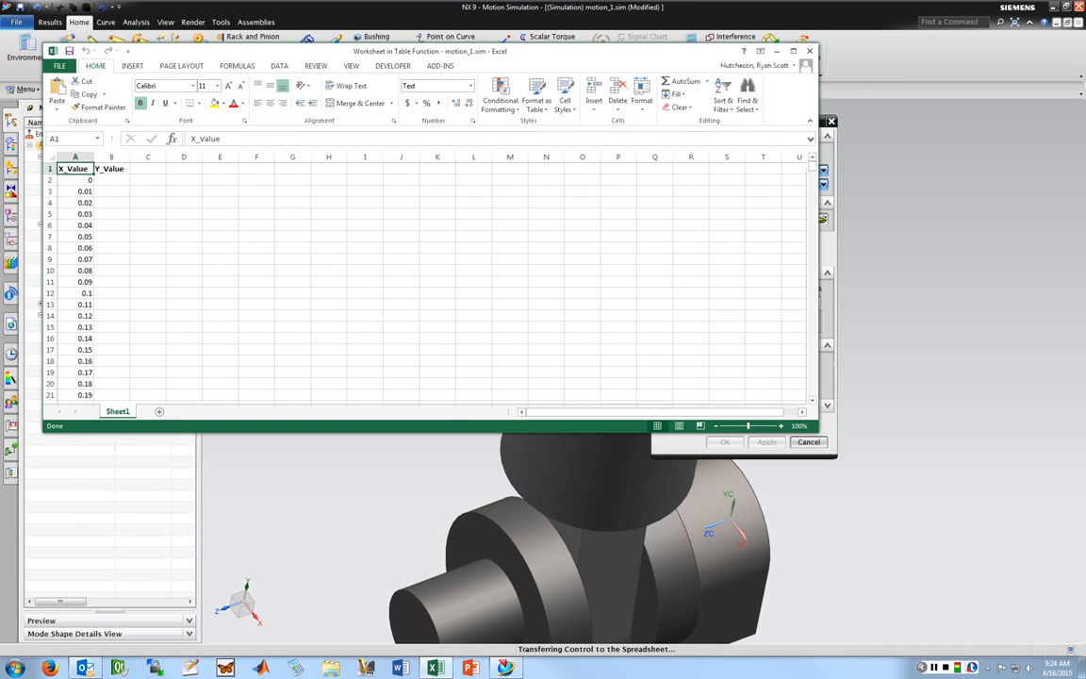
pyautogui.click(809, 50)
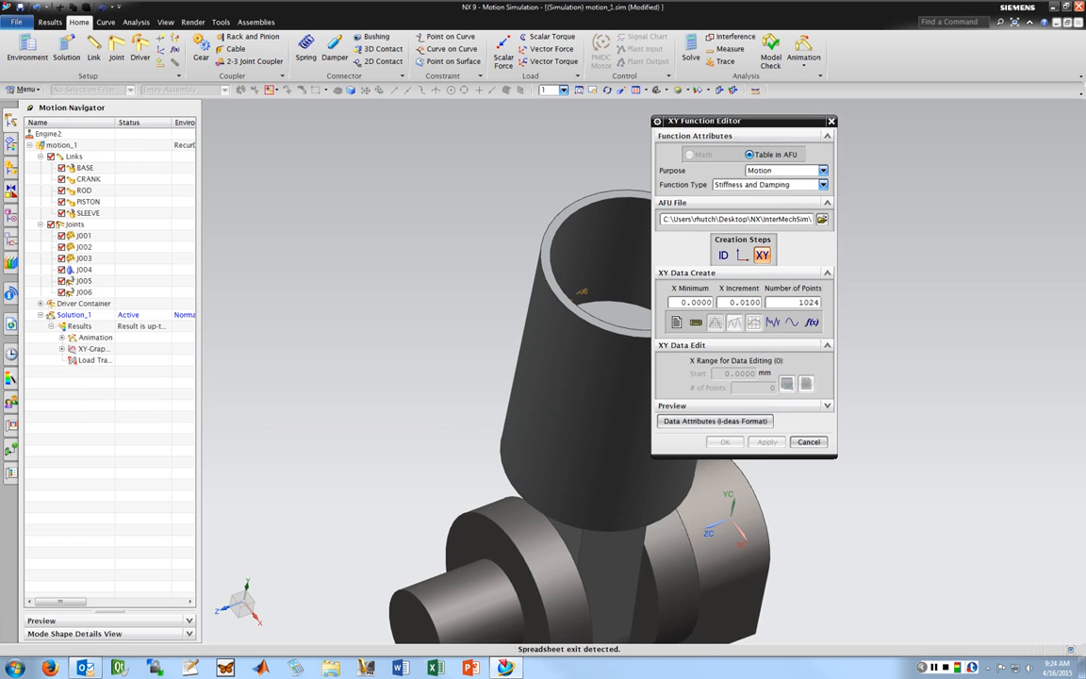
pyautogui.click(809, 442)
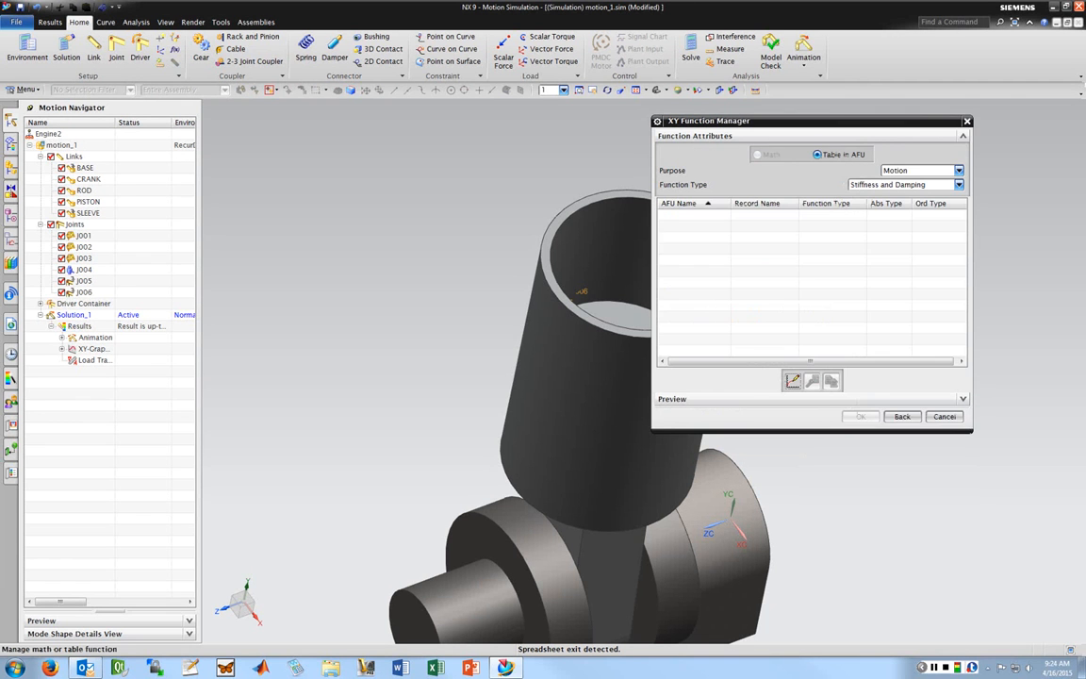
pyautogui.moveTo(773, 120); pyautogui.dragTo(744, 122)
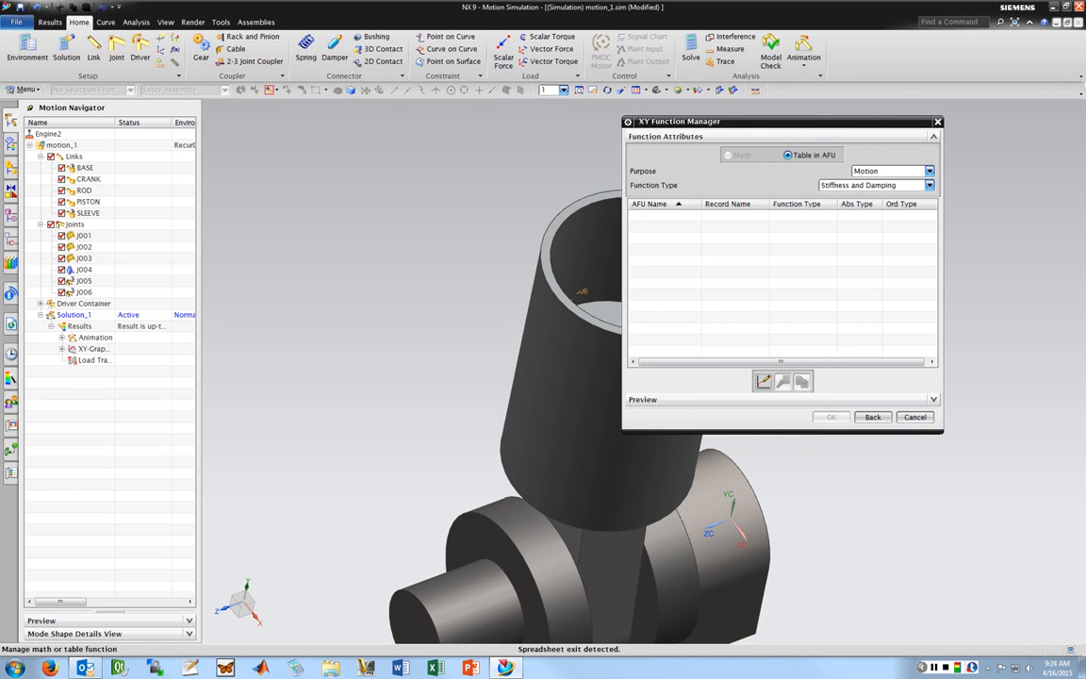
pyautogui.click(913, 417)
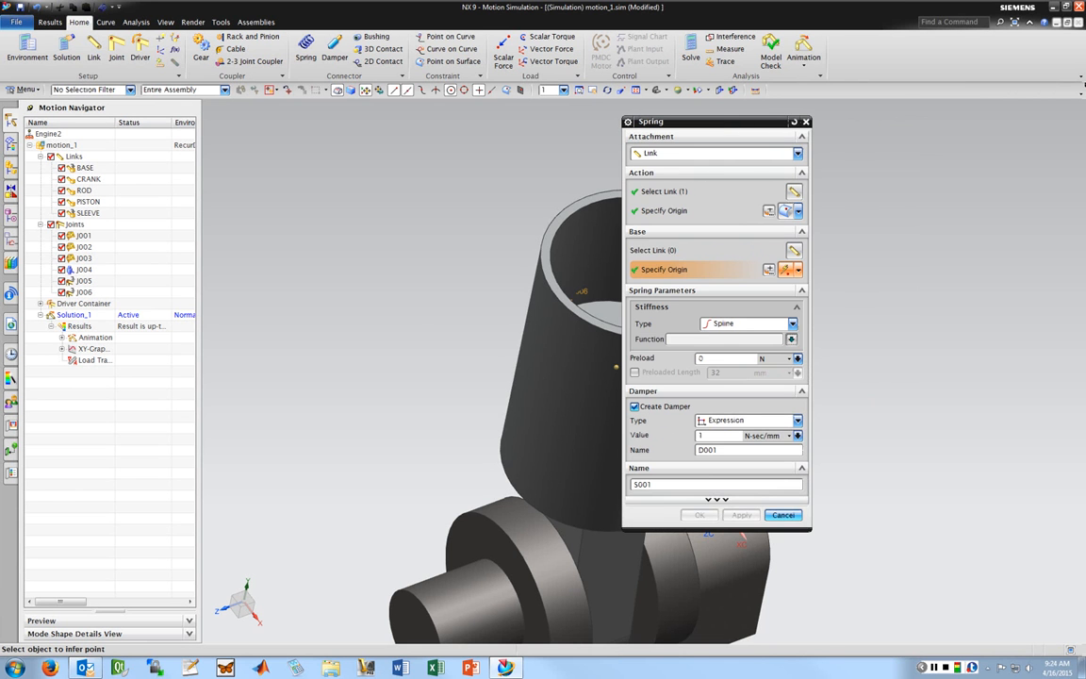
# Set the spring's stiffness type to Expression at 10 N/mm and create the spring with its 1 N-sec/mm damper
pyautogui.click(745, 323)
pyautogui.click(727, 333)
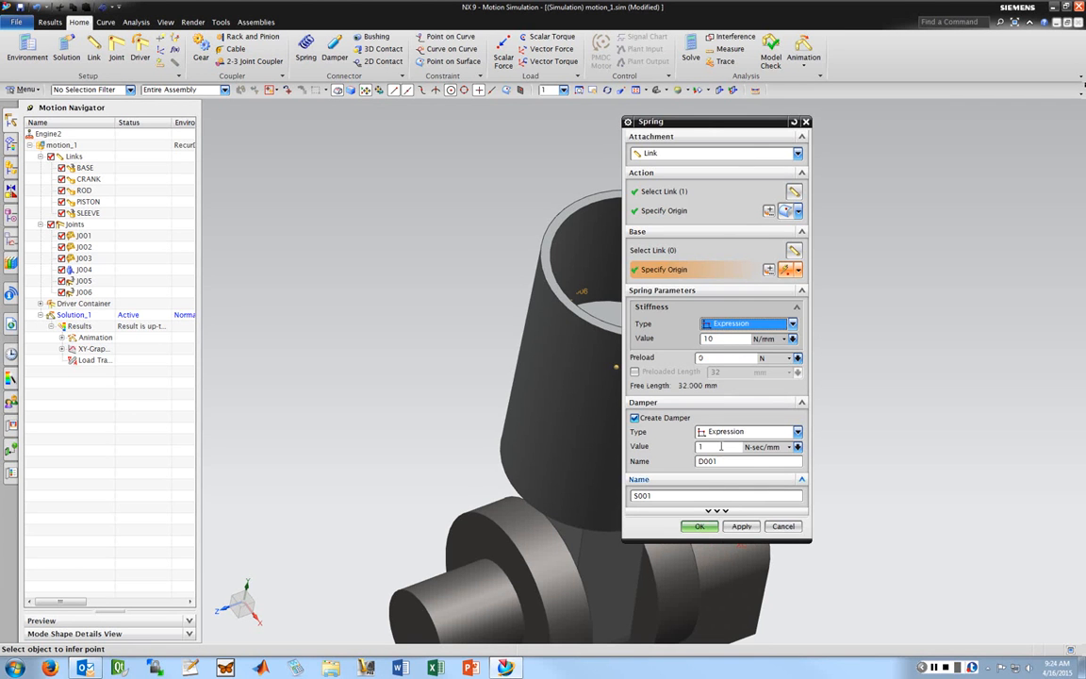
pyautogui.click(699, 526)
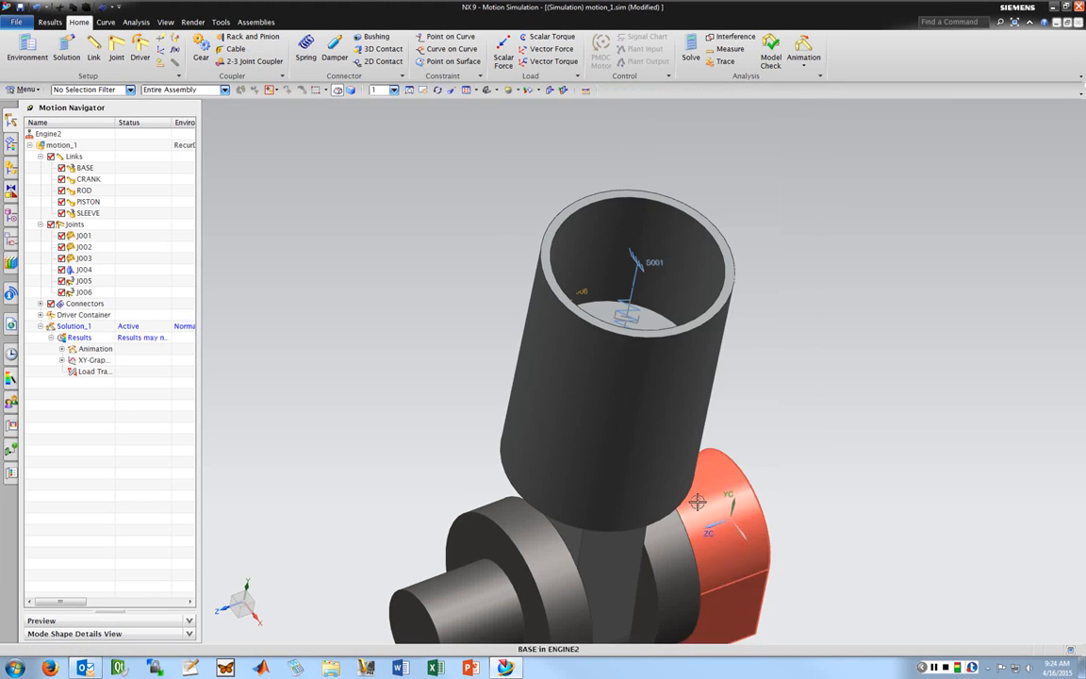
# Solve the active motion solution with the spring and damper included, and close the information report
pyautogui.moveTo(717, 368); pyautogui.dragTo(609, 255, button='middle')
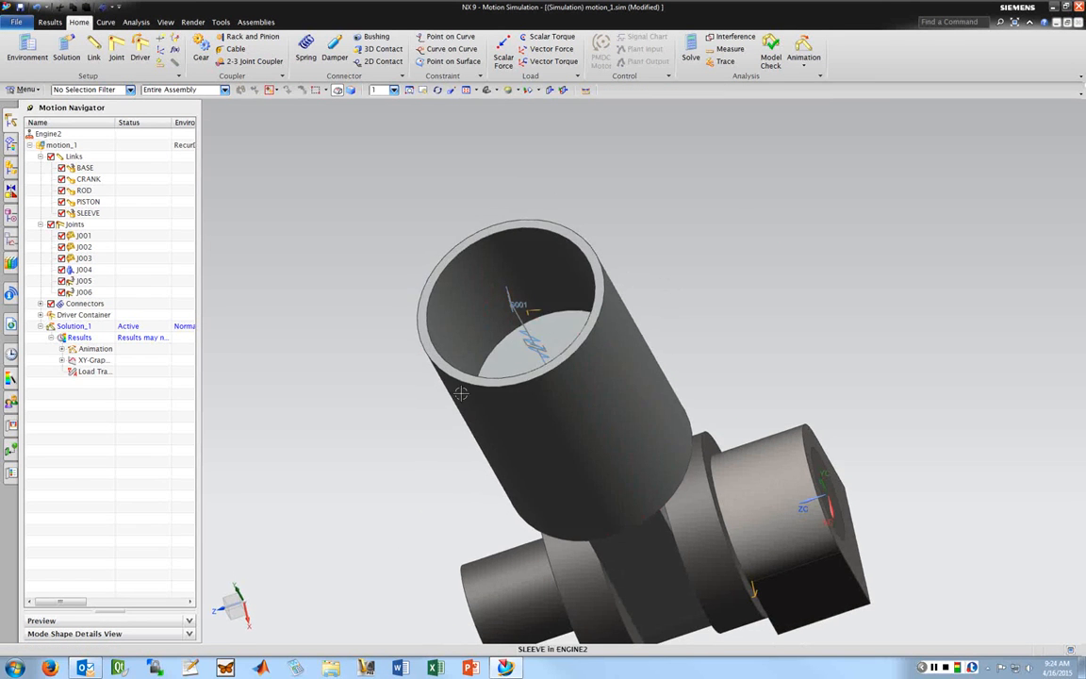
pyautogui.moveTo(460, 381); pyautogui.dragTo(507, 364, button='middle')
pyautogui.scroll(-3, 498, 454)
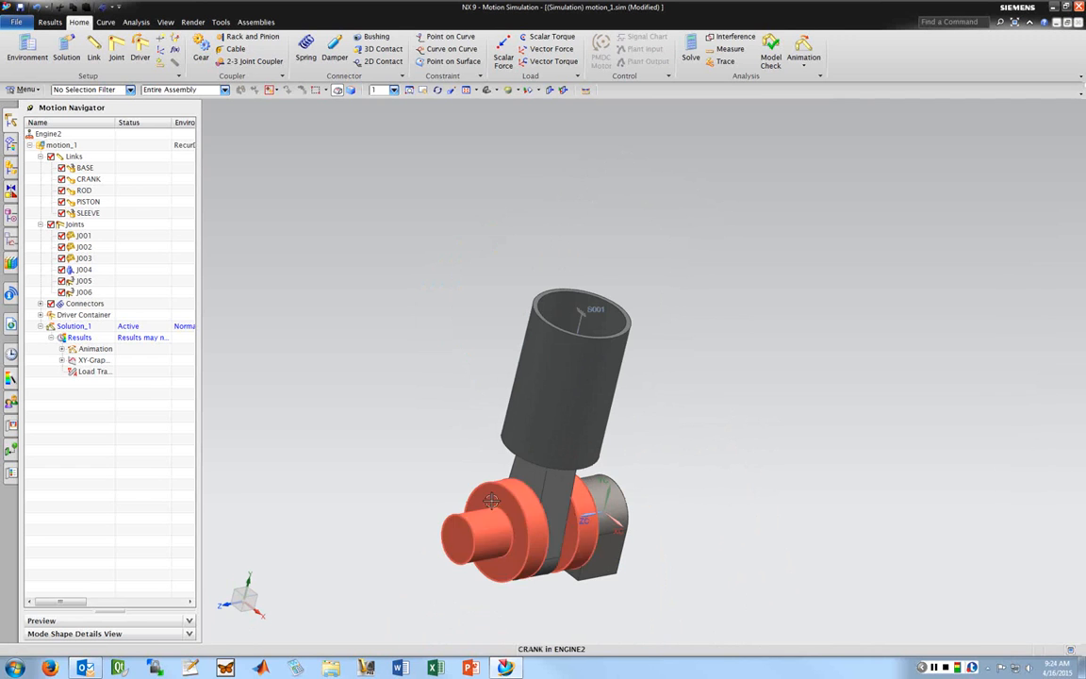
pyautogui.click(691, 59)
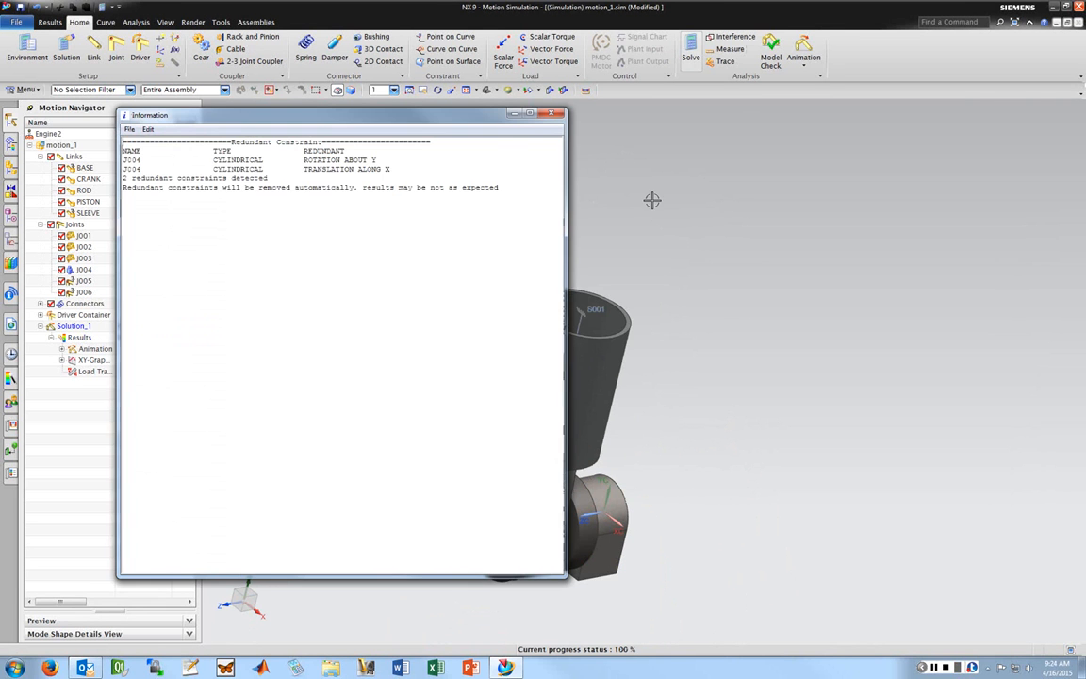
pyautogui.click(552, 113)
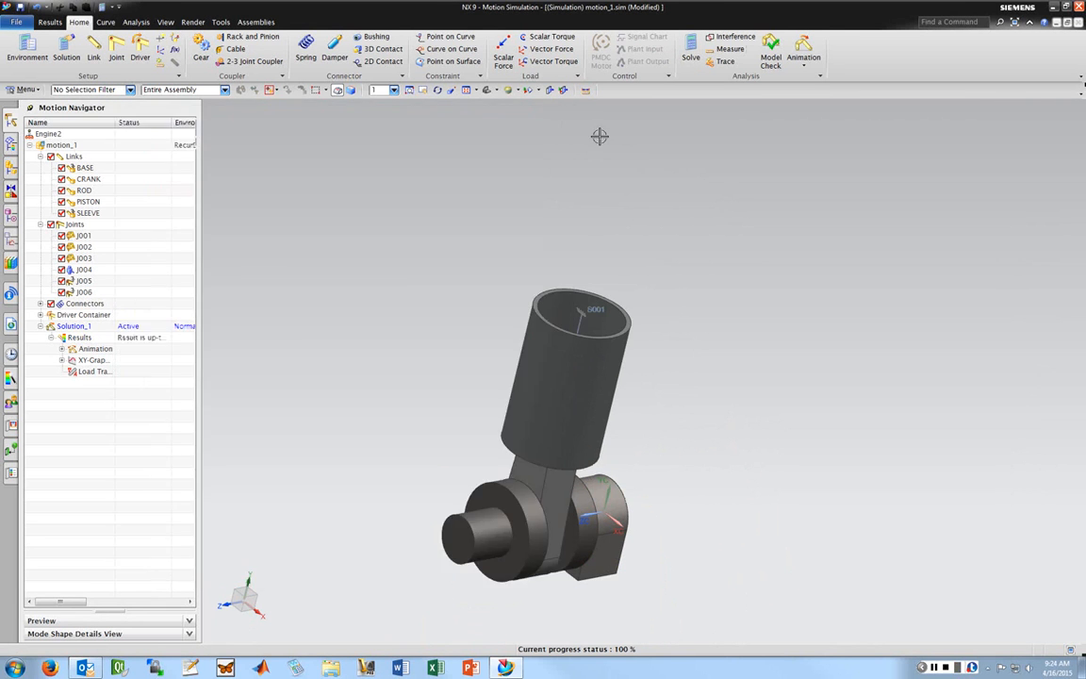
# Play the animation of the solved engine mechanism to check its motion, and close the animation controls
pyautogui.click(803, 57)
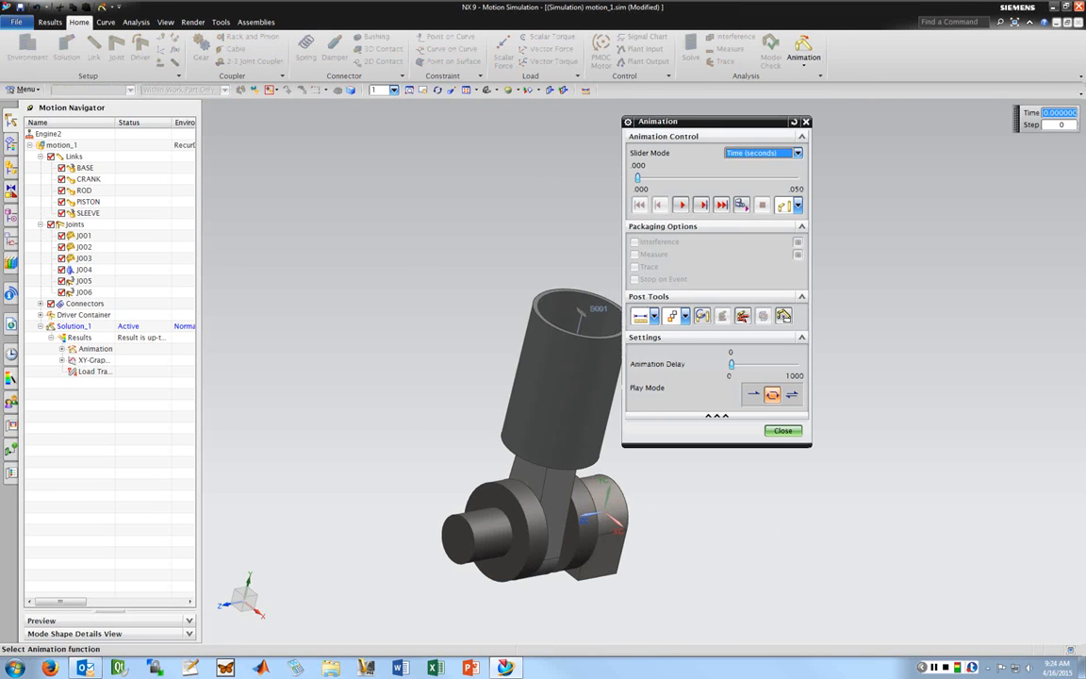
pyautogui.click(681, 204)
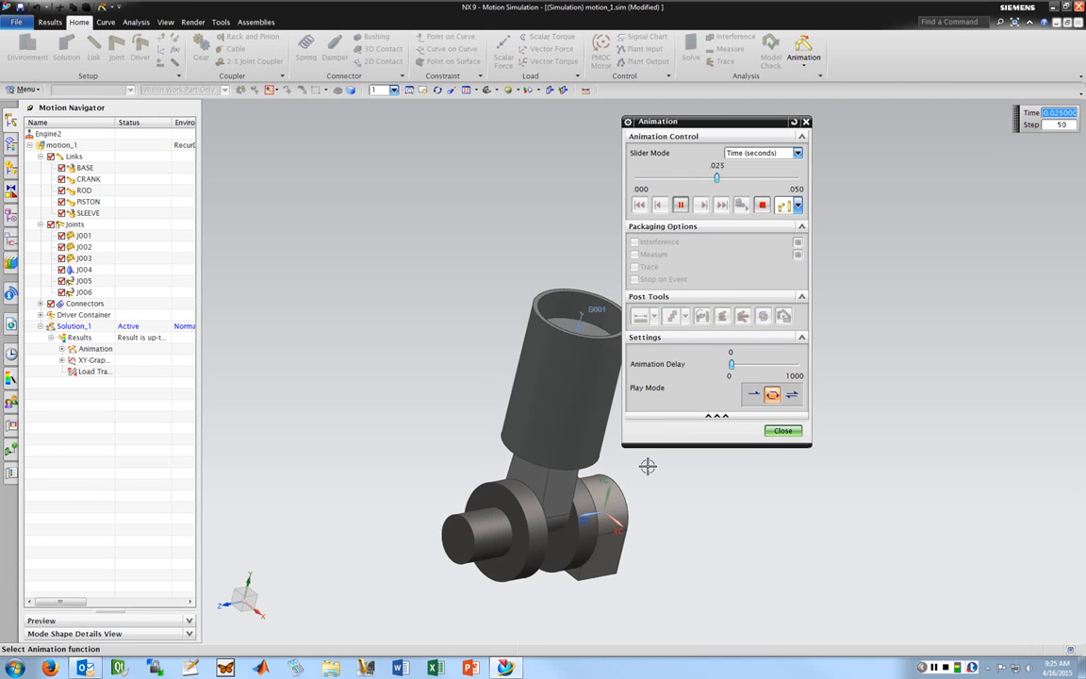
pyautogui.click(783, 431)
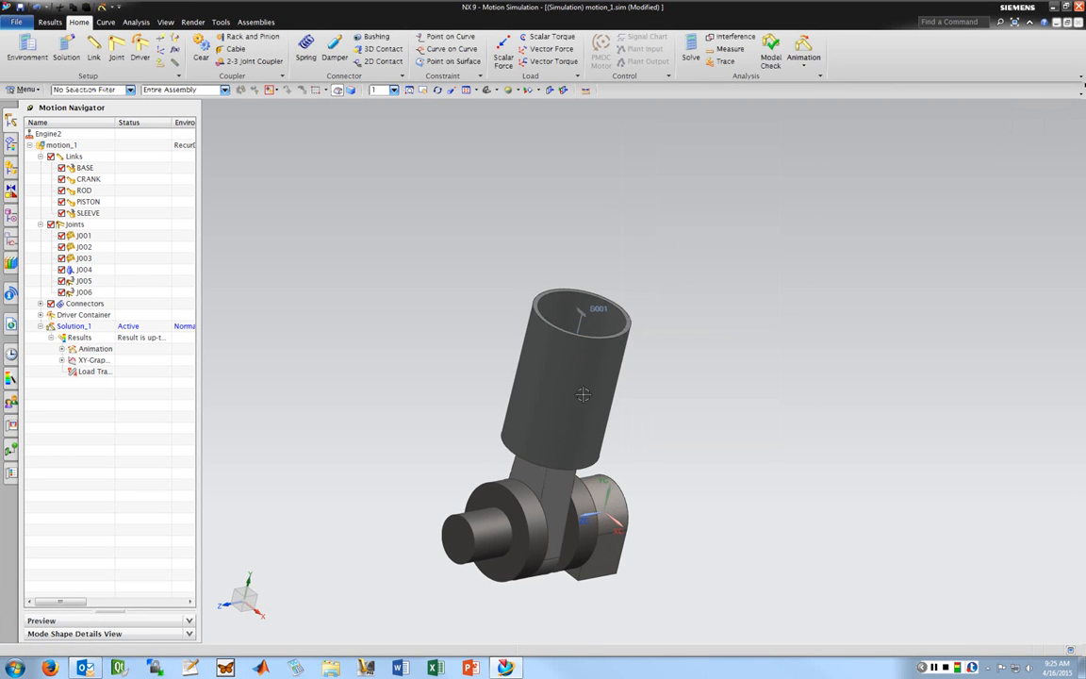
# Start a new XY graph under Solution_1's results and select joint J001 as the object to plot
pyautogui.click(62, 361)
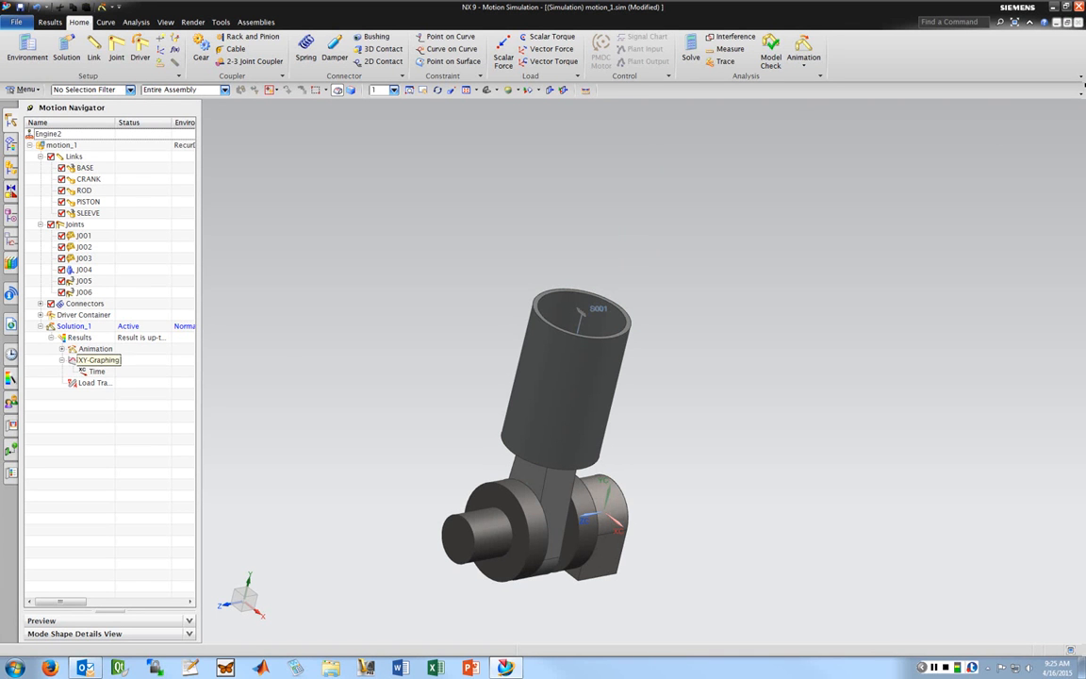
pyautogui.rightClick(89, 361)
pyautogui.click(113, 370)
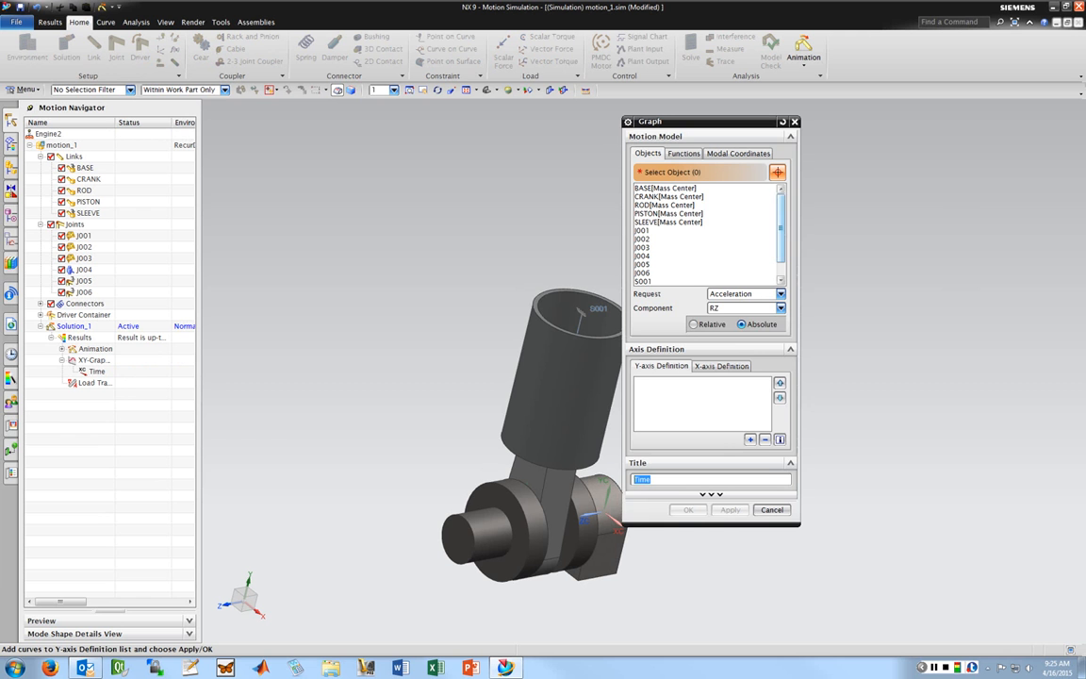
pyautogui.moveTo(660, 121); pyautogui.dragTo(708, 120)
pyautogui.click(712, 186)
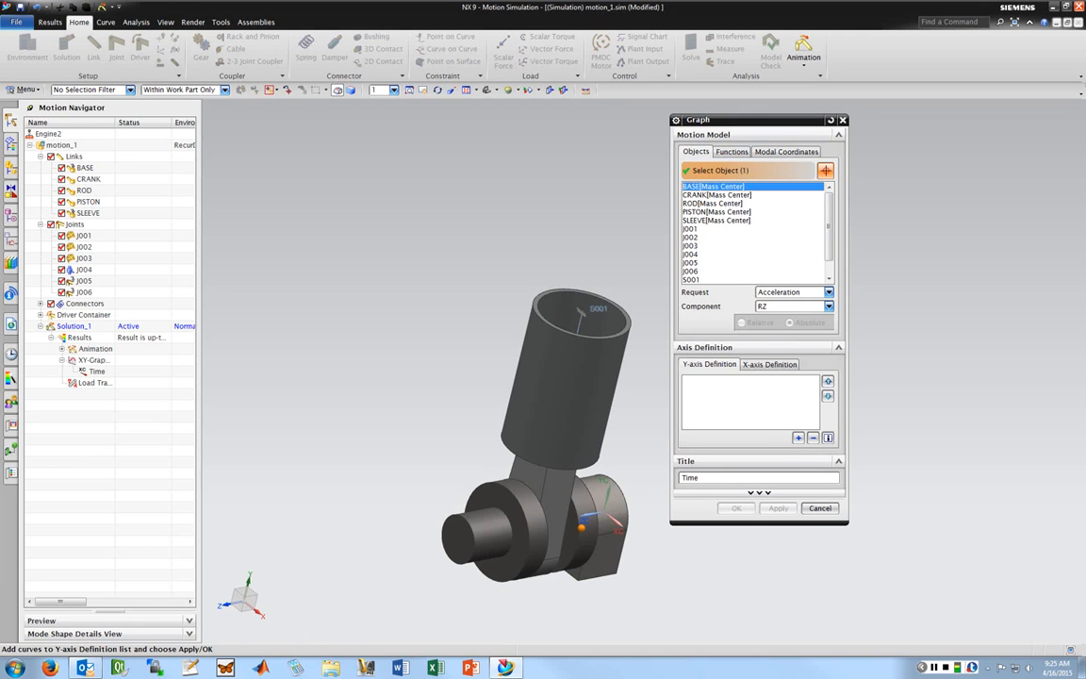
pyautogui.click(691, 229)
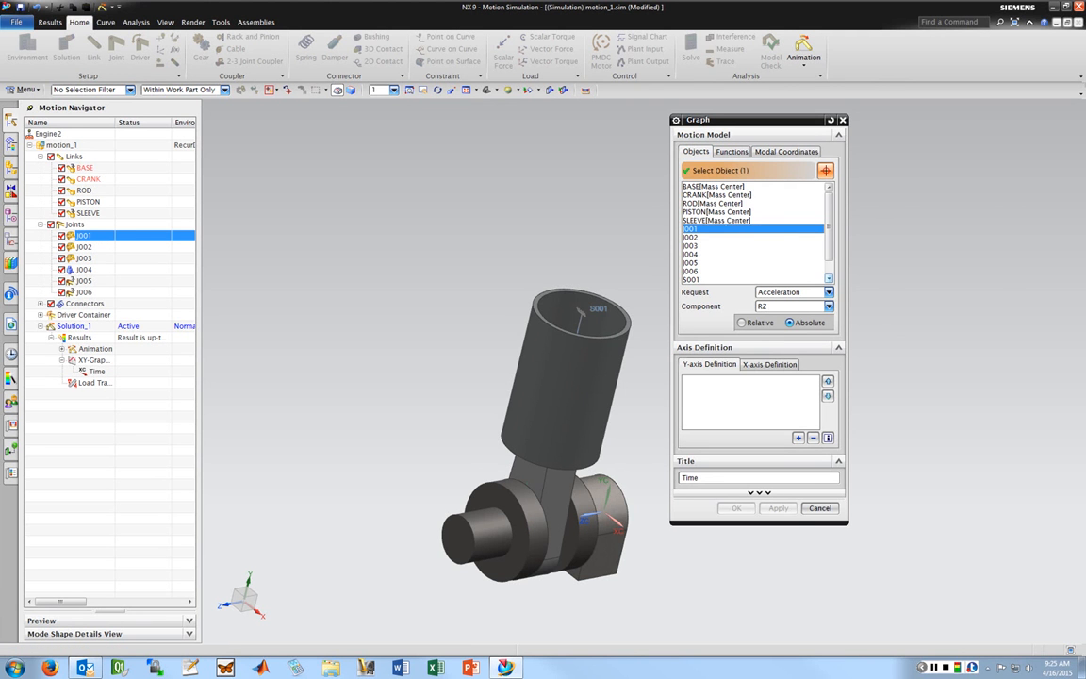
# Plot joint J001's absolute Force Magnitude as the Y-axis curve against time in a graph window
pyautogui.click(794, 292)
pyautogui.click(766, 333)
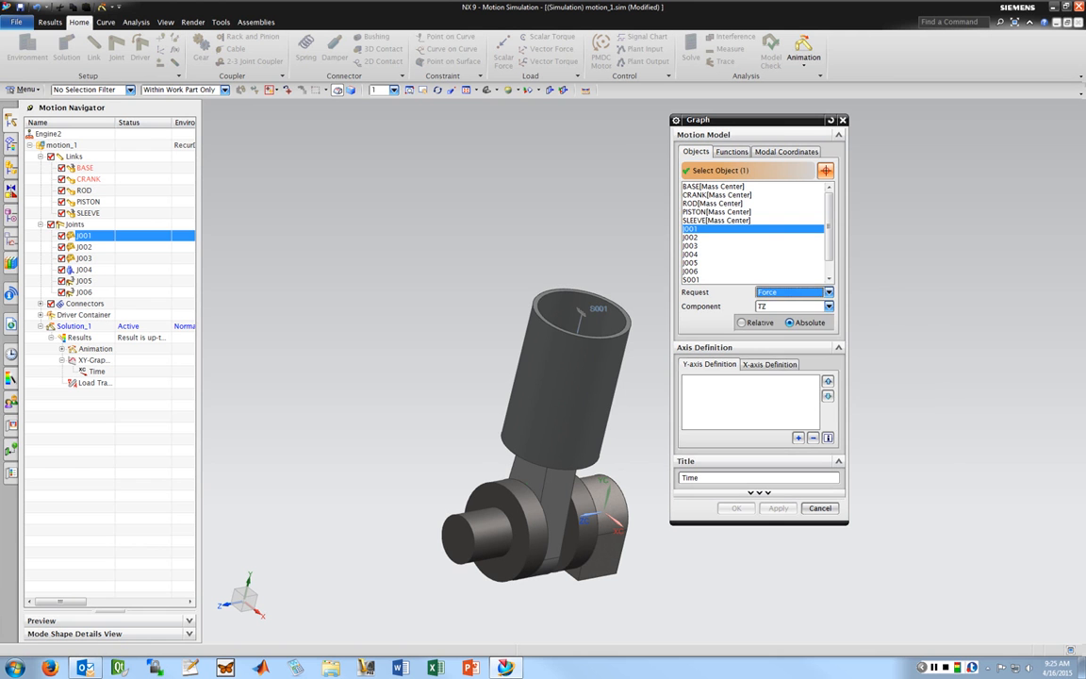
pyautogui.click(794, 306)
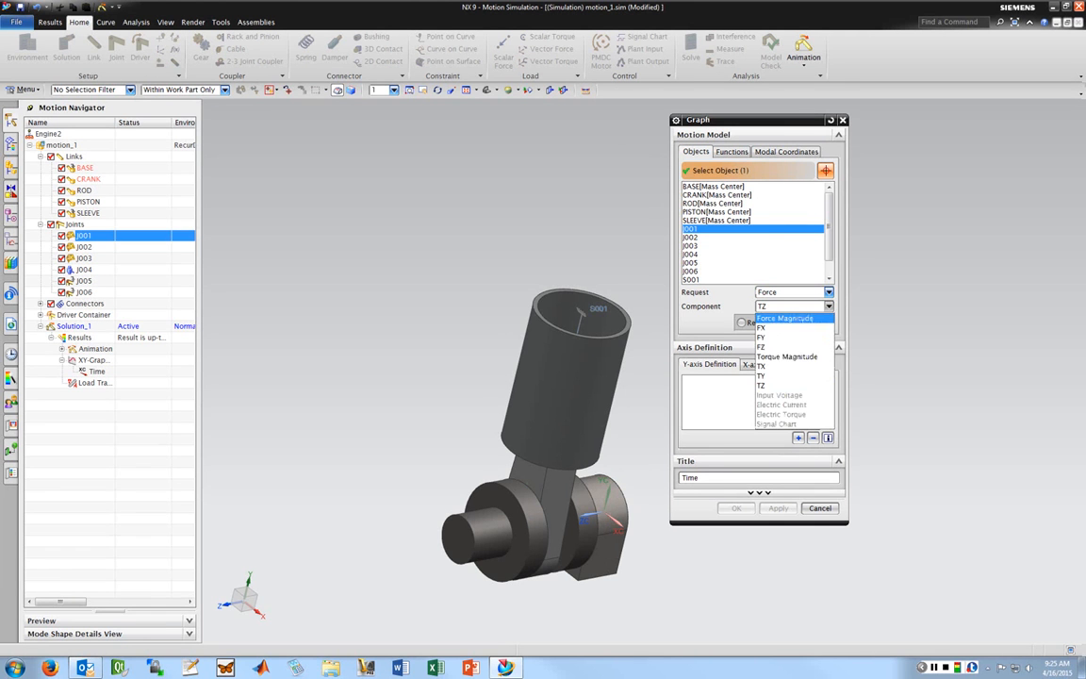
pyautogui.click(784, 317)
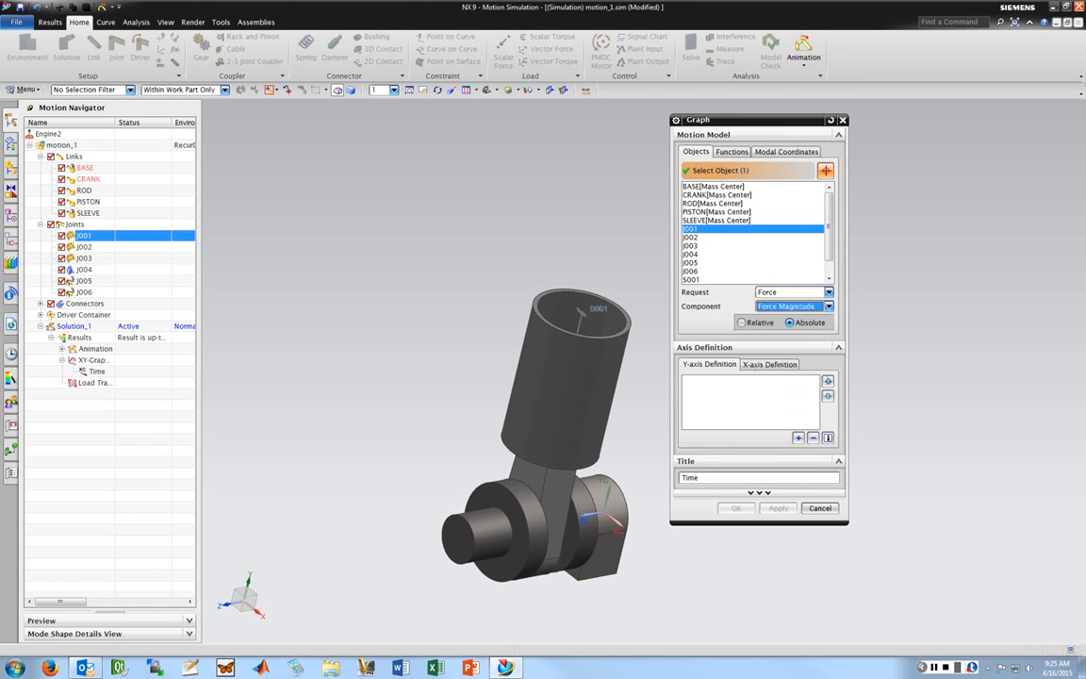
pyautogui.click(798, 438)
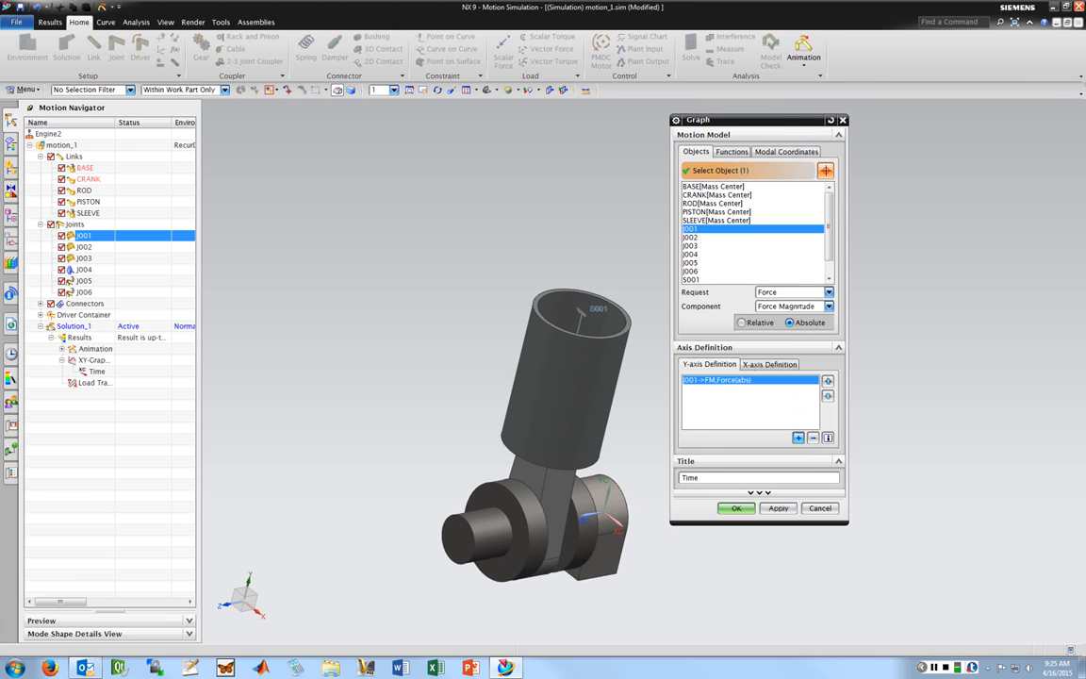
pyautogui.click(737, 508)
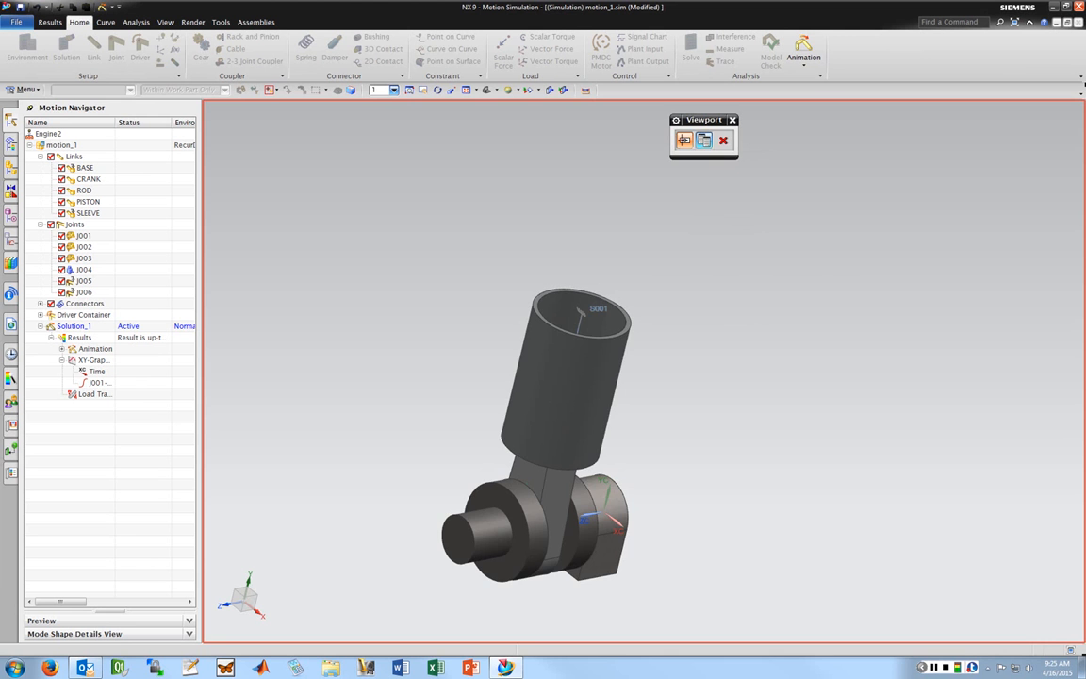
pyautogui.click(684, 140)
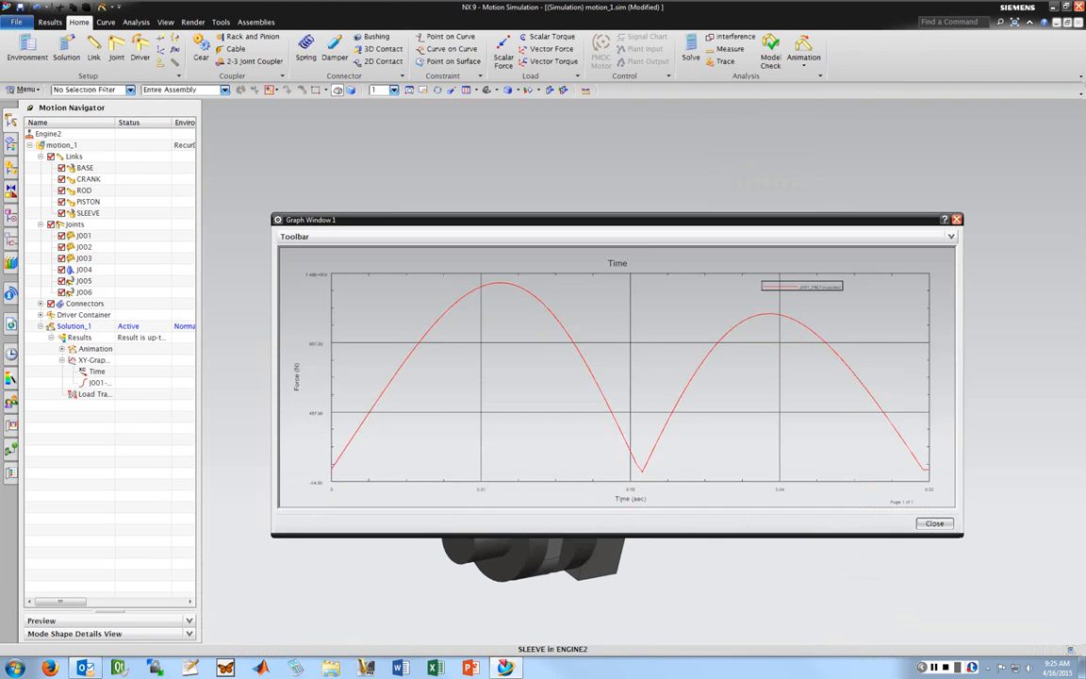
# Examine the J001 force curve with the graph moved clear of the crank, and close the graph window
pyautogui.moveTo(641, 220); pyautogui.dragTo(659, 184)
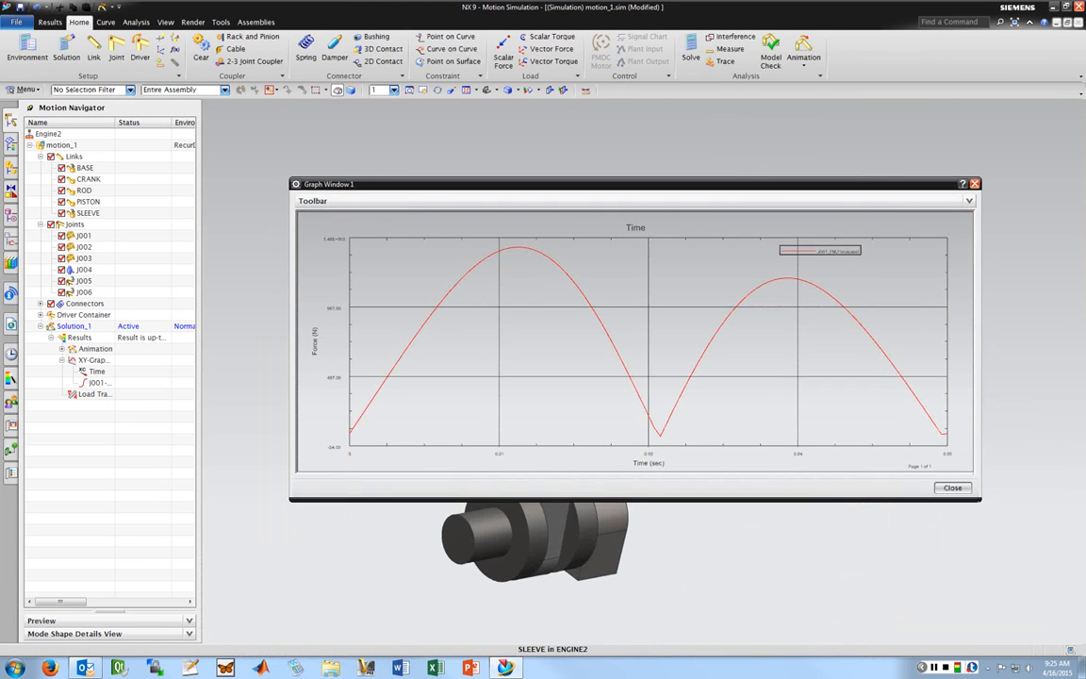
pyautogui.moveTo(632, 184); pyautogui.dragTo(622, 145)
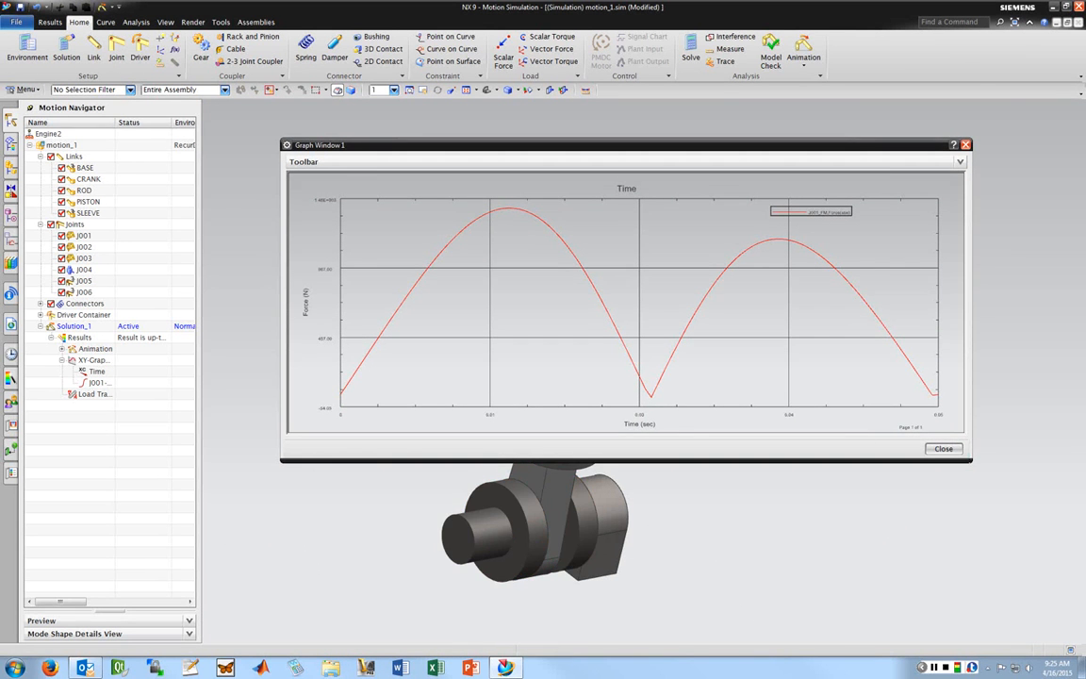
pyautogui.click(942, 448)
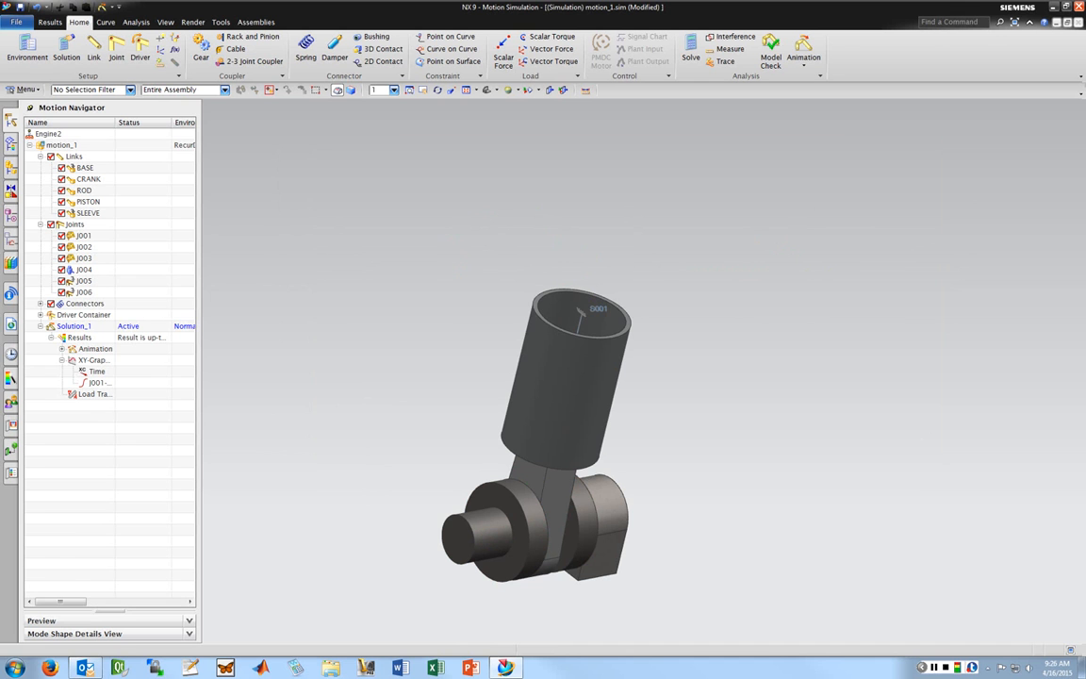
# Uncheck spring S001 and damper D001 under Connectors, solve the motion solution, and close the information report
pyautogui.click(40, 304)
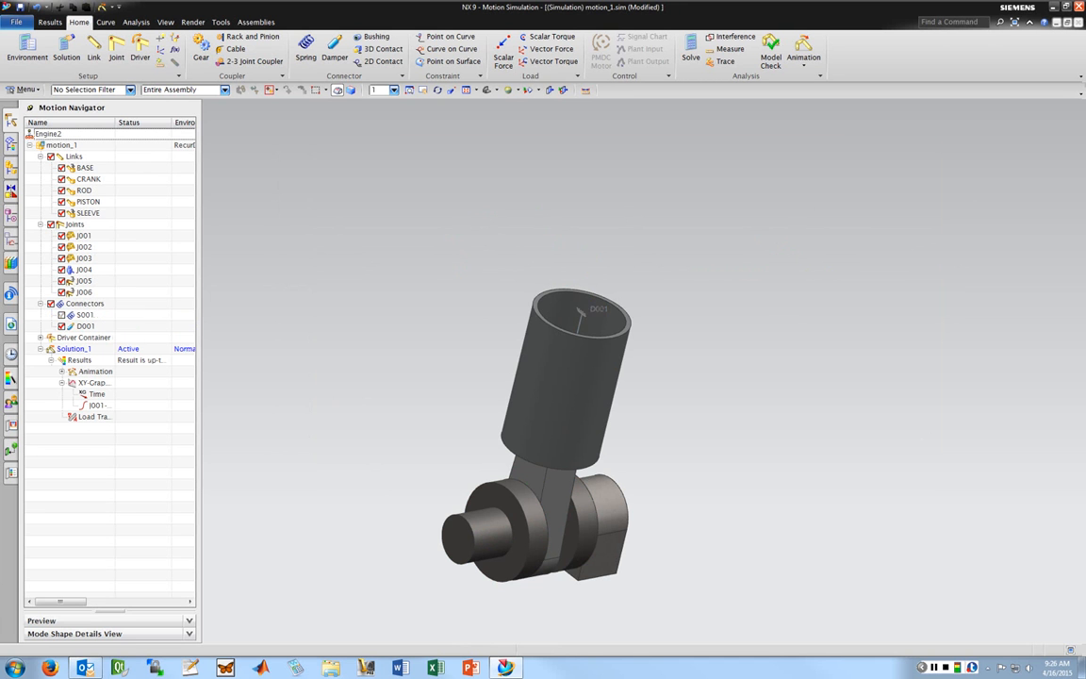
pyautogui.click(691, 51)
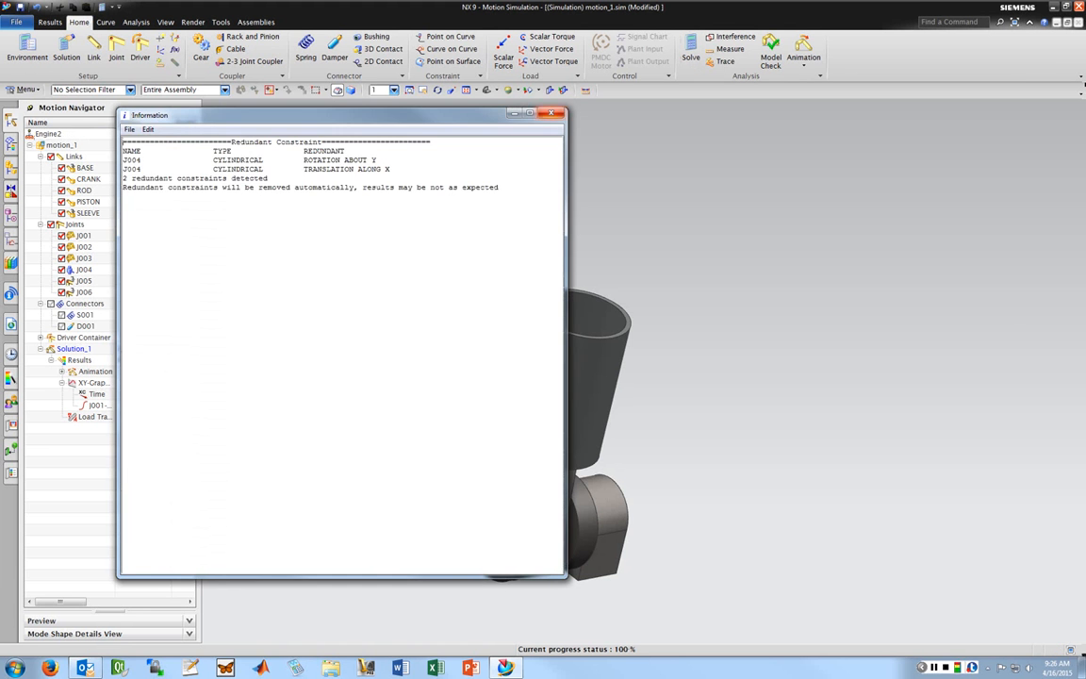
pyautogui.click(552, 113)
# Display the saved J001 force graph with both connectors unchecked, examine the curve, and close the graph window
pyautogui.click(99, 405)
pyautogui.doubleClick(99, 405)
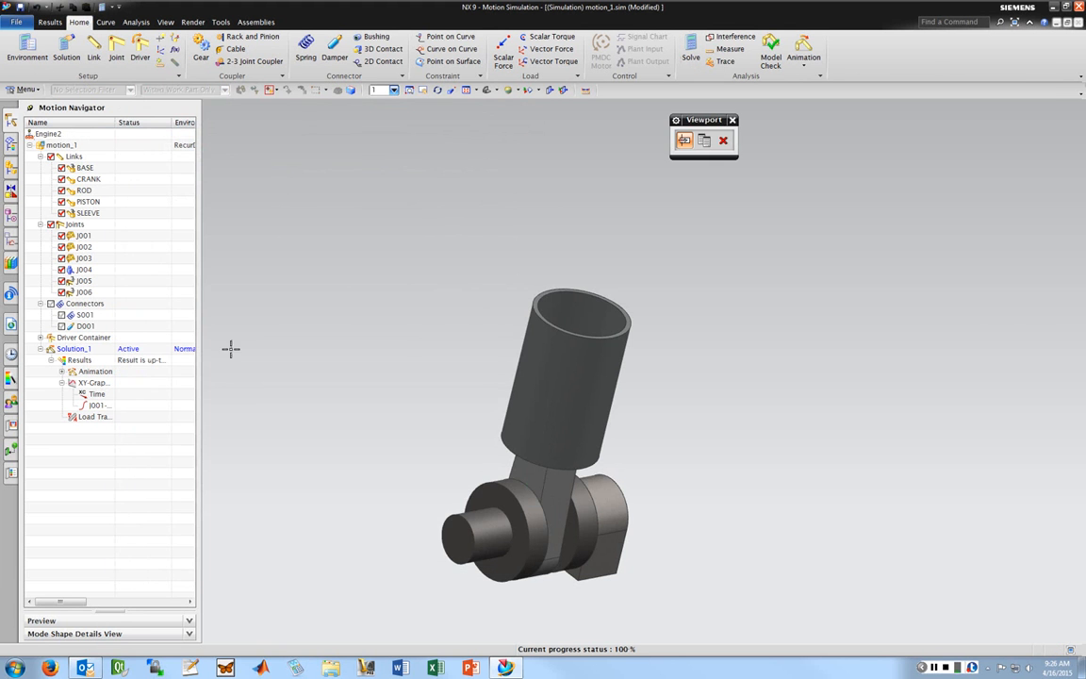
pyautogui.click(698, 243)
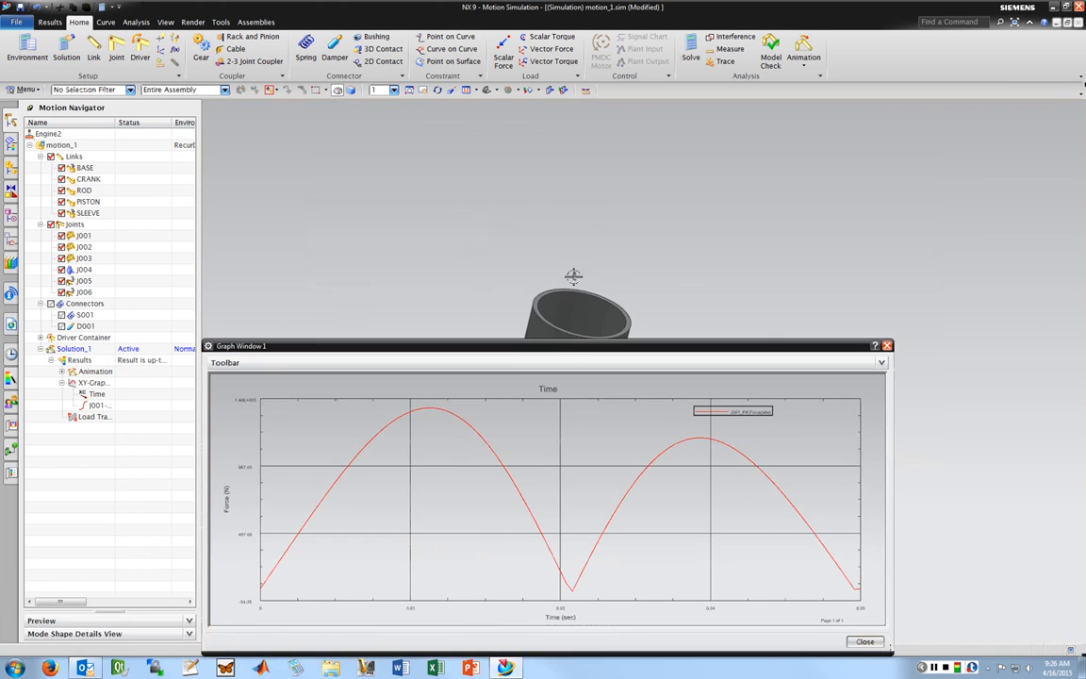
pyautogui.moveTo(445, 346); pyautogui.dragTo(530, 237)
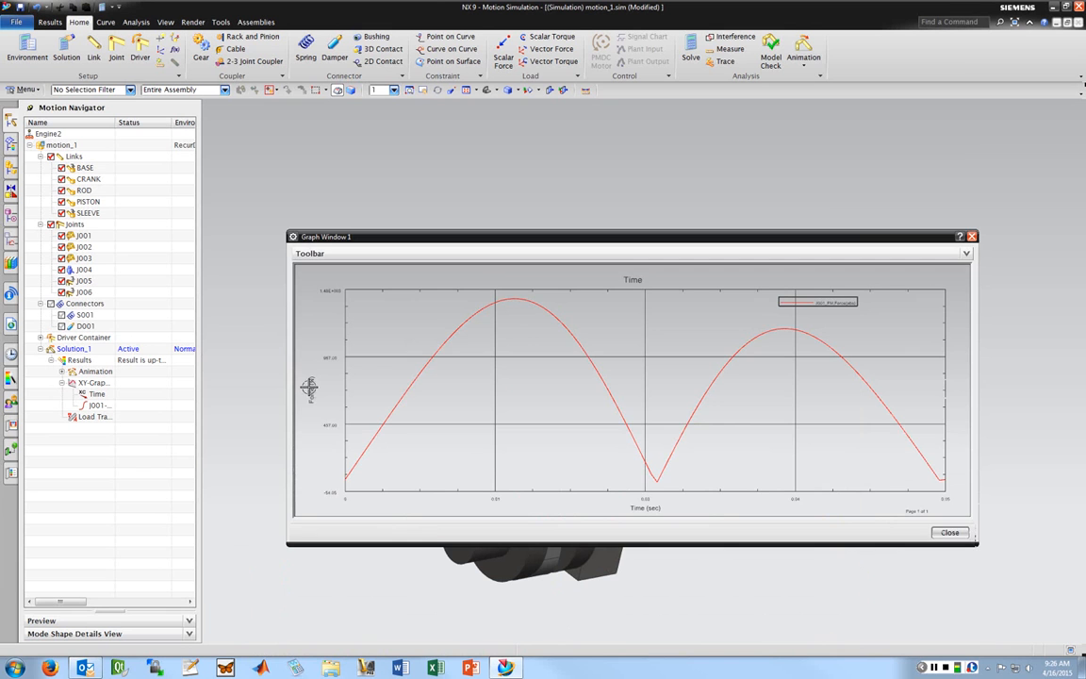
pyautogui.click(973, 237)
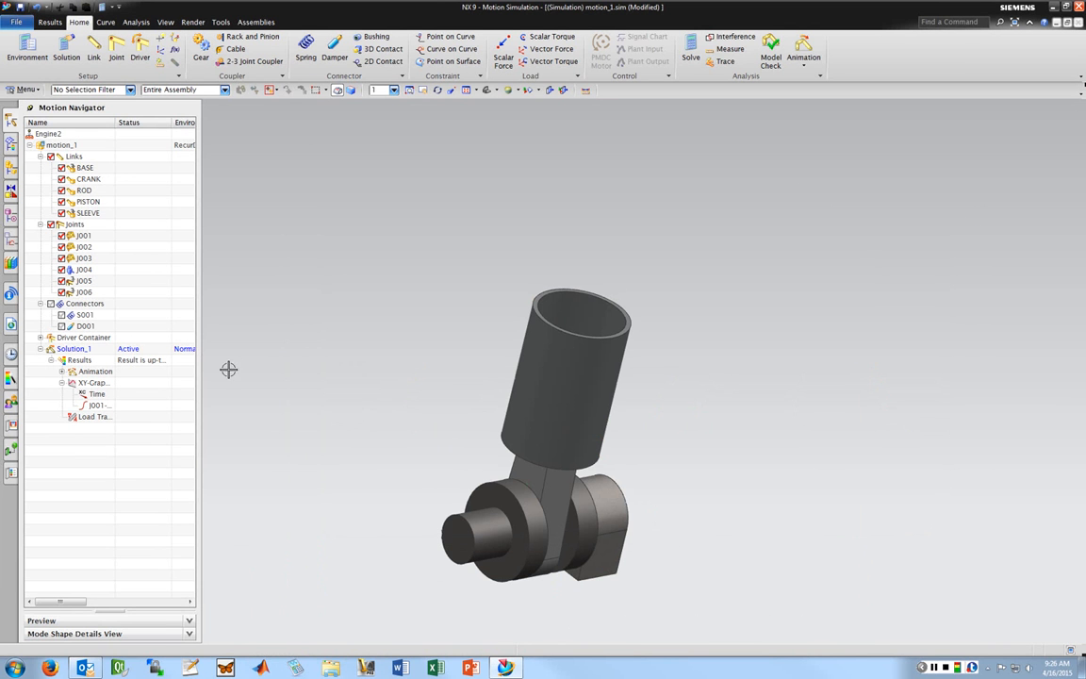
# Check spring S001 and damper D001 again, re-solve the motion solution, and close the information report
pyautogui.click(62, 315)
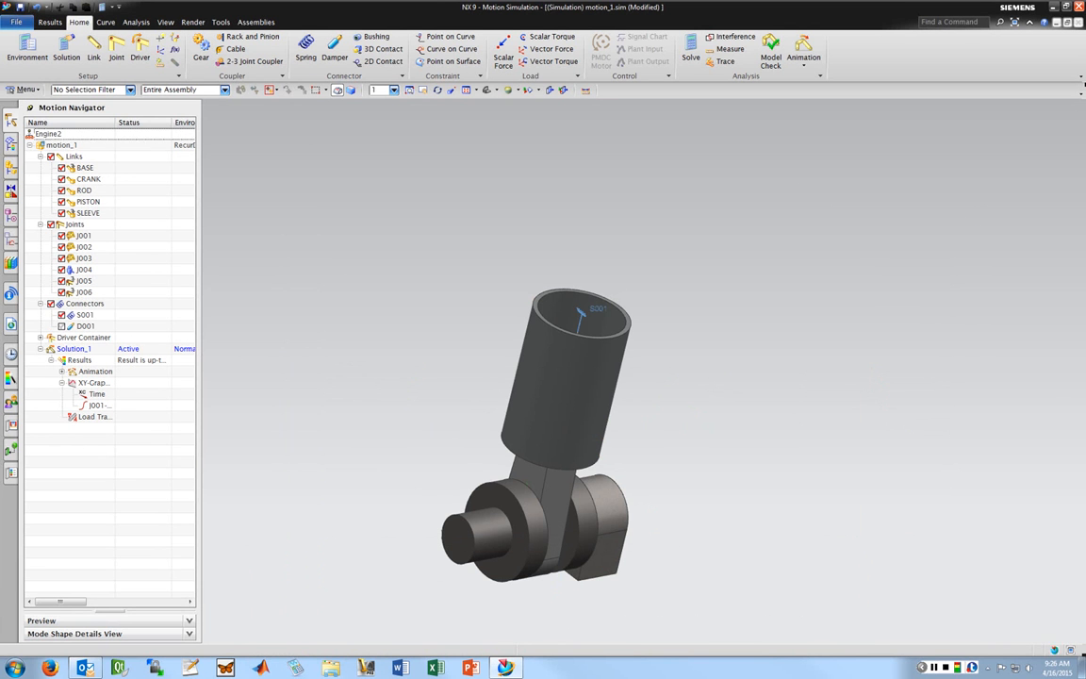
pyautogui.click(691, 51)
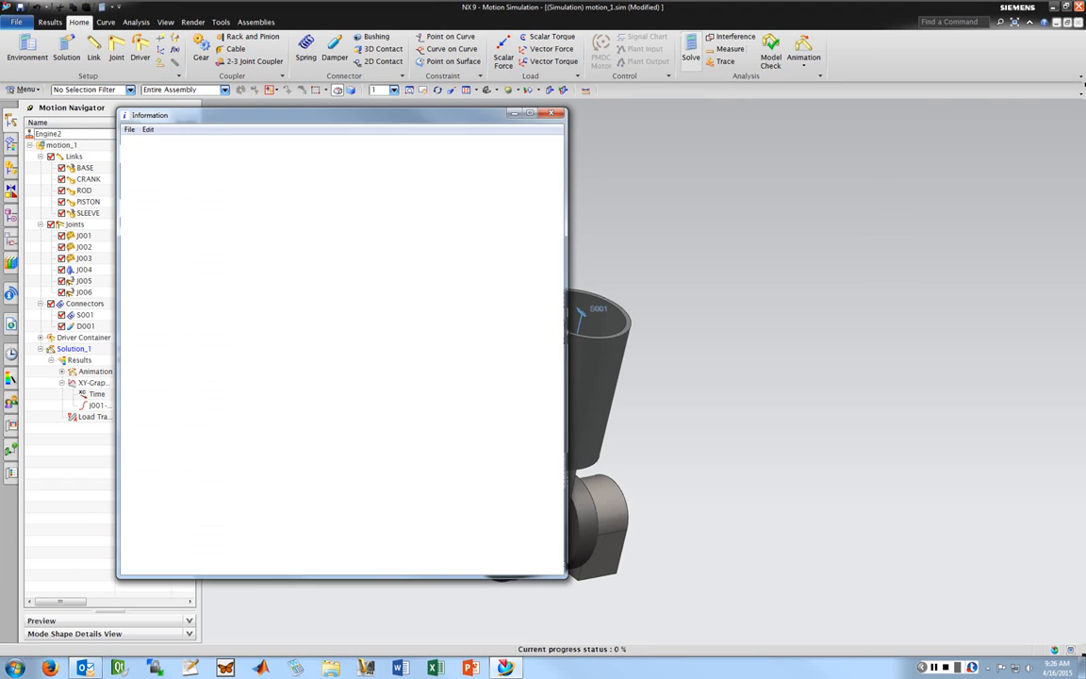
pyautogui.click(552, 113)
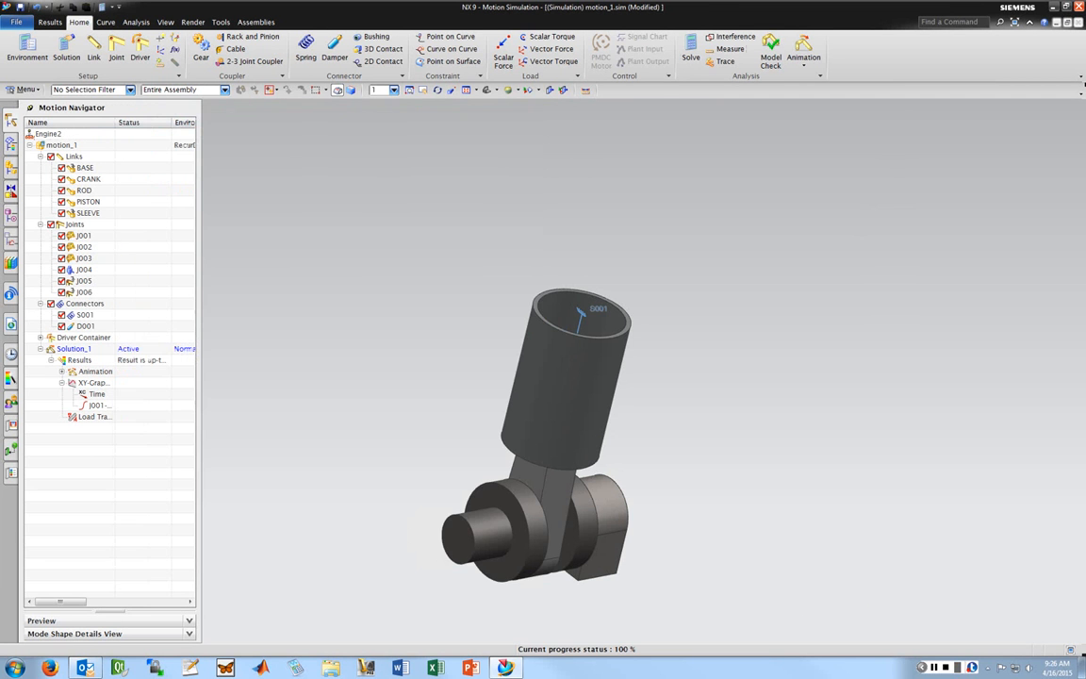
# Display the J001 force graph for the solution with both connectors checked, and compare its curve
pyautogui.click(100, 406)
pyautogui.doubleClick(100, 405)
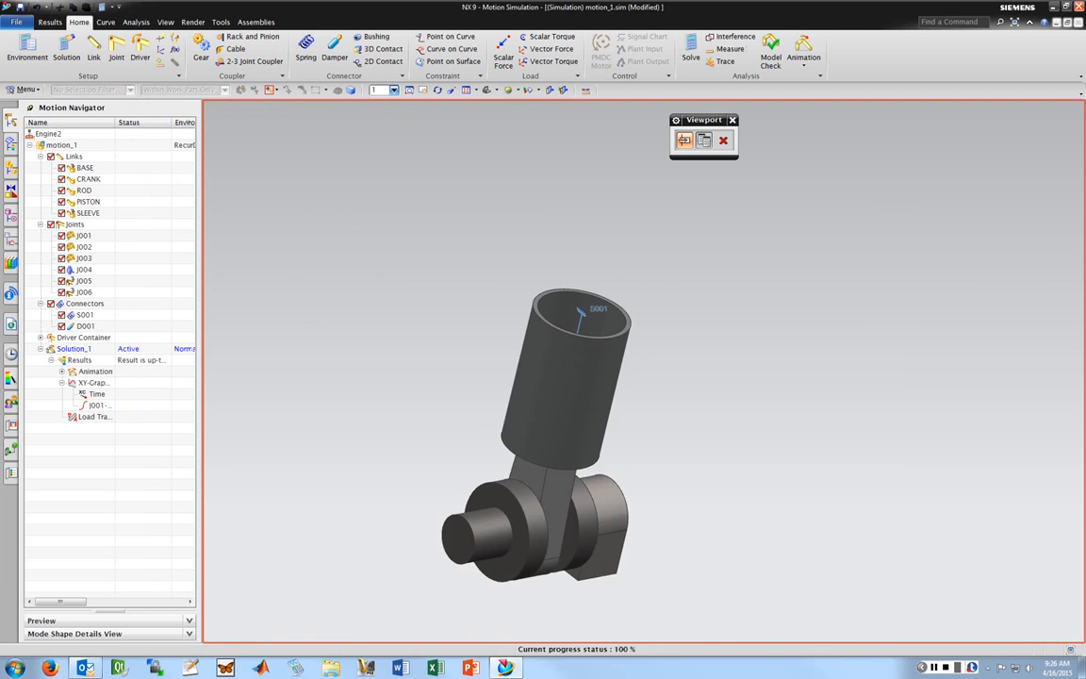
pyautogui.click(703, 141)
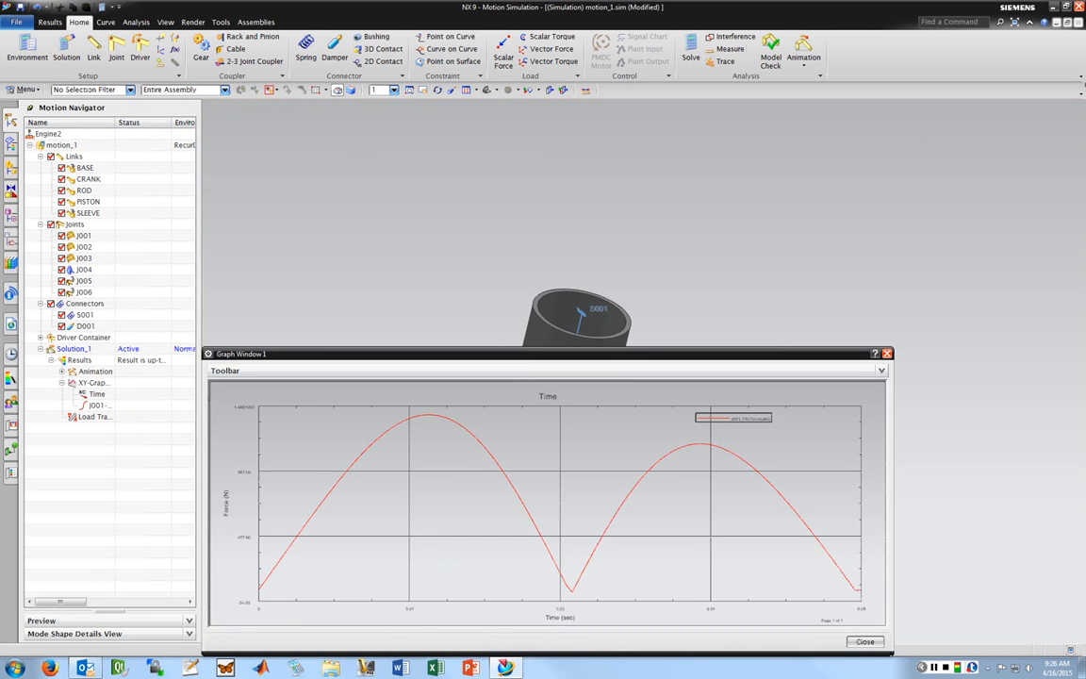
pyautogui.moveTo(530, 354); pyautogui.dragTo(584, 272)
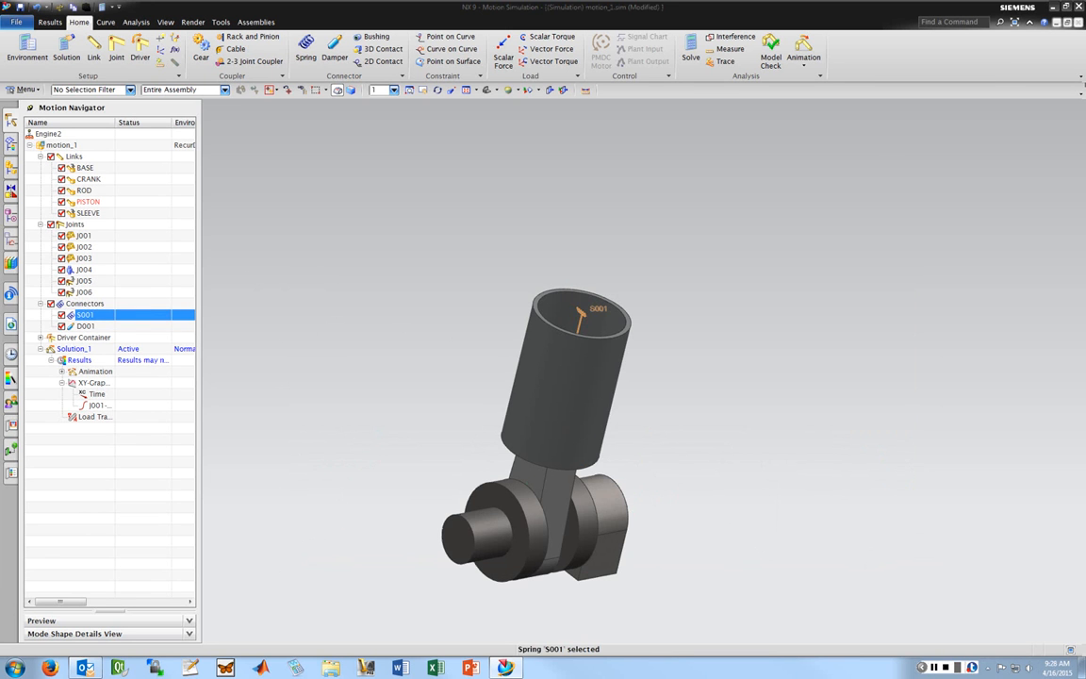
# Review the stored J001 force curve once more without re-solving, and close the graph window
pyautogui.doubleClick(98, 406)
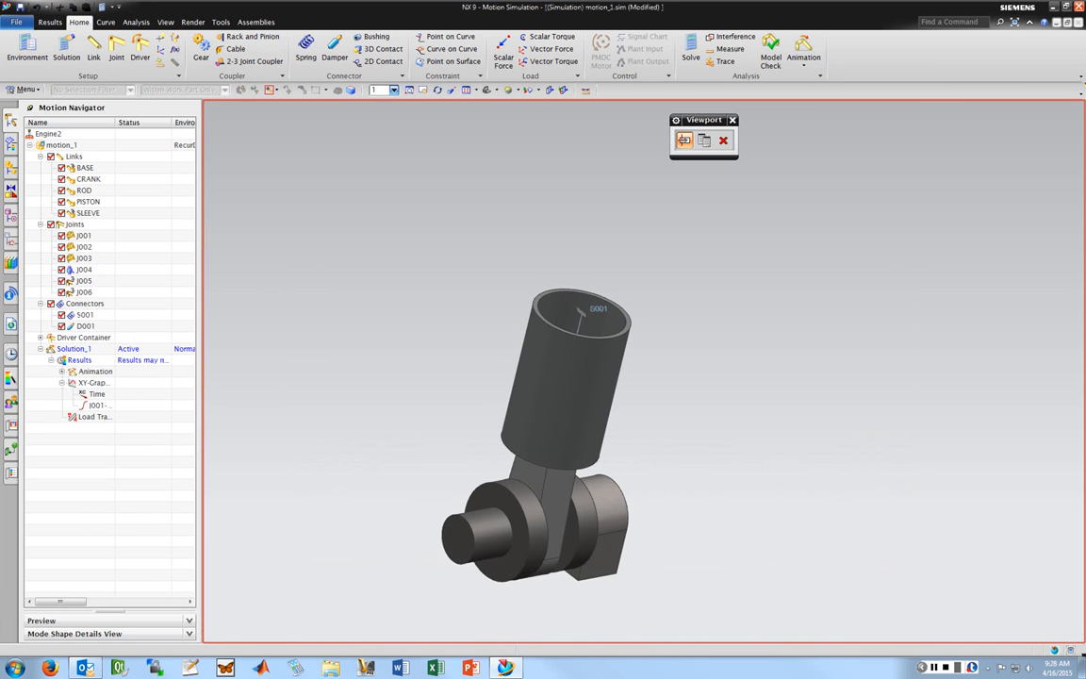
pyautogui.click(665, 308)
pyautogui.moveTo(651, 393); pyautogui.dragTo(690, 292)
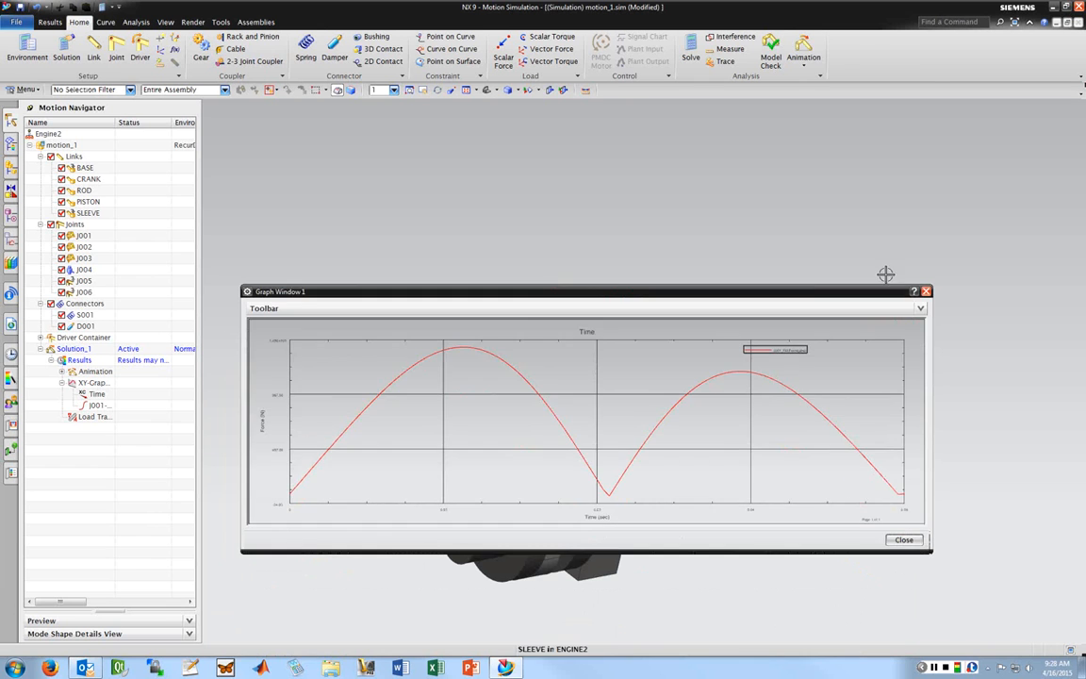
pyautogui.click(925, 292)
# Deactivate spring S001 and damper D001, and solve the active motion solution without them
pyautogui.click(63, 315)
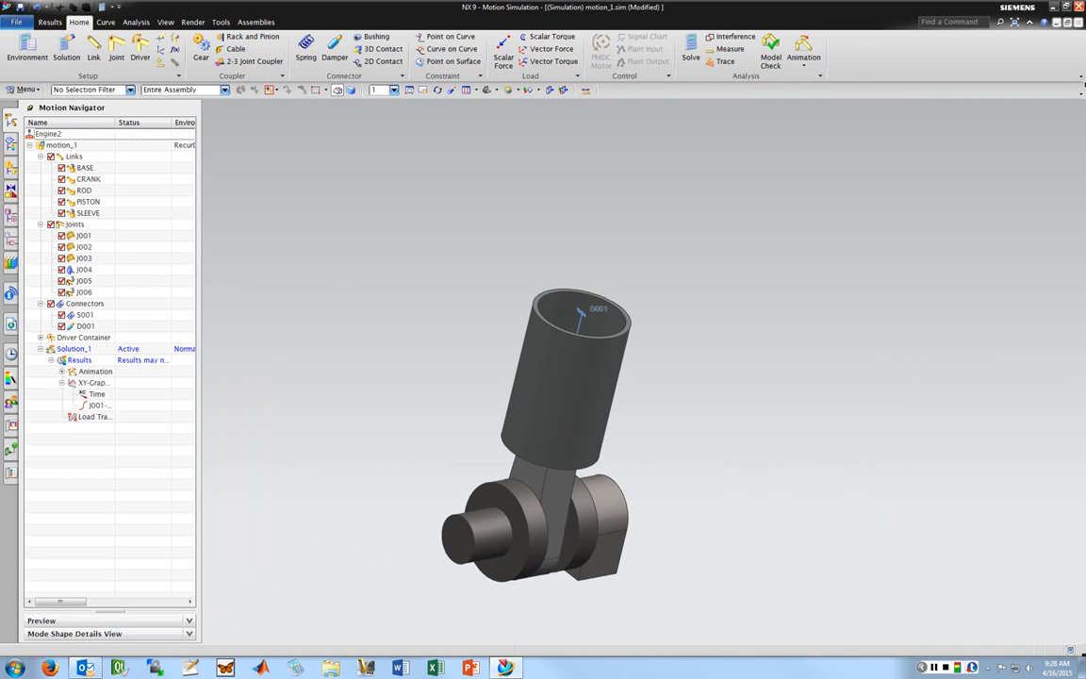
pyautogui.click(81, 314)
pyautogui.rightClick(81, 313)
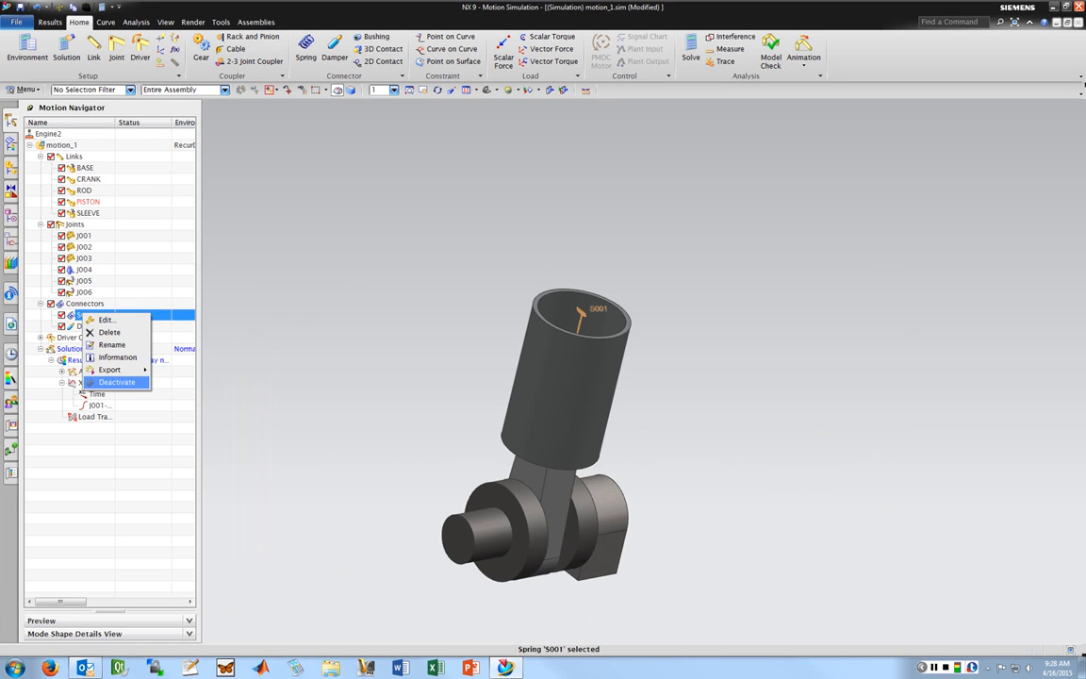
pyautogui.click(116, 382)
pyautogui.rightClick(77, 325)
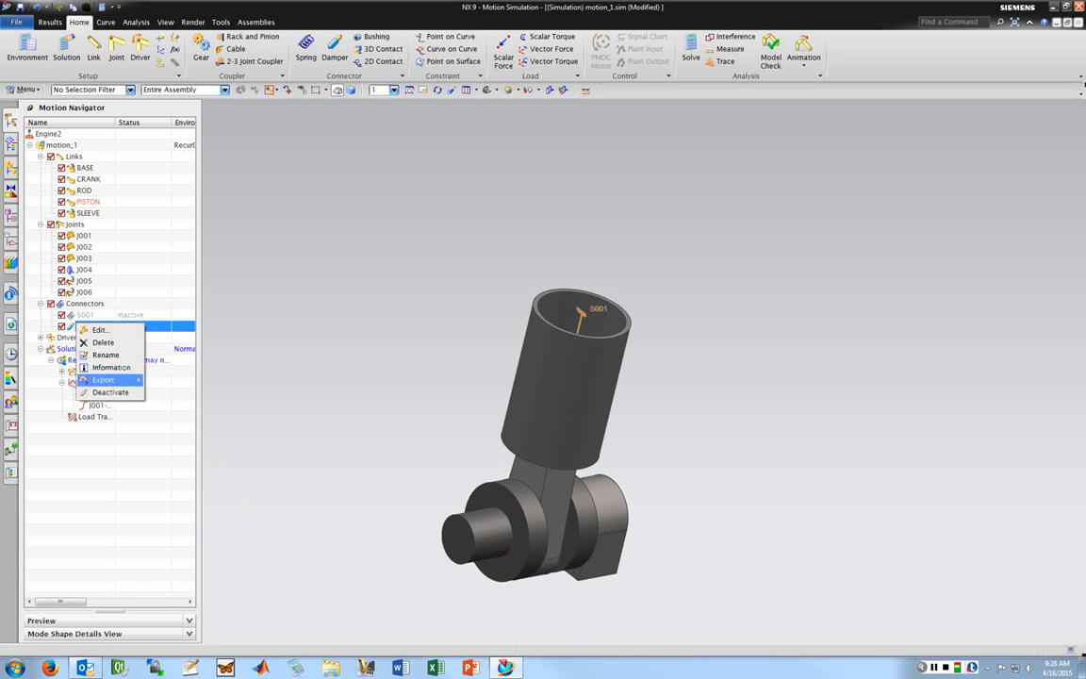
pyautogui.click(110, 391)
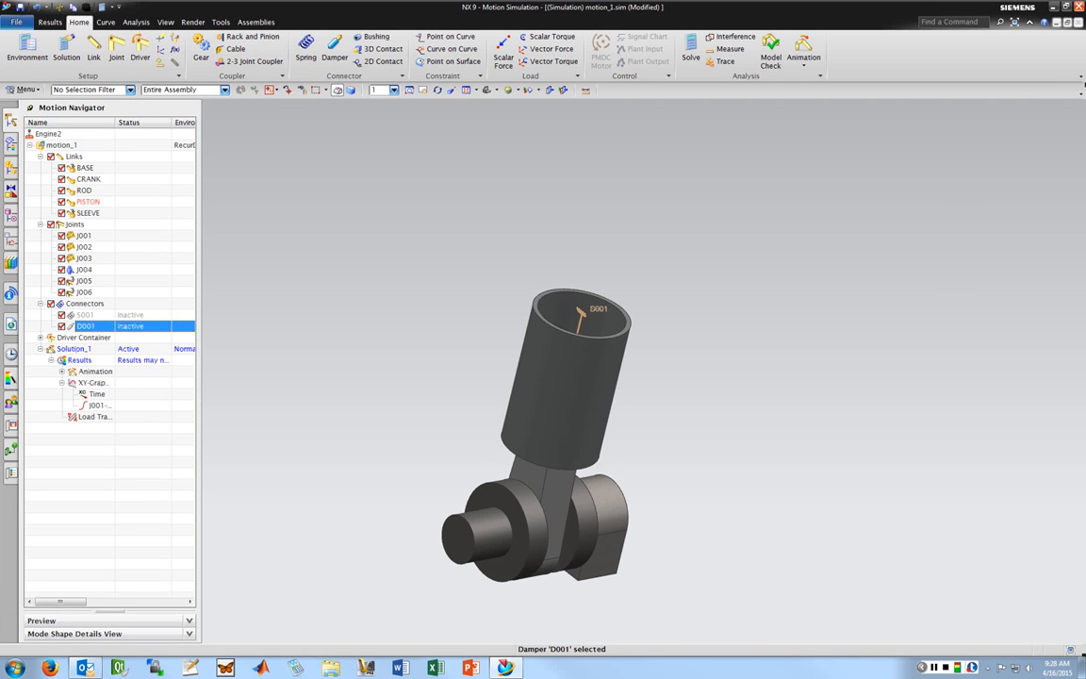
pyautogui.click(691, 49)
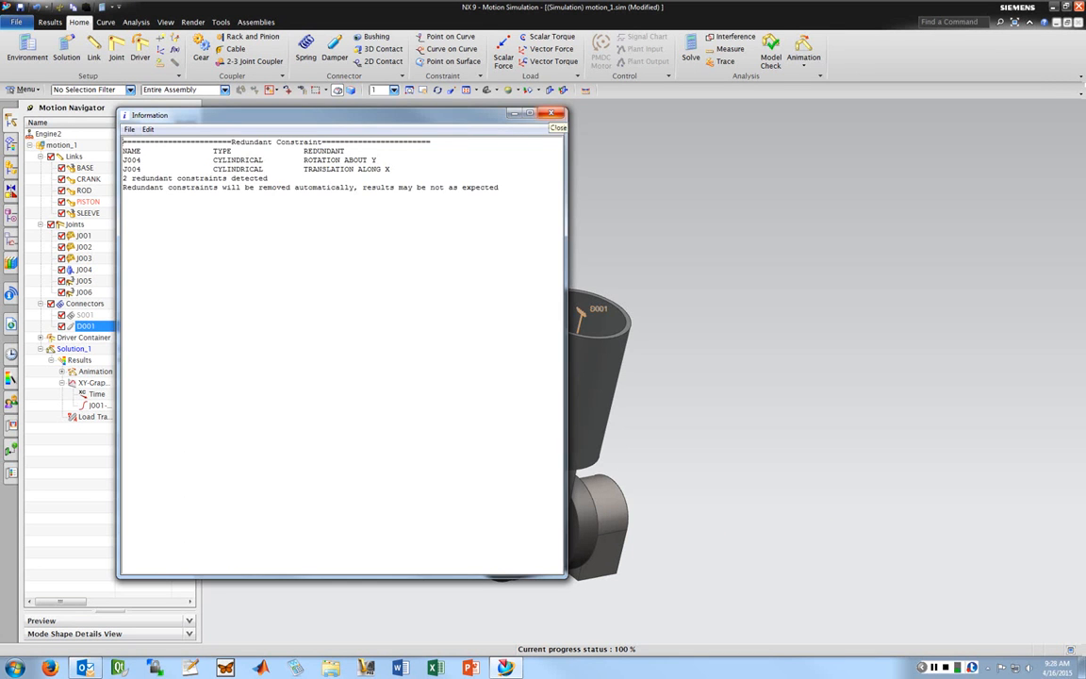
# Dismiss the redundant constraint report, plot the J001 force graph with both connectors inactive, examine its curve, and close the graph window
pyautogui.click(551, 113)
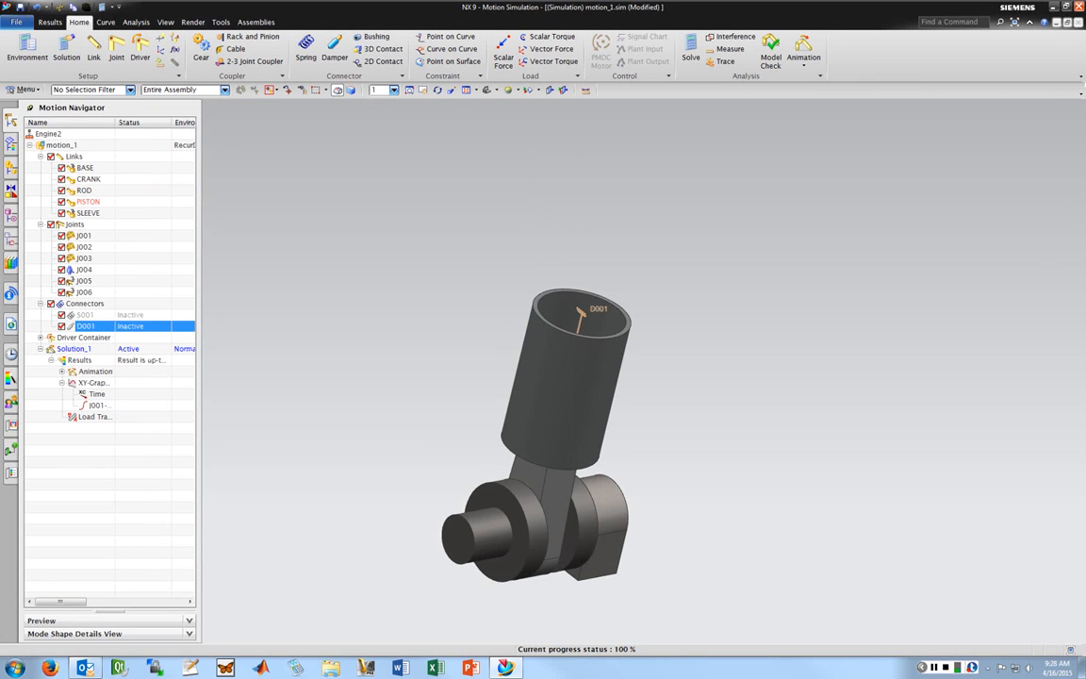
pyautogui.doubleClick(96, 405)
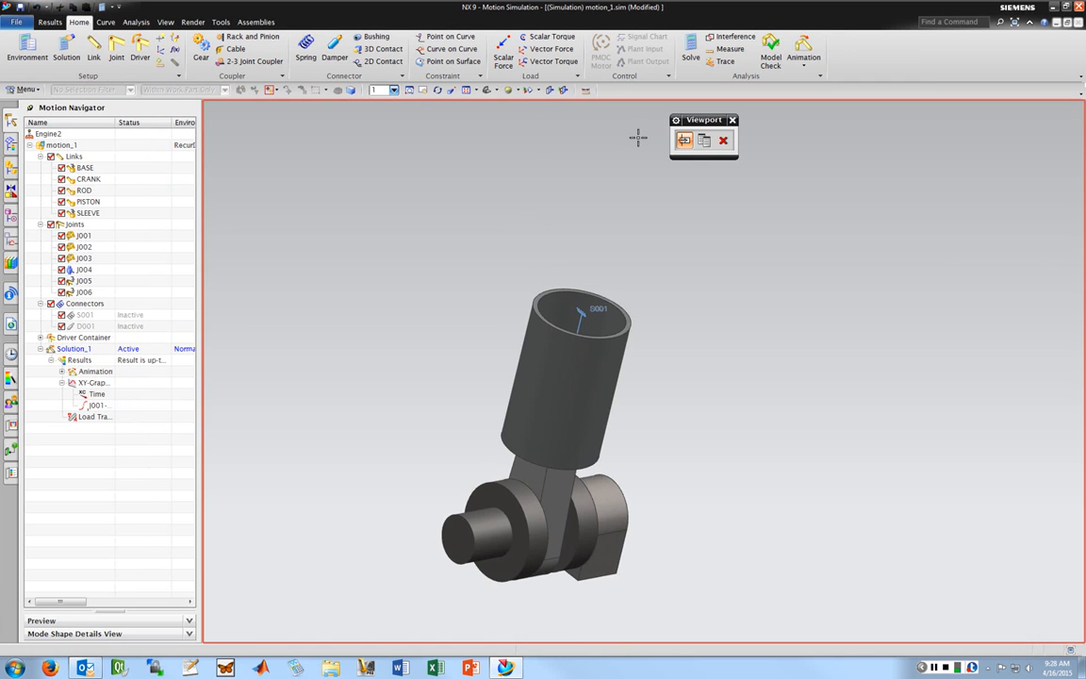
pyautogui.click(684, 140)
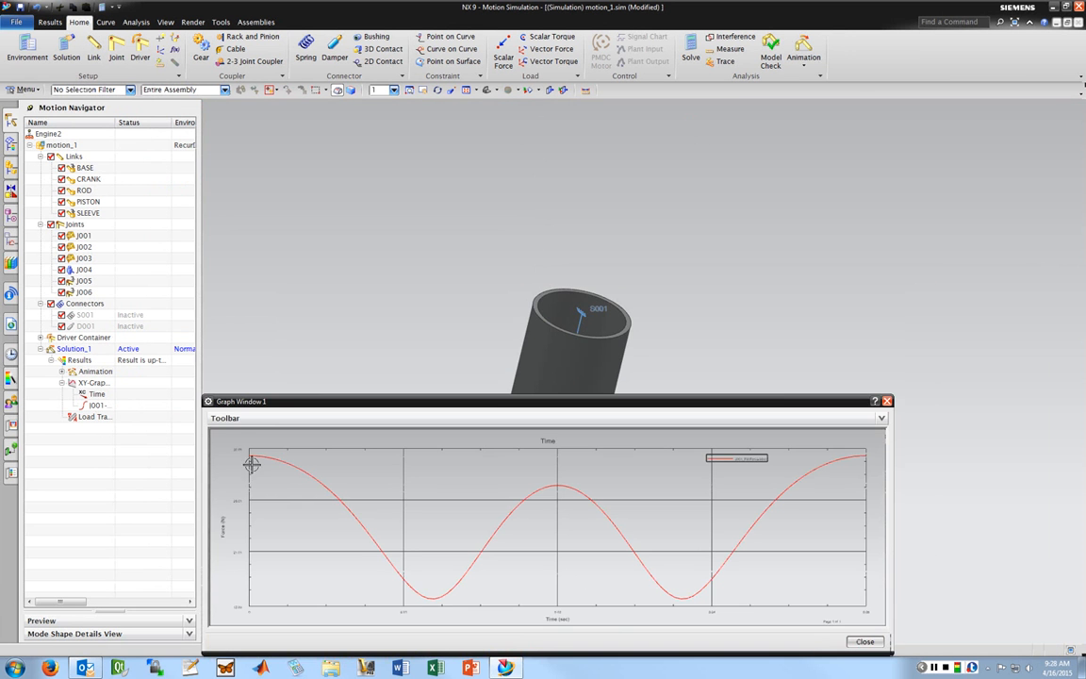
pyautogui.moveTo(325, 401); pyautogui.dragTo(346, 293)
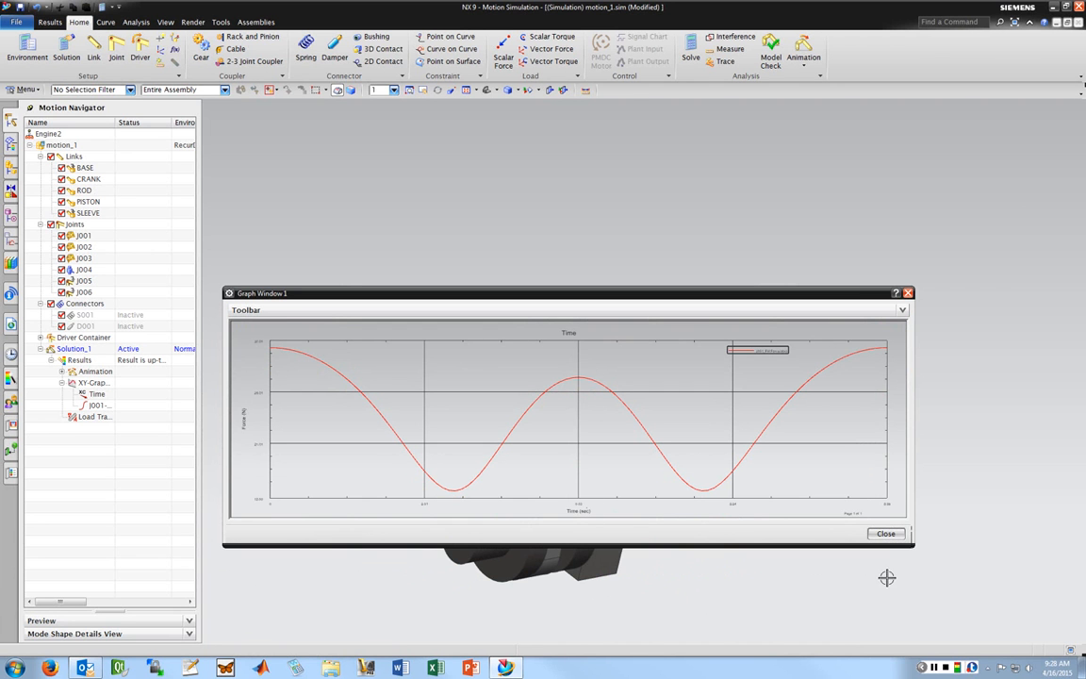
pyautogui.click(886, 534)
# Reactivate spring S001 and damper D001, re-solve the motion solution, and close the information report
pyautogui.rightClick(84, 314)
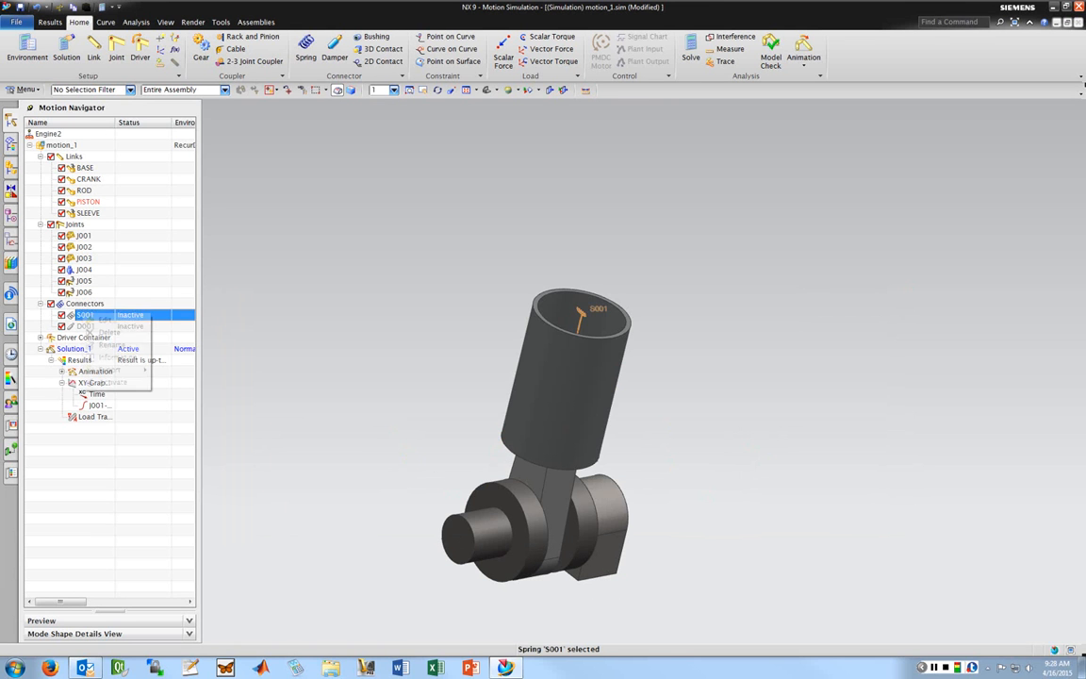
pyautogui.click(105, 379)
pyautogui.rightClick(87, 328)
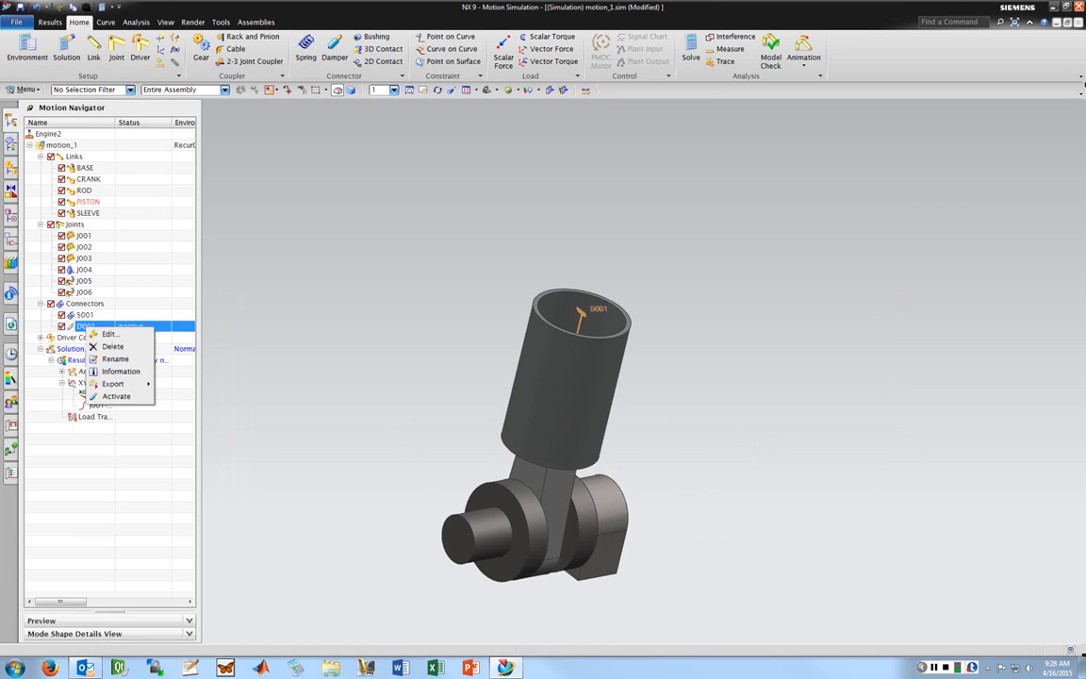
pyautogui.click(86, 326)
pyautogui.rightClick(85, 326)
pyautogui.click(115, 395)
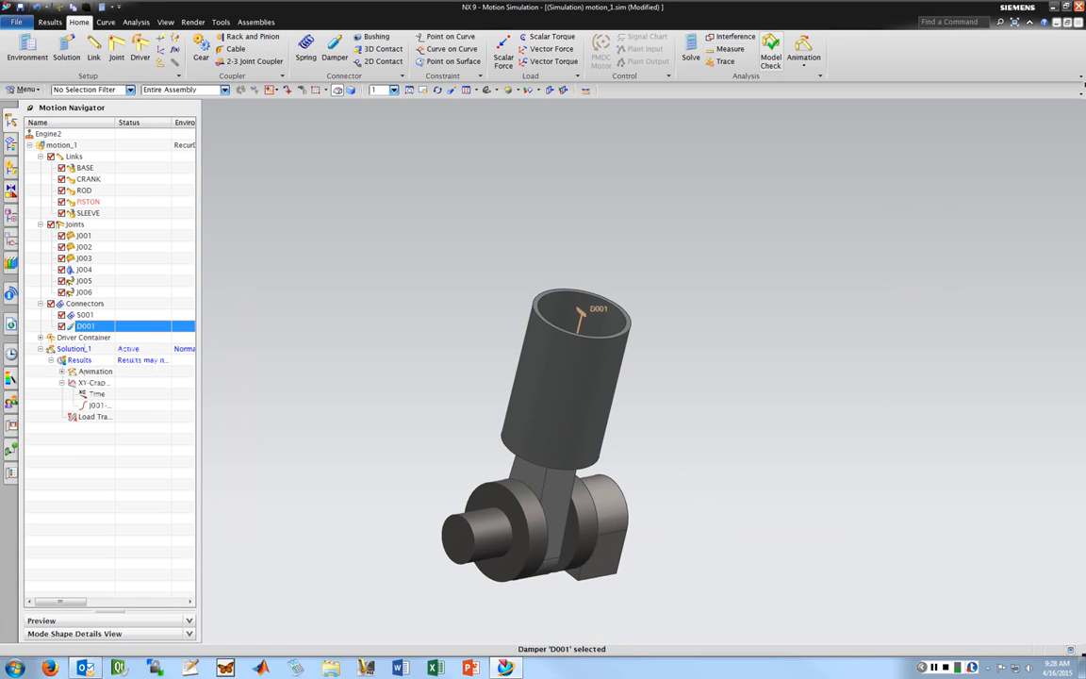
pyautogui.click(691, 50)
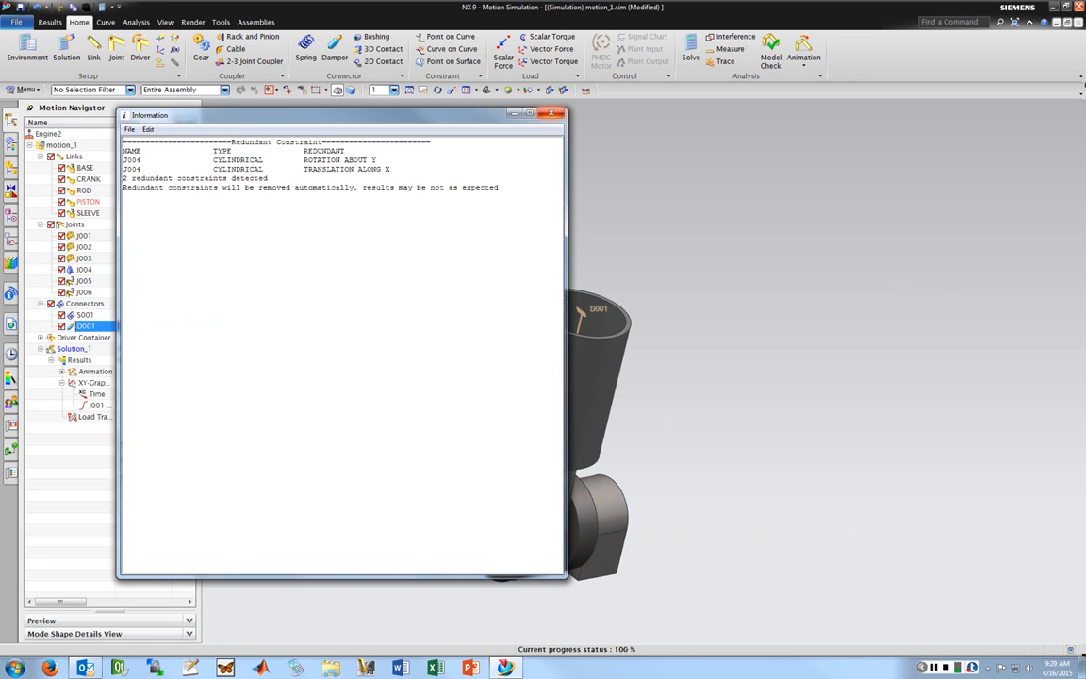
pyautogui.click(552, 113)
# Plot the J001 force graph with spring S001 and damper D001 active, compare its curve, and close the graph window
pyautogui.doubleClick(95, 404)
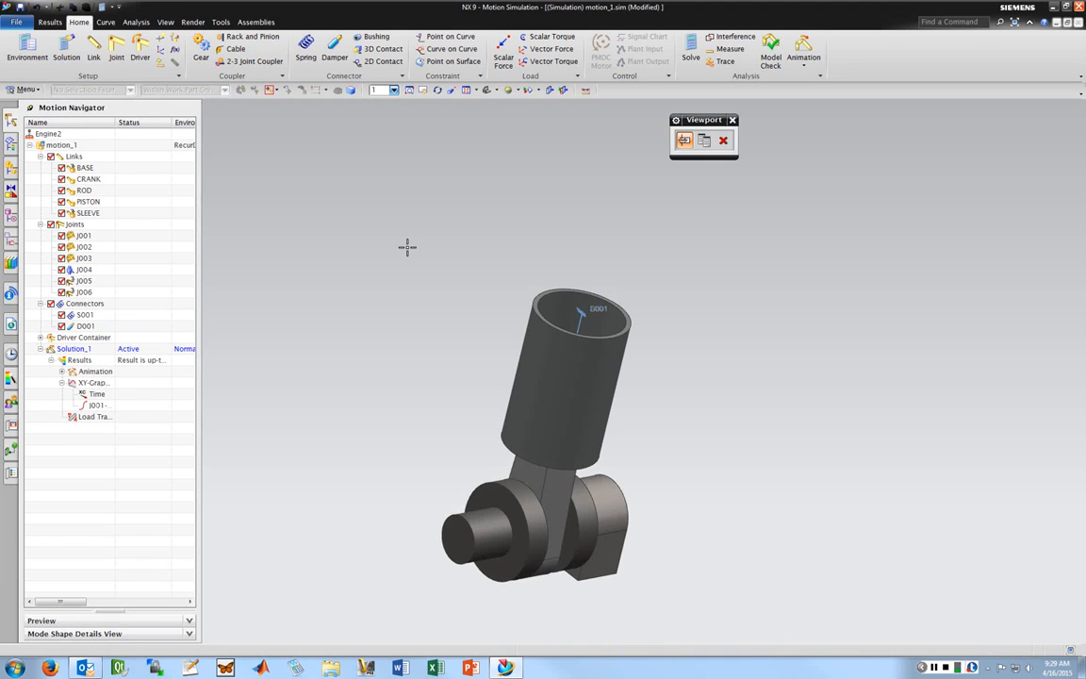
pyautogui.click(685, 140)
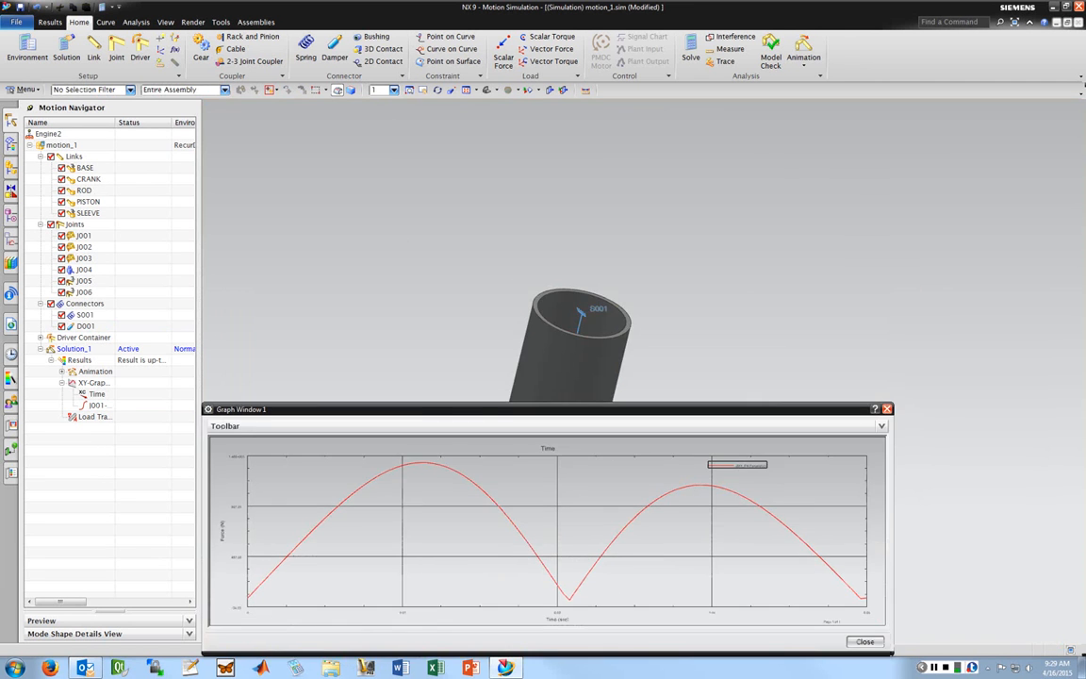
pyautogui.moveTo(558, 408); pyautogui.dragTo(612, 260)
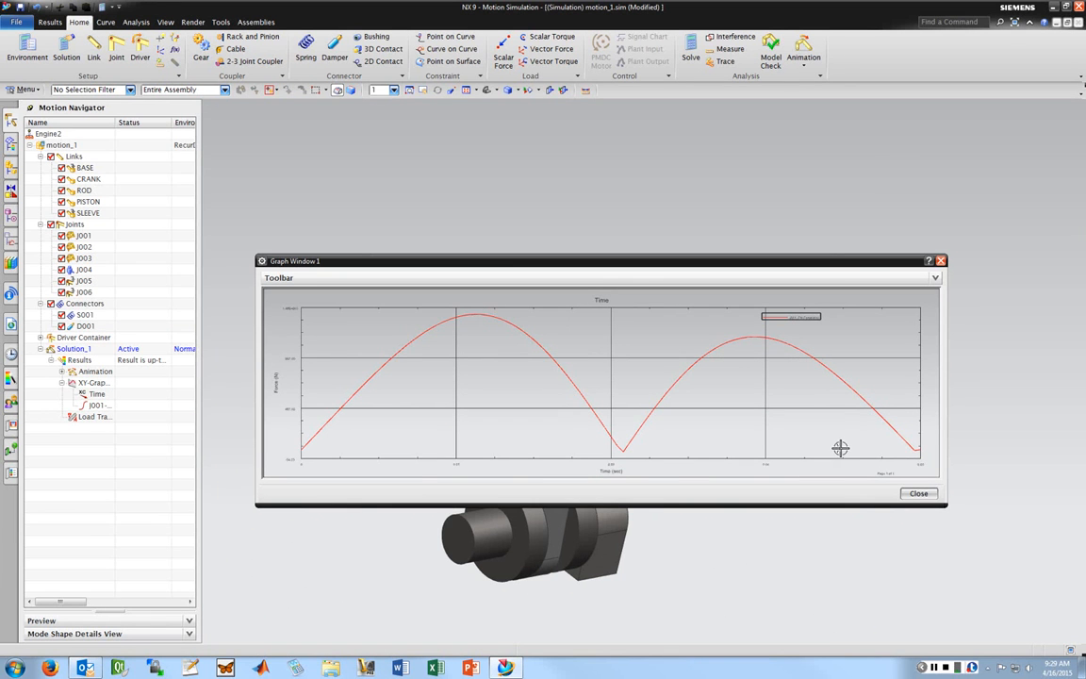
pyautogui.click(917, 493)
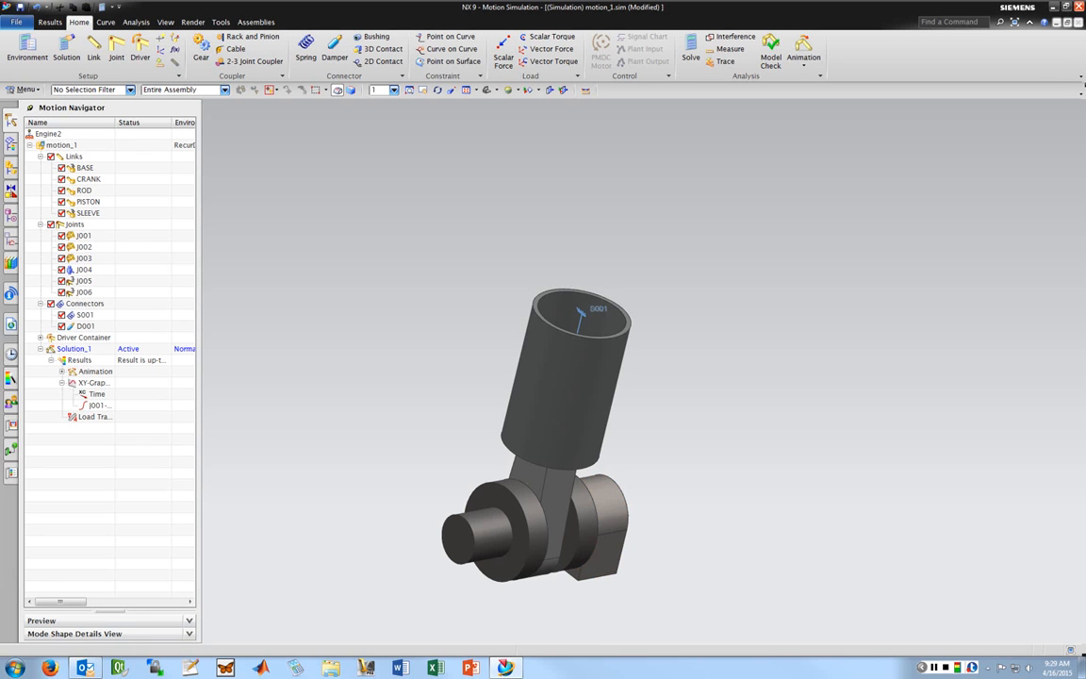
# Plot the J001 force curve to a spreadsheet to view it as an Excel chart
pyautogui.doubleClick(100, 406)
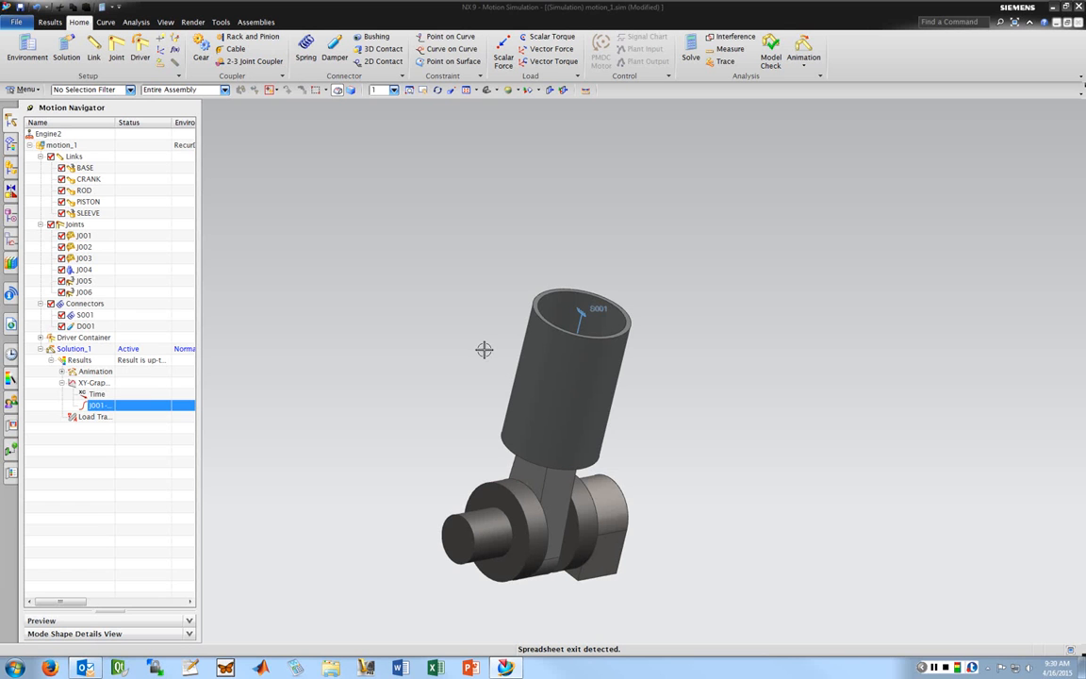
pyautogui.rightClick(98, 406)
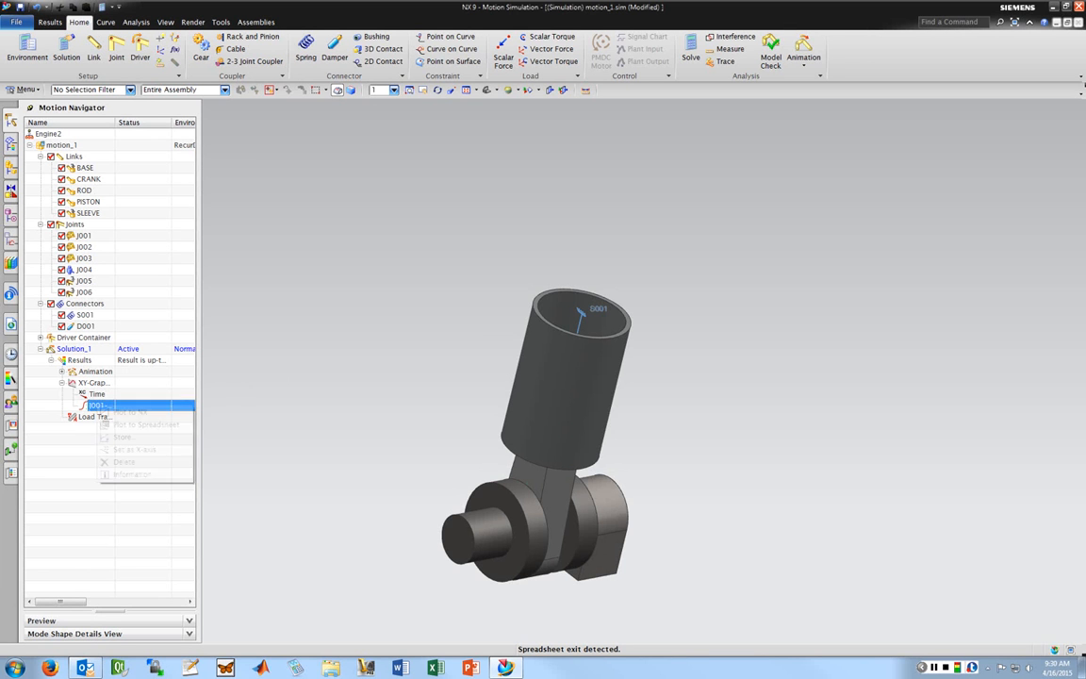
pyautogui.click(126, 425)
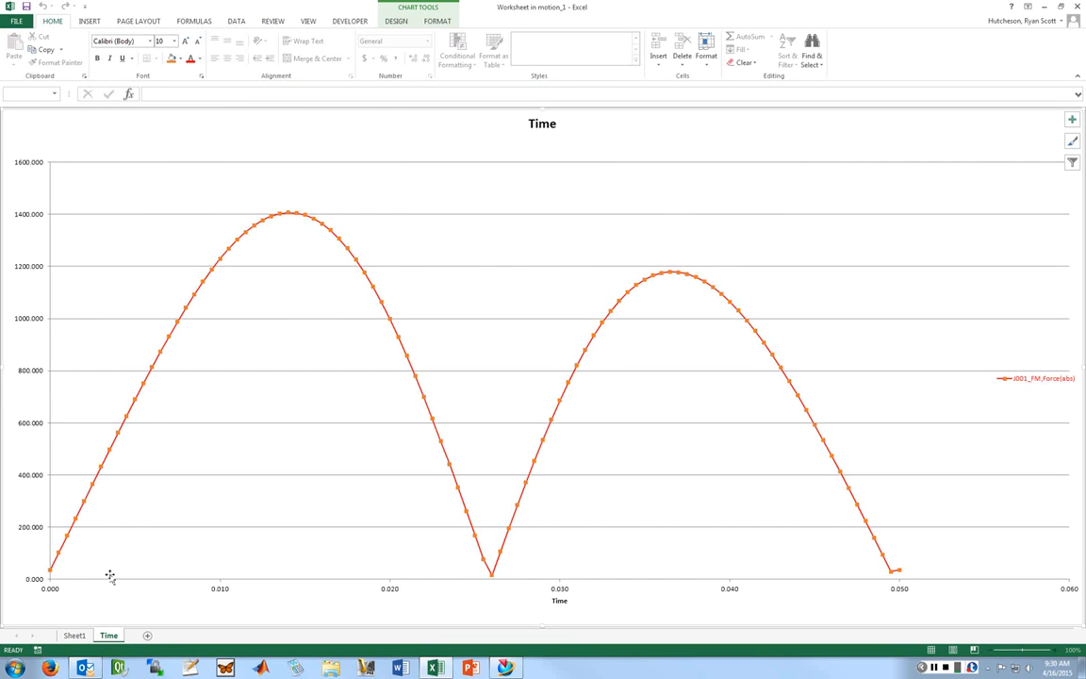
# Examine the time step, J001 drive, time and force columns on Sheet1 through the last row, widening column B, and close Excel
pyautogui.click(74, 635)
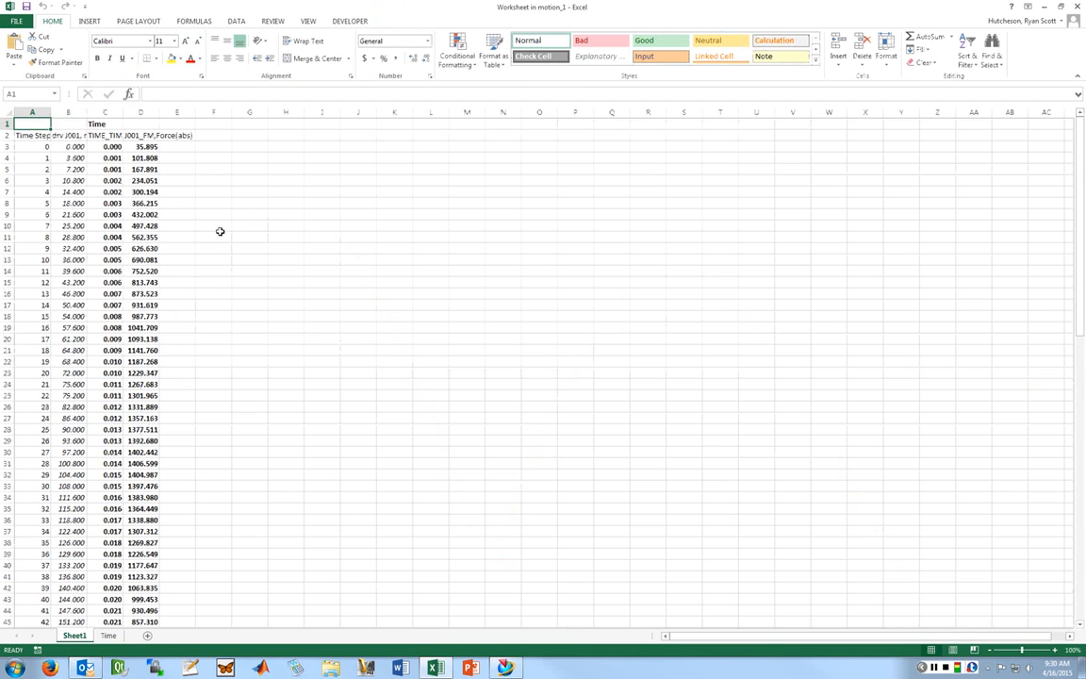
pyautogui.click(31, 146)
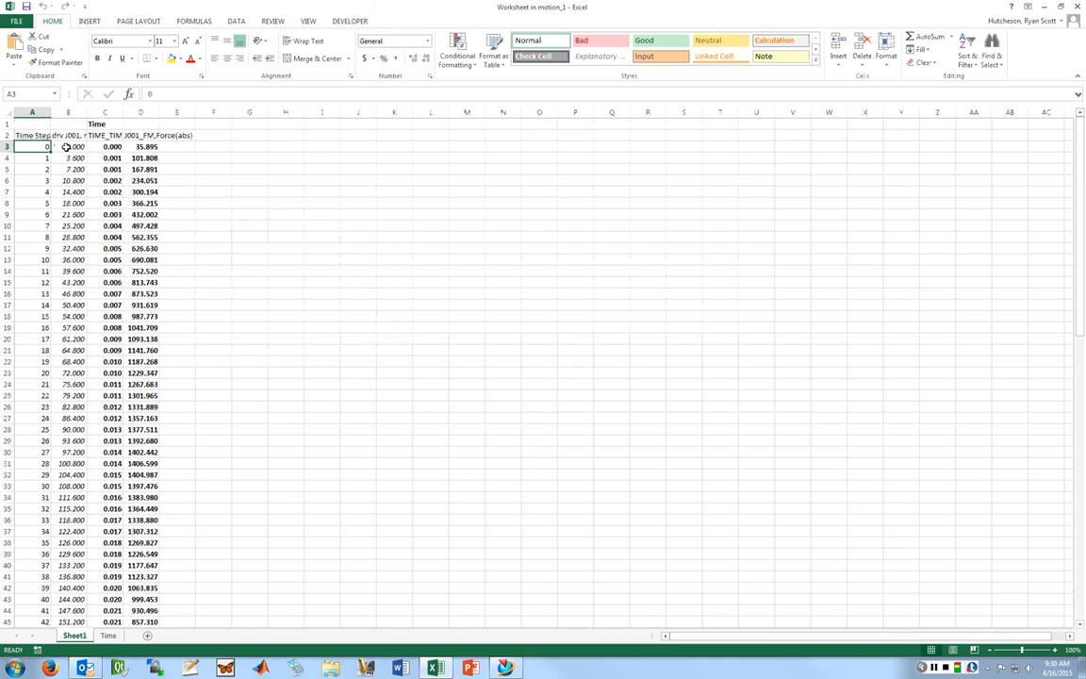
pyautogui.moveTo(86, 112); pyautogui.dragTo(141, 112)
pyautogui.click(74, 228)
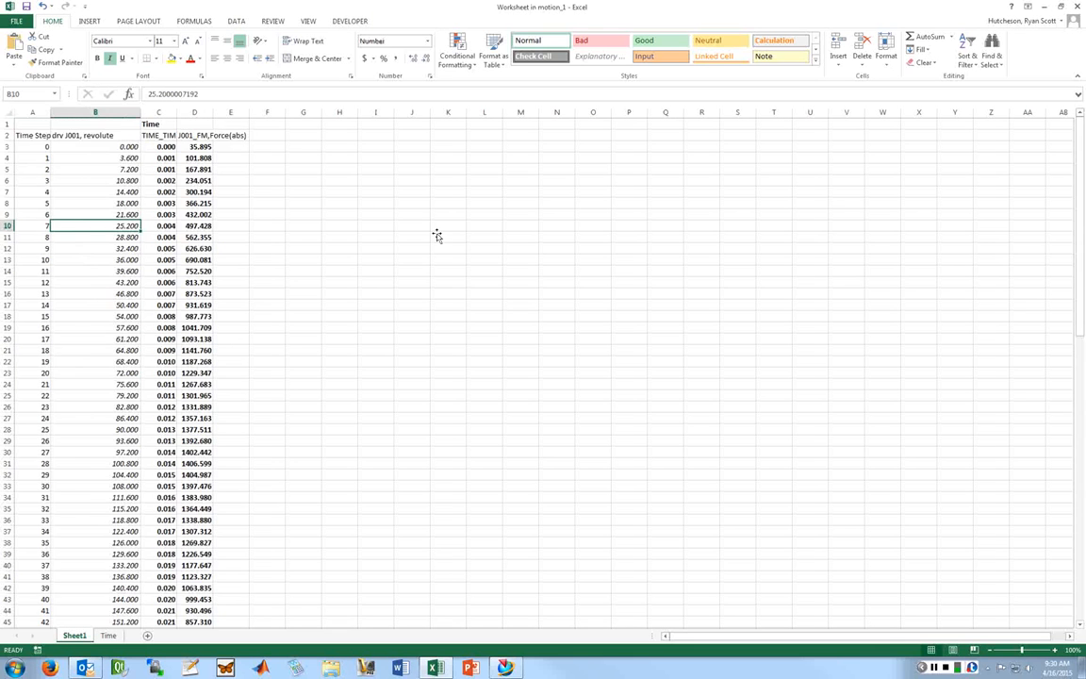
pyautogui.moveTo(1082, 236); pyautogui.dragTo(1081, 411)
pyautogui.scroll(-15, 928, 271)
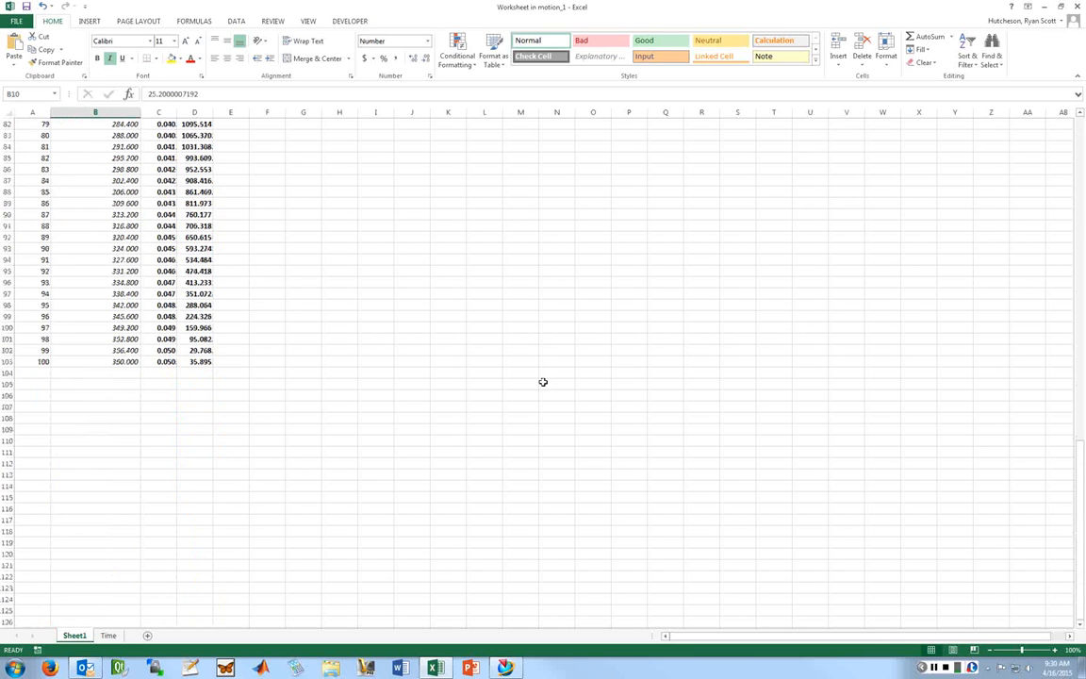
pyautogui.click(137, 363)
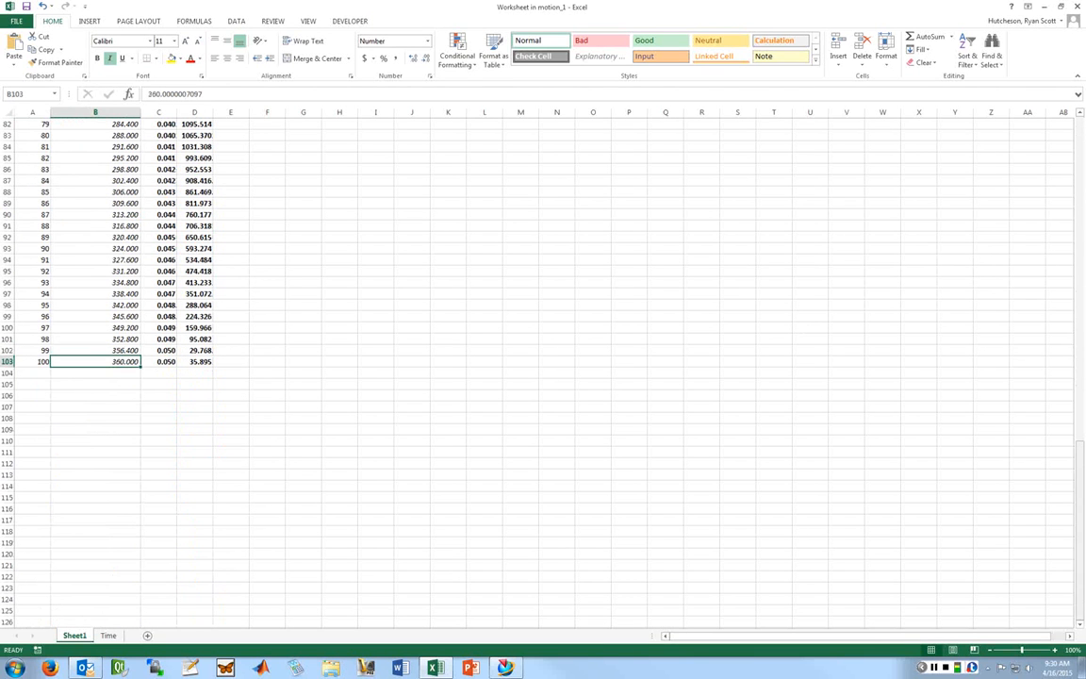
pyautogui.moveTo(1080, 524); pyautogui.dragTo(1080, 198)
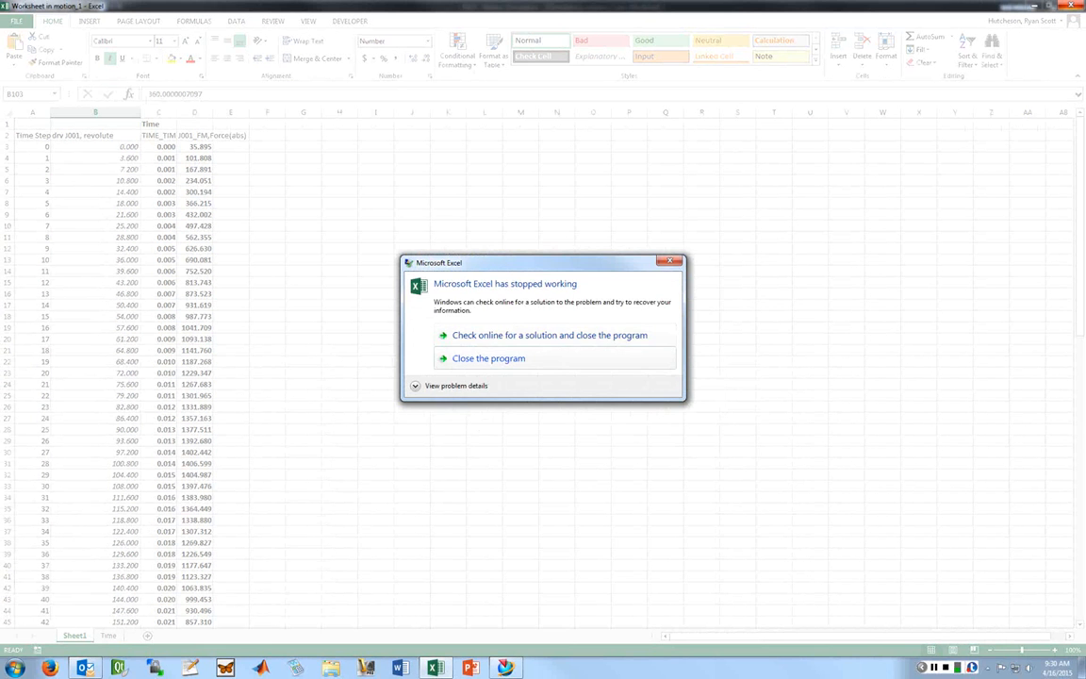
pyautogui.click(489, 359)
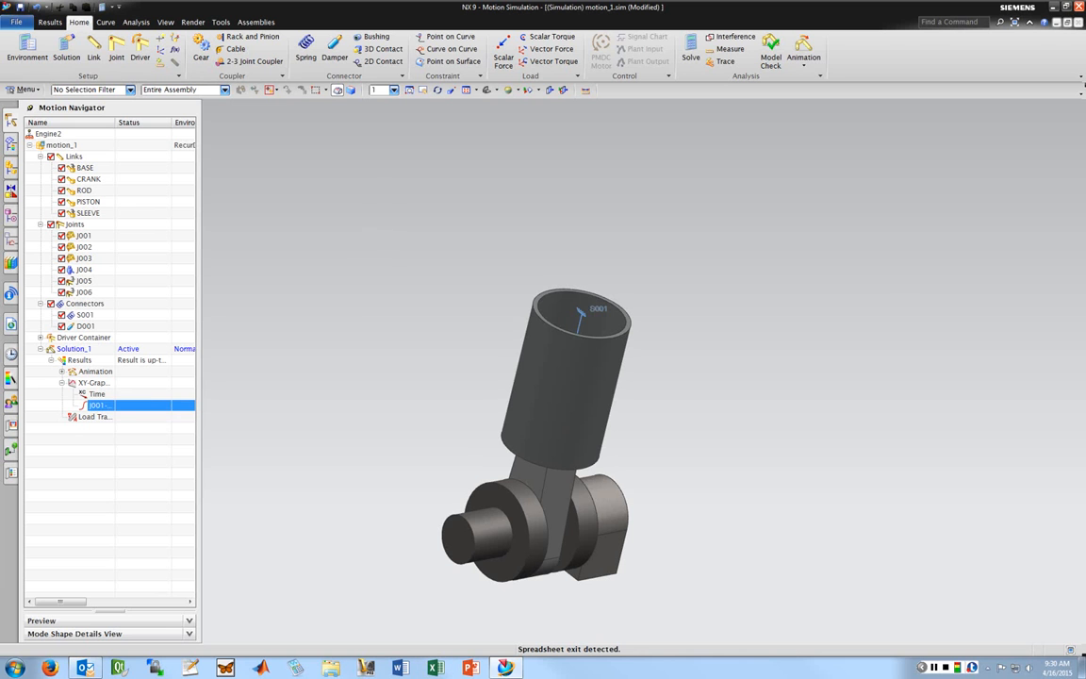
# Try to plot the J001 force curve to a spreadsheet again, and dismiss the Excel automation error dialogs
pyautogui.rightClick(91, 406)
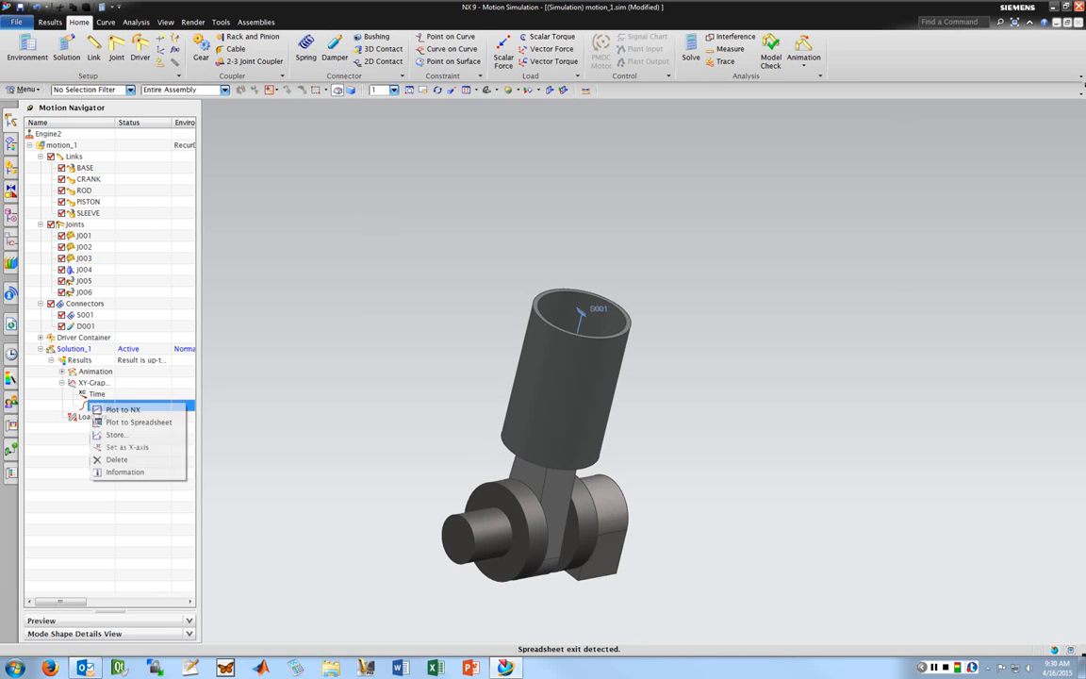
pyautogui.click(139, 422)
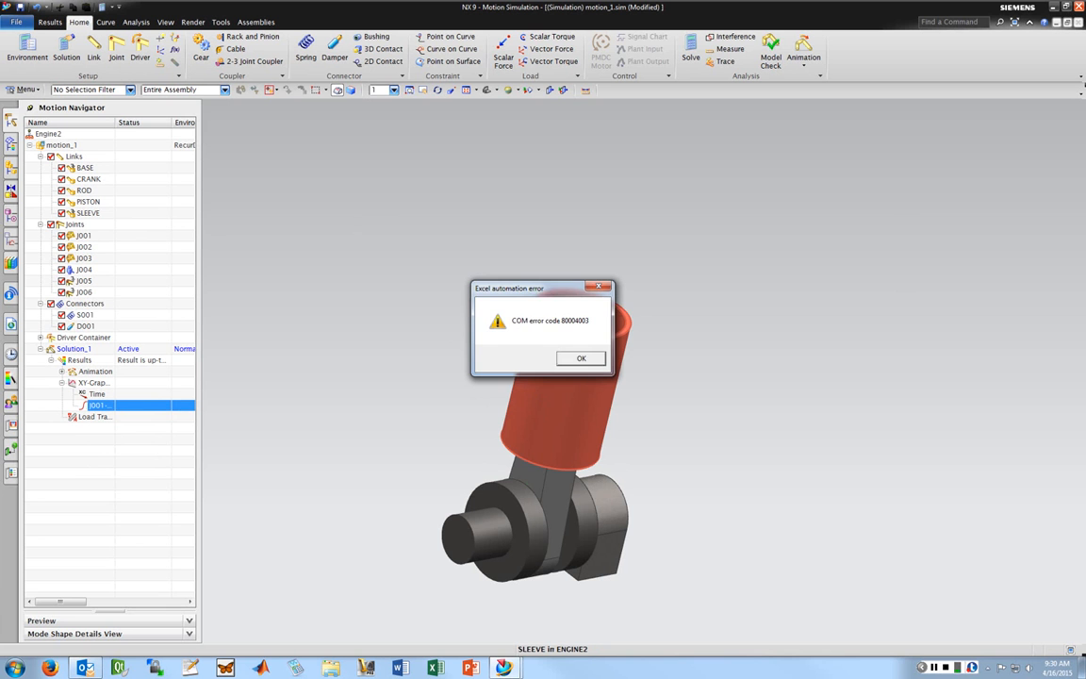
pyautogui.click(581, 359)
pyautogui.click(582, 358)
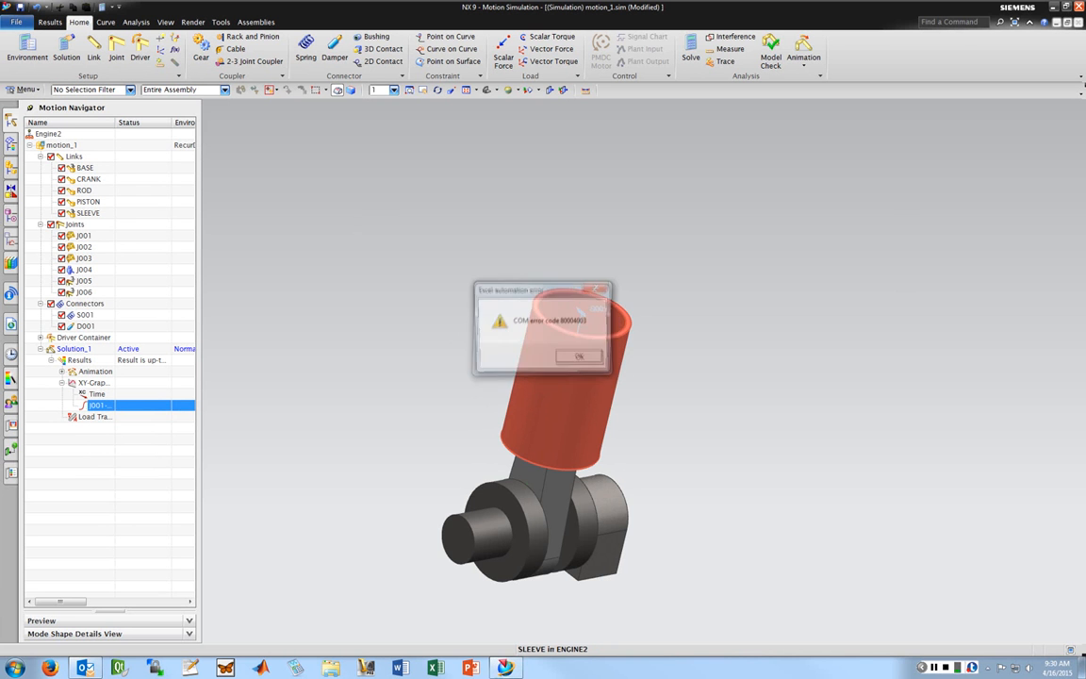
pyautogui.click(582, 358)
pyautogui.click(582, 358)
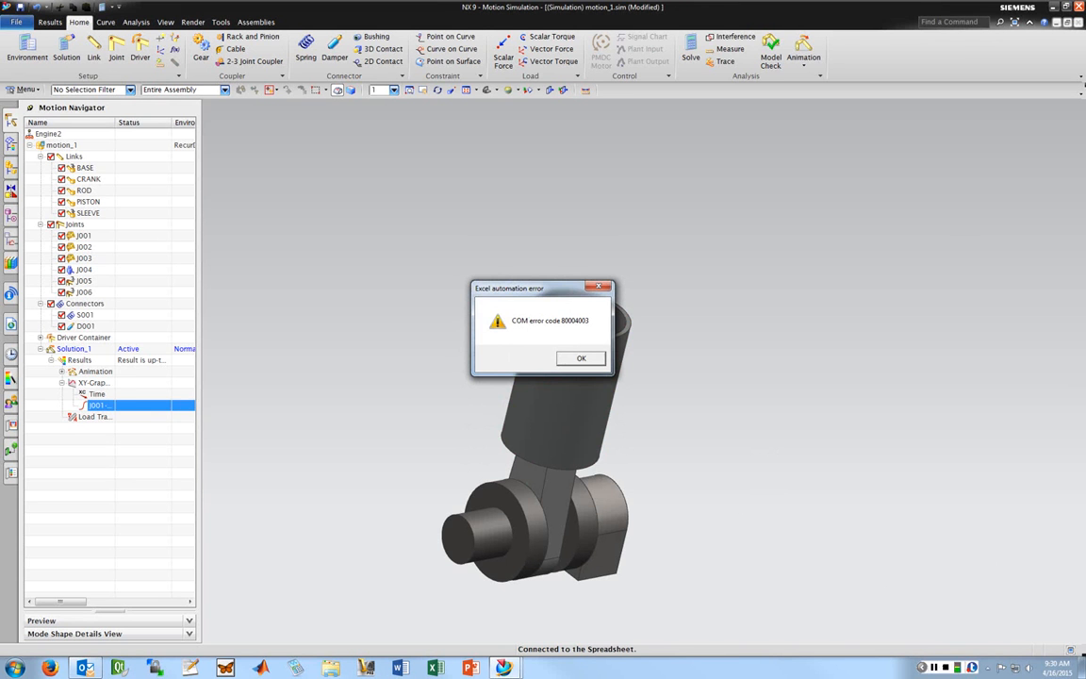
pyautogui.click(934, 667)
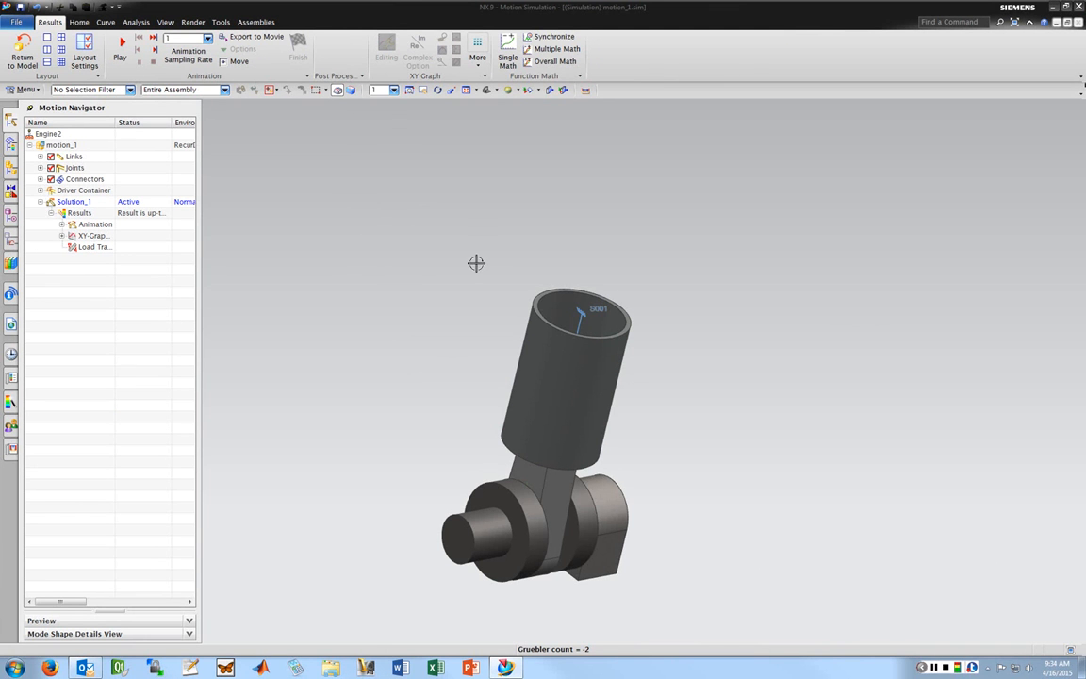
# Plot the J001 absolute force curve from Solution_1's XY-Graphing results to a spreadsheet
pyautogui.click(61, 235)
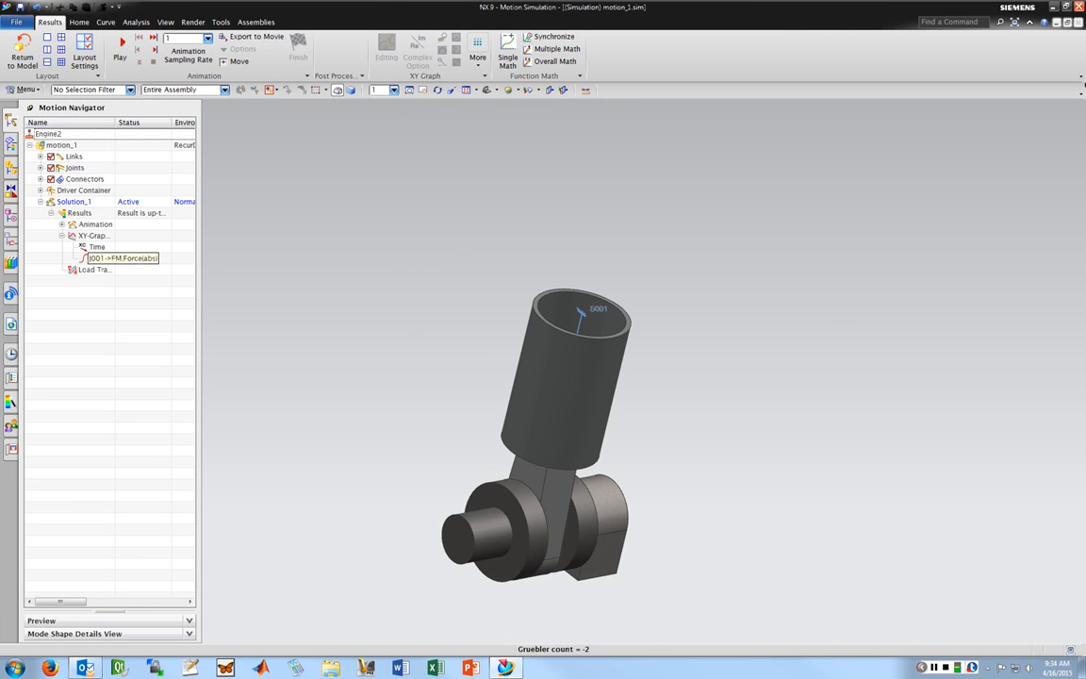
pyautogui.rightClick(97, 258)
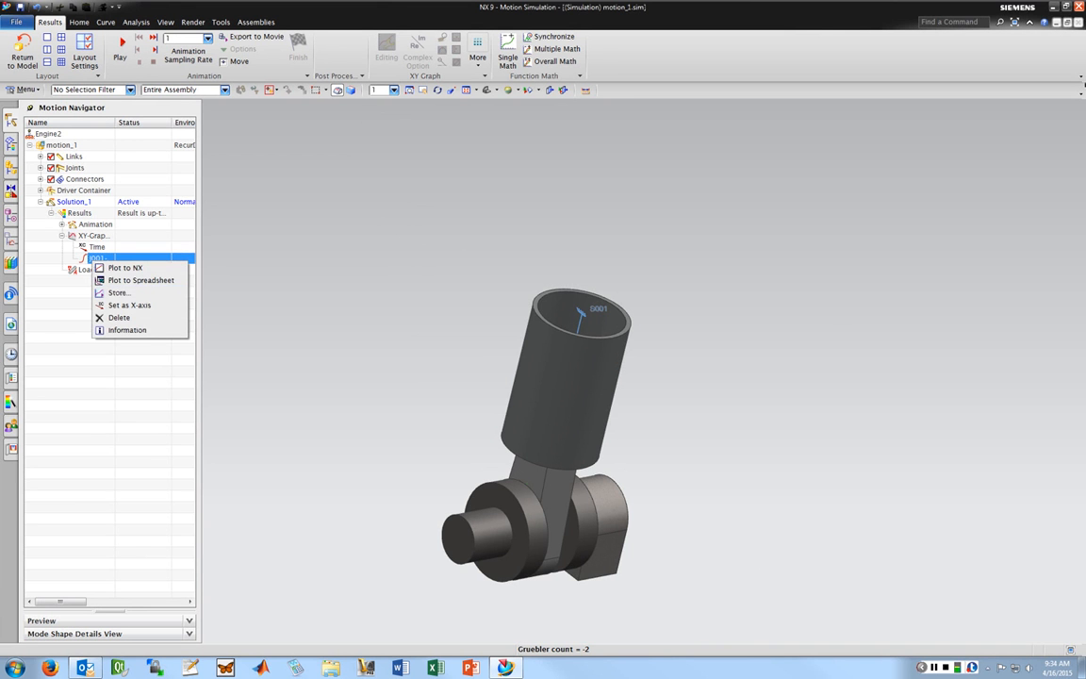
pyautogui.click(127, 280)
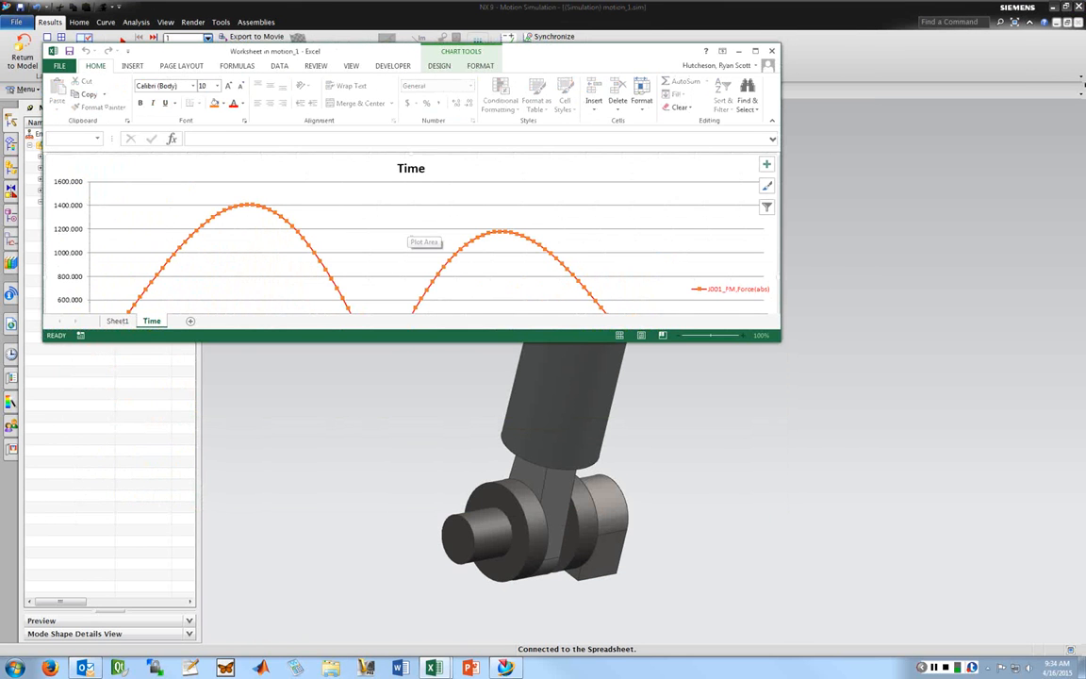
# Save the J001 force worksheet to the Desktop, and move the spreadsheet window clear of the Motion Navigator
pyautogui.click(60, 66)
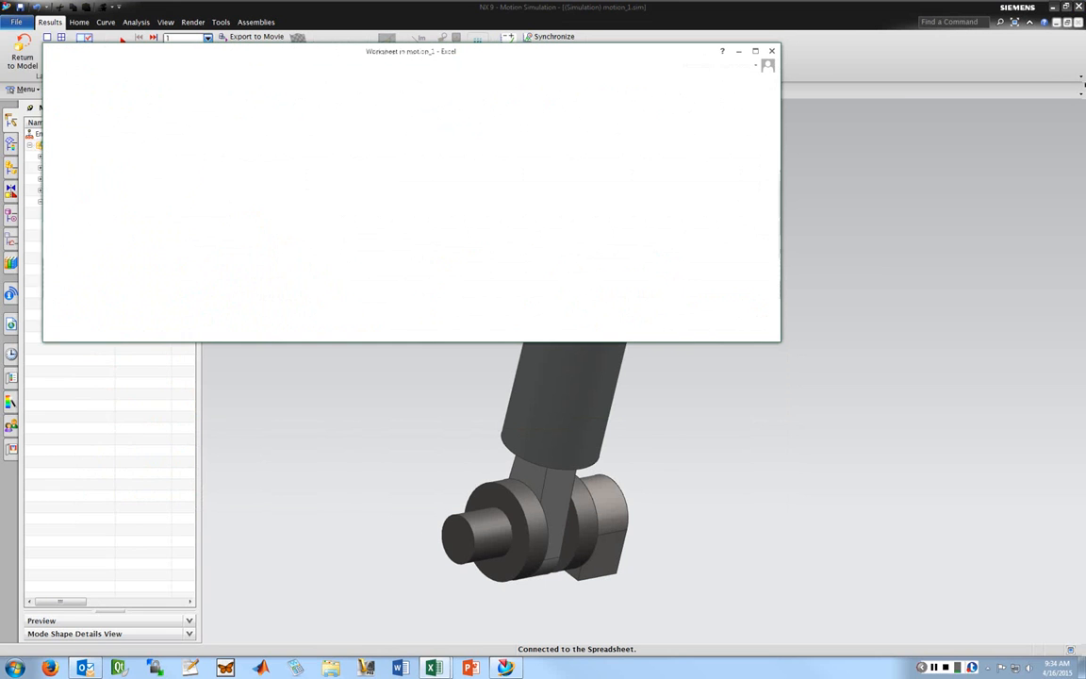
pyautogui.click(69, 179)
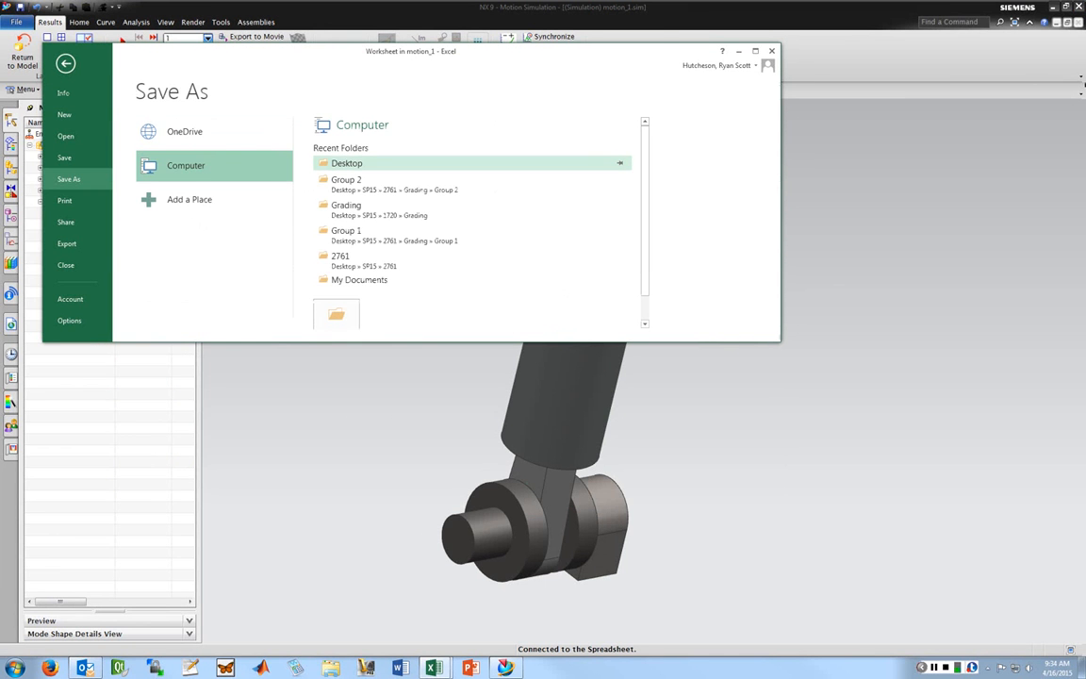
pyautogui.click(347, 163)
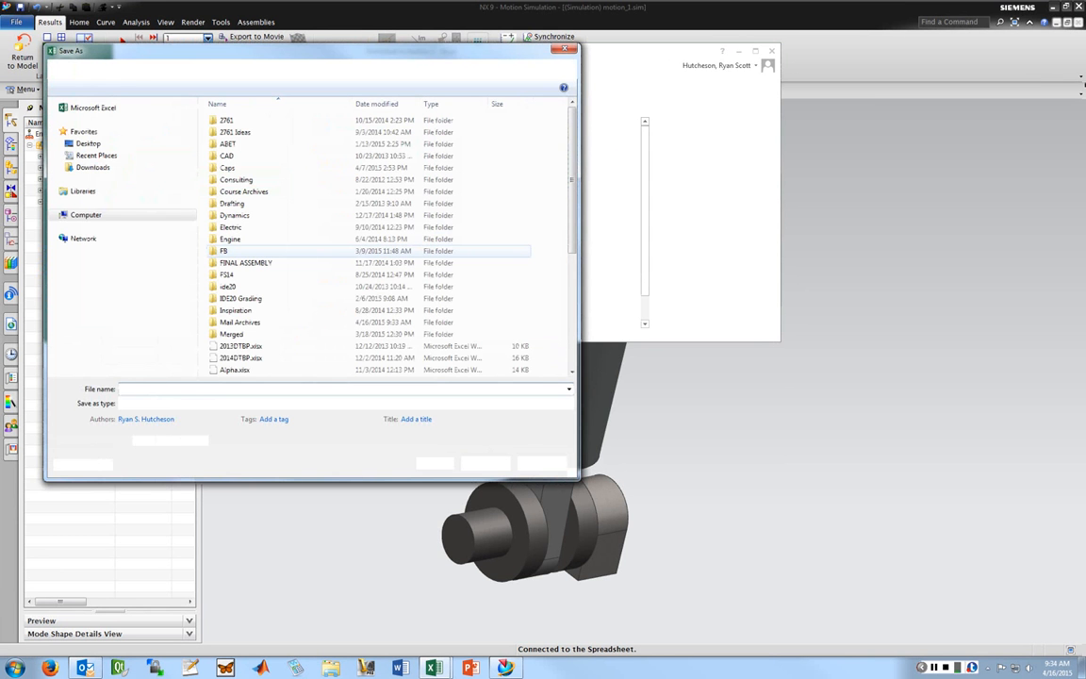
pyautogui.click(471, 464)
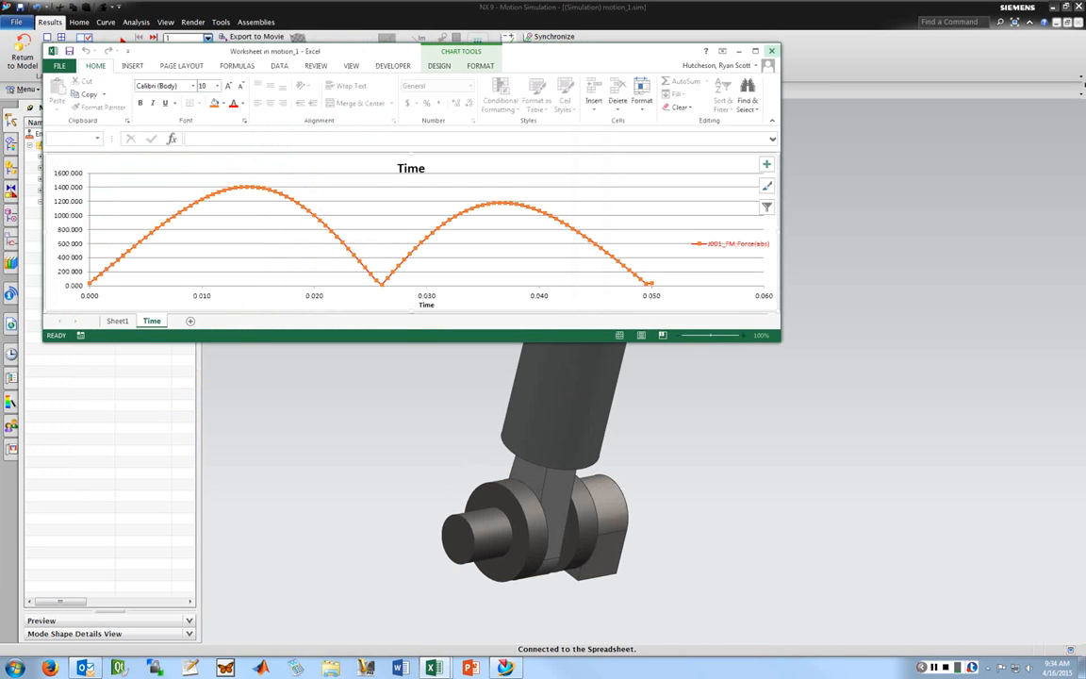
pyautogui.moveTo(650, 51); pyautogui.dragTo(732, 62)
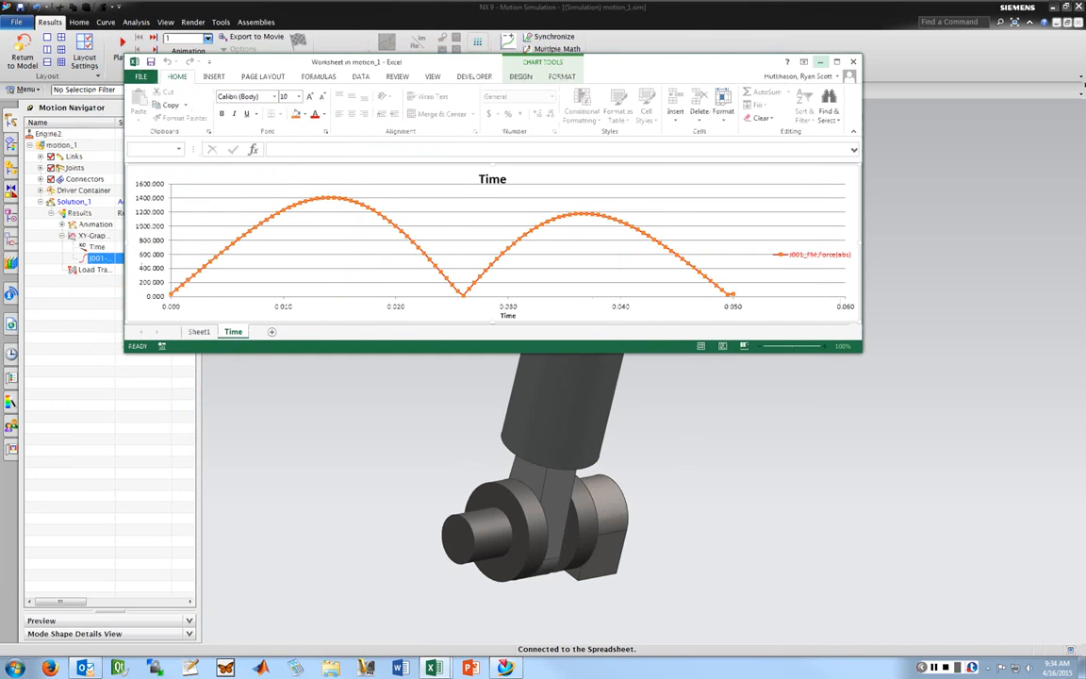
# Examine the J001 absolute force column on Sheet1 at full screen, widening column D, and close Excel
pyautogui.doubleClick(749, 56)
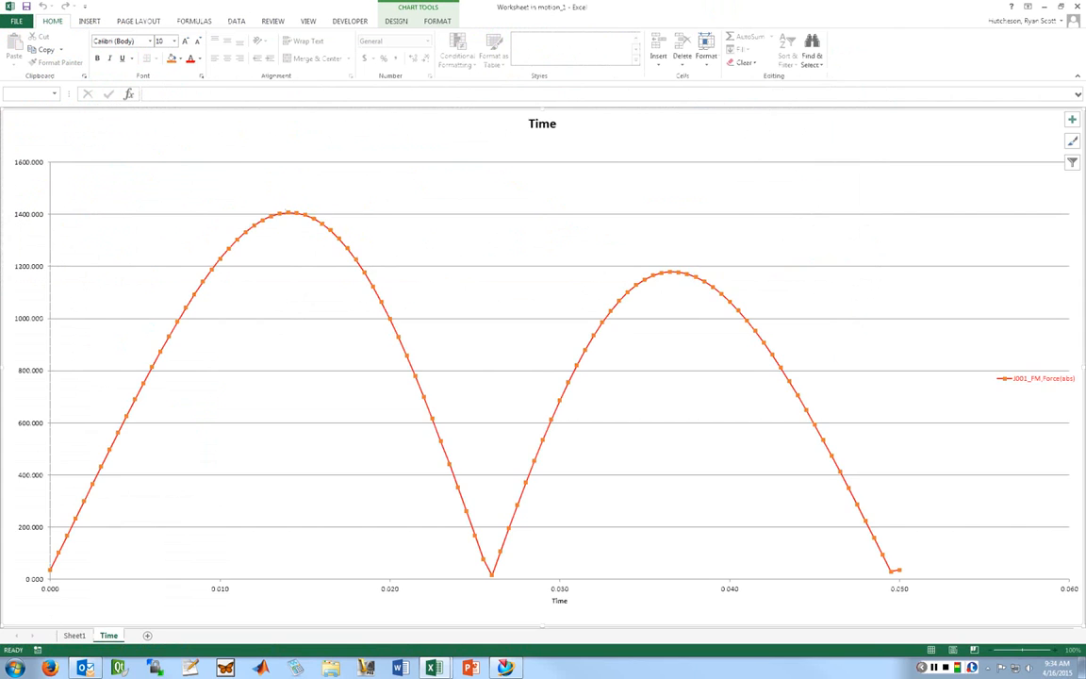
pyautogui.click(74, 635)
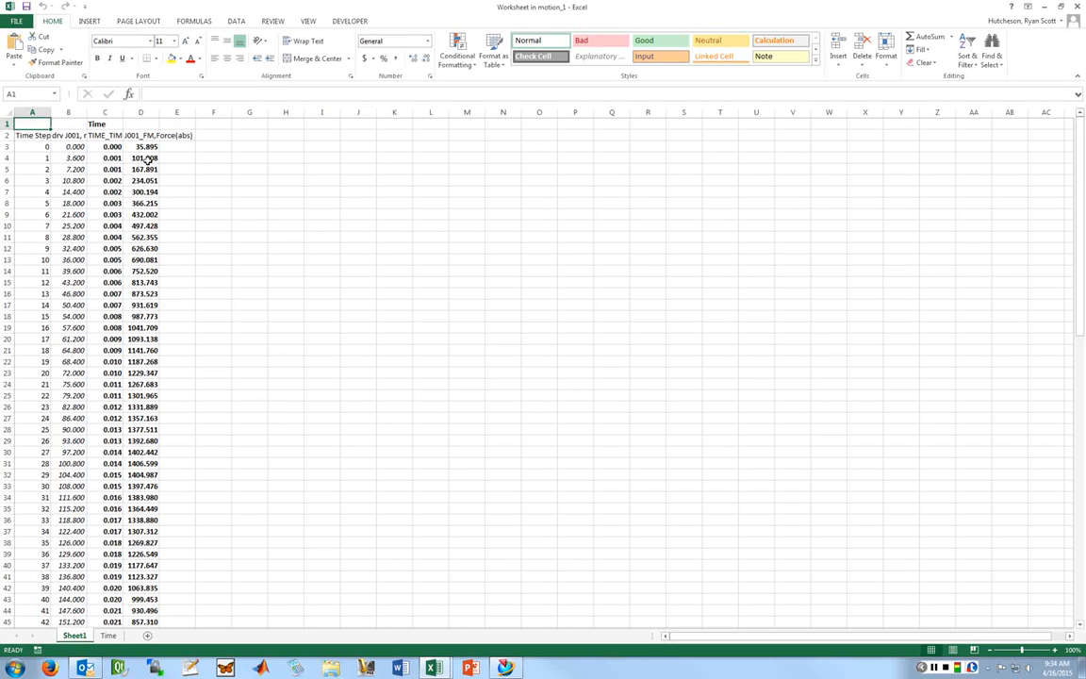
pyautogui.doubleClick(158, 112)
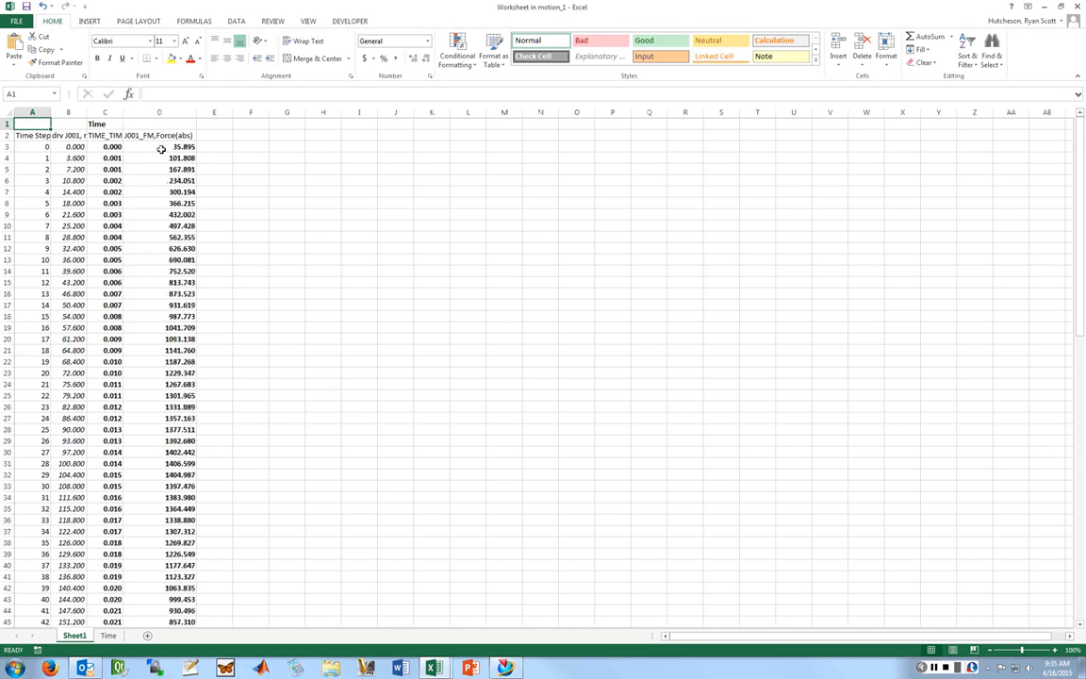
pyautogui.click(162, 149)
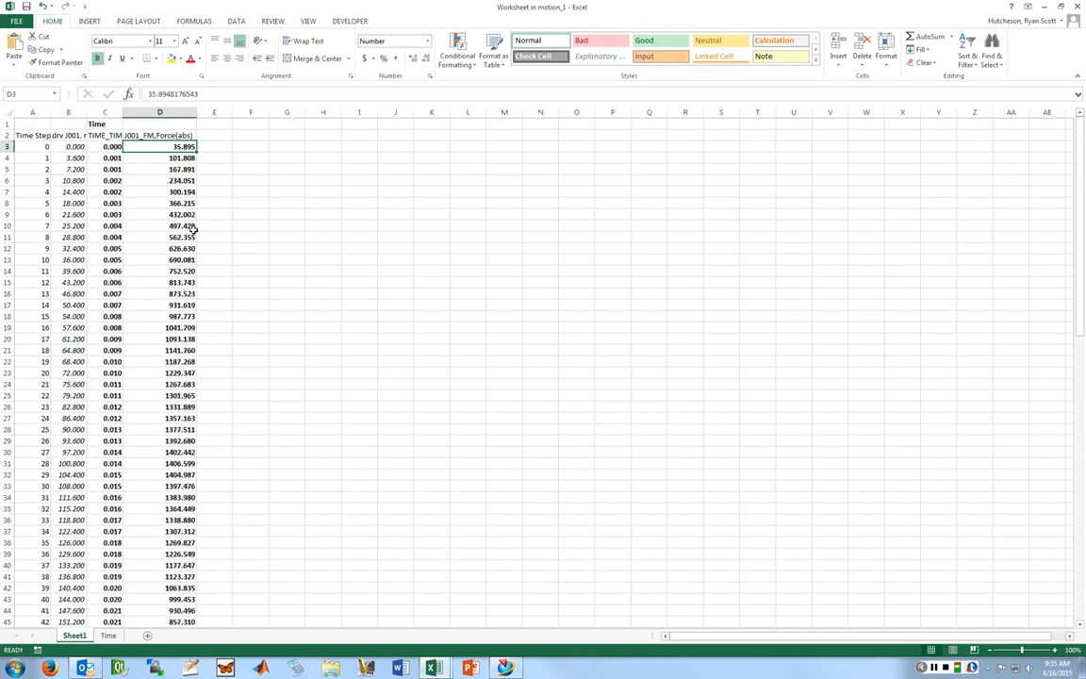
pyautogui.scroll(-1, 151, 283)
pyautogui.scroll(1, 150, 300)
pyautogui.scroll(-3, 151, 314)
pyautogui.scroll(-20, 151, 314)
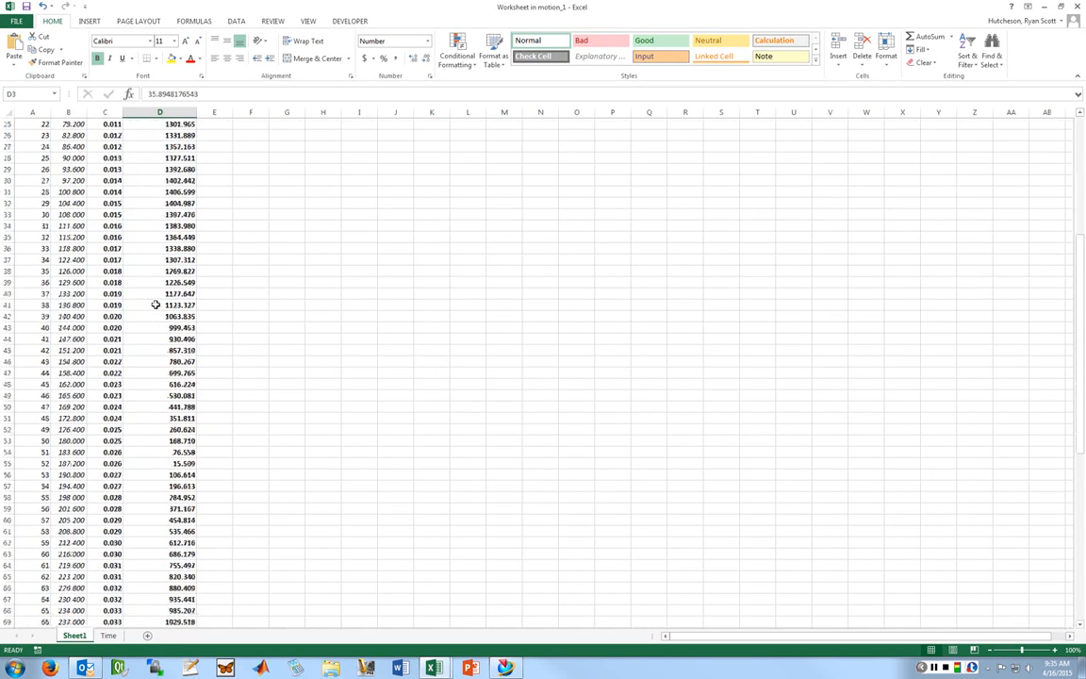
pyautogui.scroll(19, 159, 304)
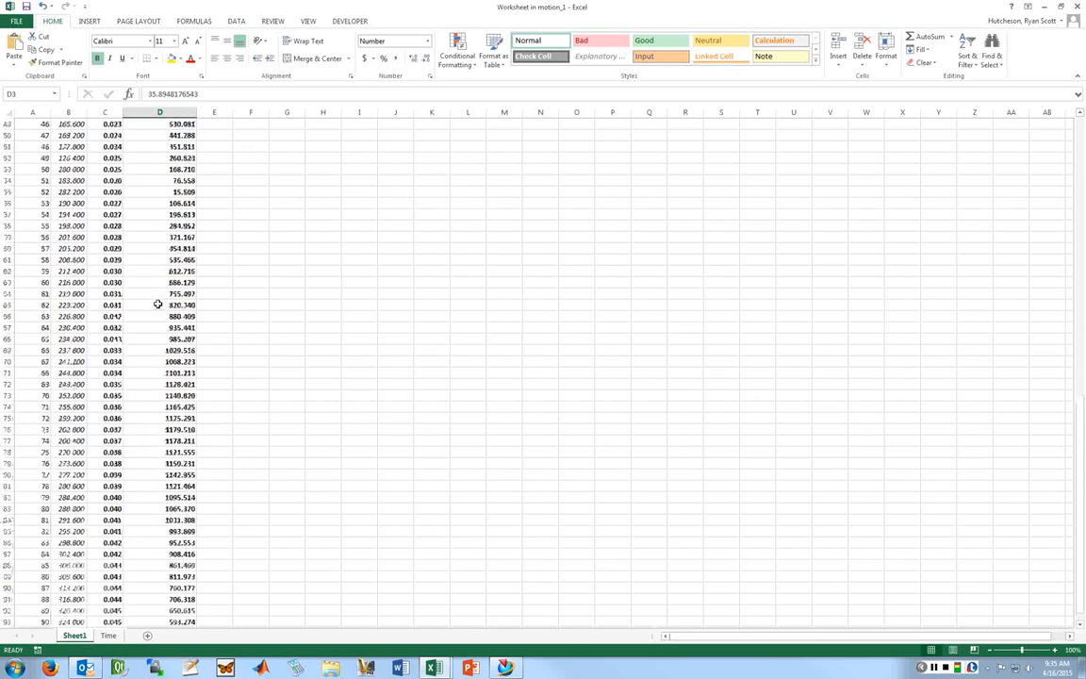
pyautogui.scroll(6, 158, 303)
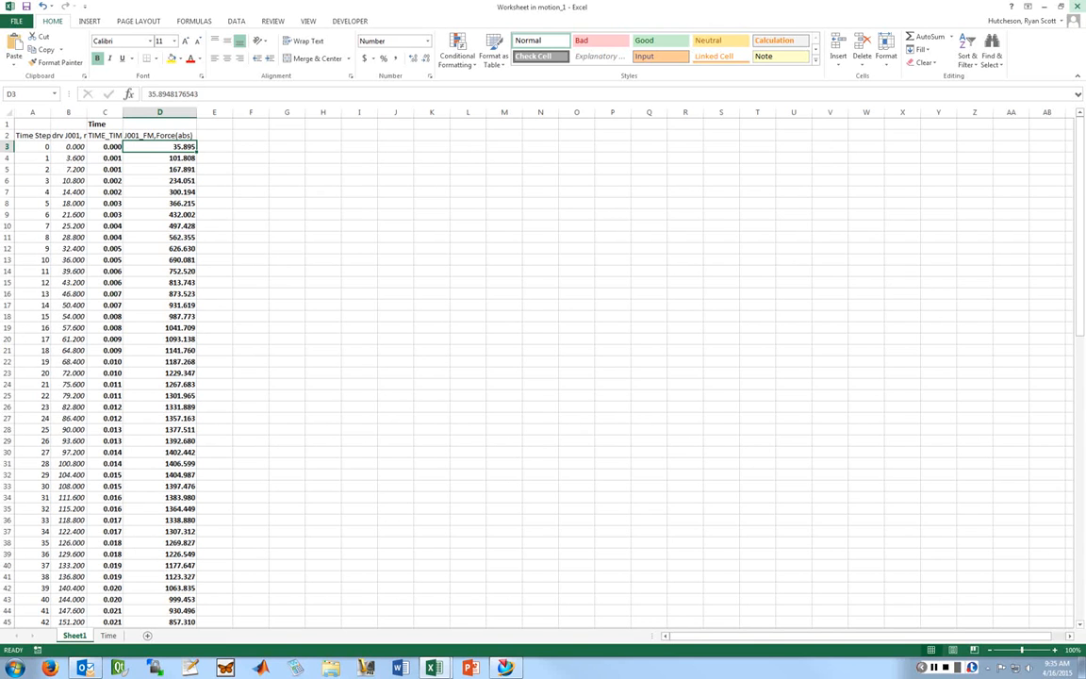
pyautogui.click(1078, 7)
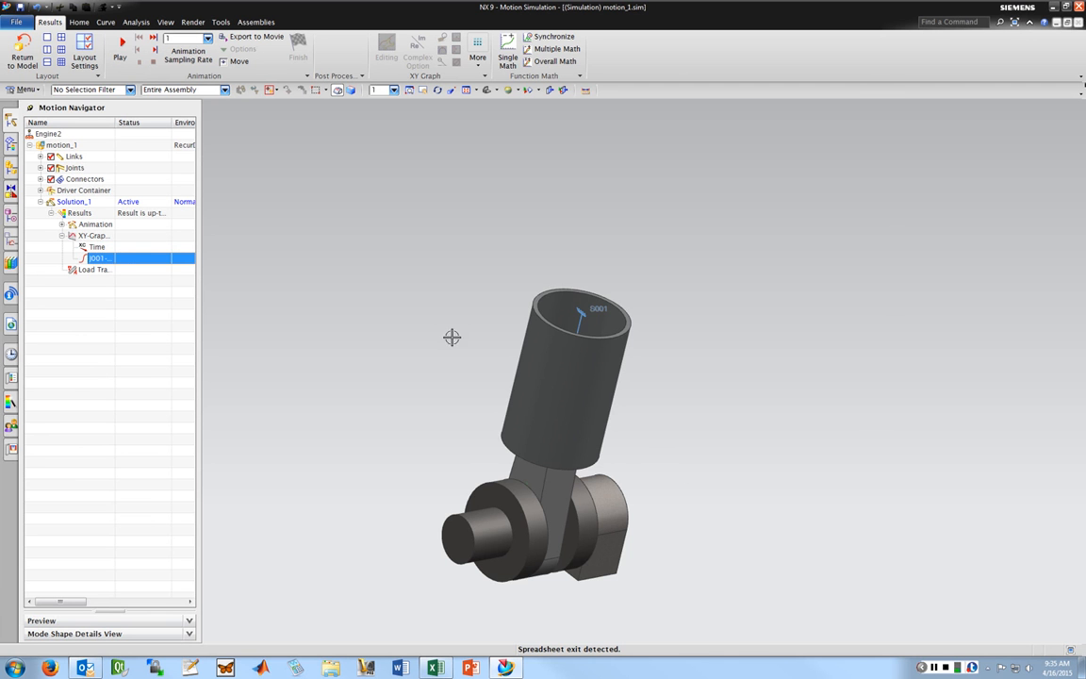
pyautogui.moveTo(577, 182)
pyautogui.mouseDown(button='middle')
pyautogui.moveTo(548, 201)
pyautogui.moveTo(555, 264)
pyautogui.moveTo(558, 182)
pyautogui.mouseUp(button='middle')
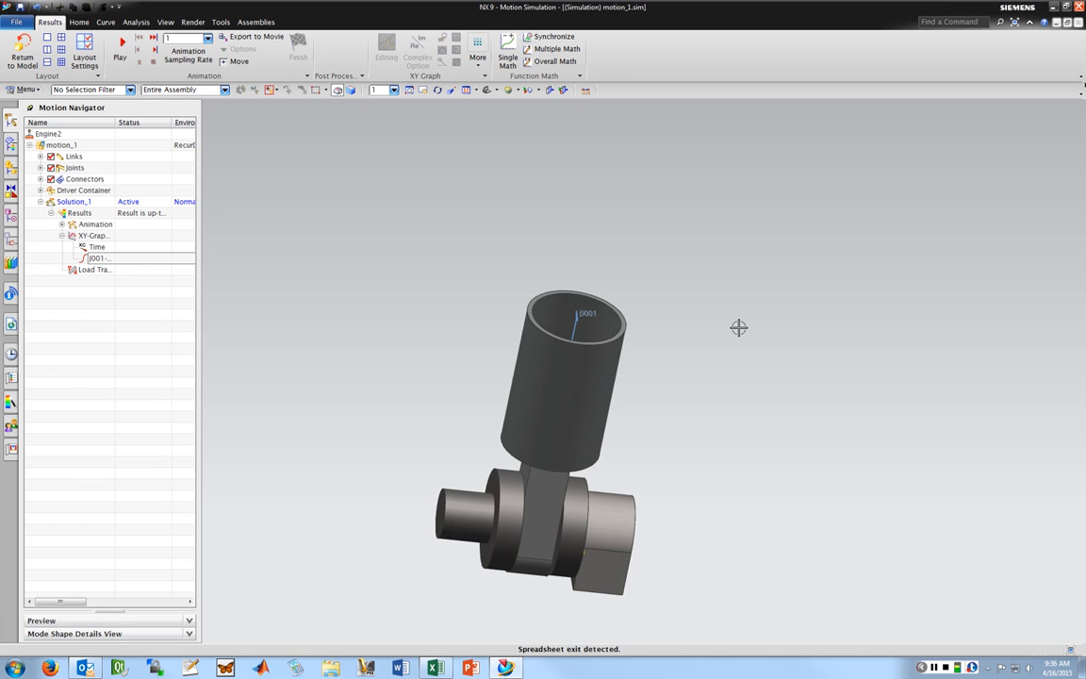
pyautogui.scroll(3, 604, 377)
pyautogui.scroll(-8, 444, 565)
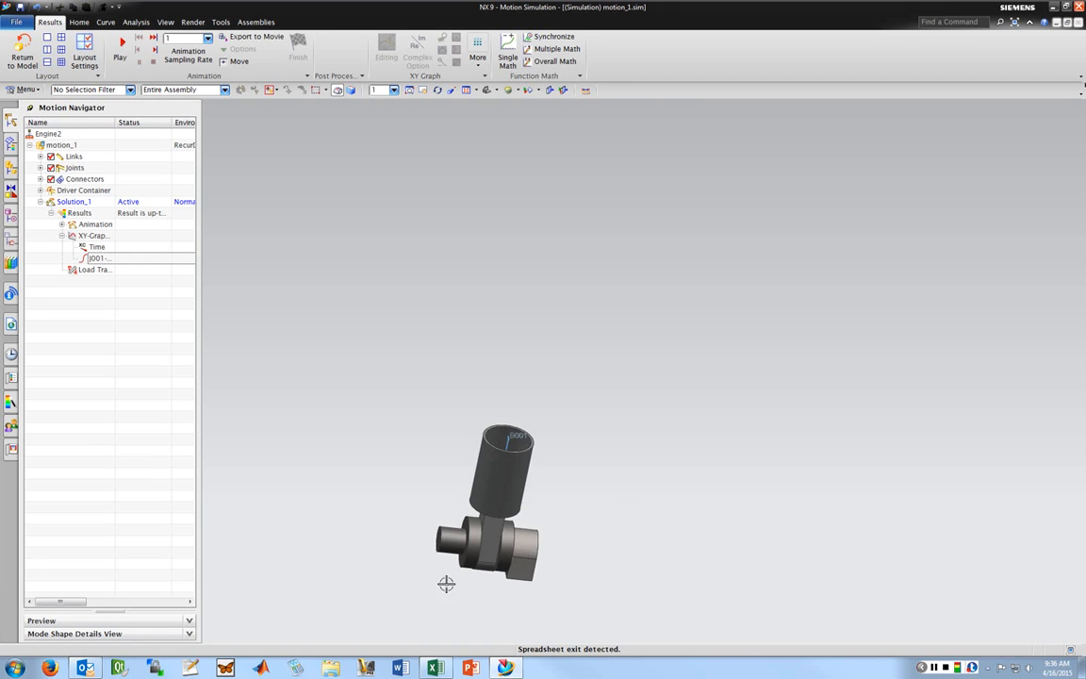
pyautogui.scroll(3, 453, 604)
pyautogui.moveTo(613, 393); pyautogui.dragTo(677, 383, button='middle')
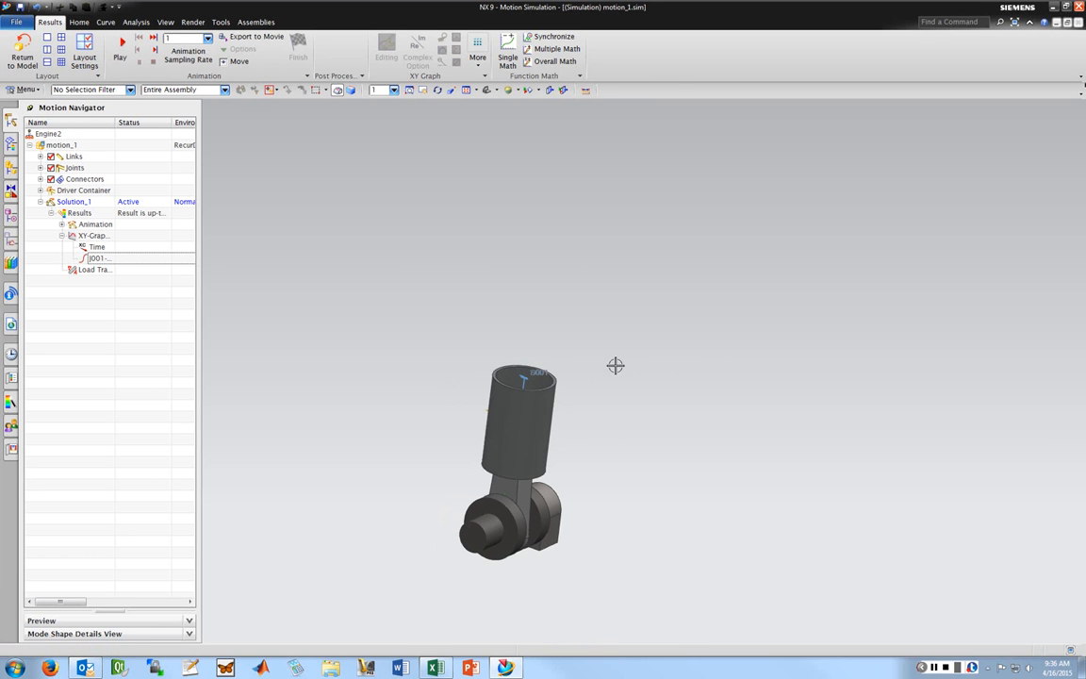
pyautogui.click(934, 668)
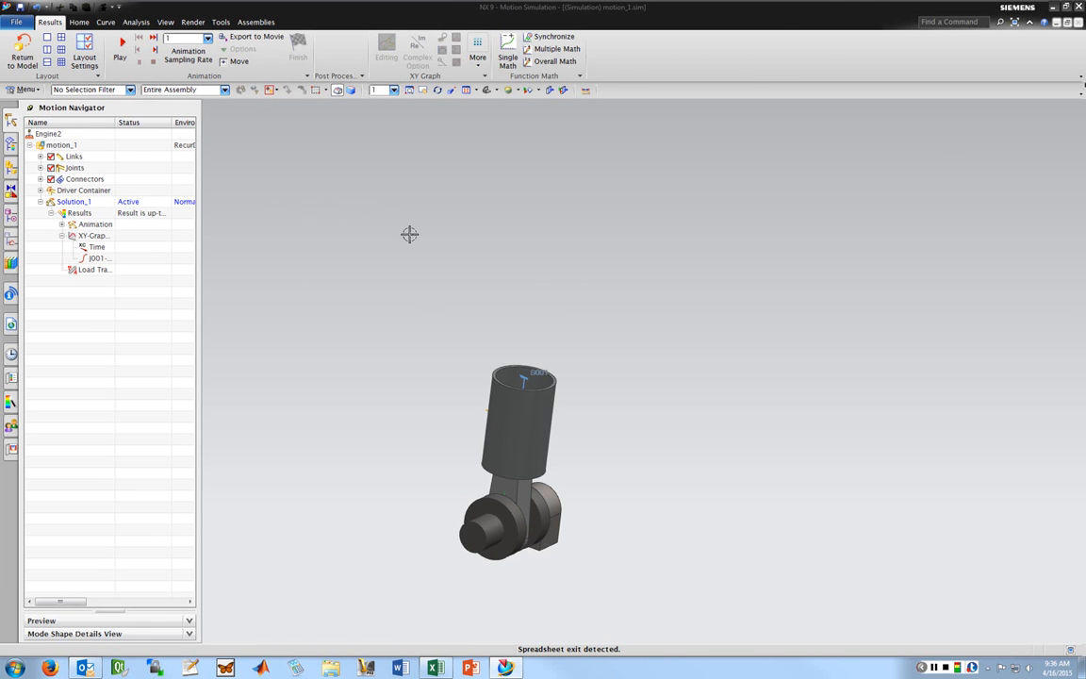
# Deactivate the driver Drv001 in the Driver Container
pyautogui.click(79, 22)
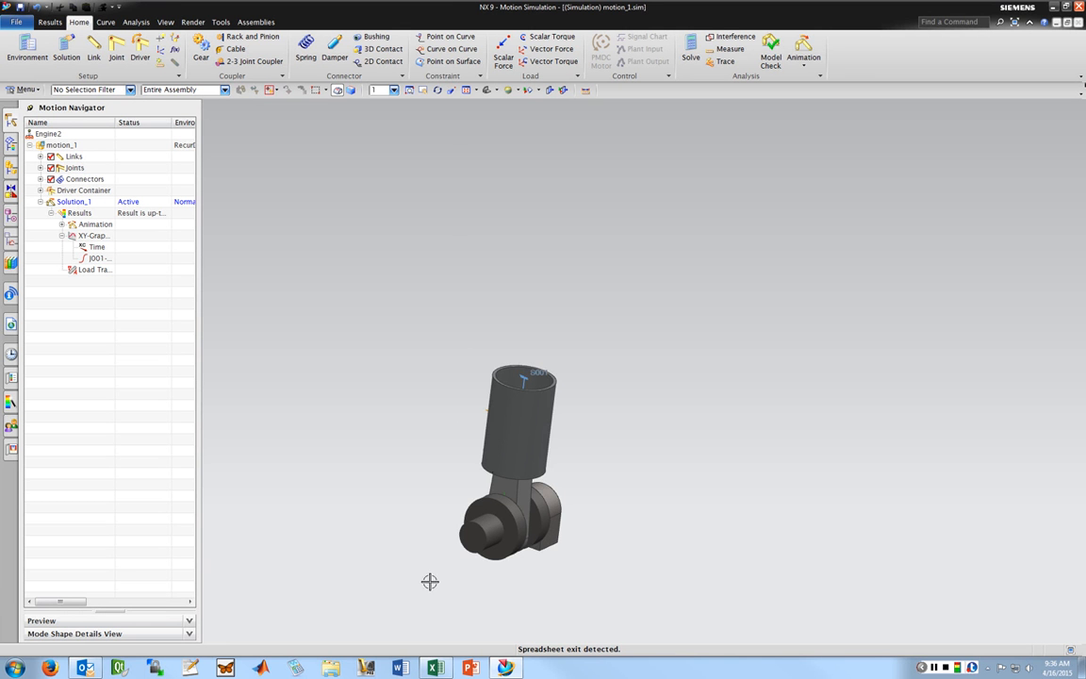
pyautogui.scroll(-1, 387, 635)
pyautogui.scroll(3, 390, 636)
pyautogui.moveTo(771, 387); pyautogui.dragTo(678, 390, button='middle')
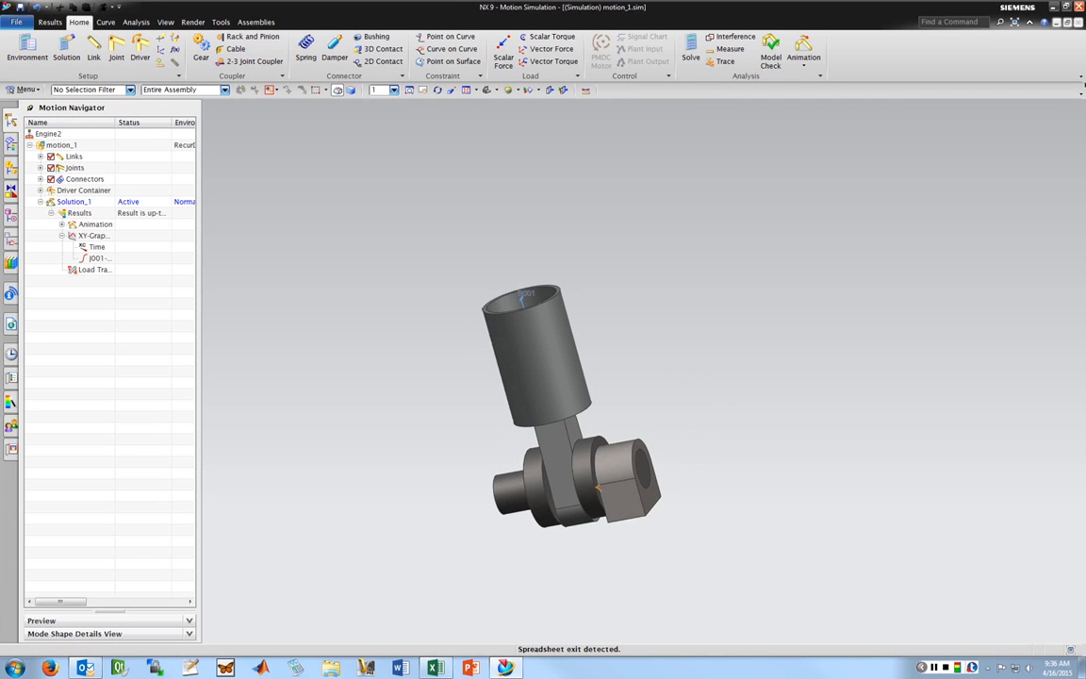
pyautogui.click(41, 190)
pyautogui.click(79, 201)
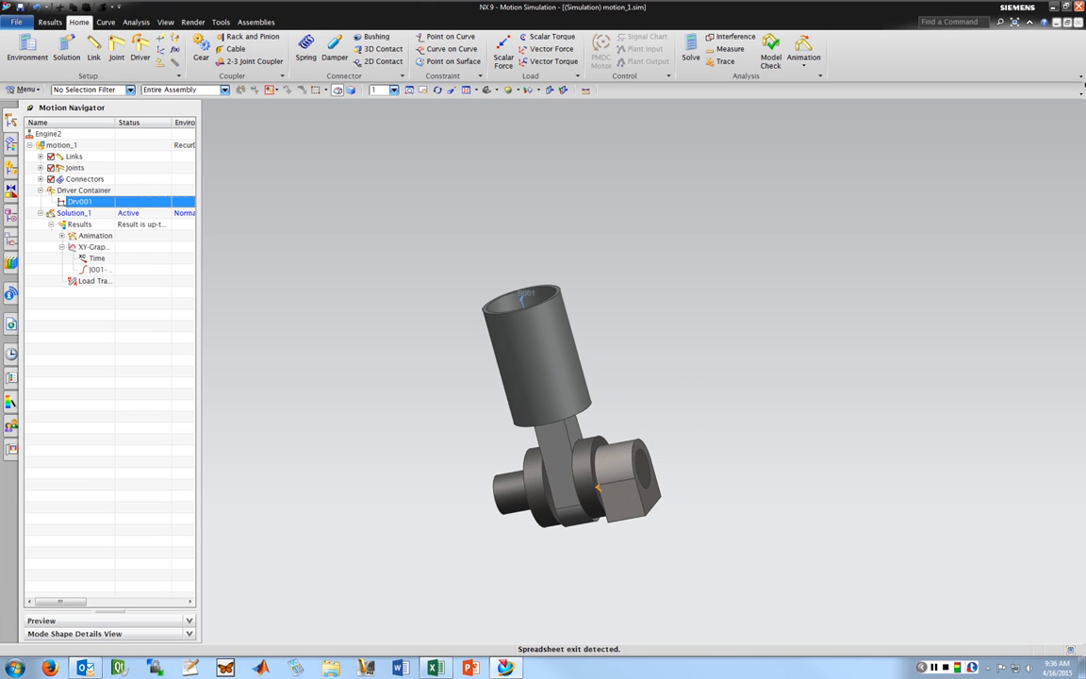
pyautogui.rightClick(79, 202)
pyautogui.click(95, 267)
# Apply a scalar torque of 100 N-m to joint J001 and solve the motion solution
pyautogui.click(545, 36)
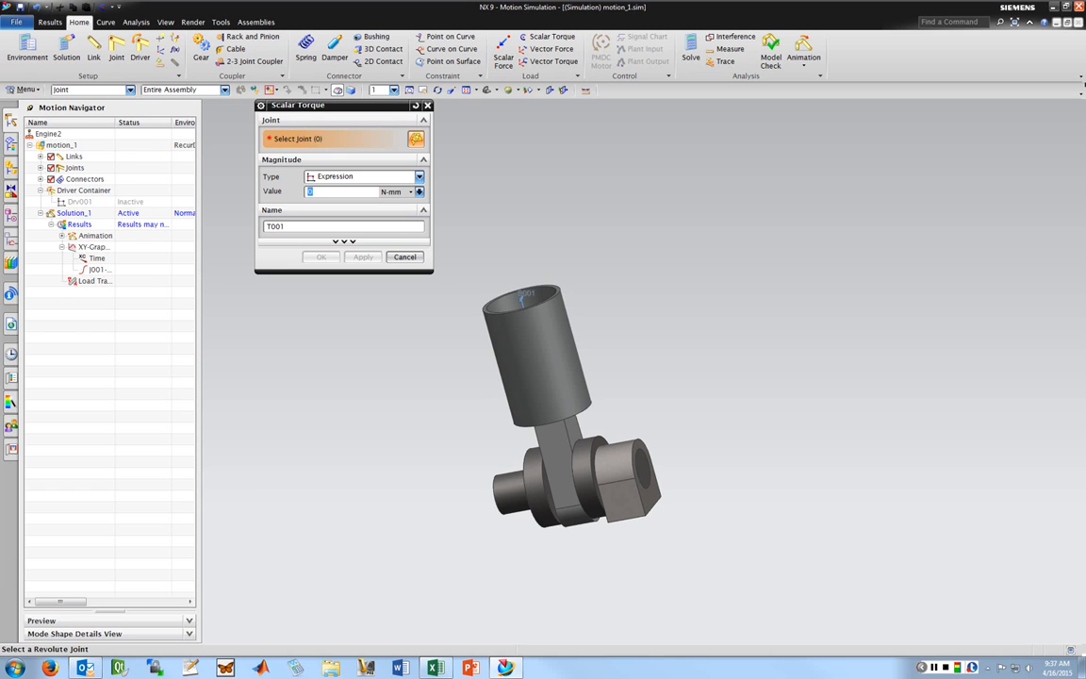
pyautogui.click(41, 168)
pyautogui.click(84, 179)
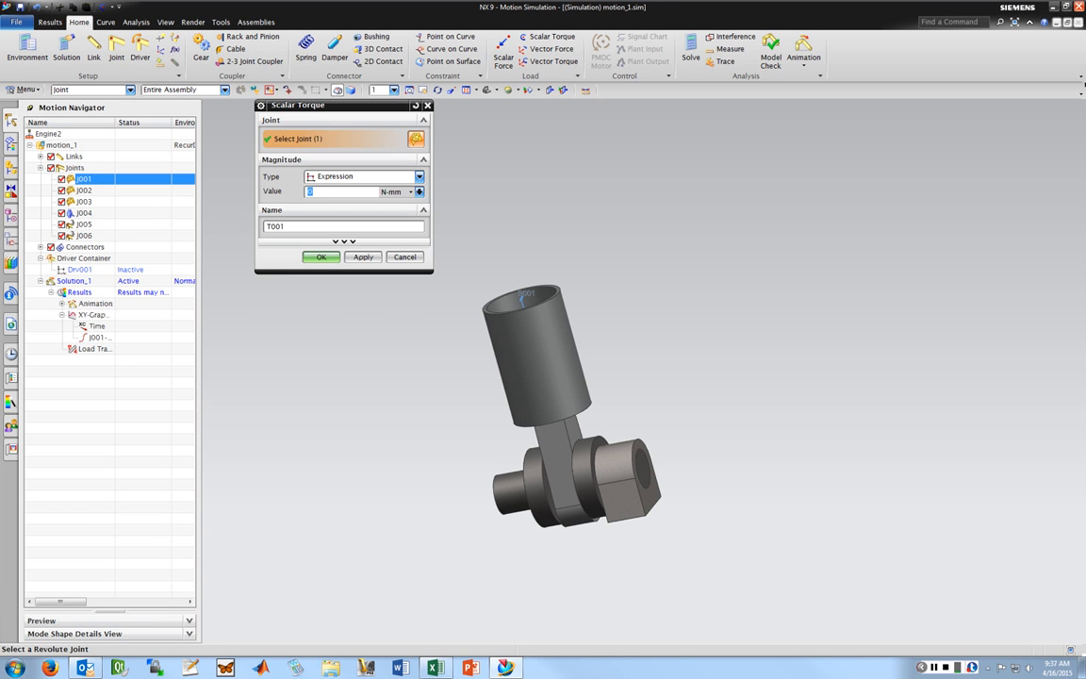
pyautogui.click(411, 191)
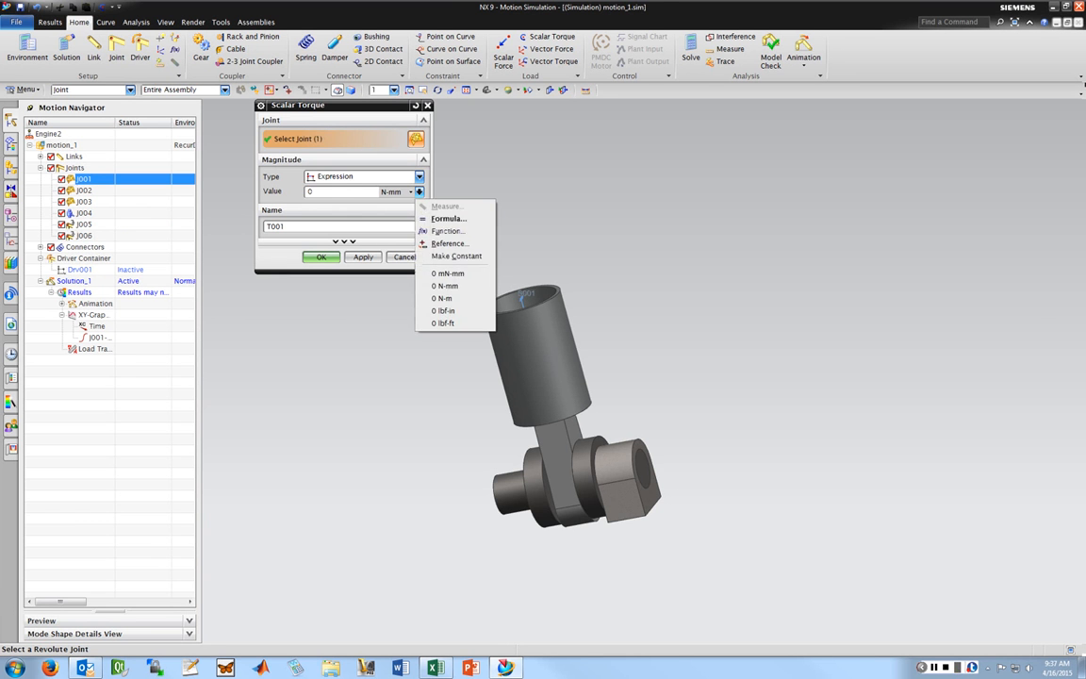
pyautogui.click(462, 284)
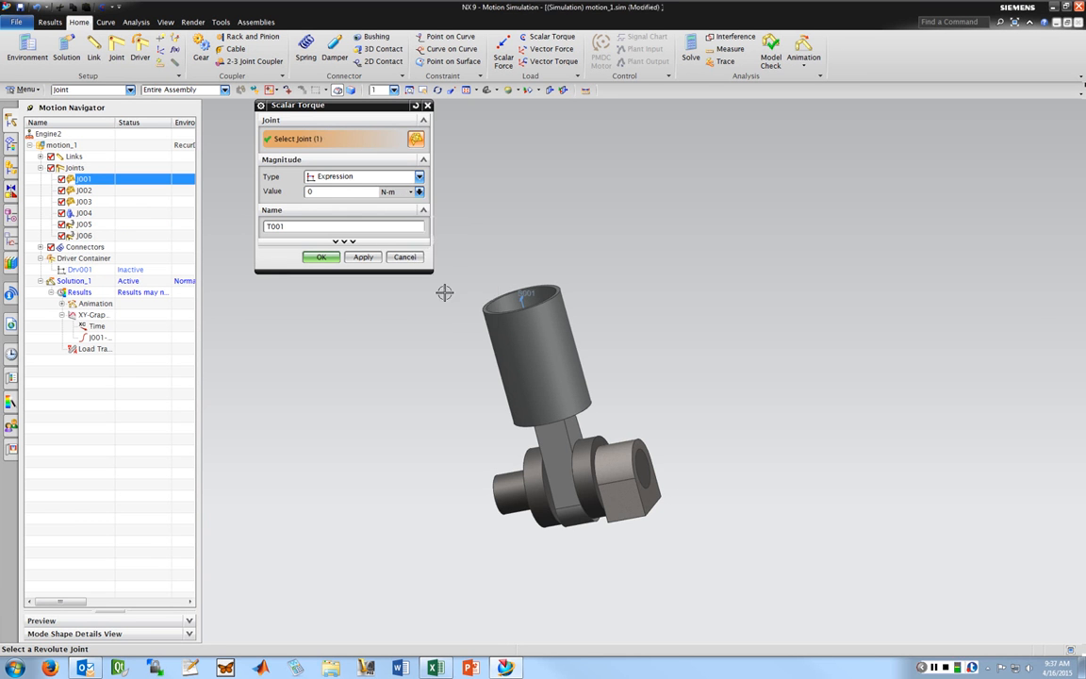
pyautogui.doubleClick(307, 192)
pyautogui.write('100')
pyautogui.click(314, 257)
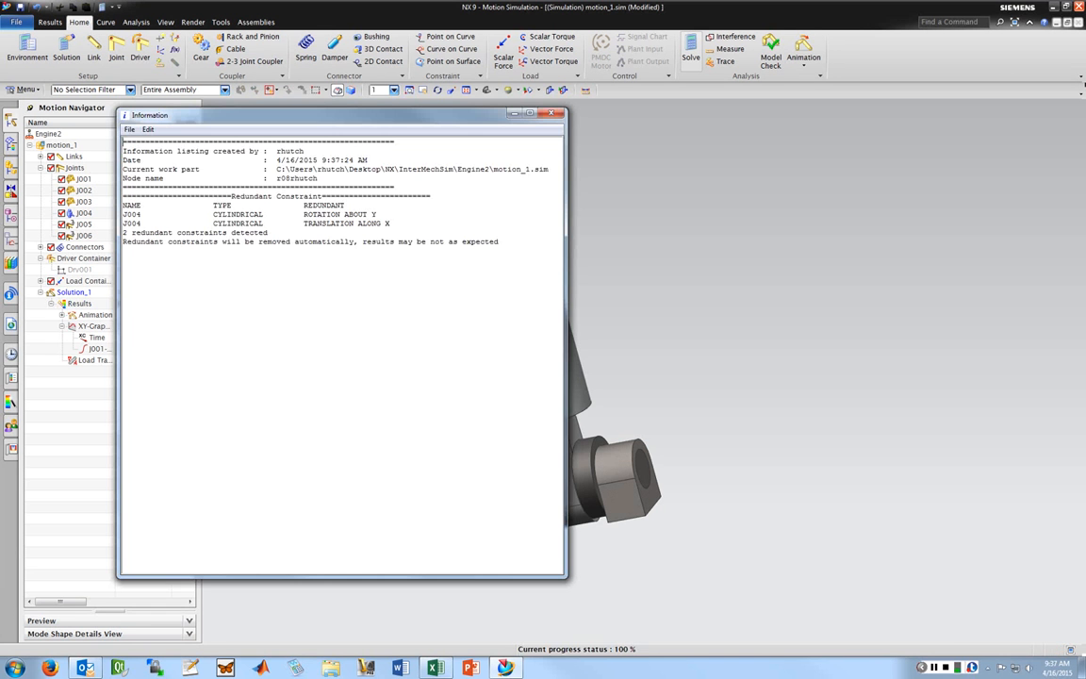
# Dismiss the redundant-constraint report, play the torque-driven motion animation, and close the animation controls
pyautogui.click(553, 113)
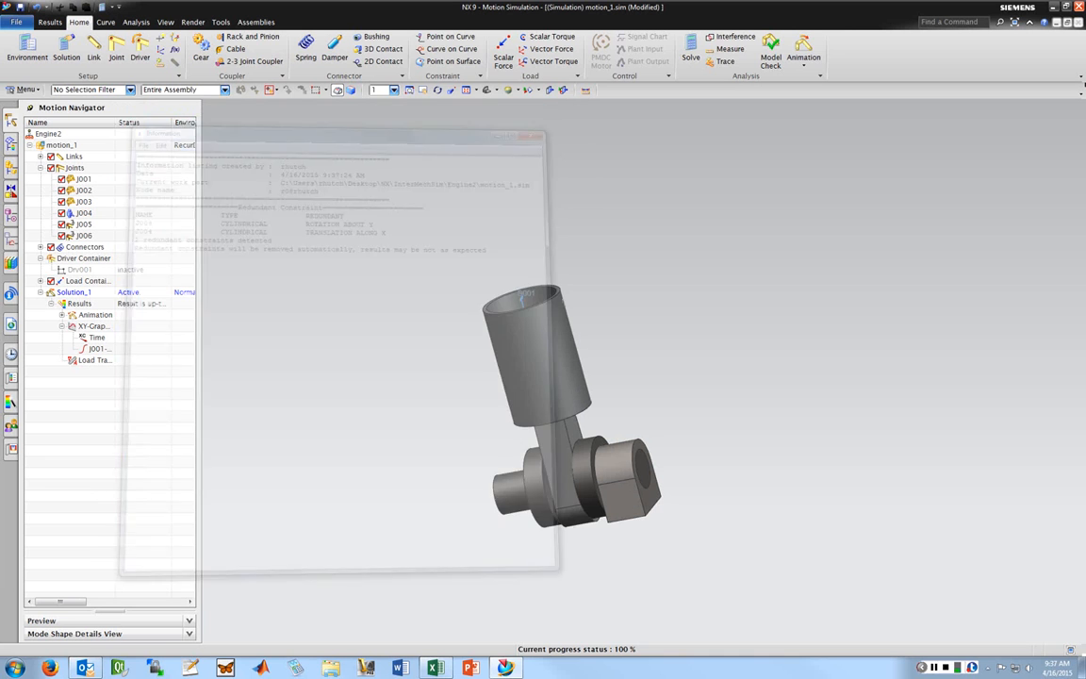
pyautogui.click(803, 47)
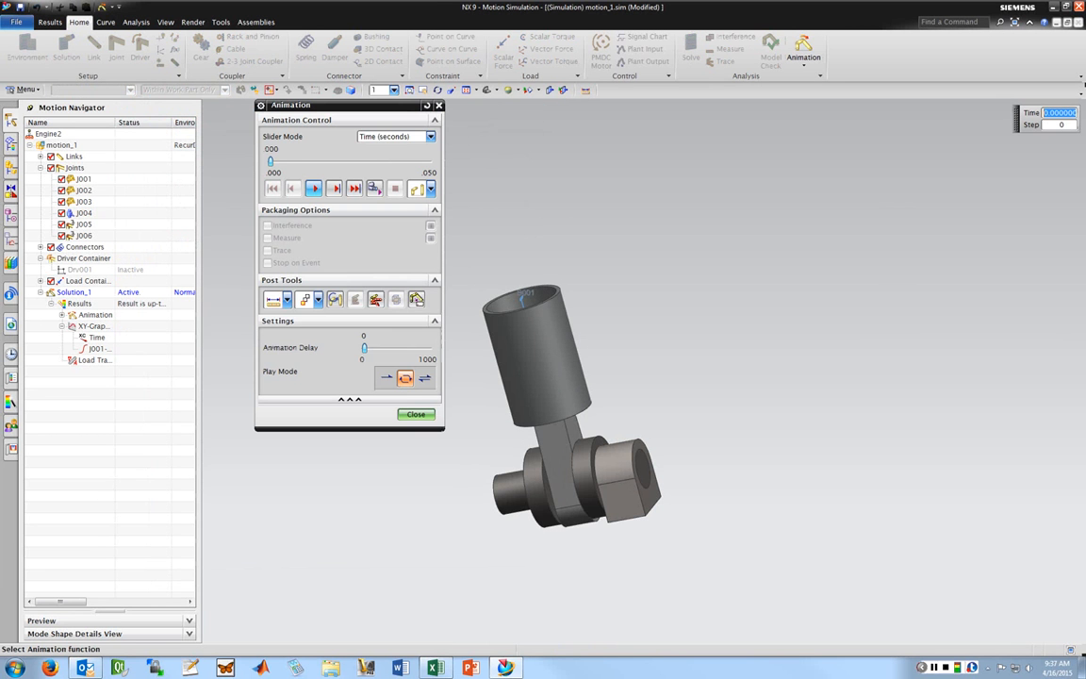
pyautogui.click(314, 188)
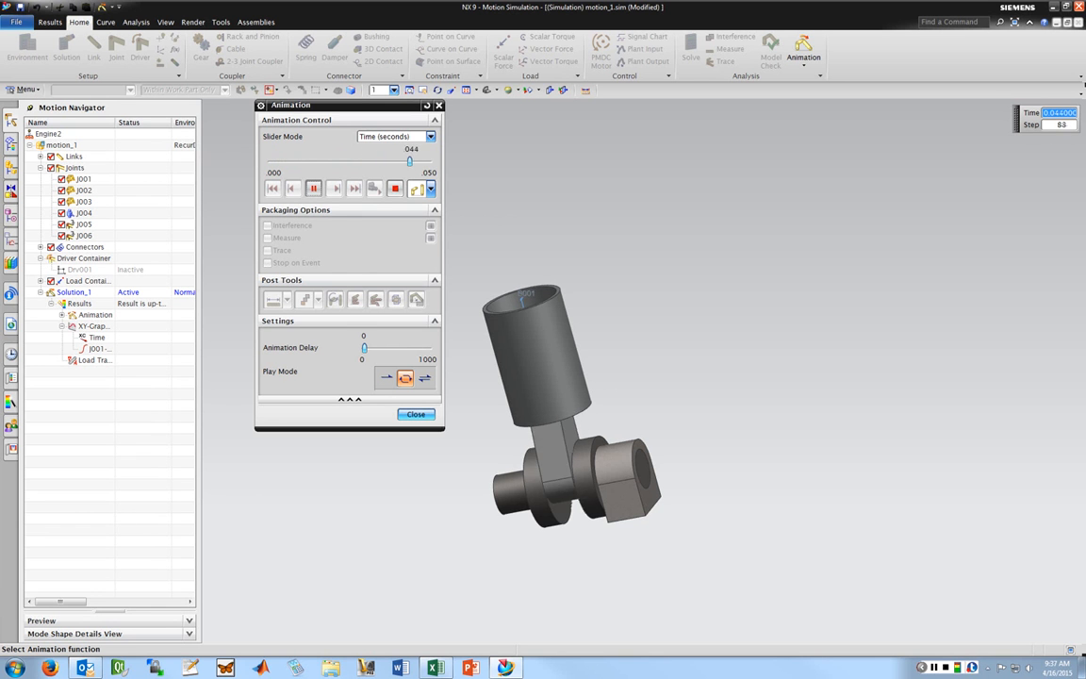
pyautogui.click(414, 413)
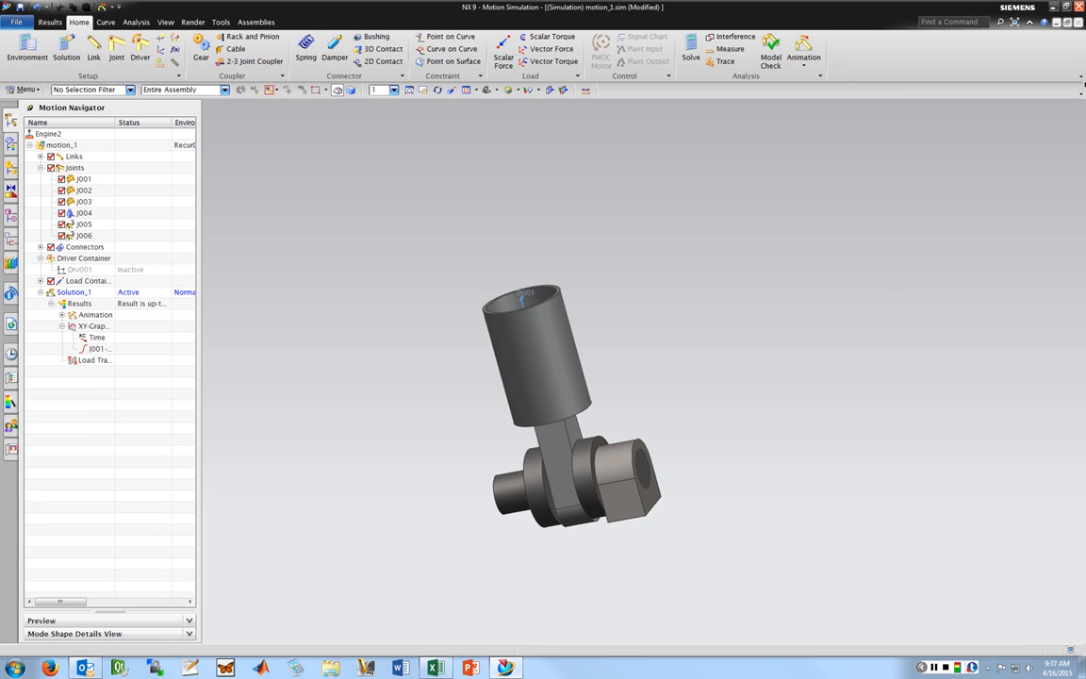
# Plot the J001 force curve in a new graph window, examine it beside the Motion Navigator, and close the graph
pyautogui.doubleClick(99, 349)
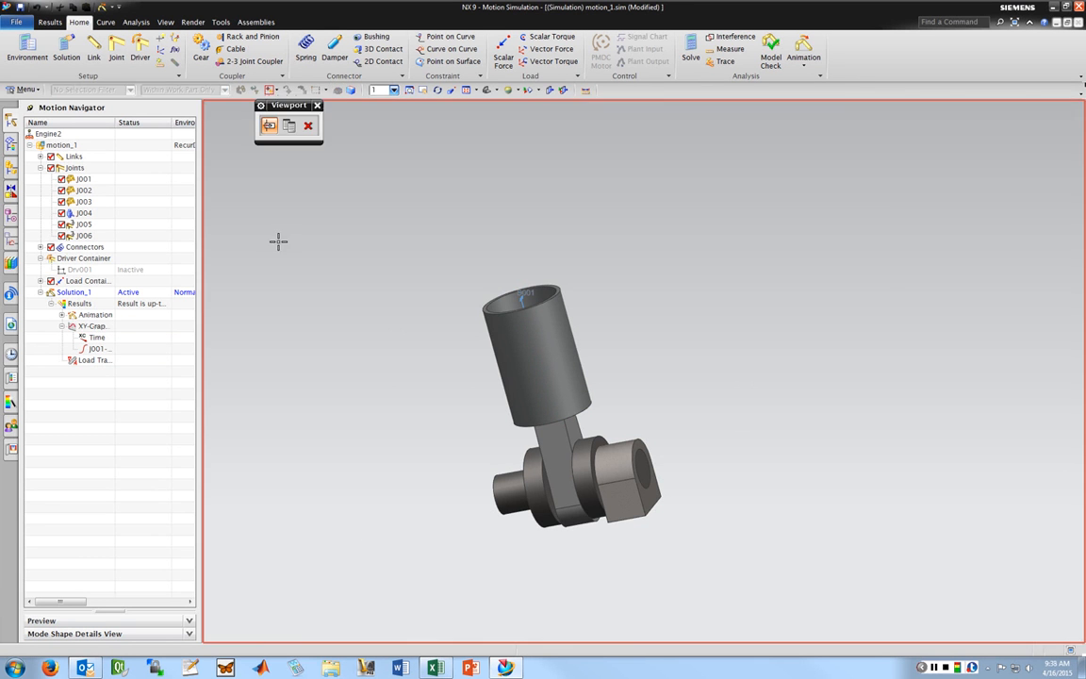
pyautogui.click(288, 126)
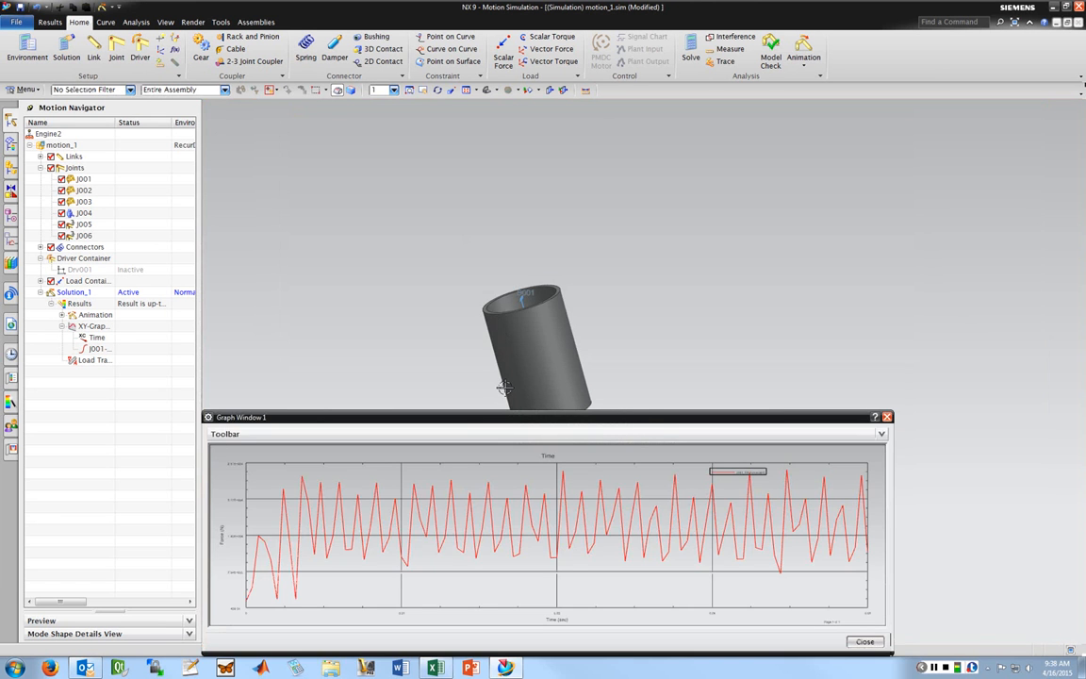
pyautogui.moveTo(549, 416); pyautogui.dragTo(576, 271)
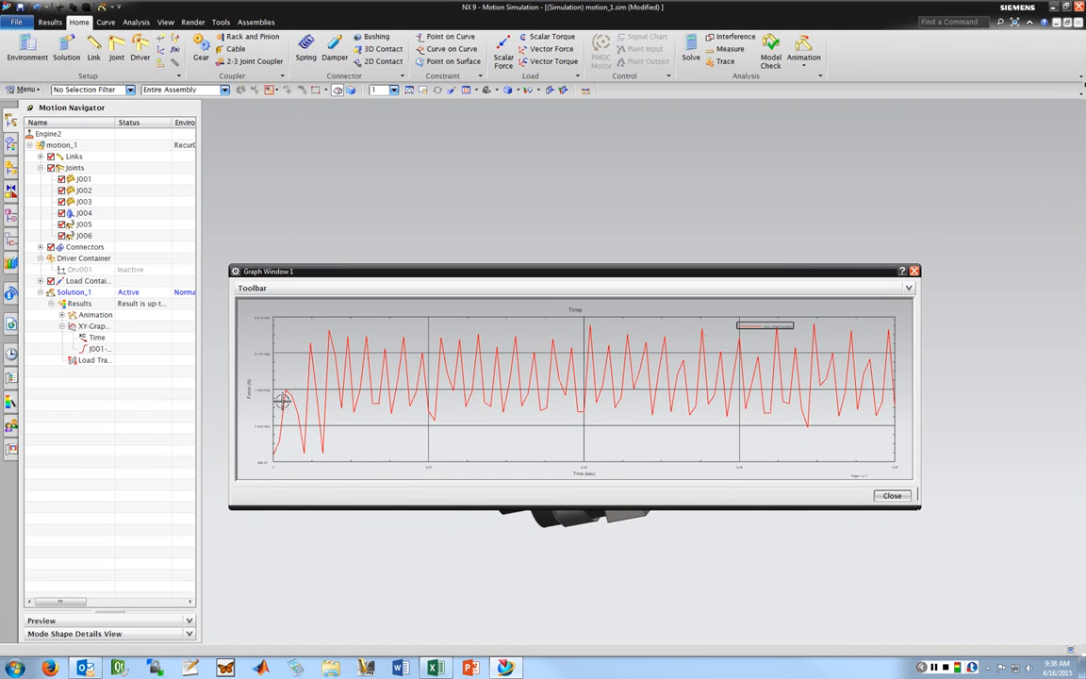
pyautogui.press('Escape')
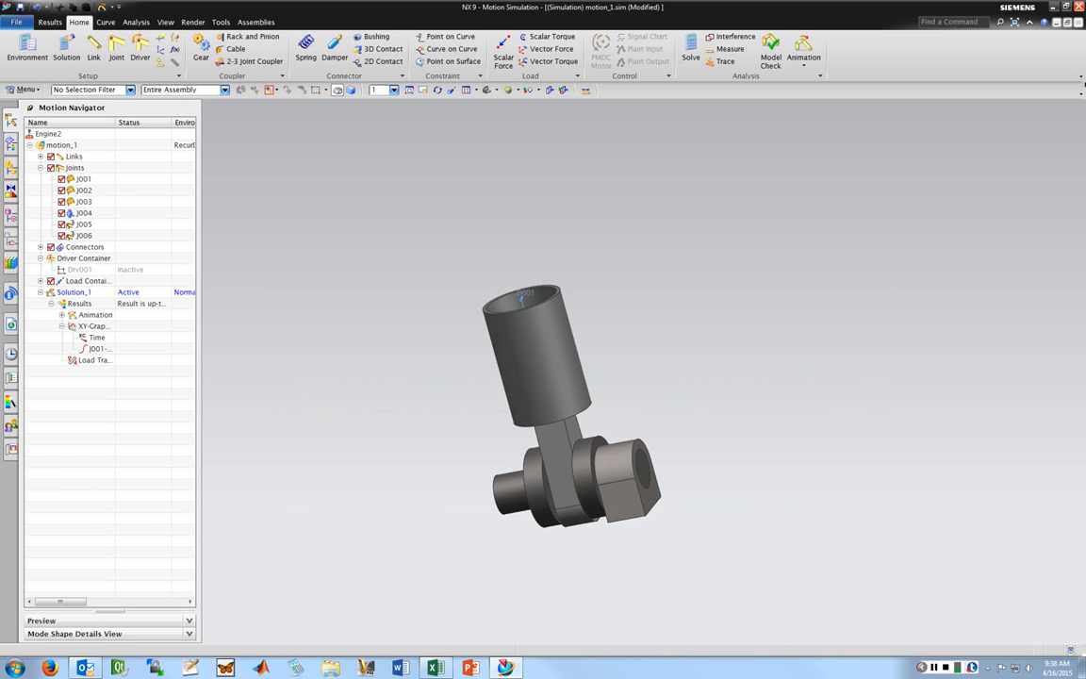
# Set the number of steps in Solution_1's attributes to 1000
pyautogui.rightClick(73, 293)
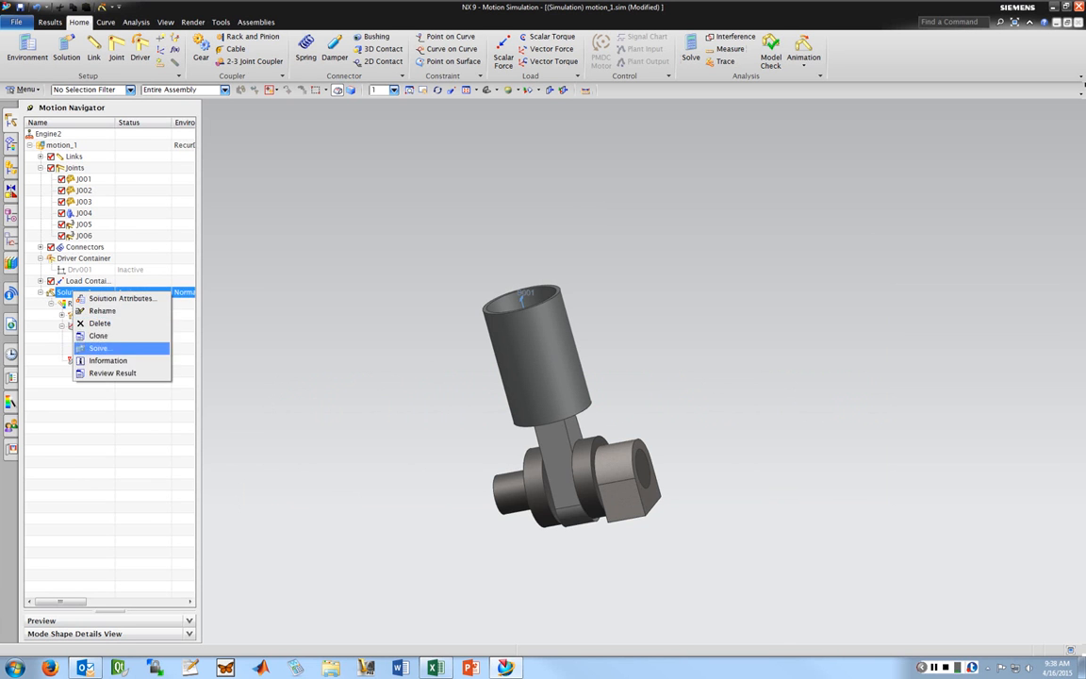
pyautogui.click(121, 298)
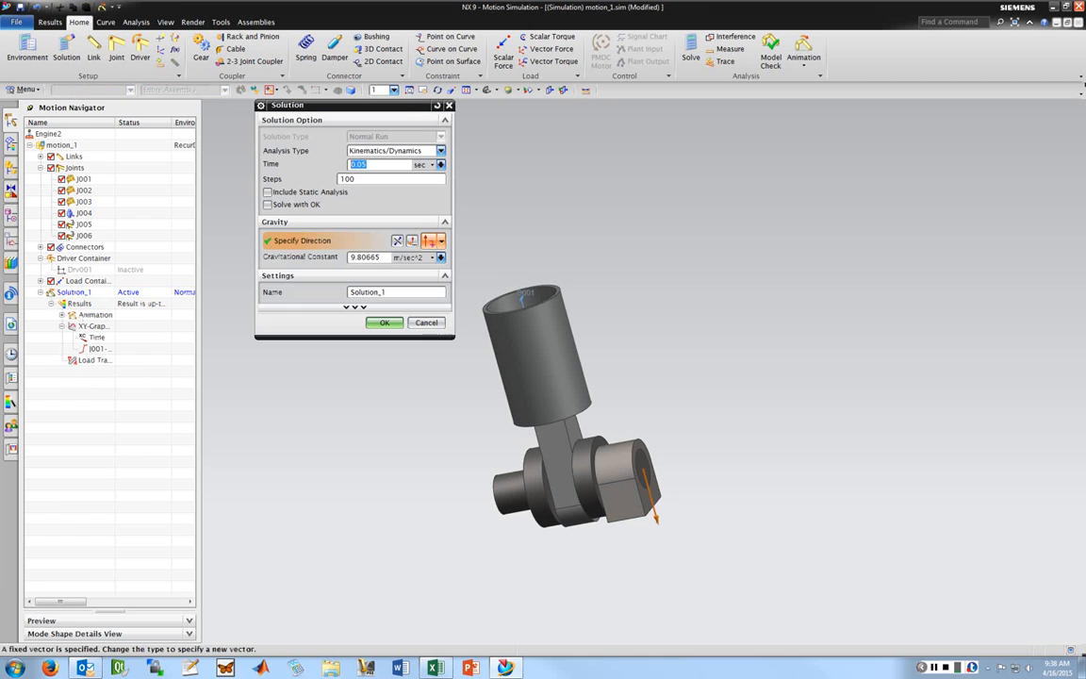
pyautogui.click(359, 179)
pyautogui.write('0')
pyautogui.press('Return')
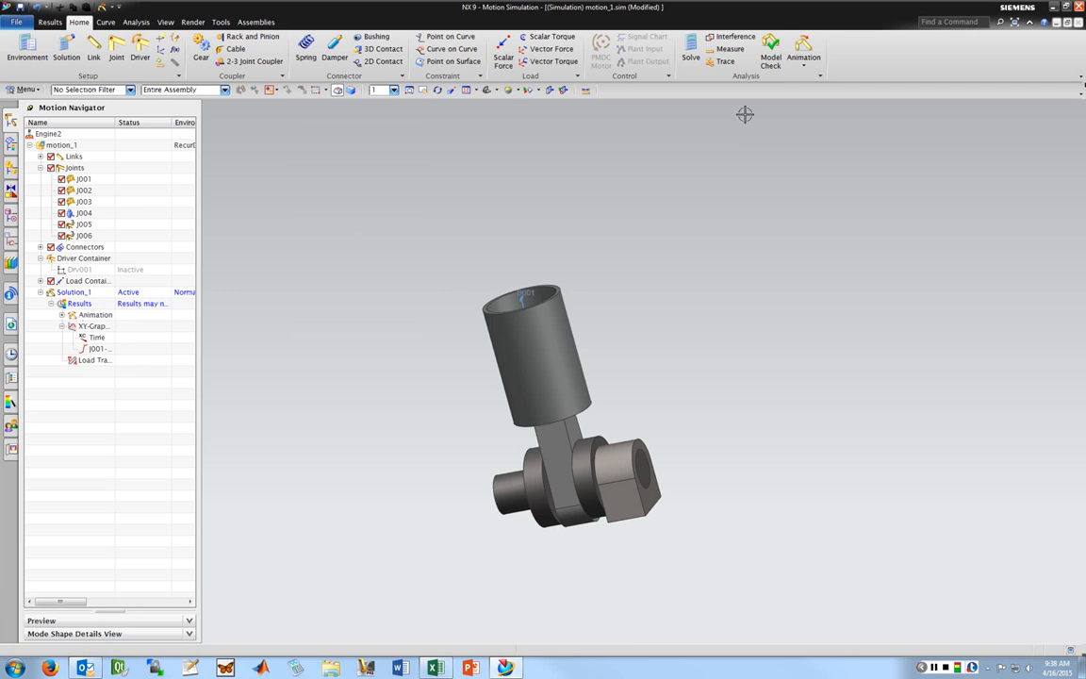
# Solve Solution_1 again and dismiss the redundant-constraint report
pyautogui.click(691, 47)
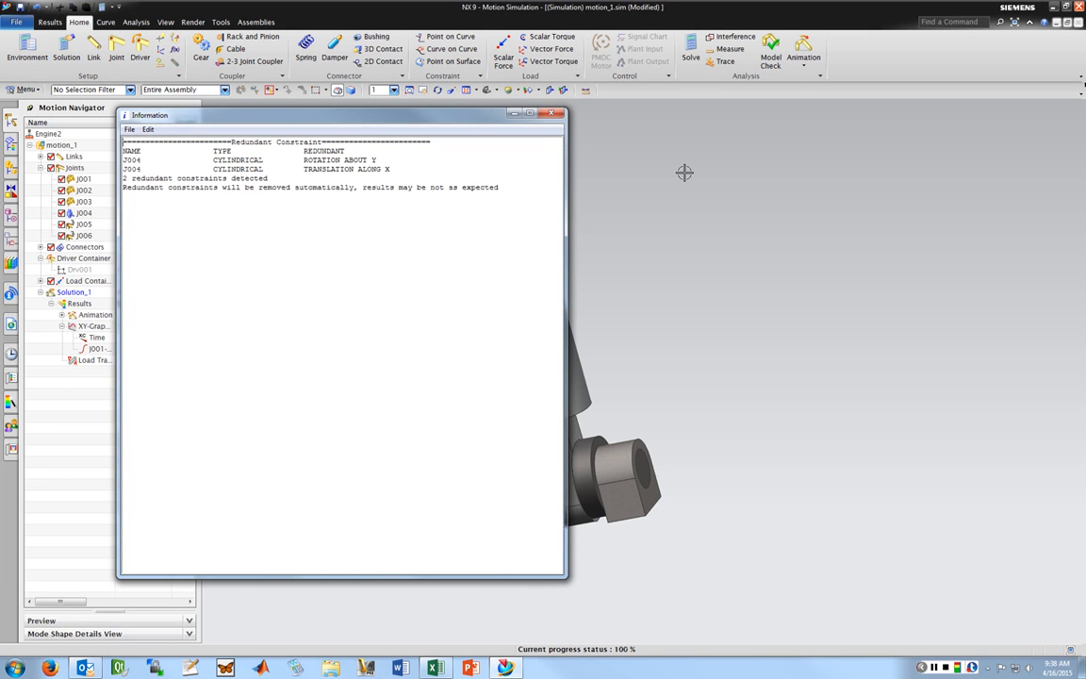
pyautogui.moveTo(340, 115); pyautogui.dragTo(845, 118)
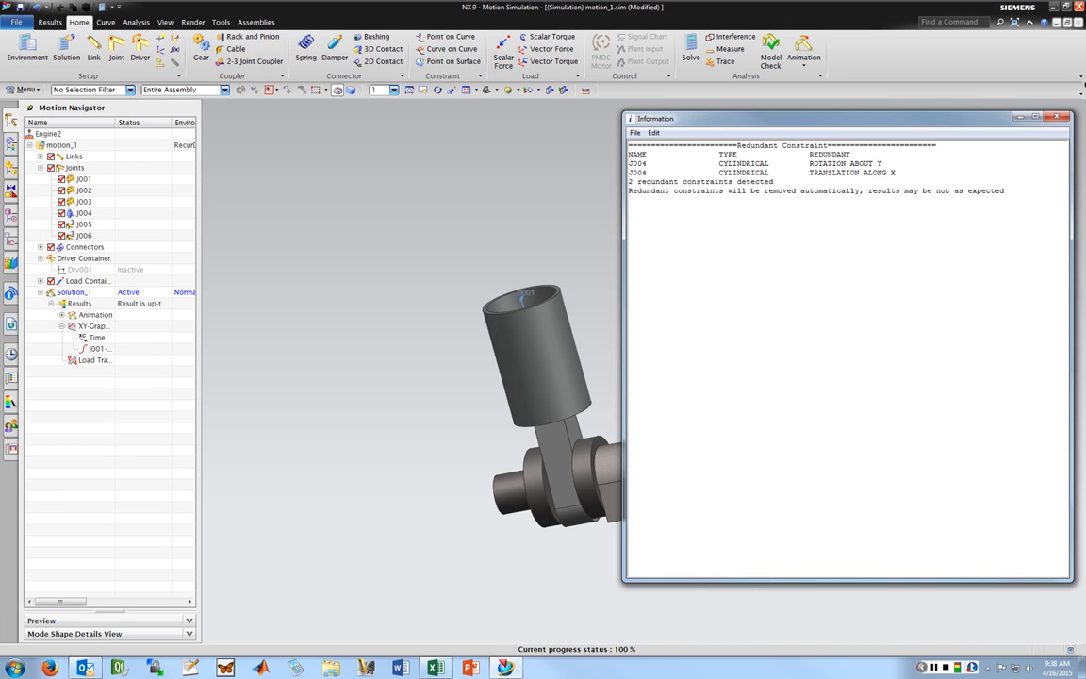
pyautogui.click(583, 194)
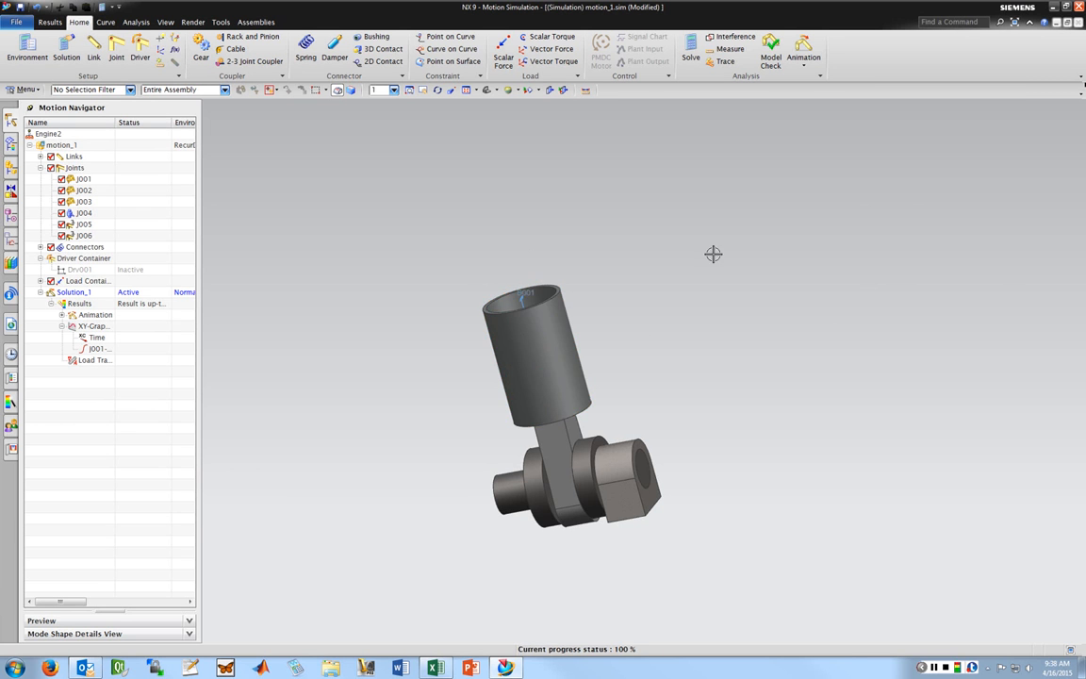
# Plot the J001 force curve in a new graph window, examine it, and close the window
pyautogui.doubleClick(99, 349)
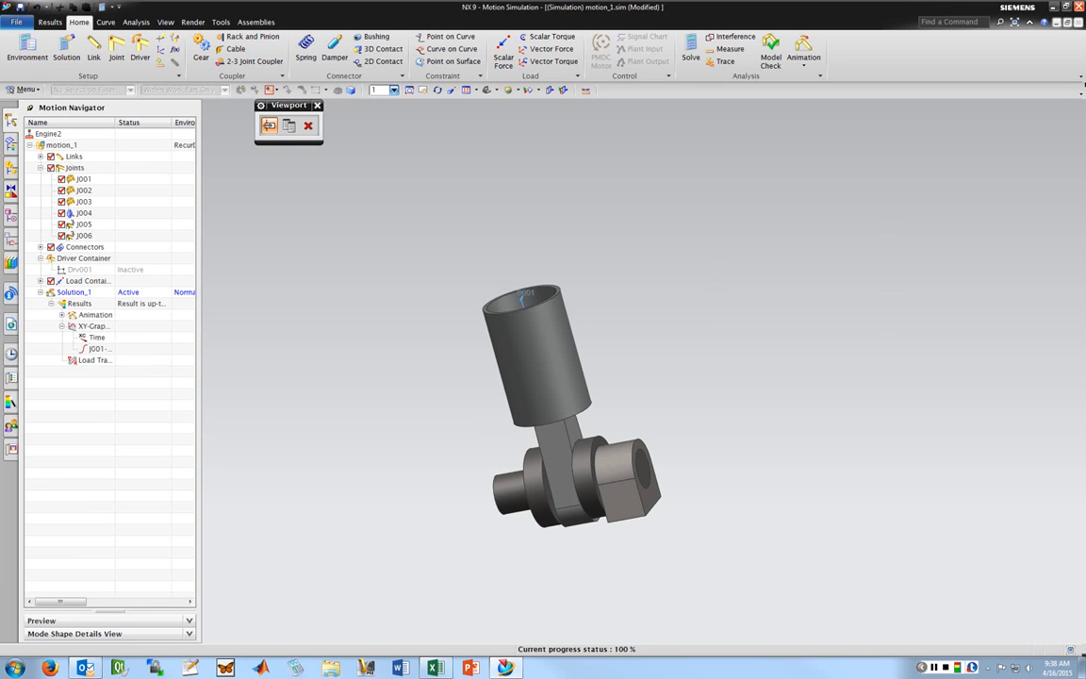
pyautogui.click(289, 124)
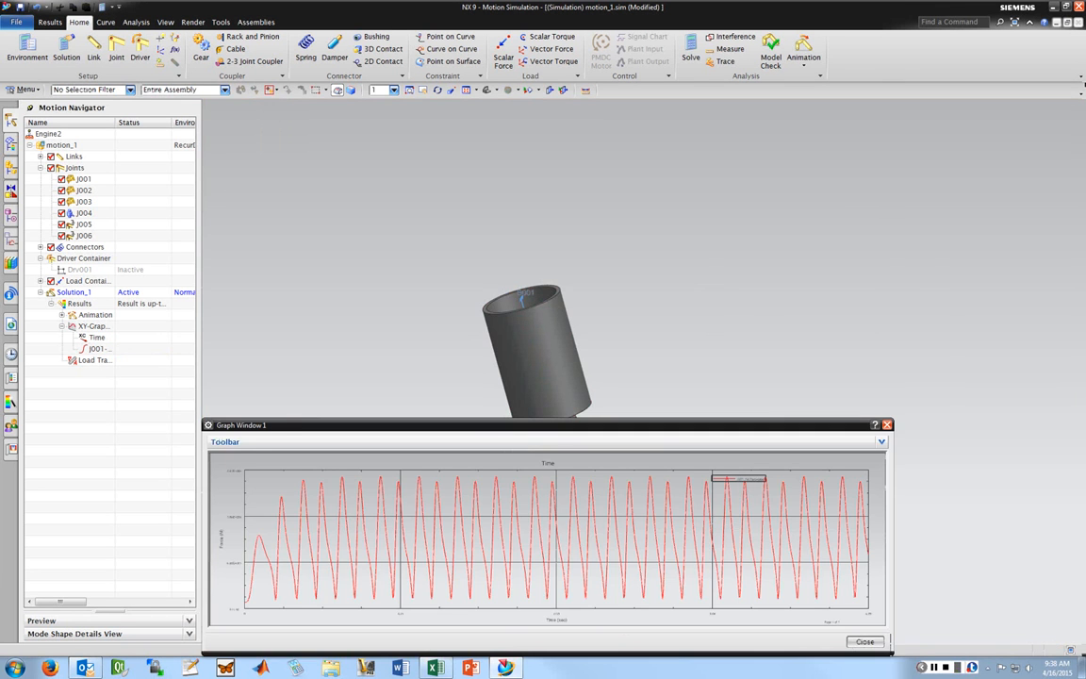
pyautogui.moveTo(283, 425); pyautogui.dragTo(341, 268)
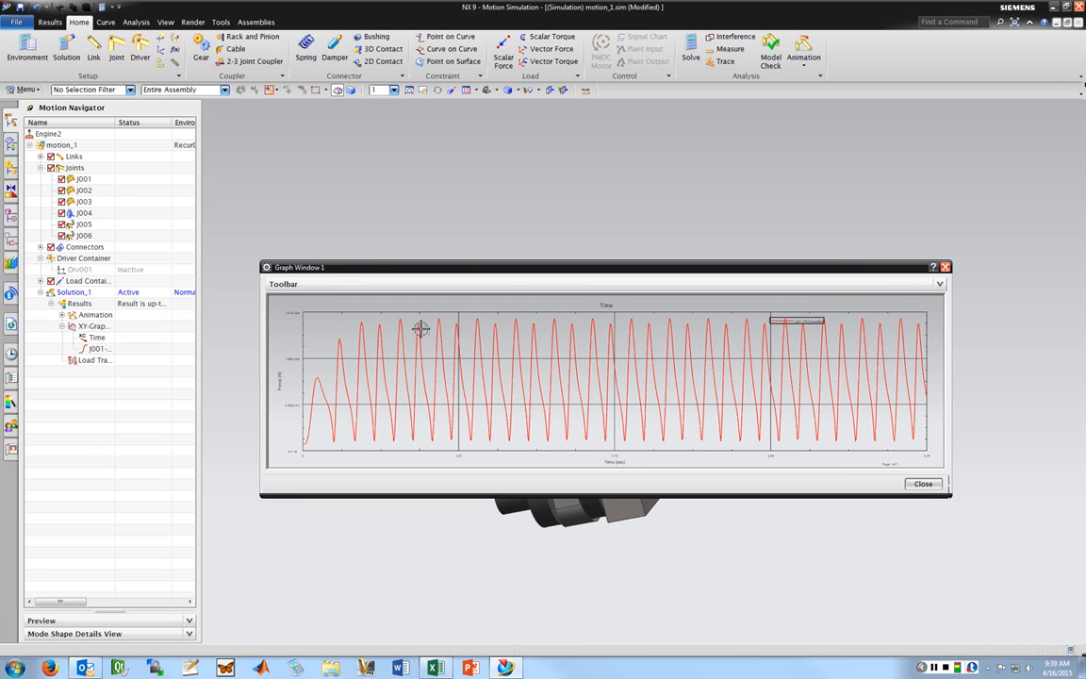
pyautogui.click(945, 268)
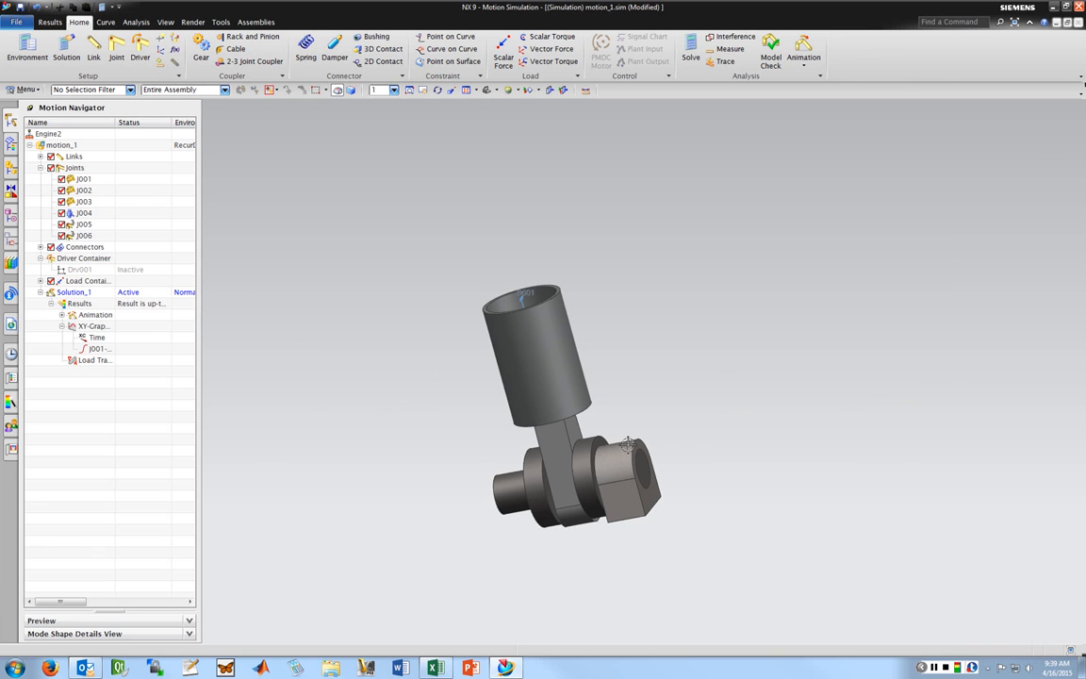
# Create a new XY graph of joint J001's absolute velocity with the Angular Magnitude component
pyautogui.click(94, 327)
pyautogui.rightClick(94, 327)
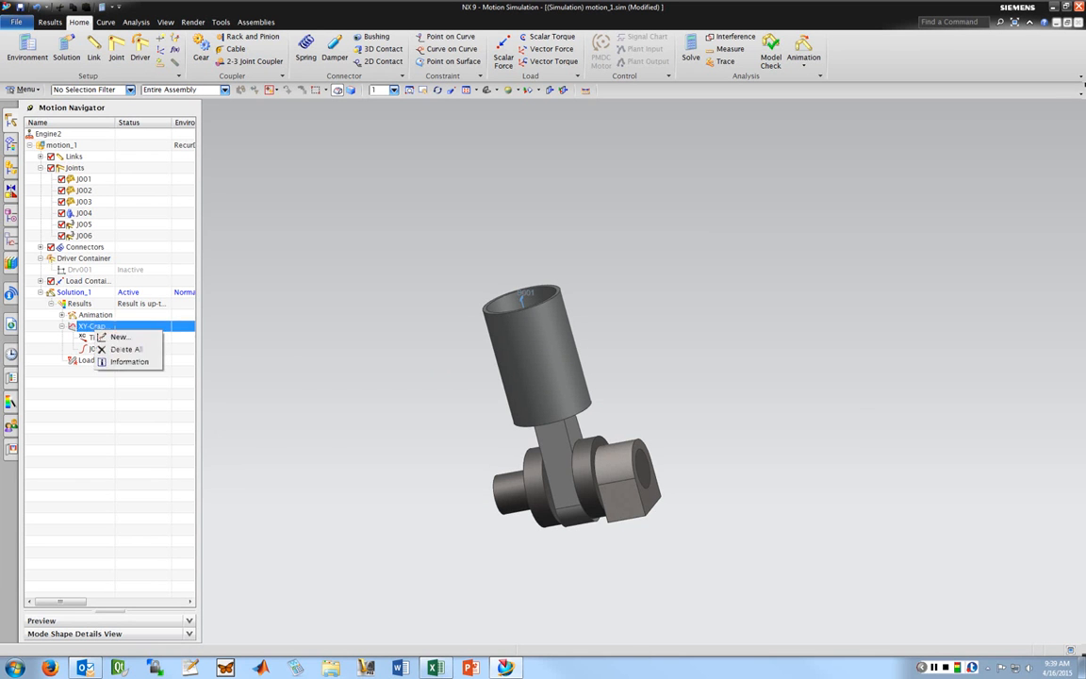
pyautogui.click(104, 336)
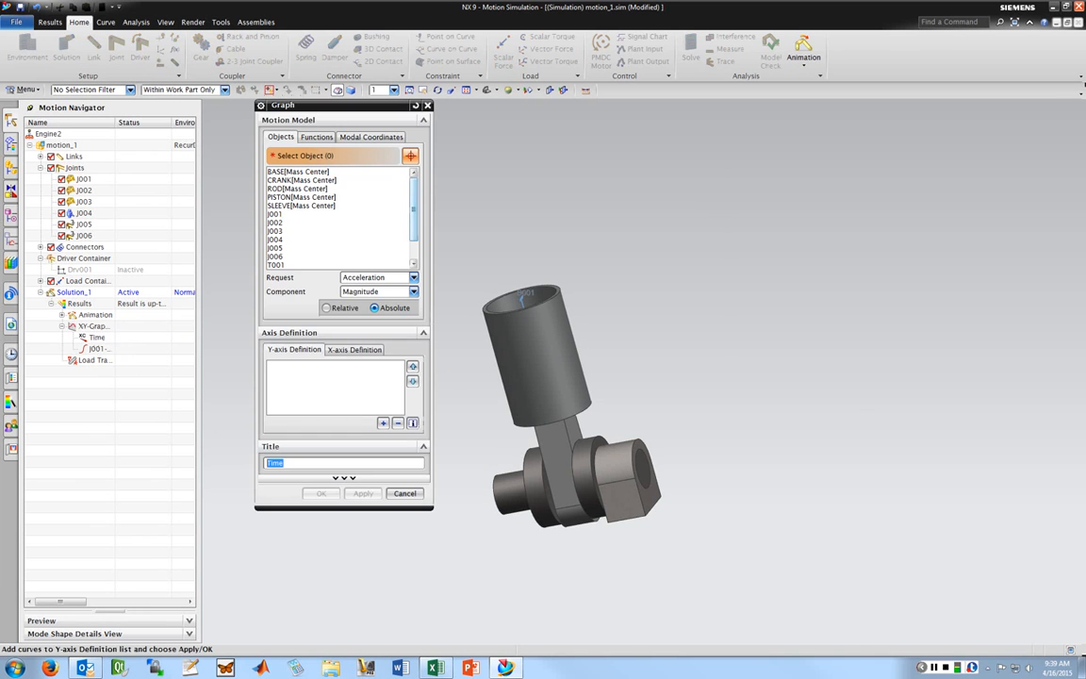
pyautogui.moveTo(414, 210)
pyautogui.mouseDown()
pyautogui.moveTo(414, 220)
pyautogui.moveTo(414, 210)
pyautogui.mouseUp()
pyautogui.click(276, 214)
pyautogui.click(413, 277)
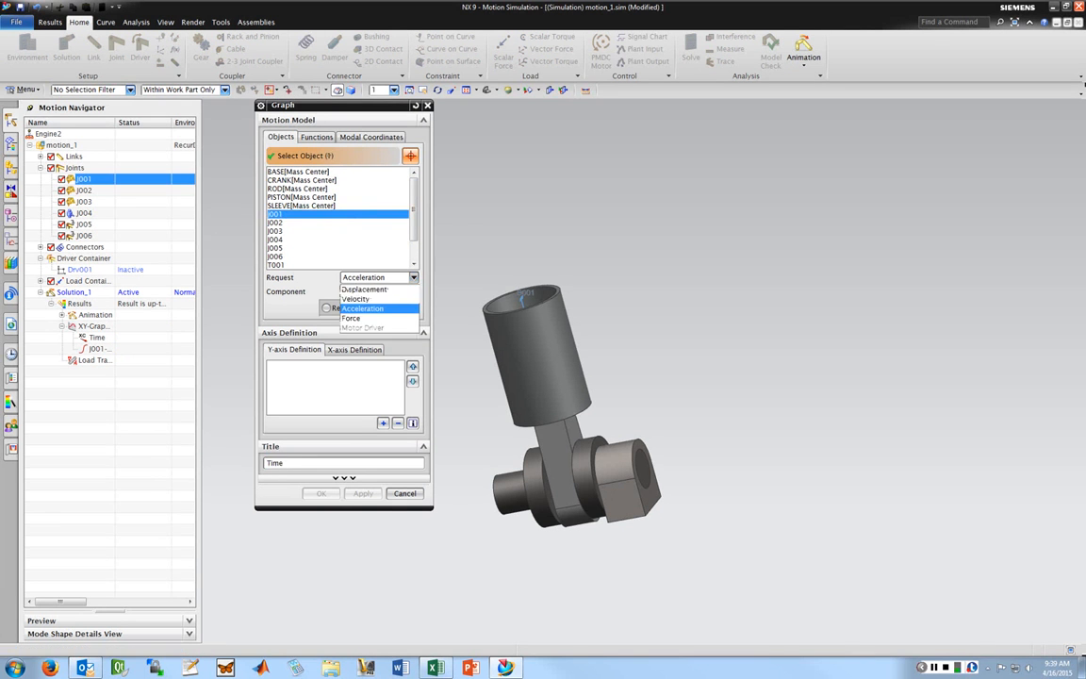
pyautogui.click(353, 268)
pyautogui.click(413, 291)
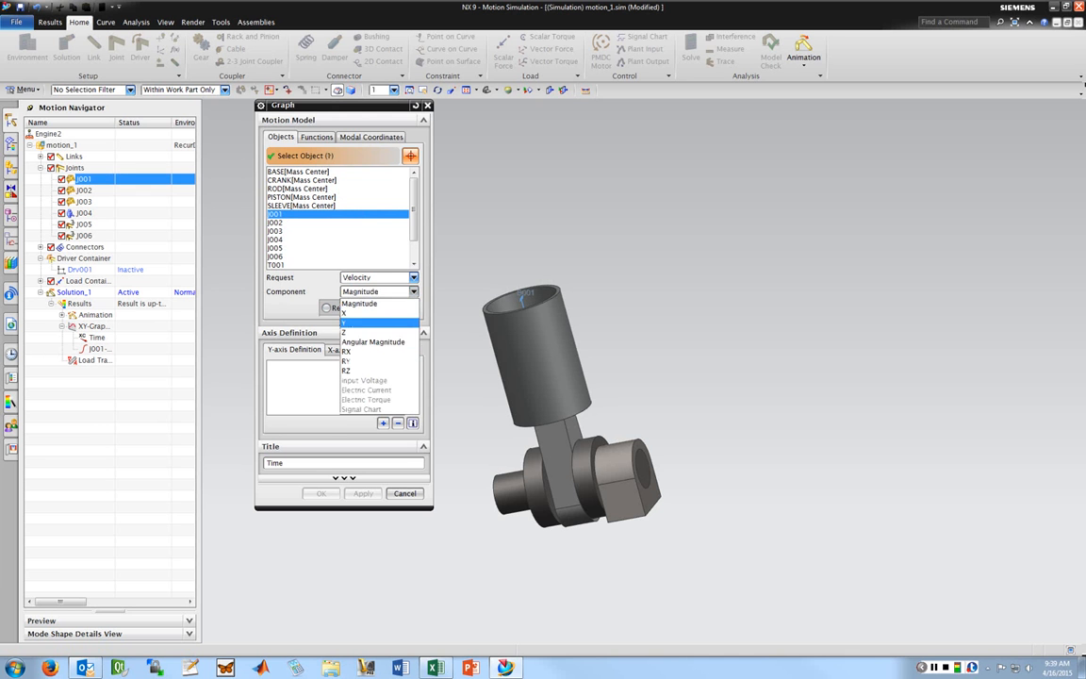
pyautogui.click(373, 341)
pyautogui.click(383, 423)
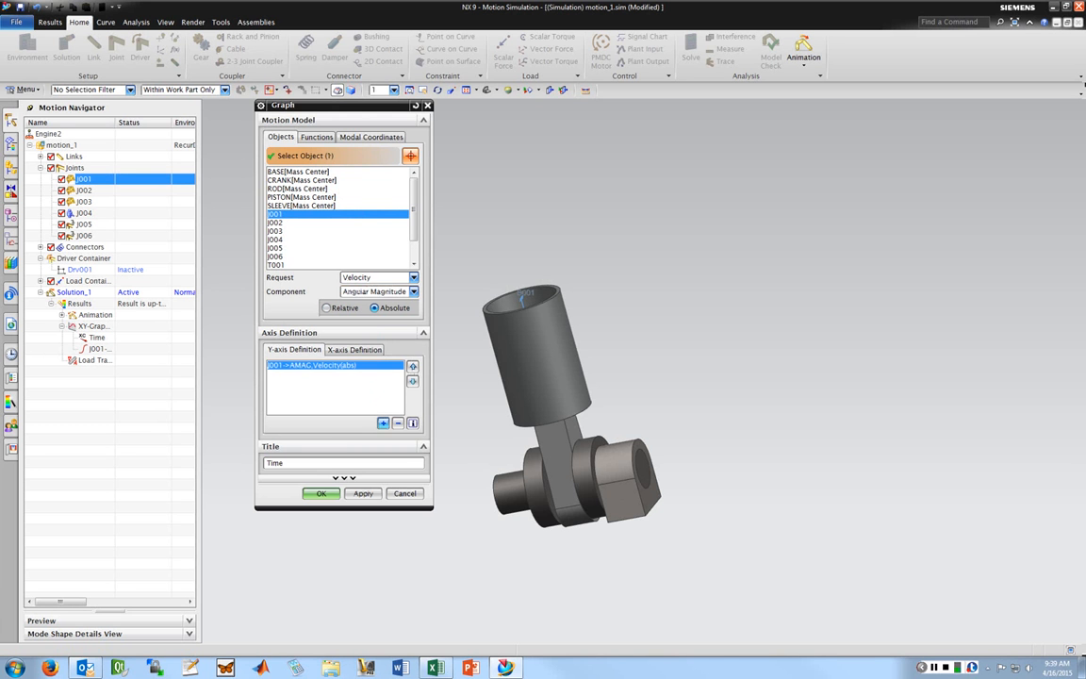
pyautogui.click(321, 493)
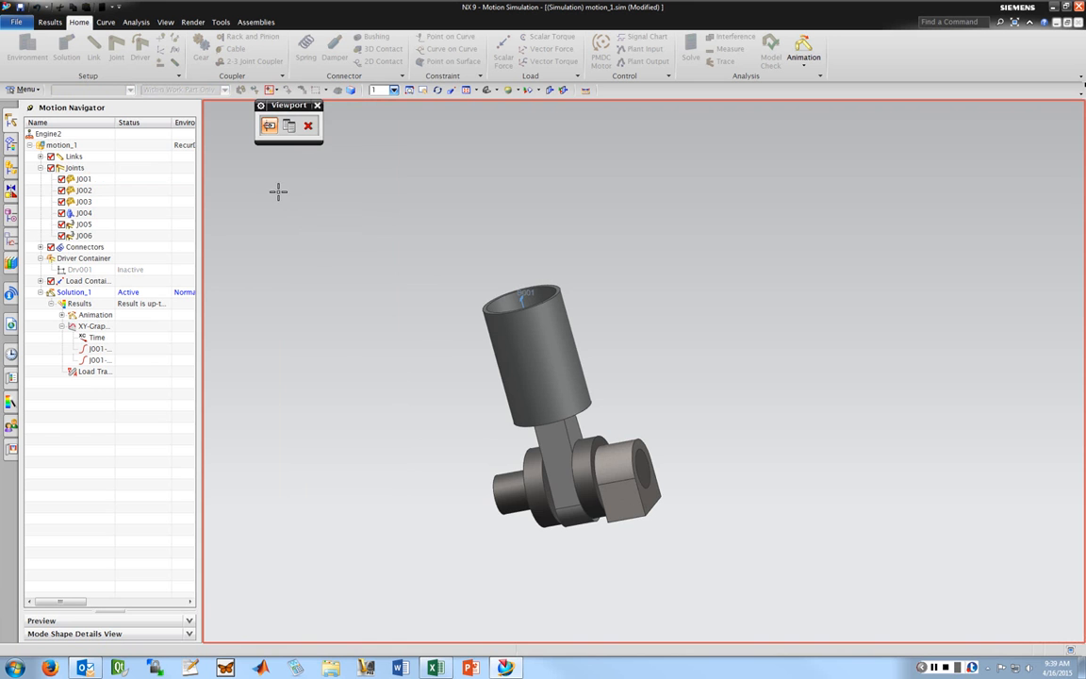
# Plot J001's angular velocity in a graph window, close it, and delete that curve from the XY graphs
pyautogui.click(269, 126)
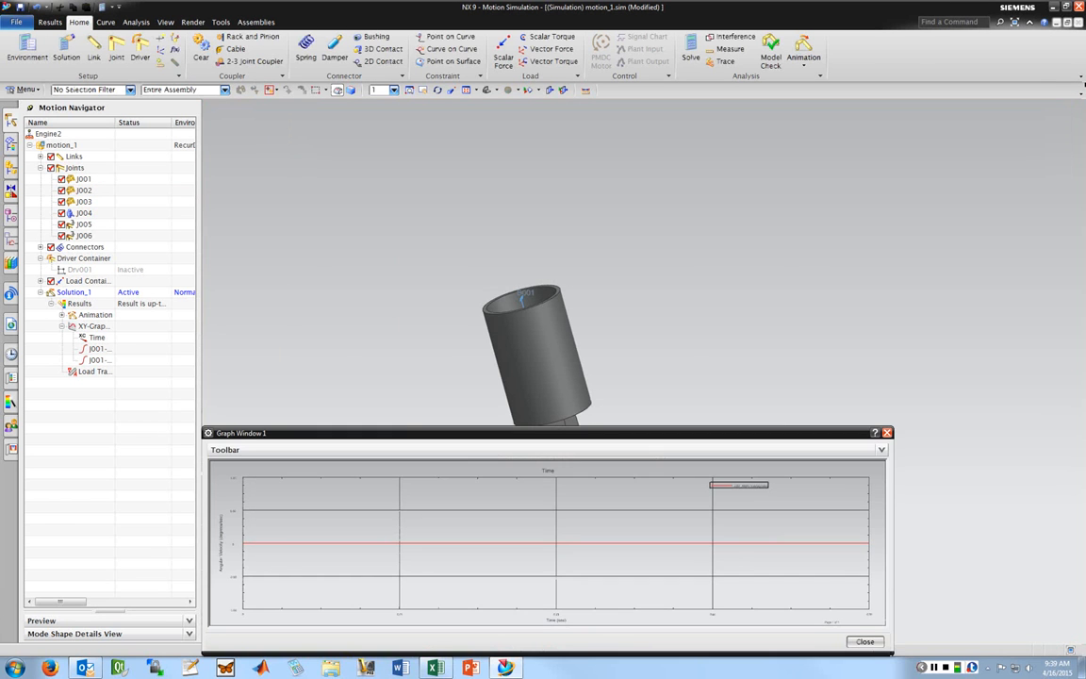
pyautogui.moveTo(891, 433); pyautogui.dragTo(917, 222)
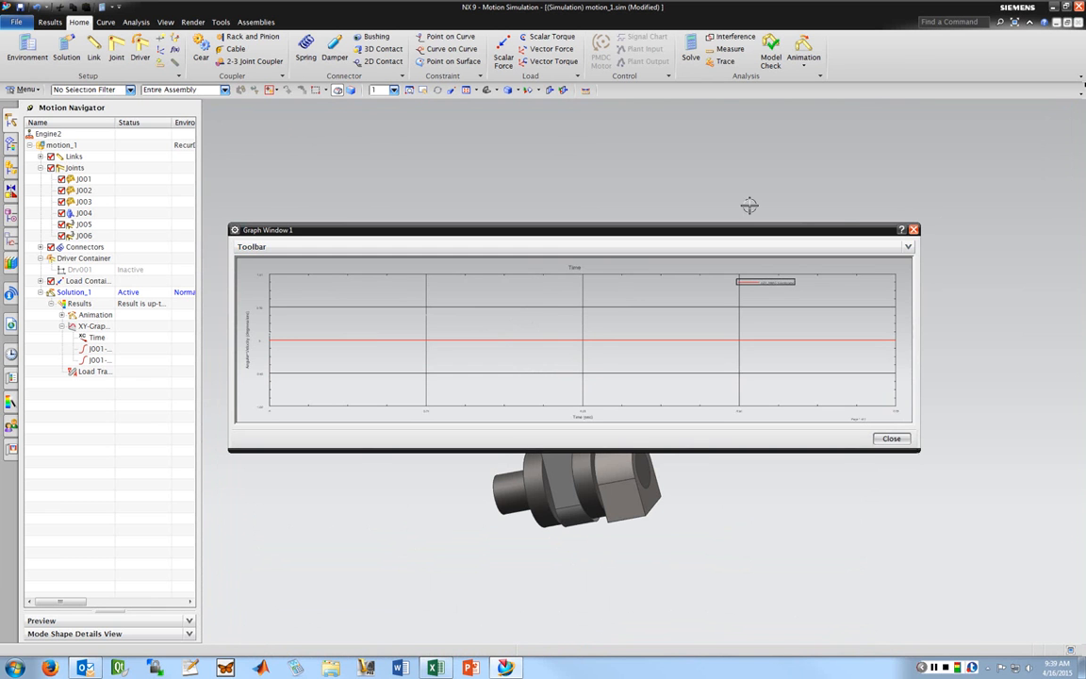
pyautogui.click(891, 438)
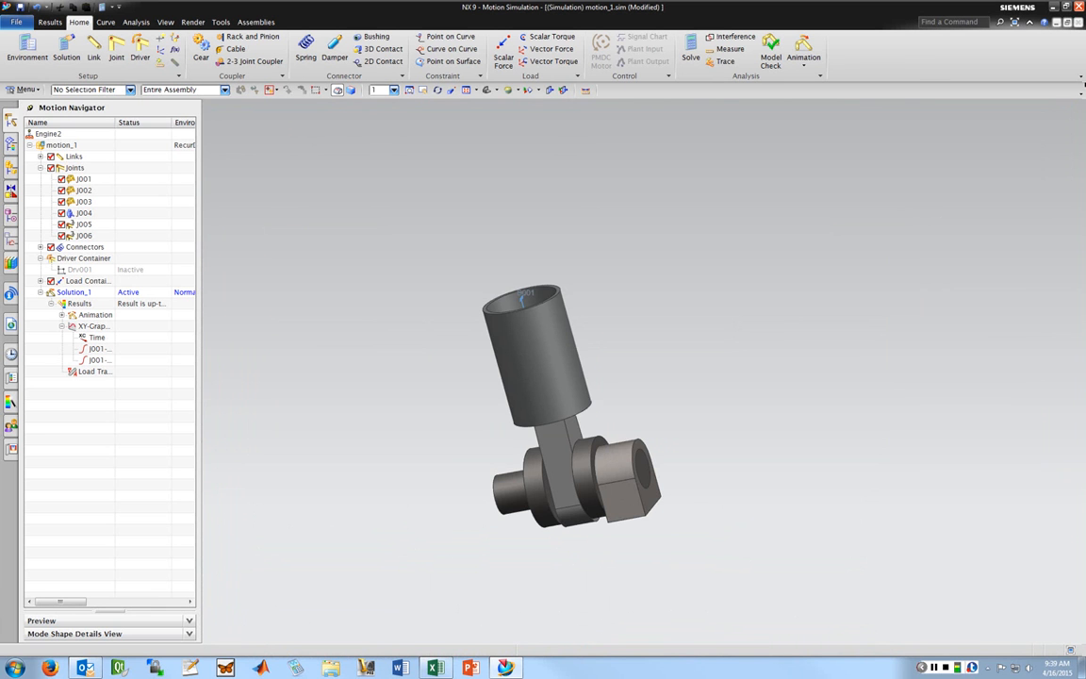
pyautogui.rightClick(103, 359)
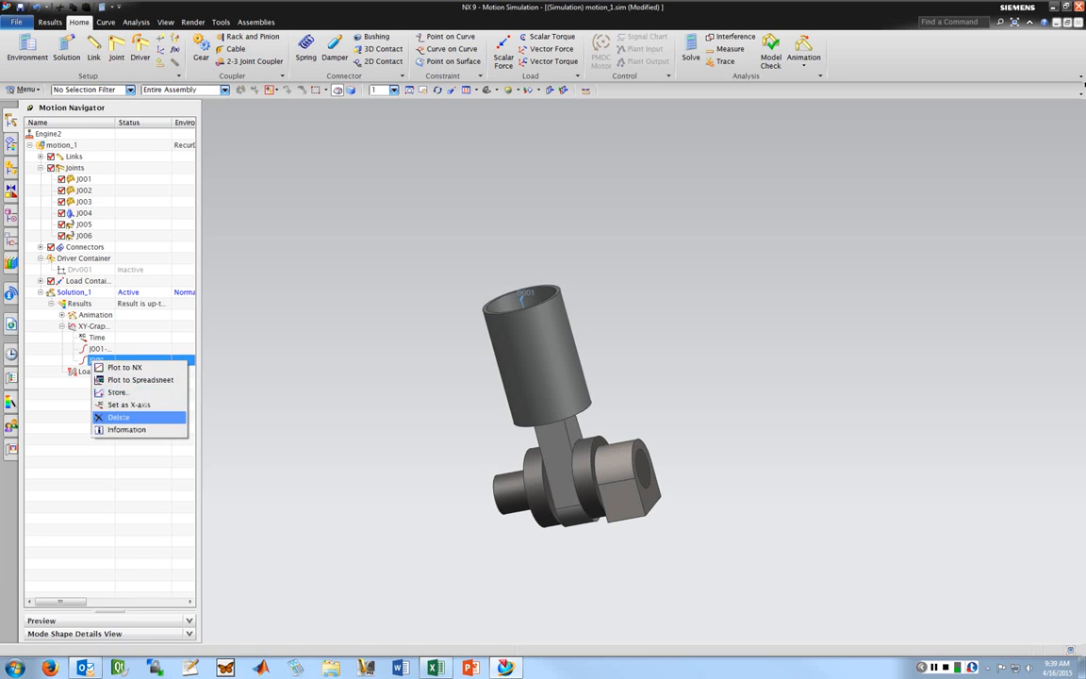
pyautogui.click(174, 417)
# Start a new XY graph for the CRANK mass center and add its RX velocity component to the Y-axis
pyautogui.rightClick(73, 325)
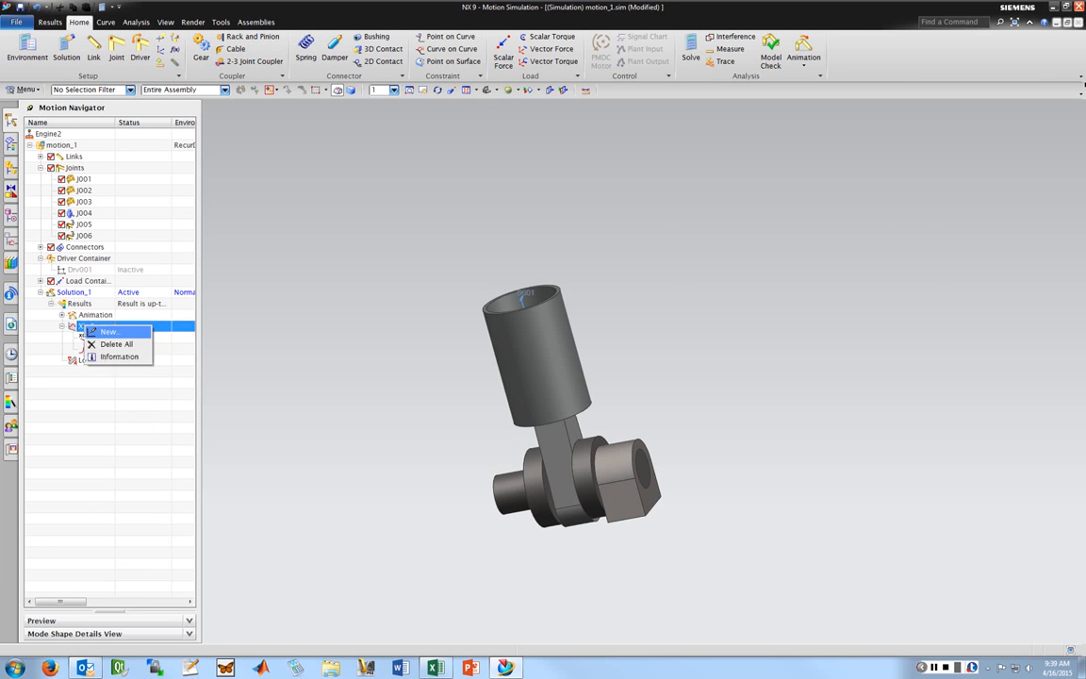
pyautogui.click(104, 333)
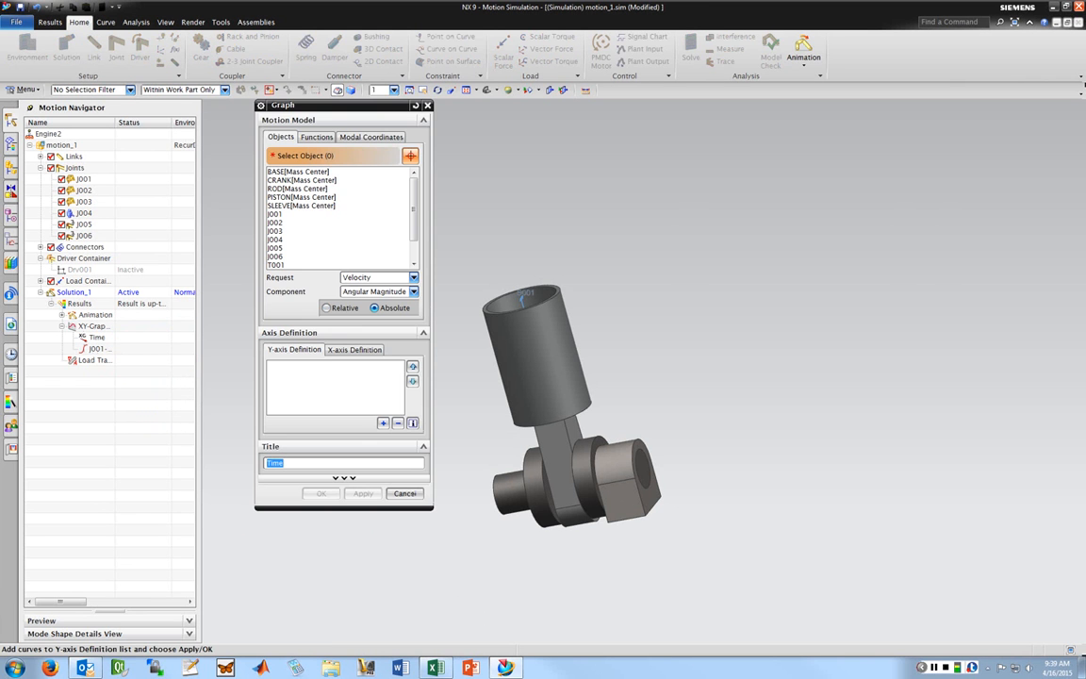
pyautogui.click(301, 180)
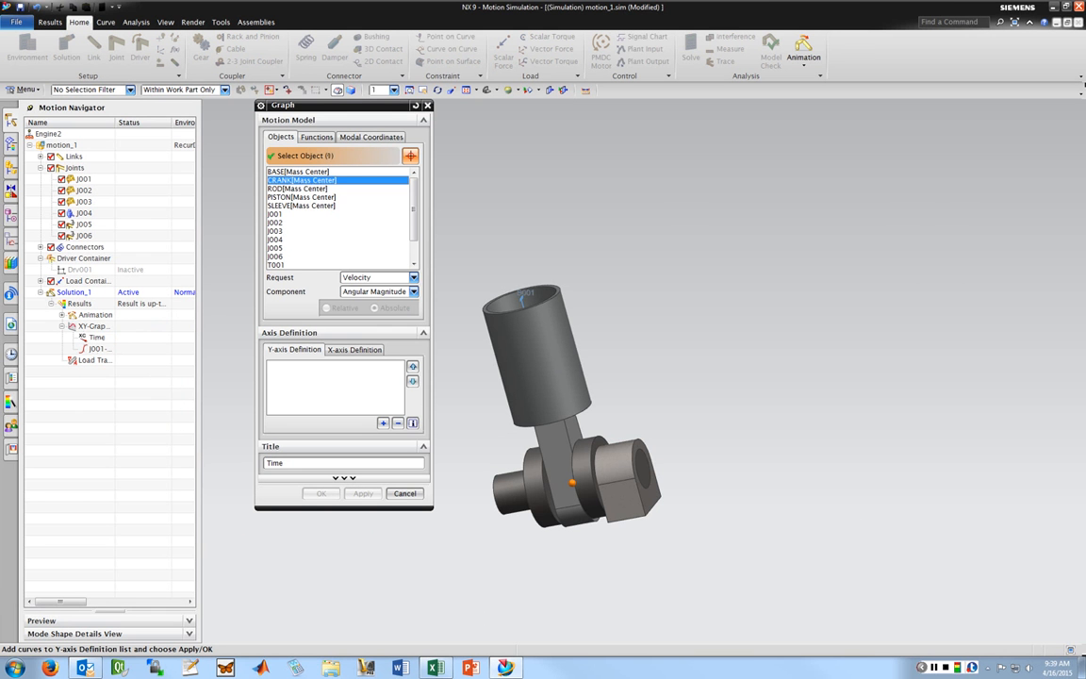
pyautogui.click(414, 277)
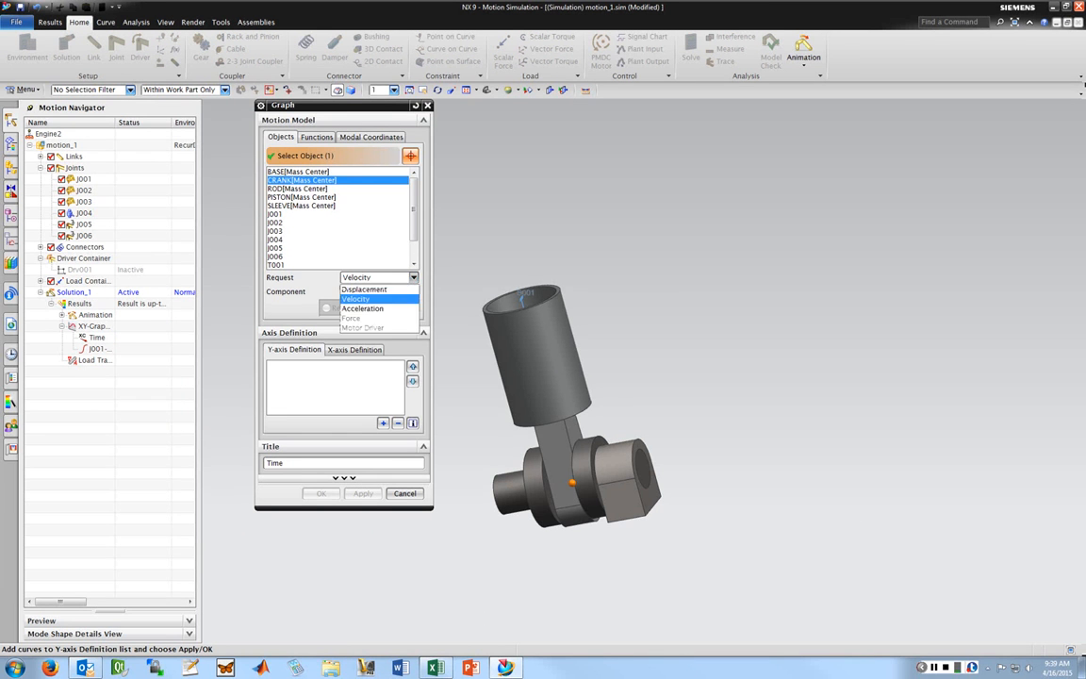
pyautogui.click(363, 299)
pyautogui.click(414, 291)
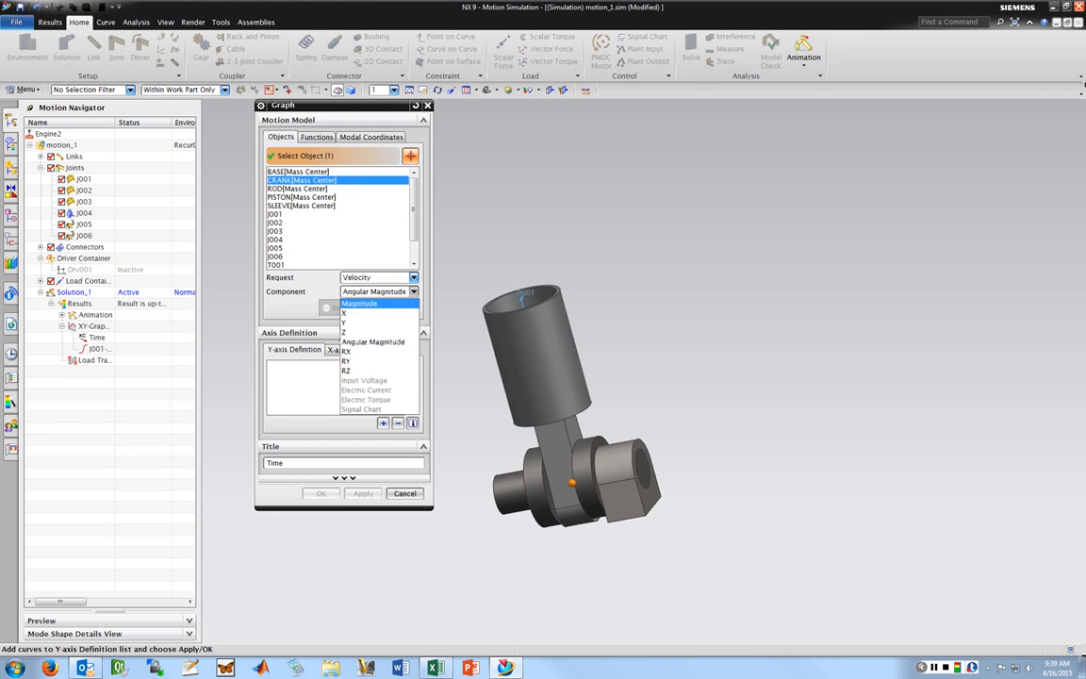
pyautogui.click(535, 118)
pyautogui.moveTo(349, 105); pyautogui.dragTo(776, 122)
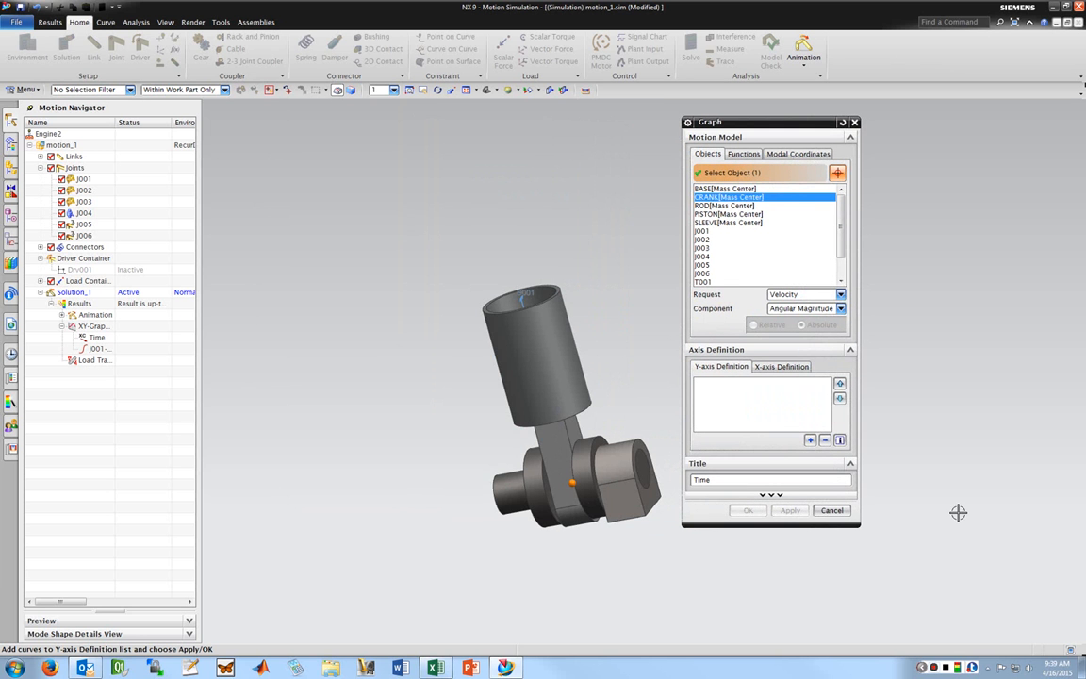
pyautogui.click(840, 309)
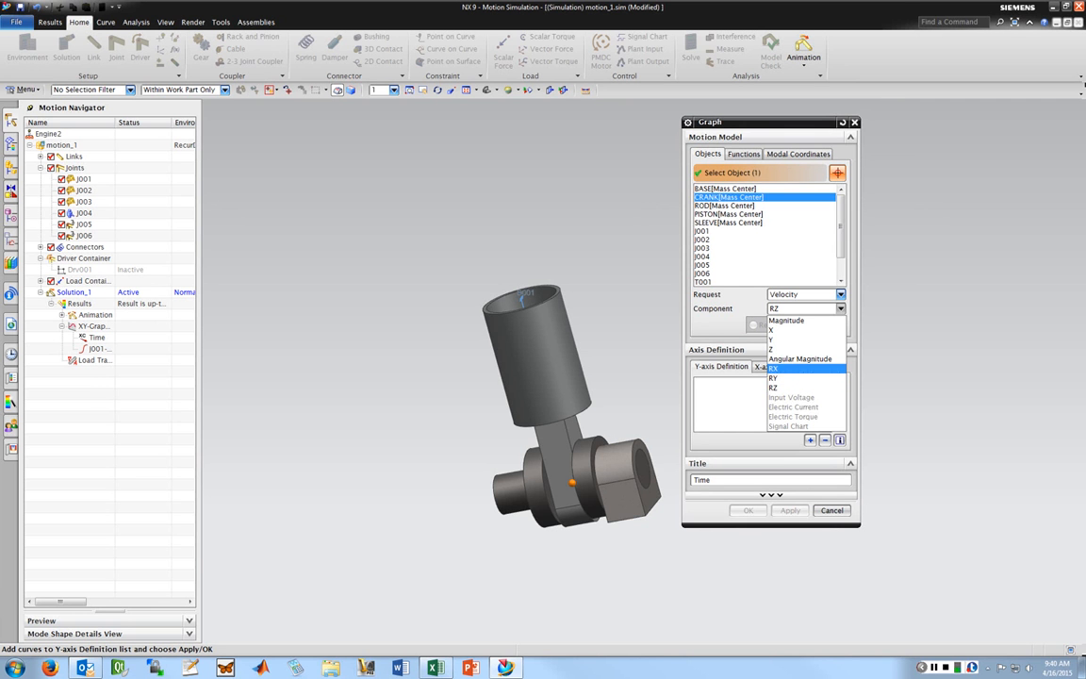
pyautogui.press('Return')
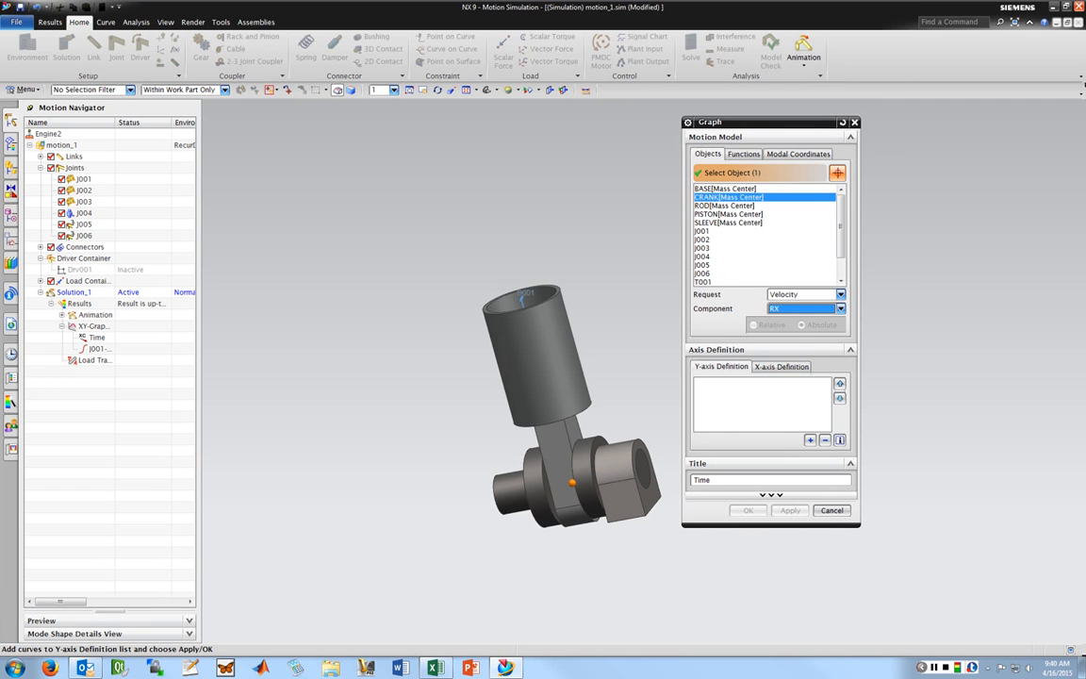
pyautogui.click(810, 441)
# Add the crank's RY and RZ velocity components to the Y-axis and create the graph
pyautogui.click(840, 308)
pyautogui.click(792, 378)
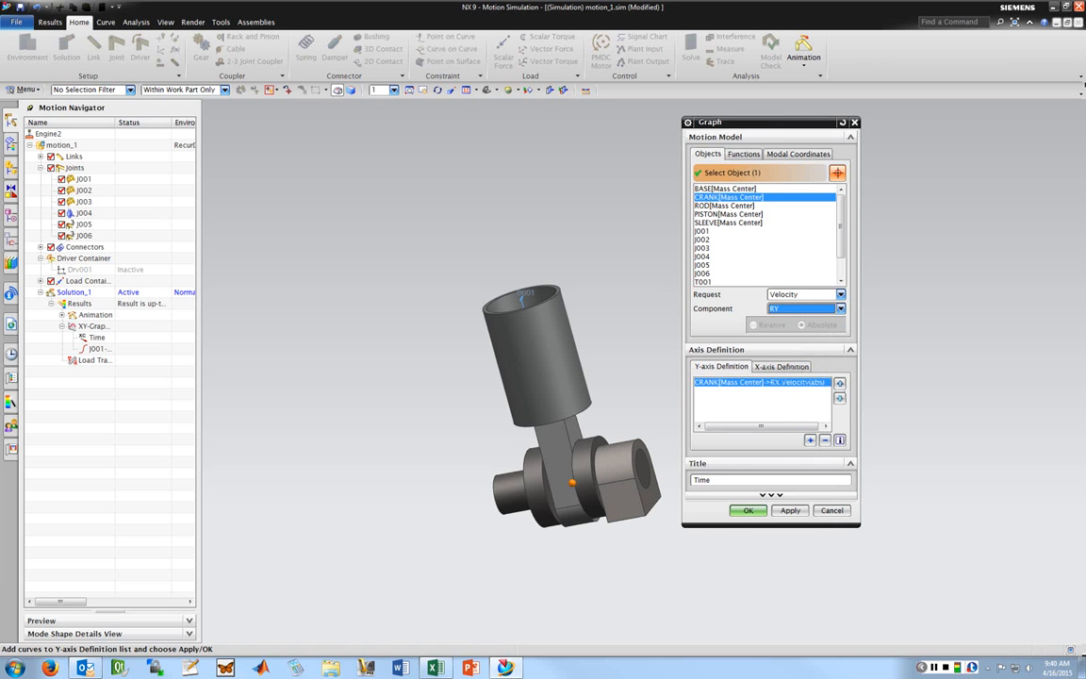
pyautogui.click(810, 440)
pyautogui.click(840, 308)
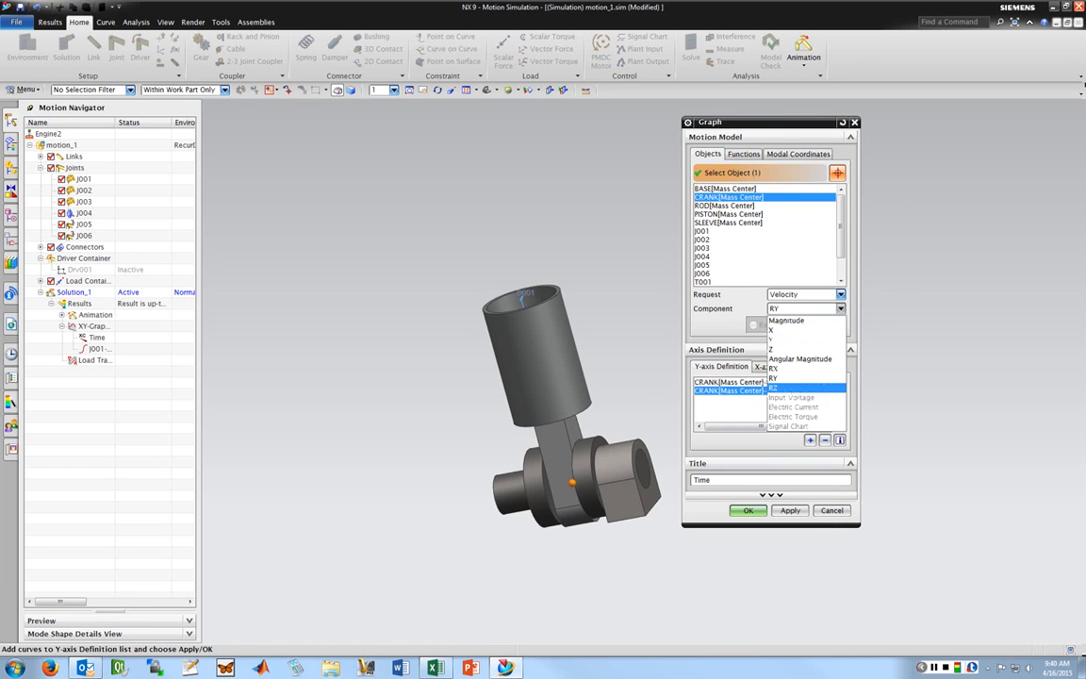
pyautogui.click(803, 378)
pyautogui.click(810, 440)
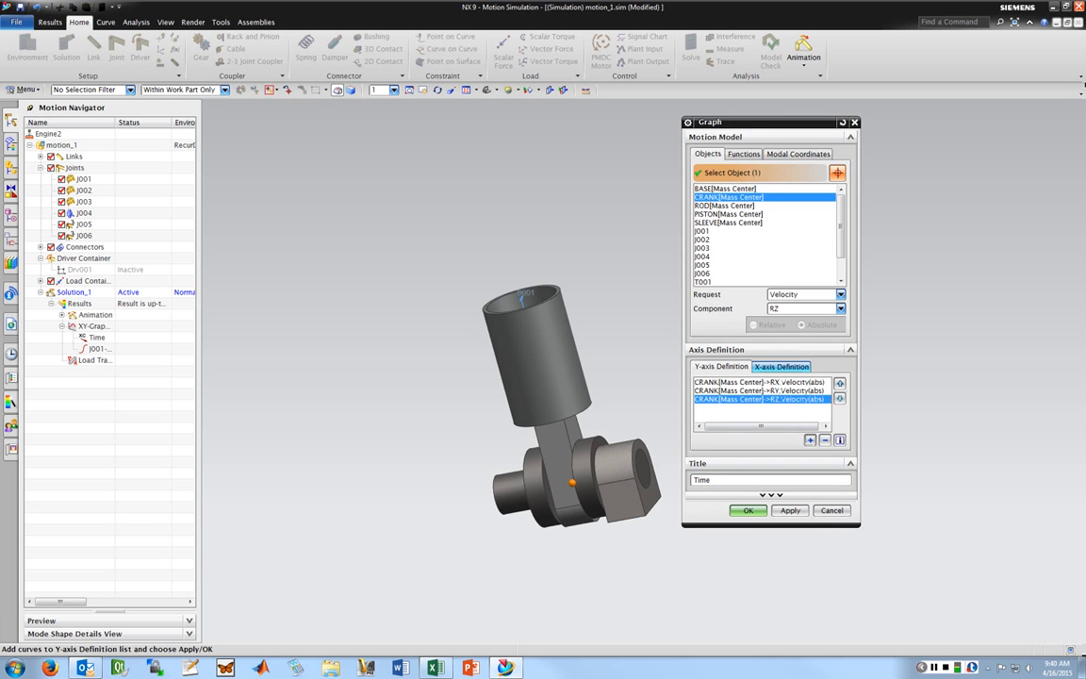
pyautogui.click(747, 510)
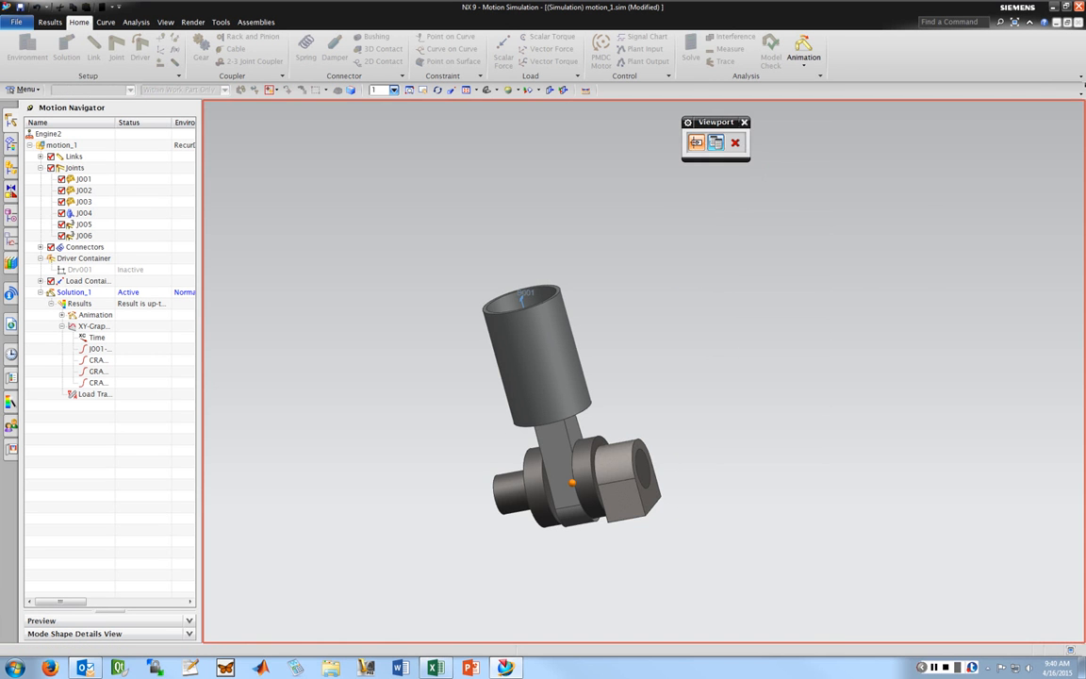
# Plot the crank's angular velocity curves in a graph window, enlarge it to examine them against time, and close it
pyautogui.click(695, 142)
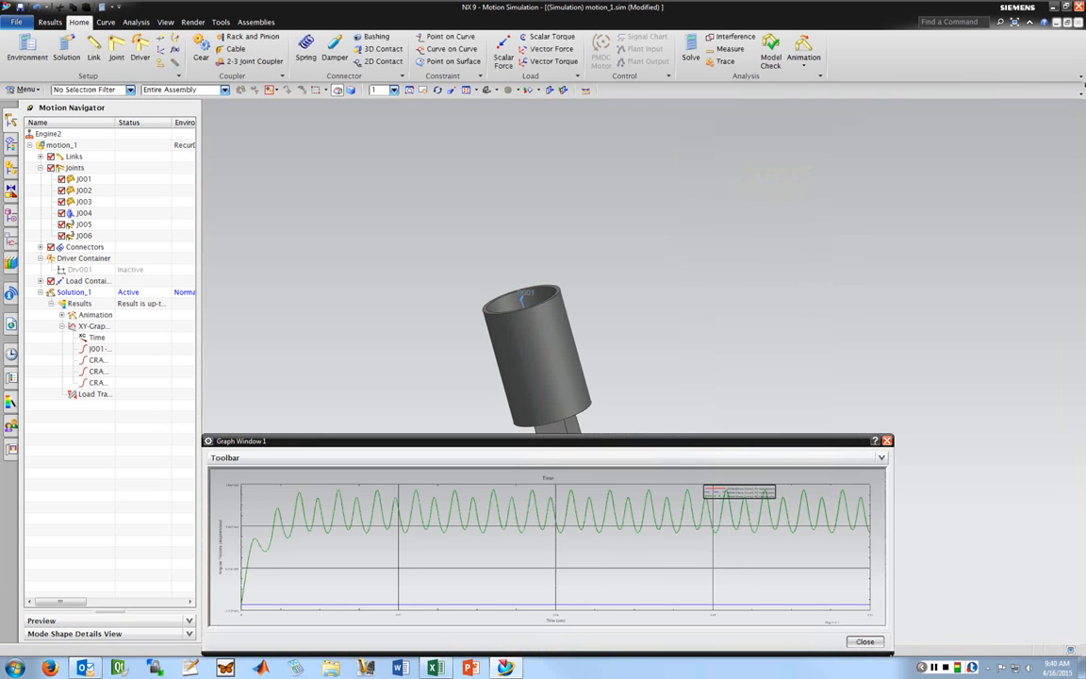
pyautogui.moveTo(551, 441); pyautogui.dragTo(561, 162)
pyautogui.moveTo(902, 375); pyautogui.dragTo(981, 579)
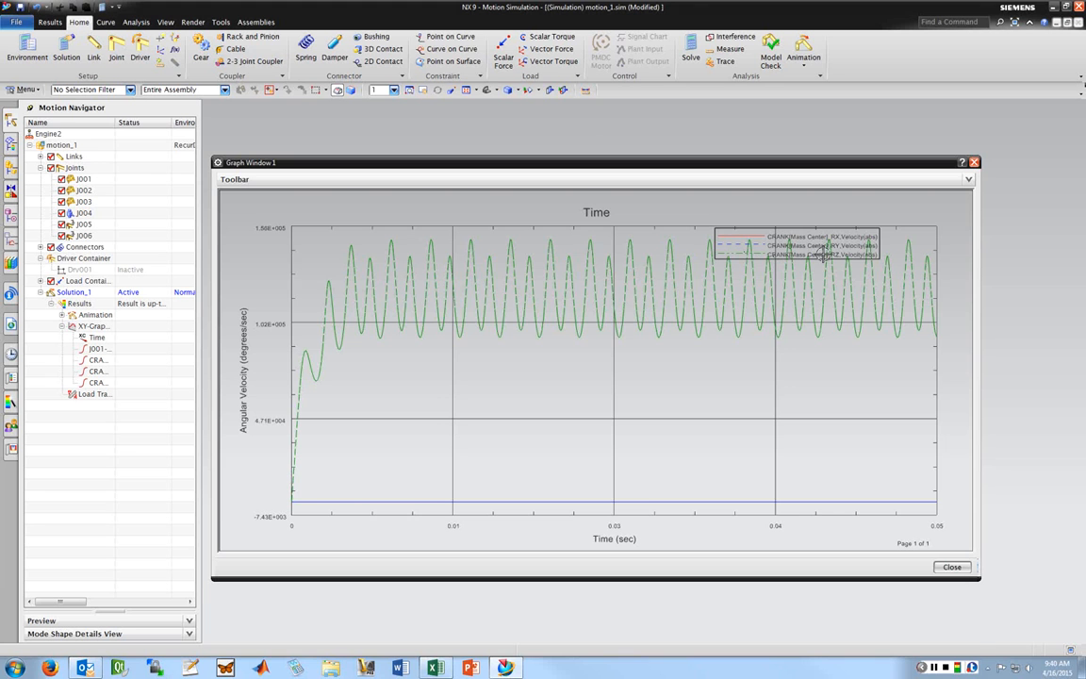
pyautogui.moveTo(603, 162); pyautogui.dragTo(645, 155)
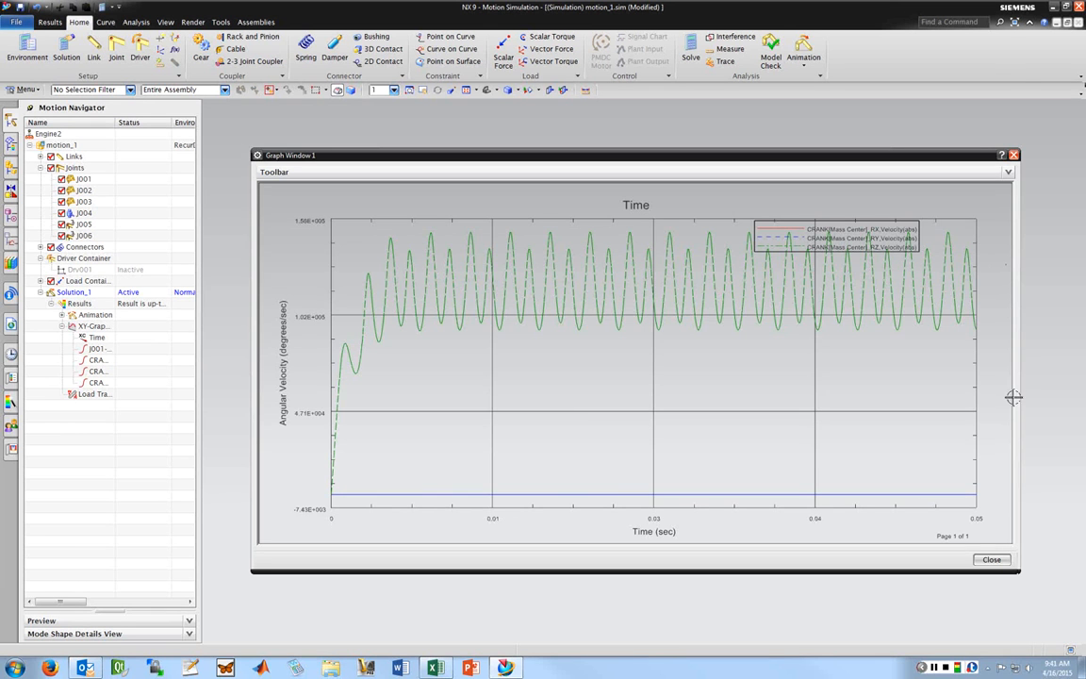
pyautogui.click(992, 559)
# Examine the engine assembly from several angles, focusing on the sleeve's open end and the D001 symbol inside it
pyautogui.scroll(2, 469, 338)
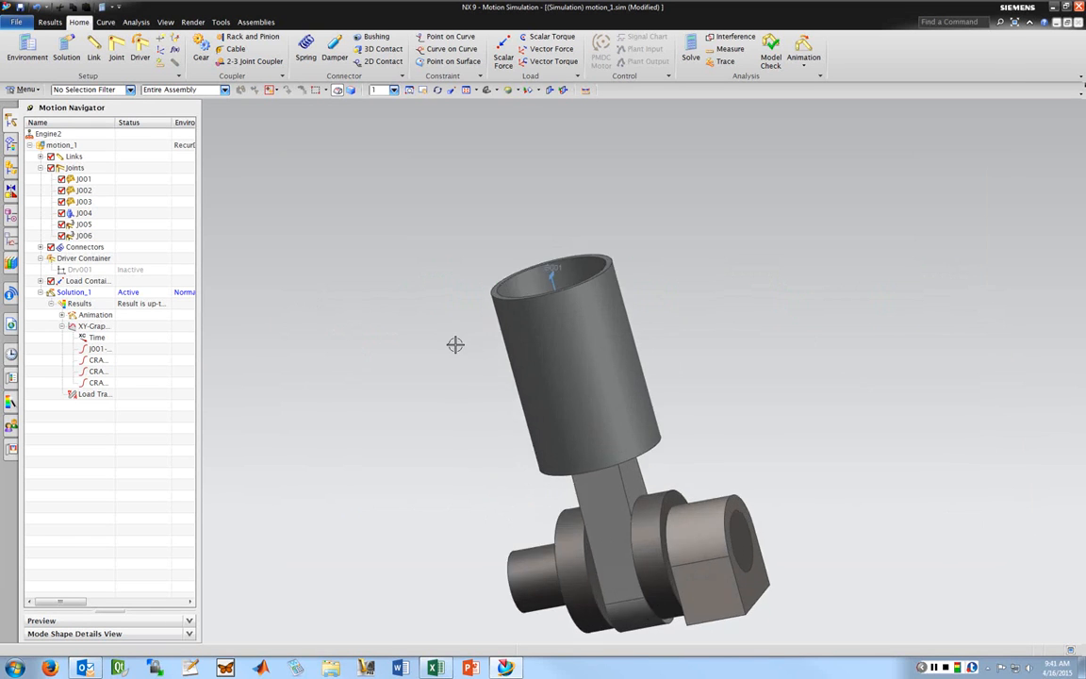
pyautogui.scroll(-5, 453, 344)
pyautogui.moveTo(461, 364); pyautogui.dragTo(534, 348, button='middle')
pyautogui.scroll(2, 448, 411)
pyautogui.moveTo(712, 353); pyautogui.dragTo(557, 330, button='middle')
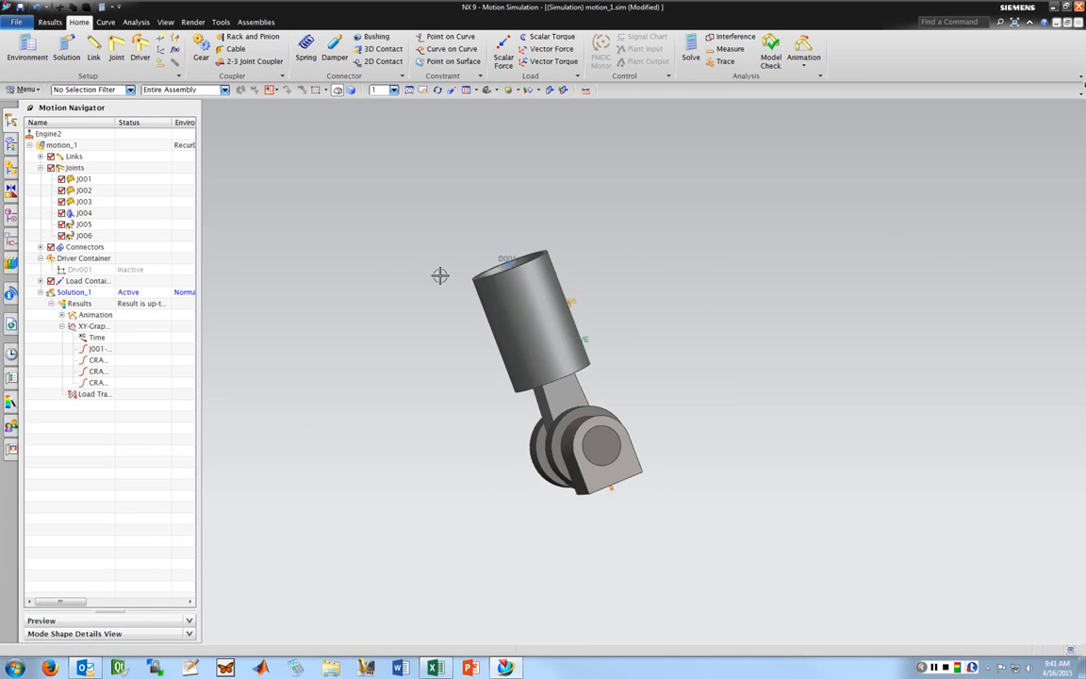
pyautogui.moveTo(440, 276); pyautogui.dragTo(473, 286, button='middle')
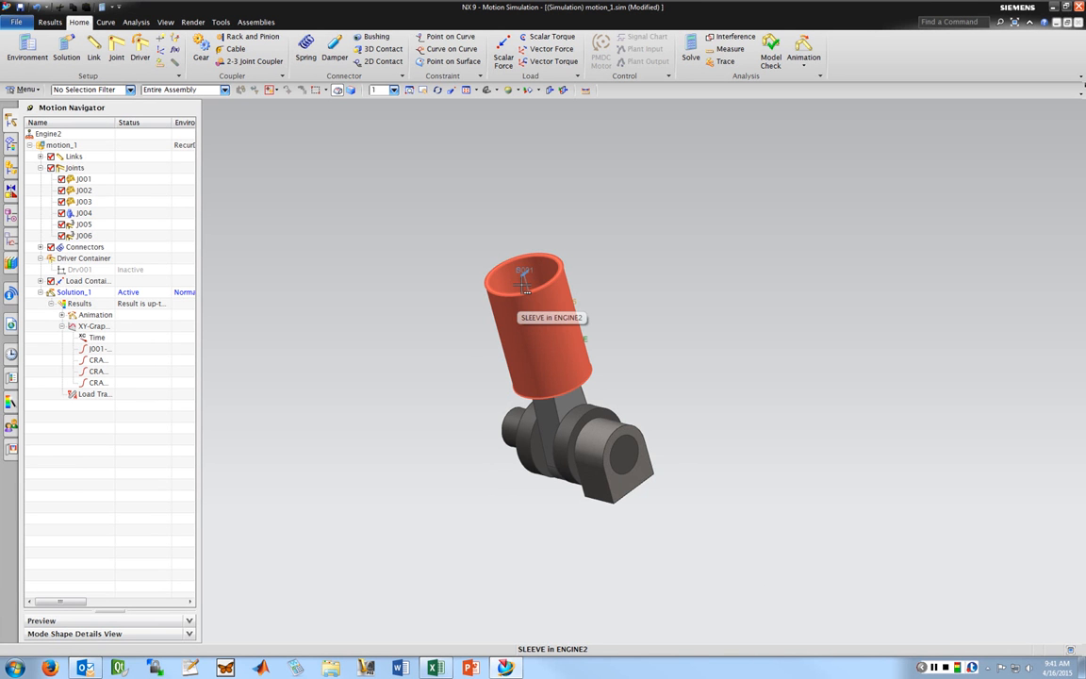
pyautogui.scroll(3, 524, 285)
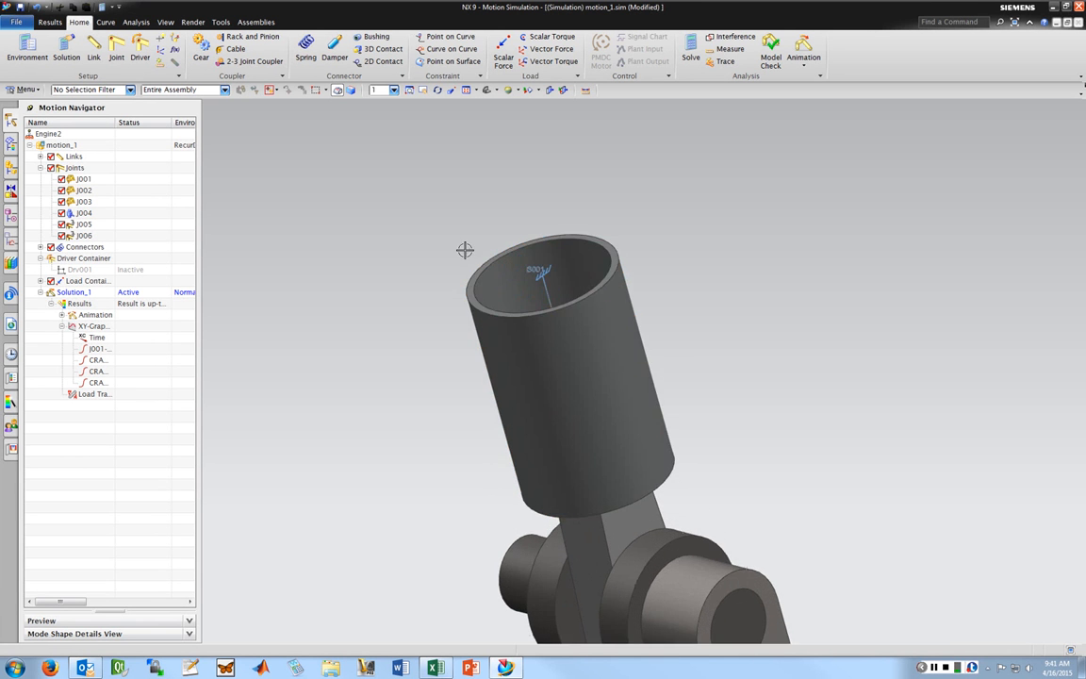
pyautogui.moveTo(425, 253); pyautogui.dragTo(452, 248, button='middle')
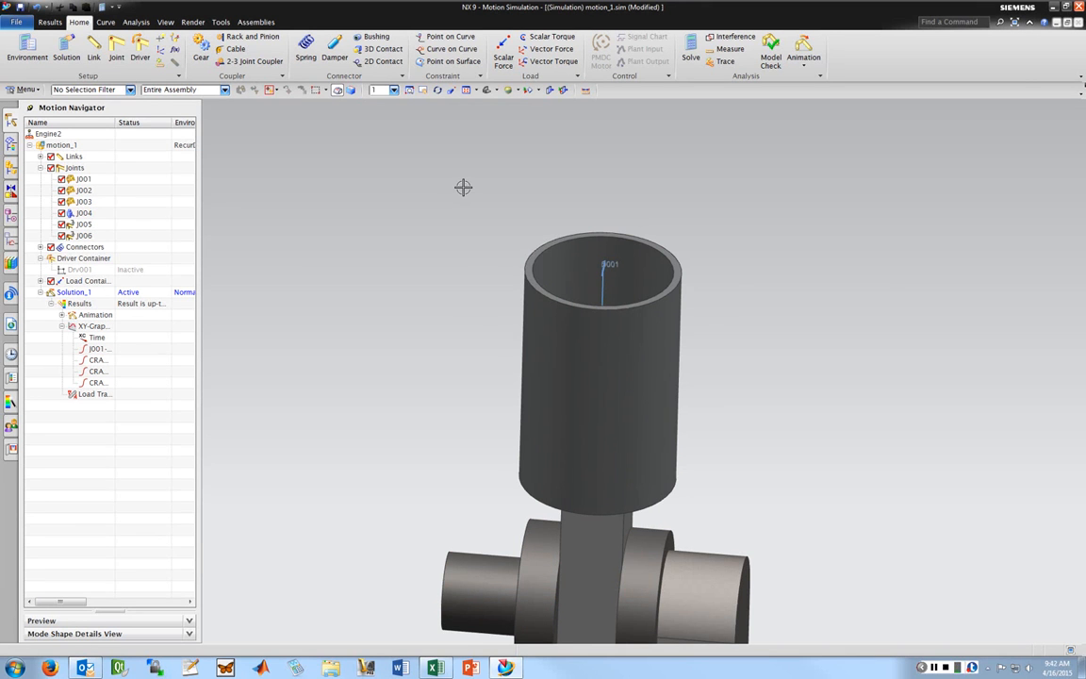
pyautogui.scroll(-1, 460, 253)
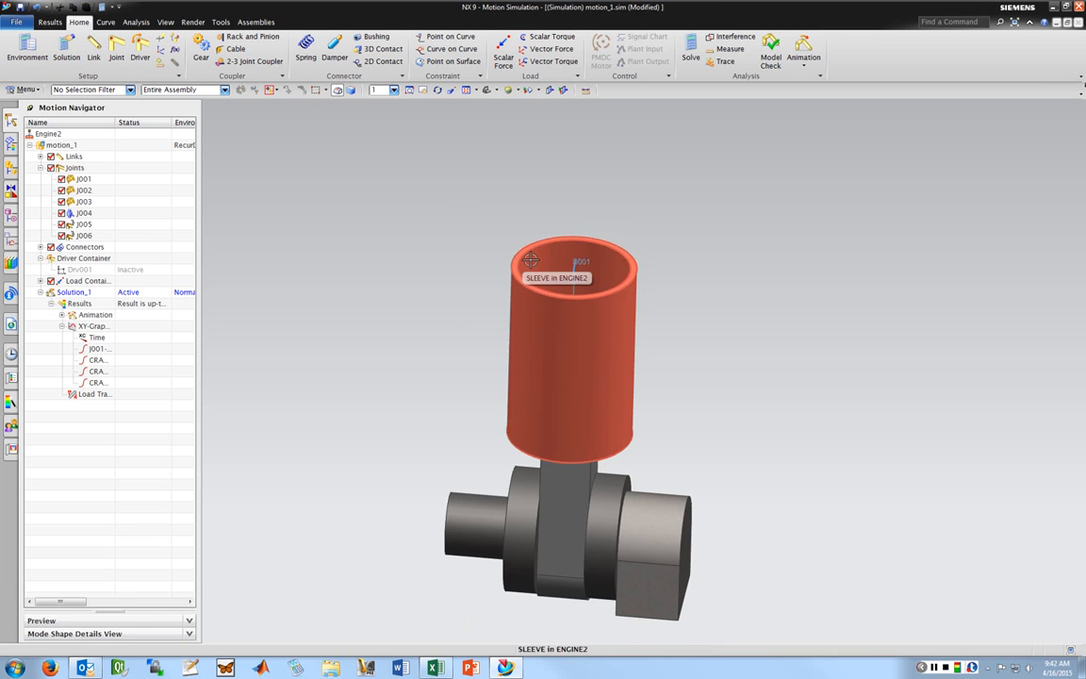